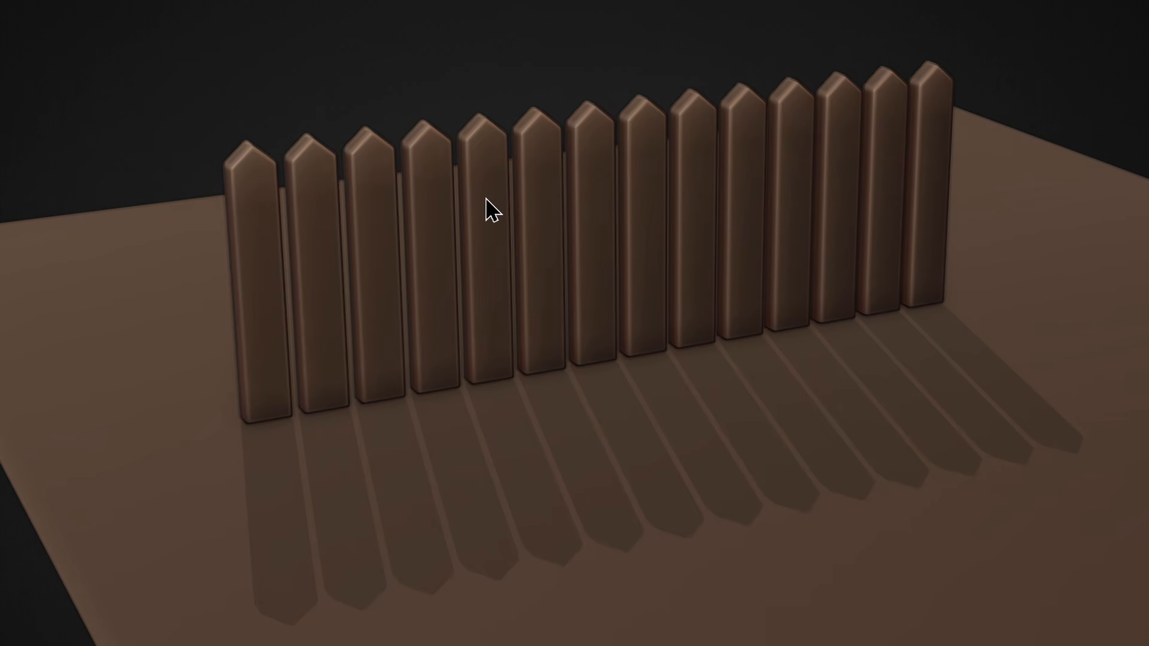
Apply Randomize Transform to all the fence planks, giving their location, rotation and scale a visible random variation
drag(119, 1, 1021, 567)
key(F3)
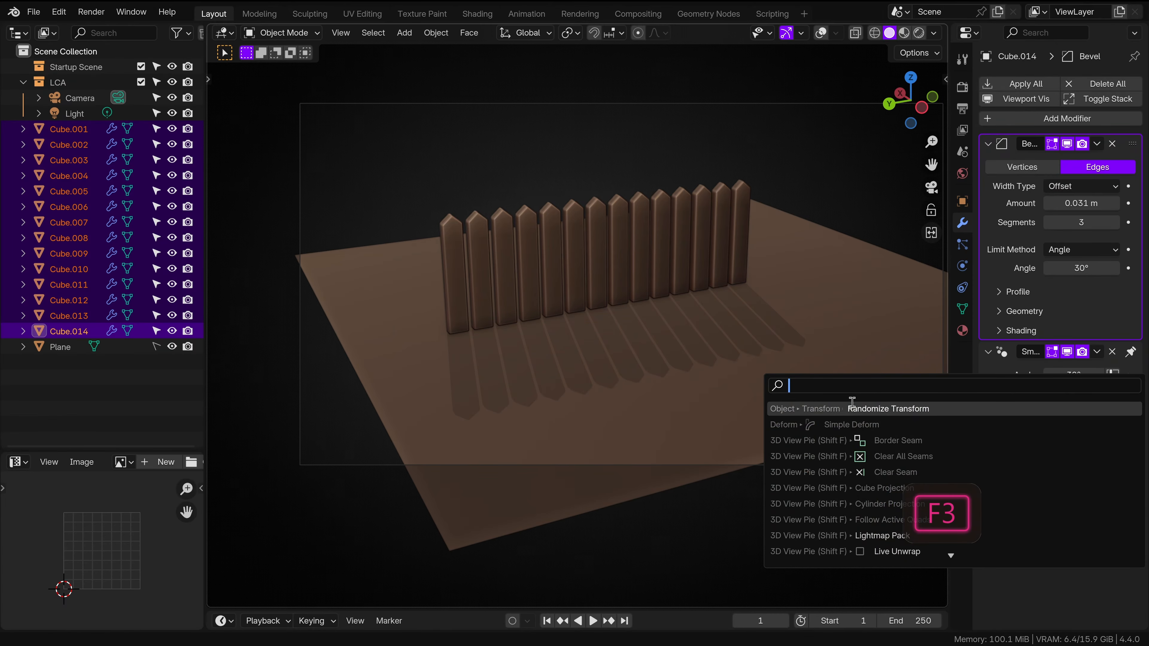
click(862, 410)
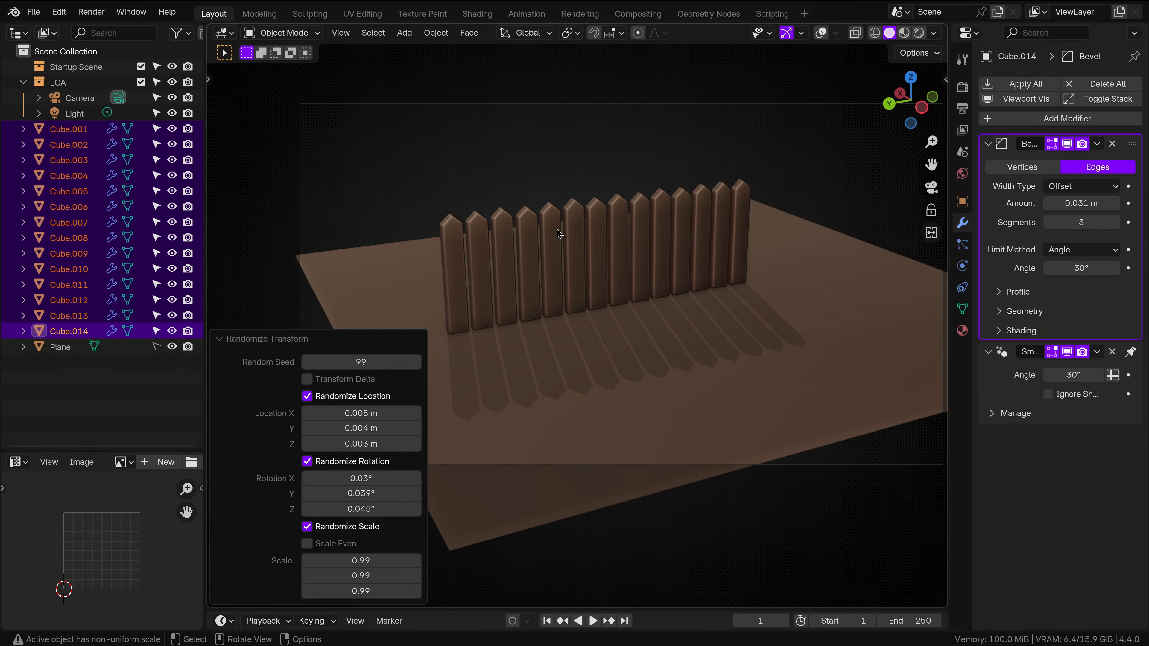
middle_drag(558, 235, 737, 249)
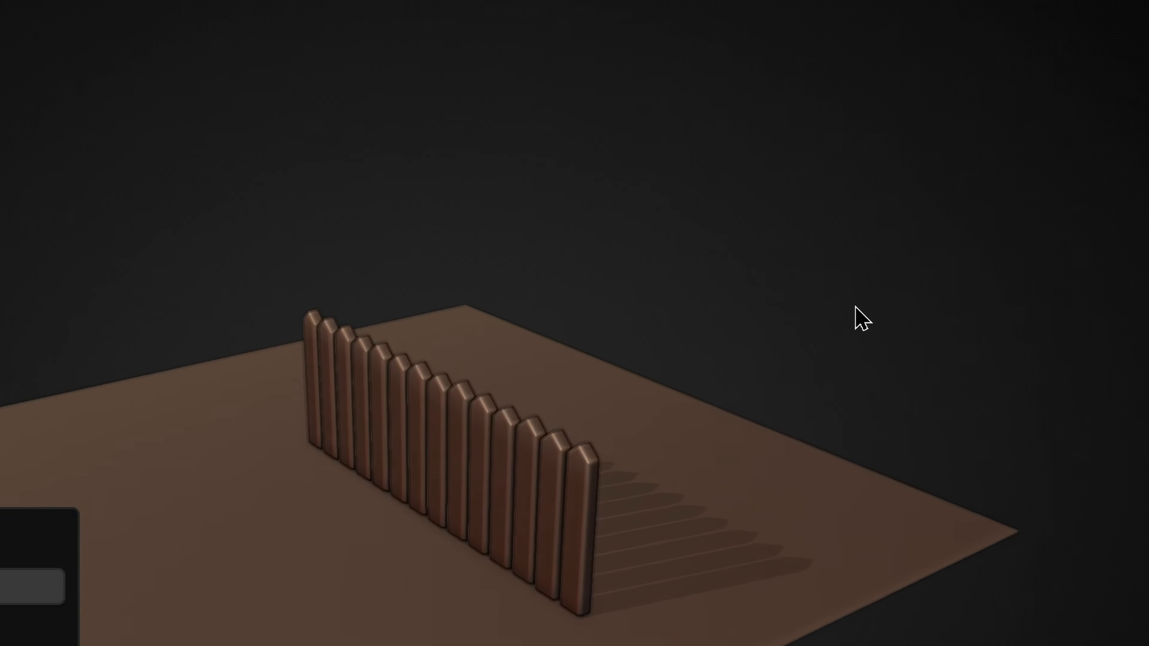
middle_drag(862, 317, 1147, 336)
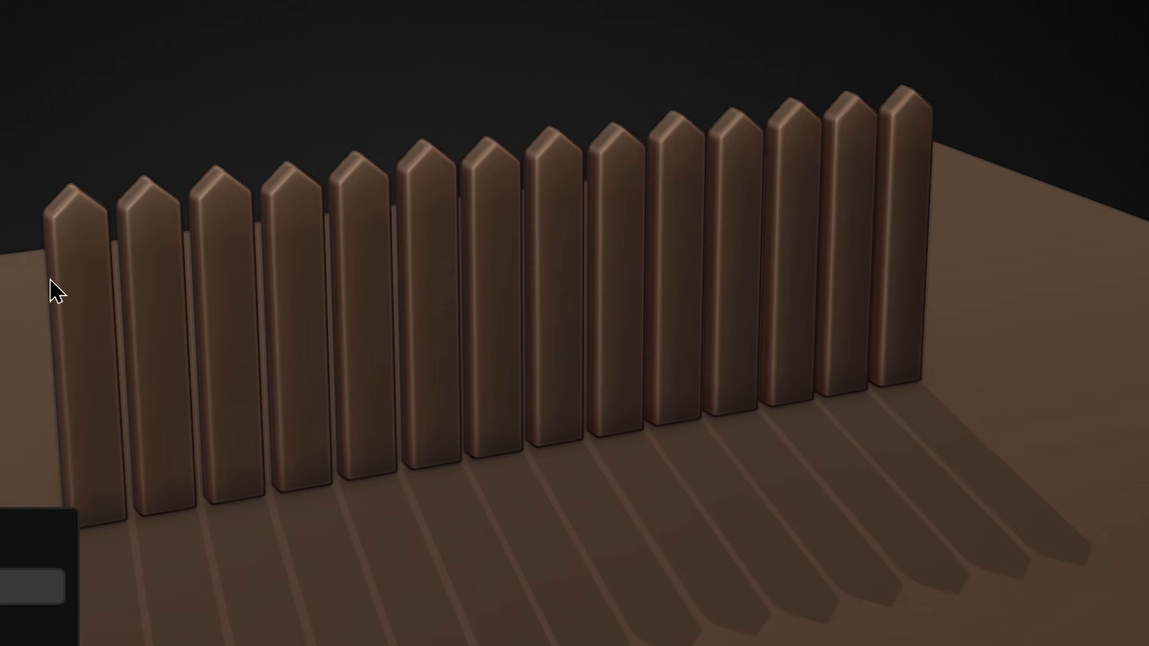
middle_drag(51, 291, 181, 437)
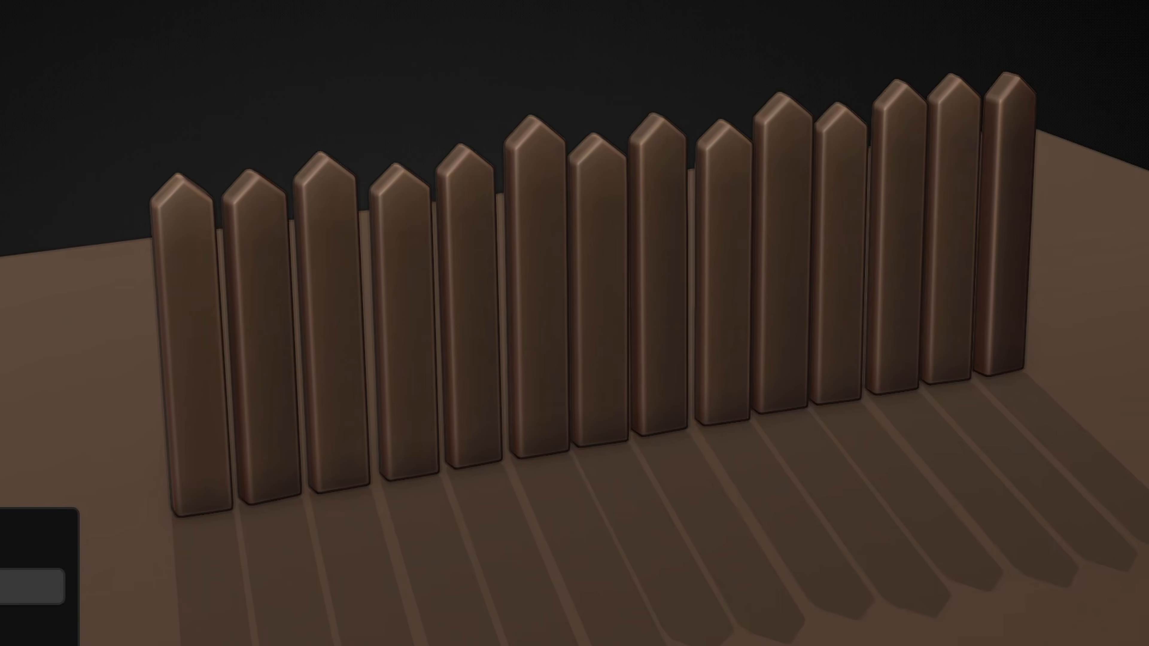
middle_drag(761, 336, 962, 511)
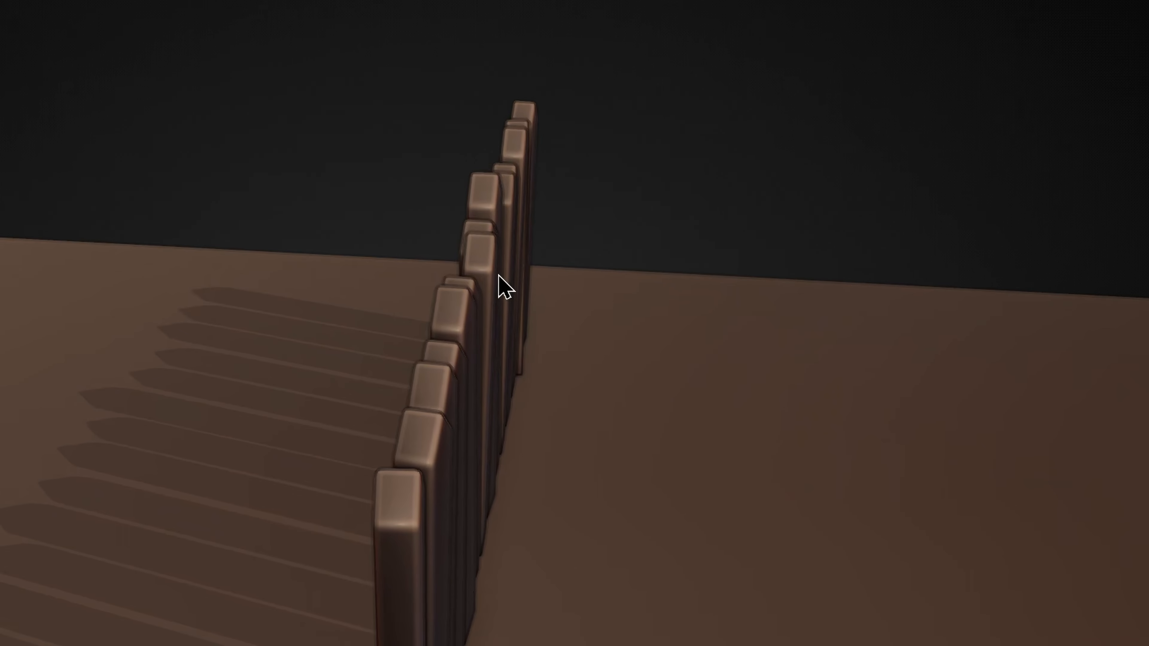
middle_drag(440, 172, 855, 209)
Randomize all vertices of all the planks in Edit Mode with amount 0.016 m, uniform 0.338, normal 0.555 and seed 27, and return to Object Mode
key(shift+alt+z)
middle_drag(557, 252, 604, 219)
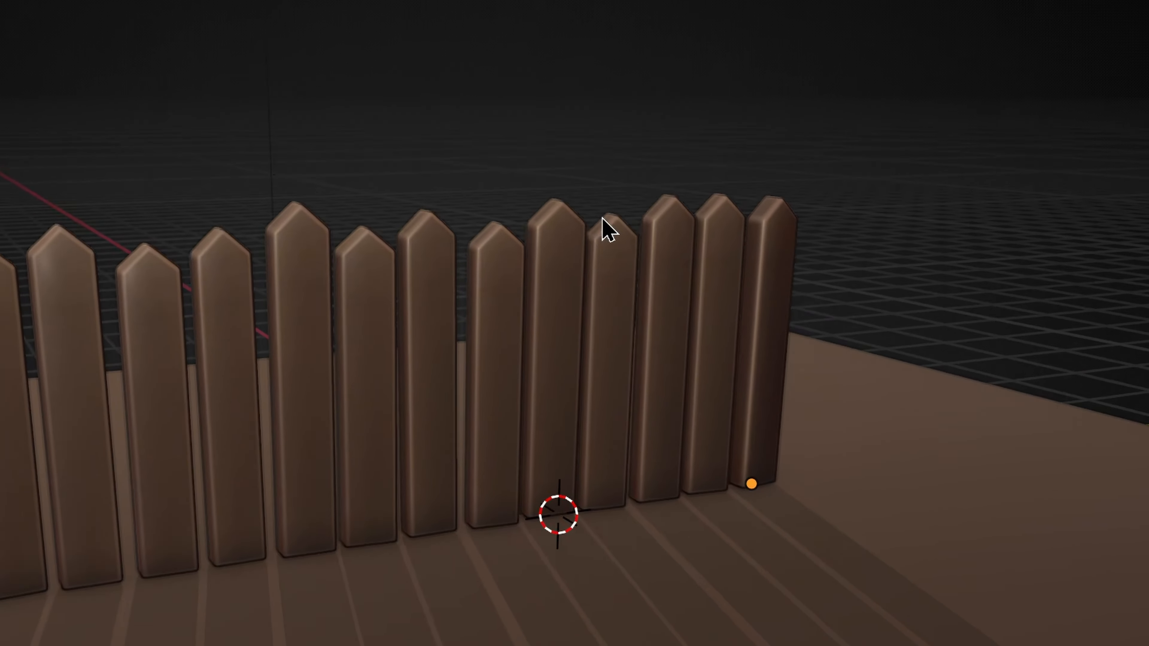
scroll(604, 219, down, 1)
drag(1, 153, 760, 645)
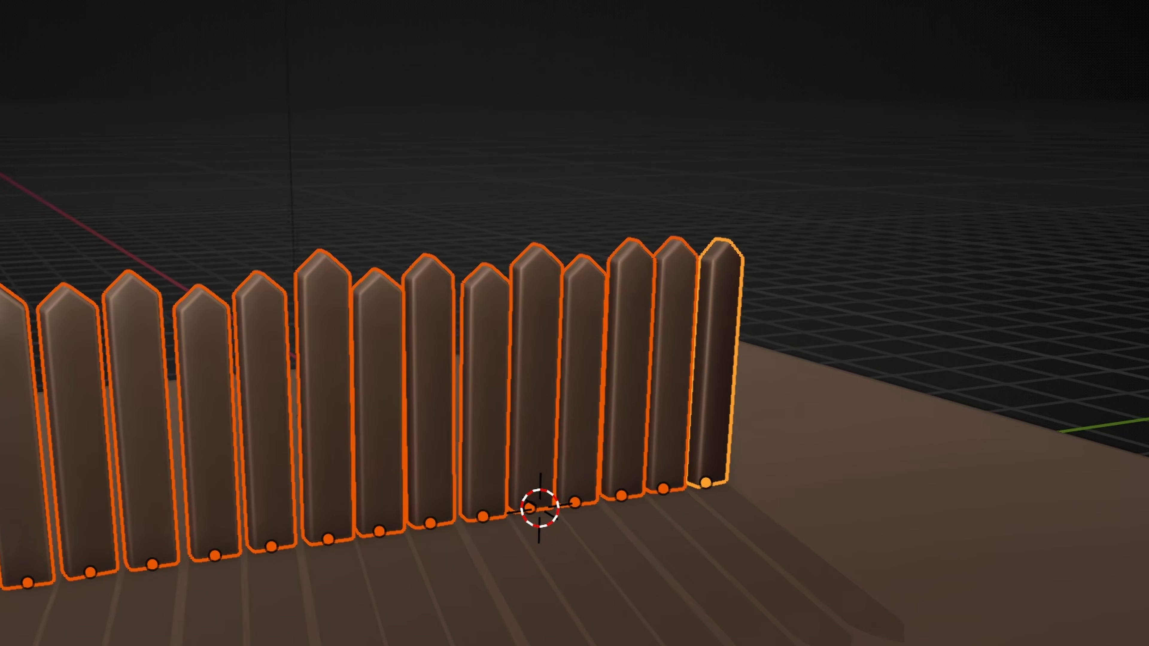
key(Tab)
key(a)
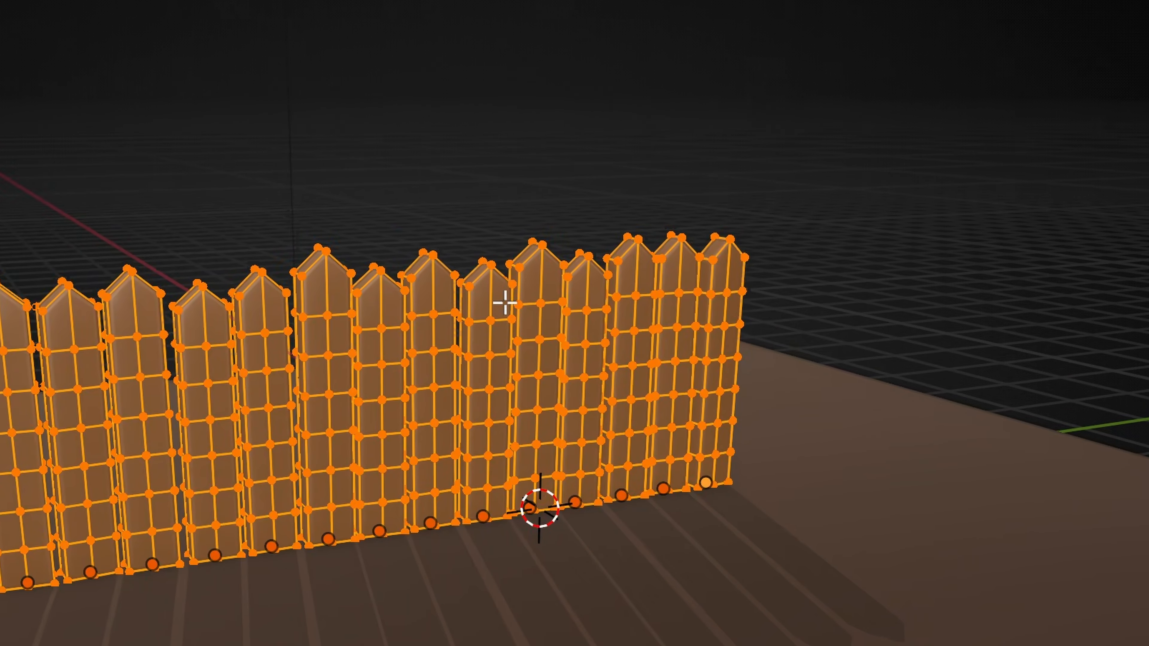
key(F3)
click(631, 351)
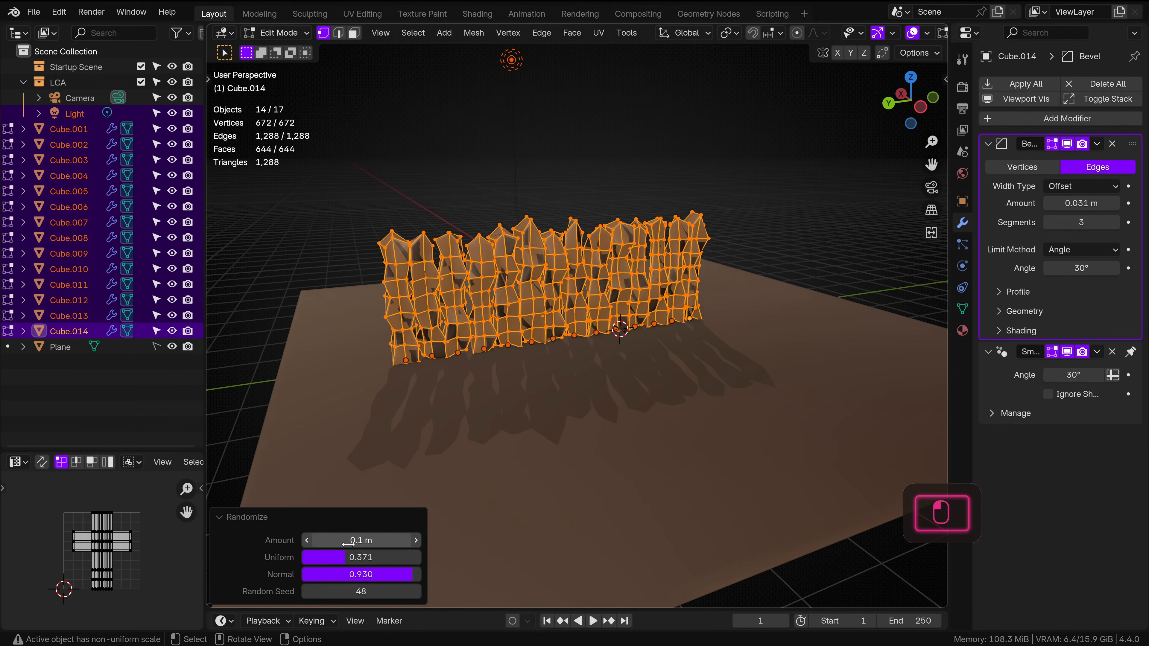
drag(360, 591, 368, 592)
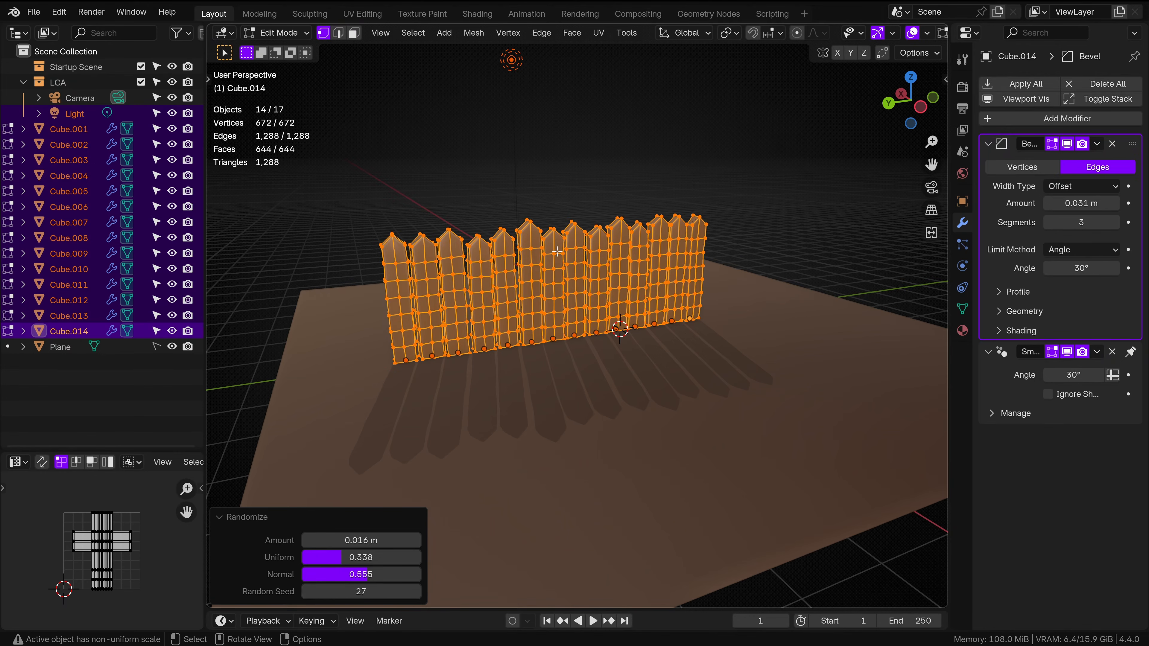
key(Tab)
key(shift+alt+z)
Examine the irregular plank shapes and tops of the fence from close up, from the front and from above
middle_drag(547, 249, 586, 266)
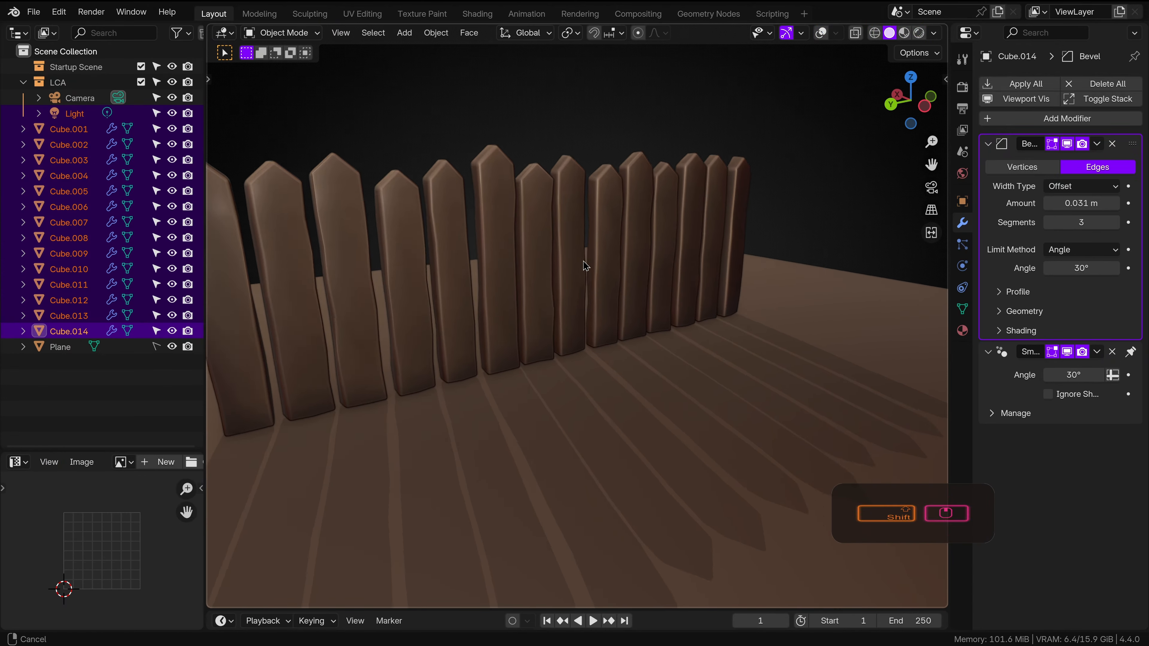
scroll(513, 251, up, 4)
shift+middle_drag(515, 275, 610, 304)
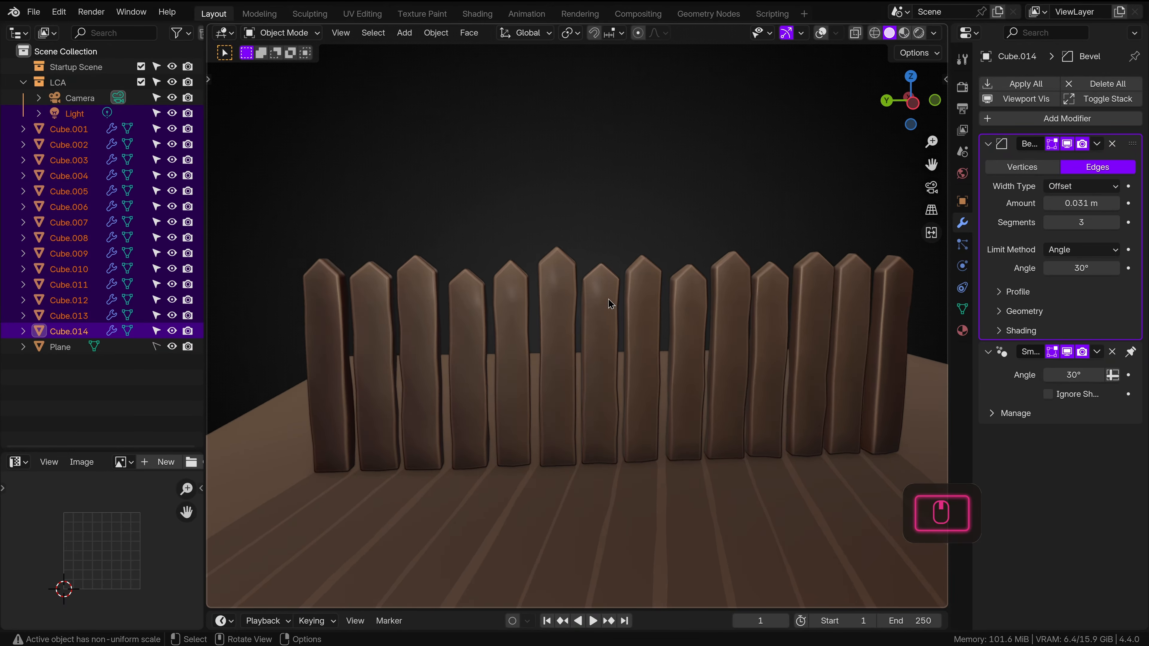
scroll(595, 409, down, 2)
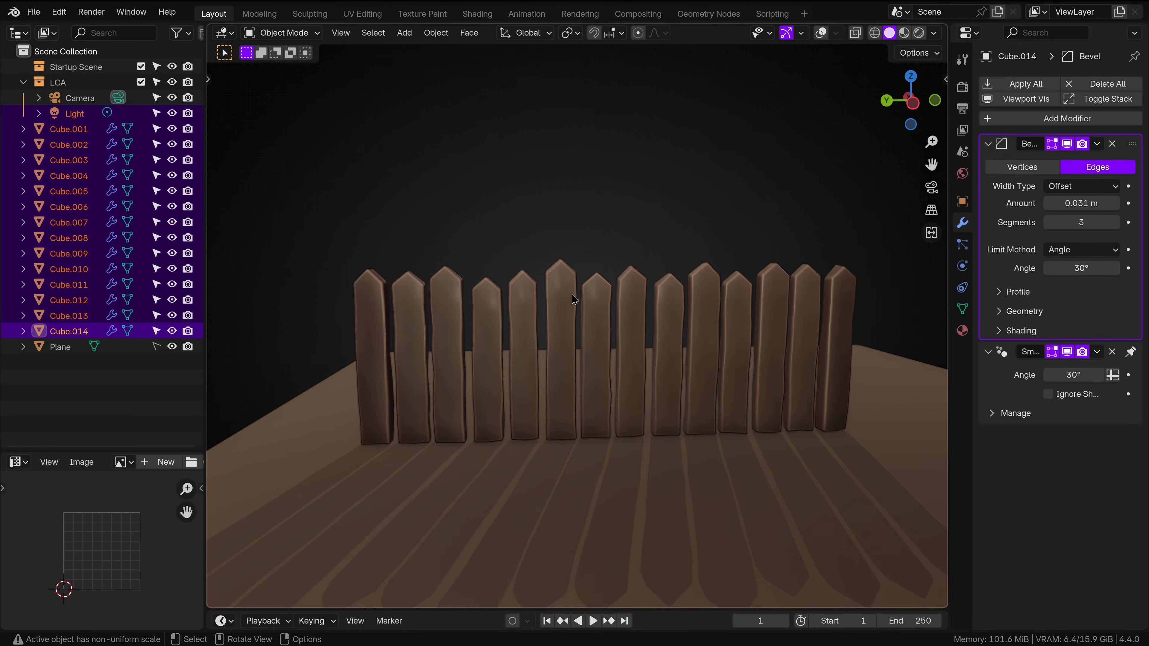
middle_drag(639, 419, 600, 274)
scroll(672, 288, down, 2)
scroll(602, 278, down, 2)
Duplicate the whole row of planks, rotate the copy 90° about Z and move it horizontally towards the end of the original row
drag(430, 277, 758, 447)
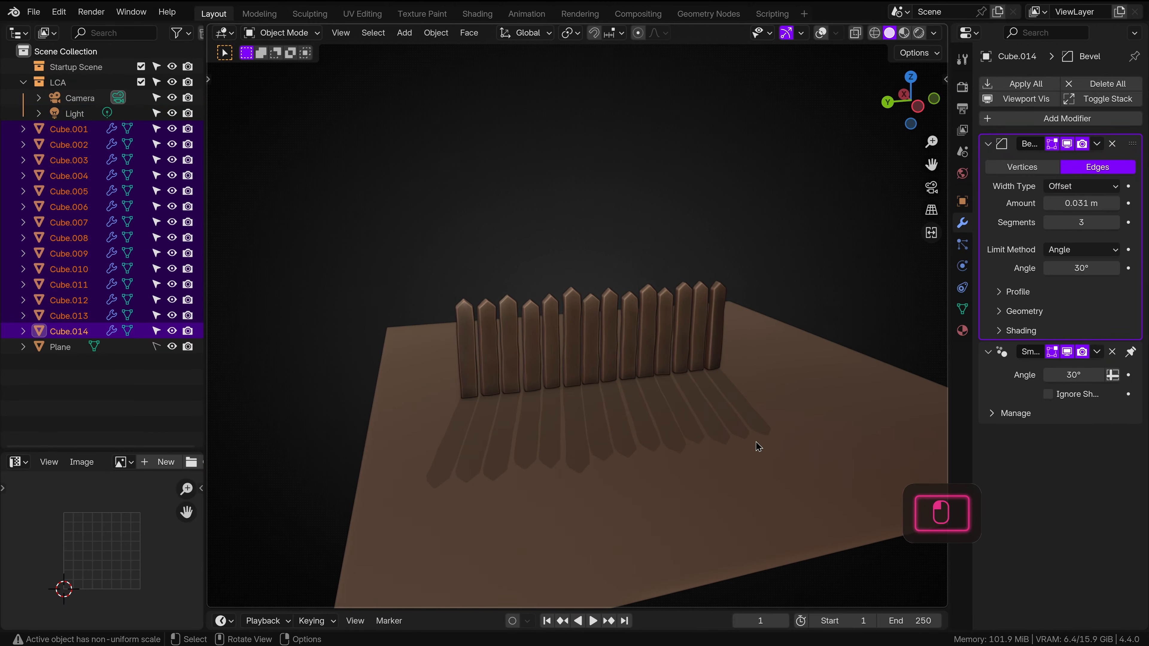
key(shift+d)
key(shift+z)
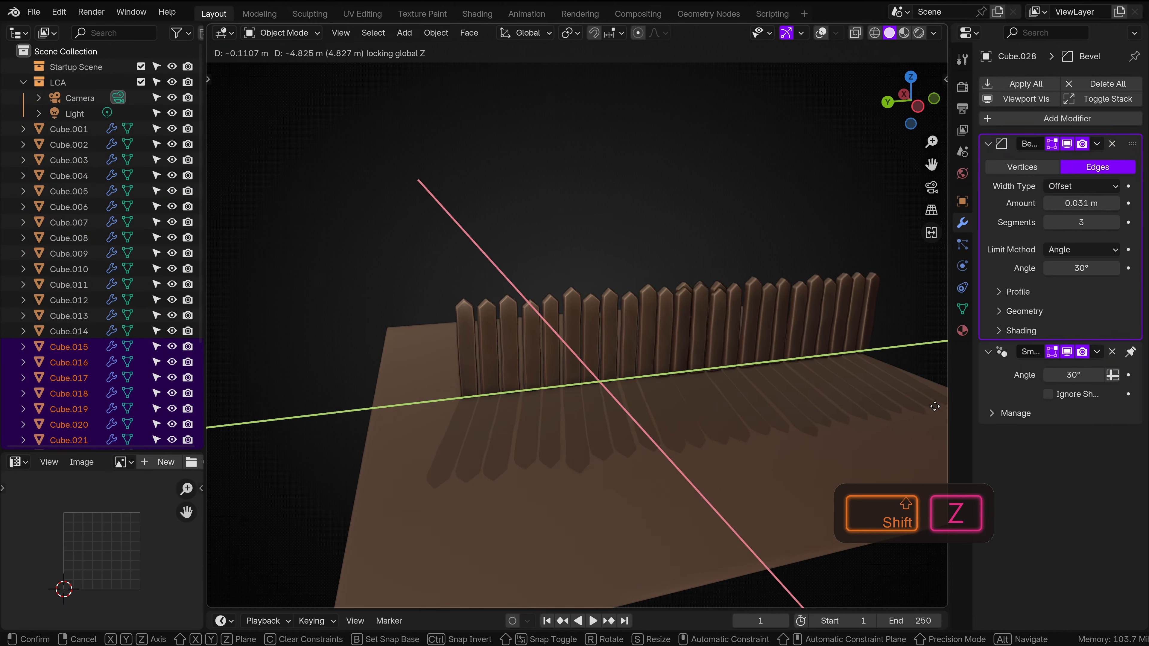
click(862, 381)
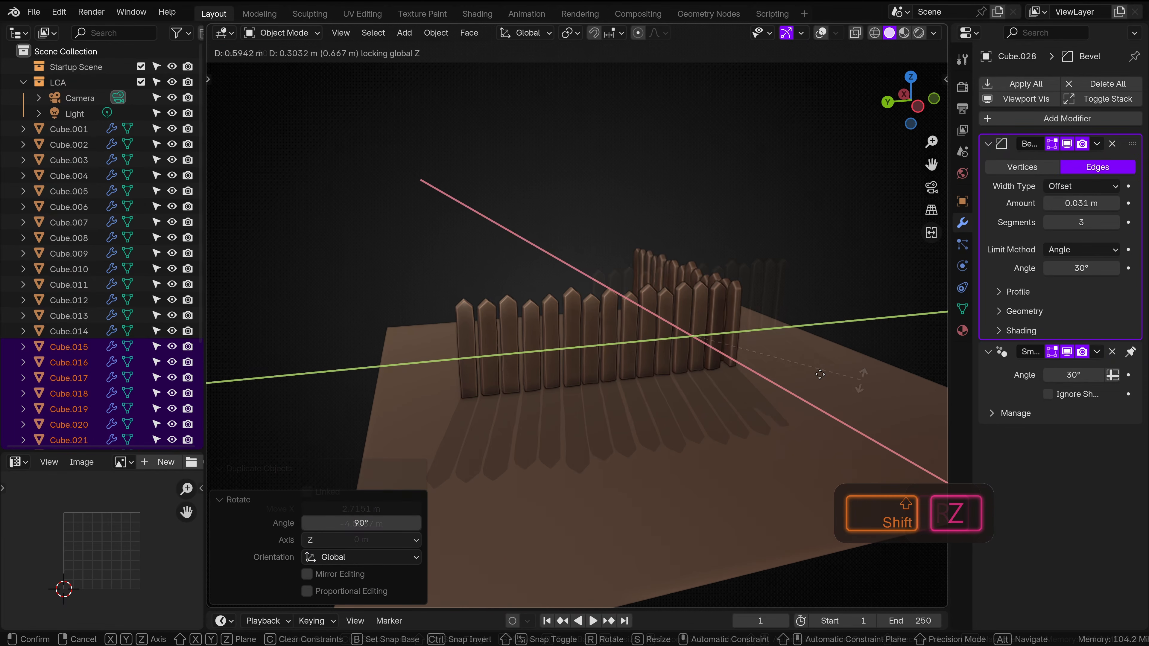
middle_drag(826, 380, 649, 398)
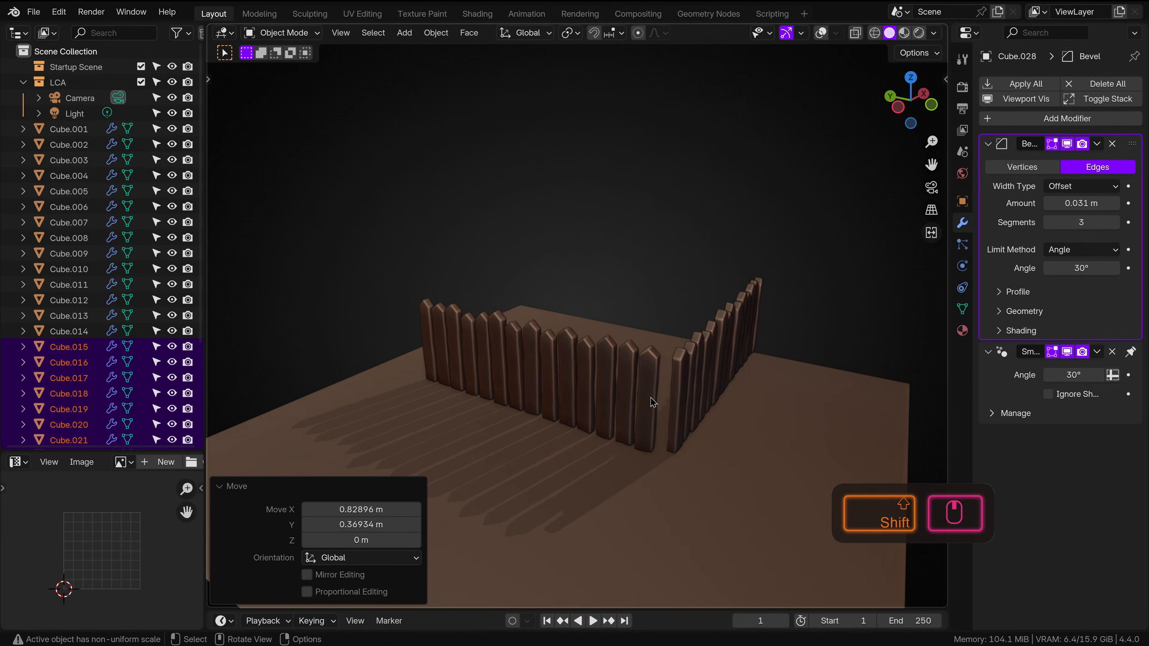
Move the rotated row in the horizontal plane until it joins the original row in a closed corner
key(g)
key(shift+z)
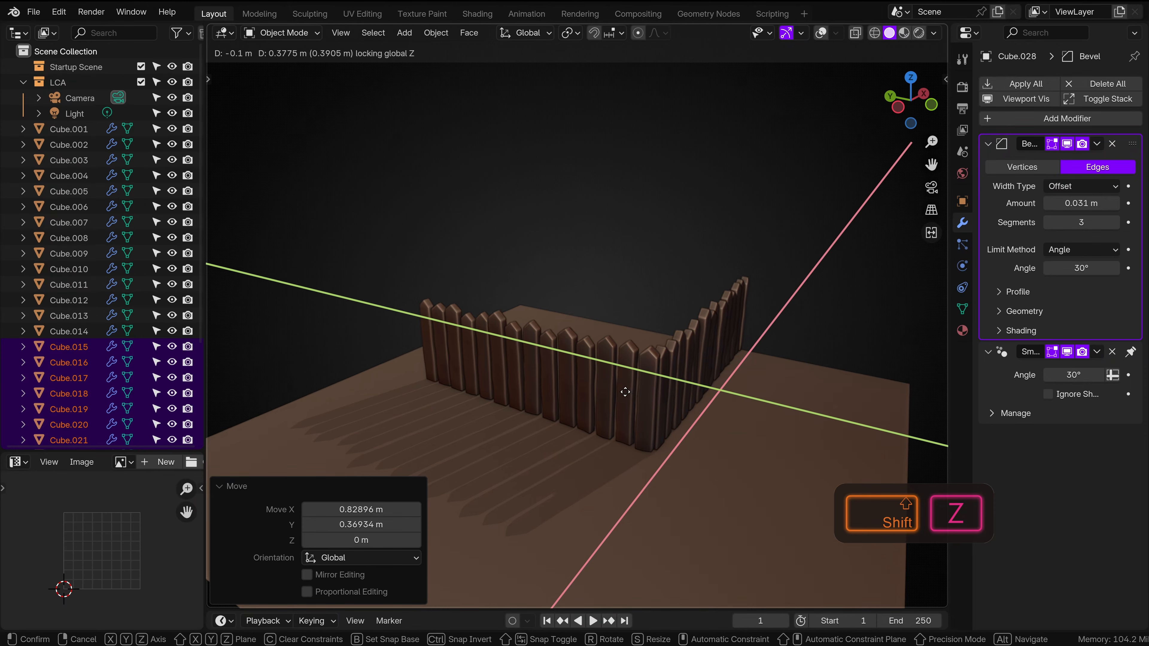
click(661, 380)
middle_drag(660, 380, 674, 331)
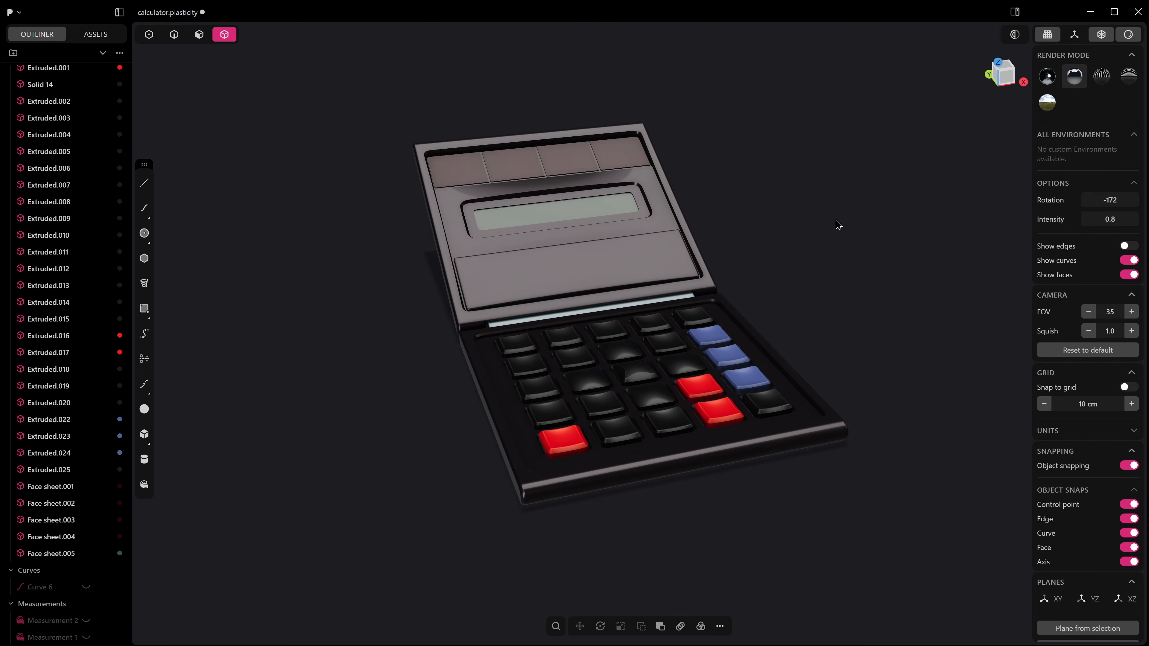
Switch to the calculator model in Plasticity and set the environment lighting to rotation 45 and intensity 0.5
middle_drag(980, 278, 816, 251)
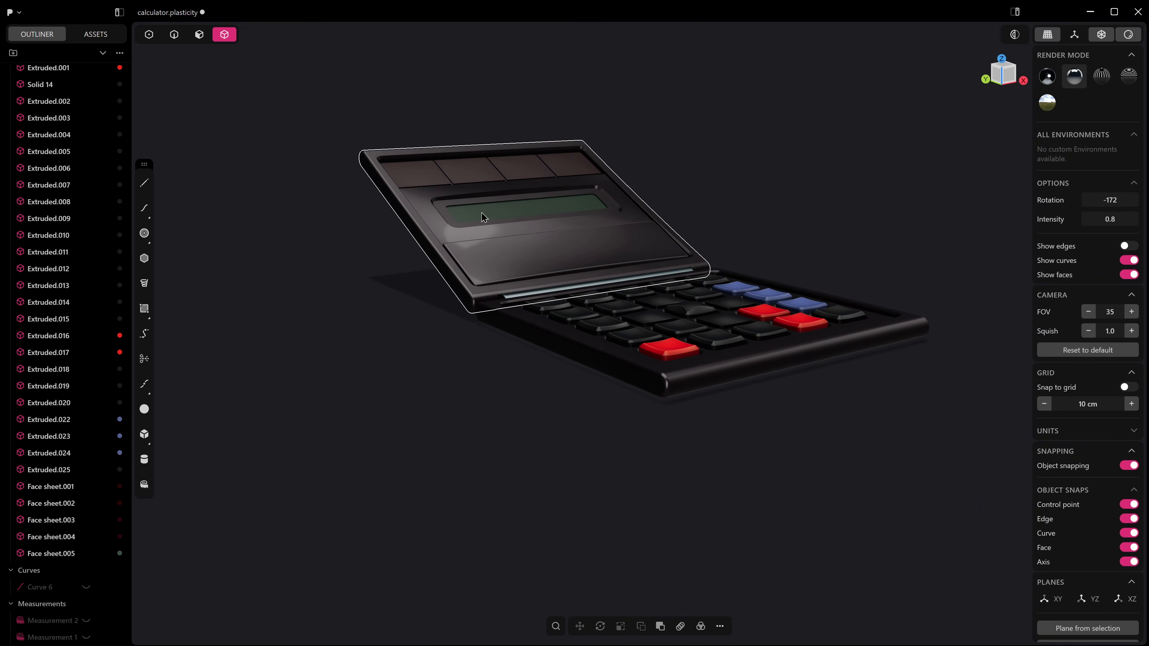
middle_drag(520, 226, 490, 252)
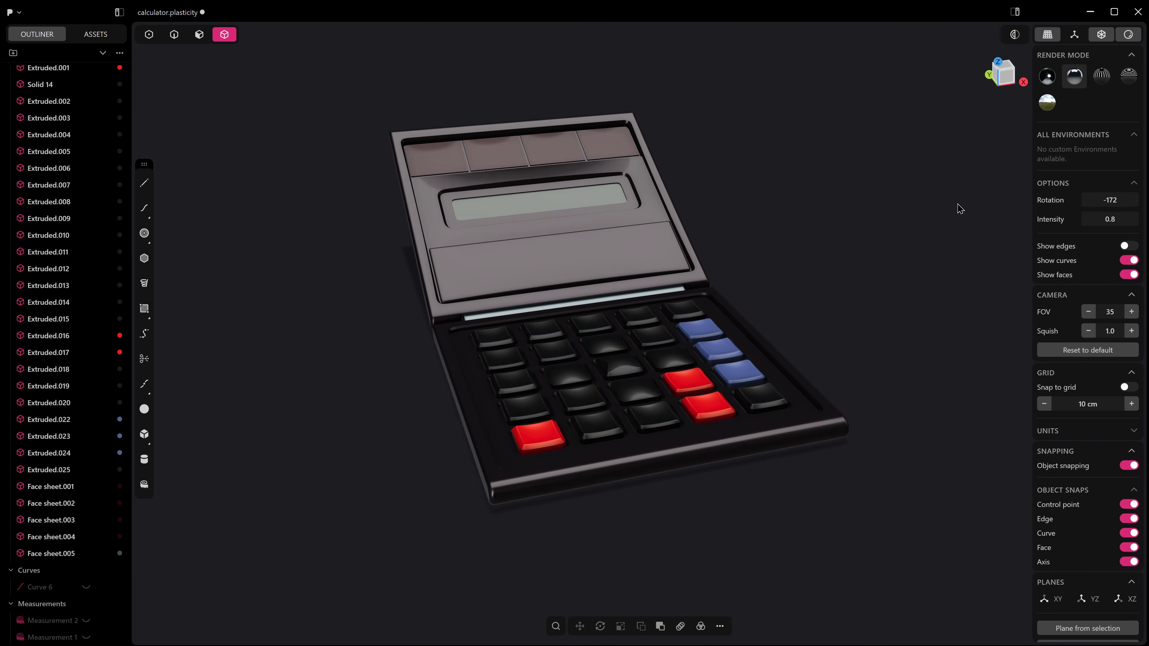
drag(1113, 201, 1148, 201)
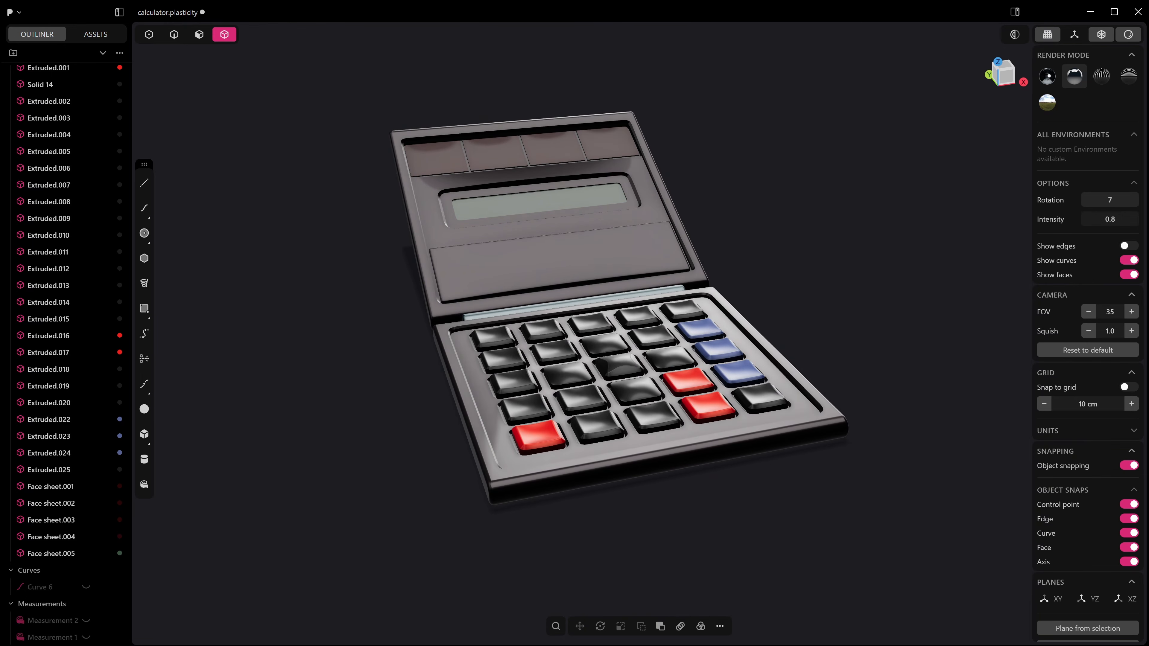
middle_drag(428, 326, 513, 357)
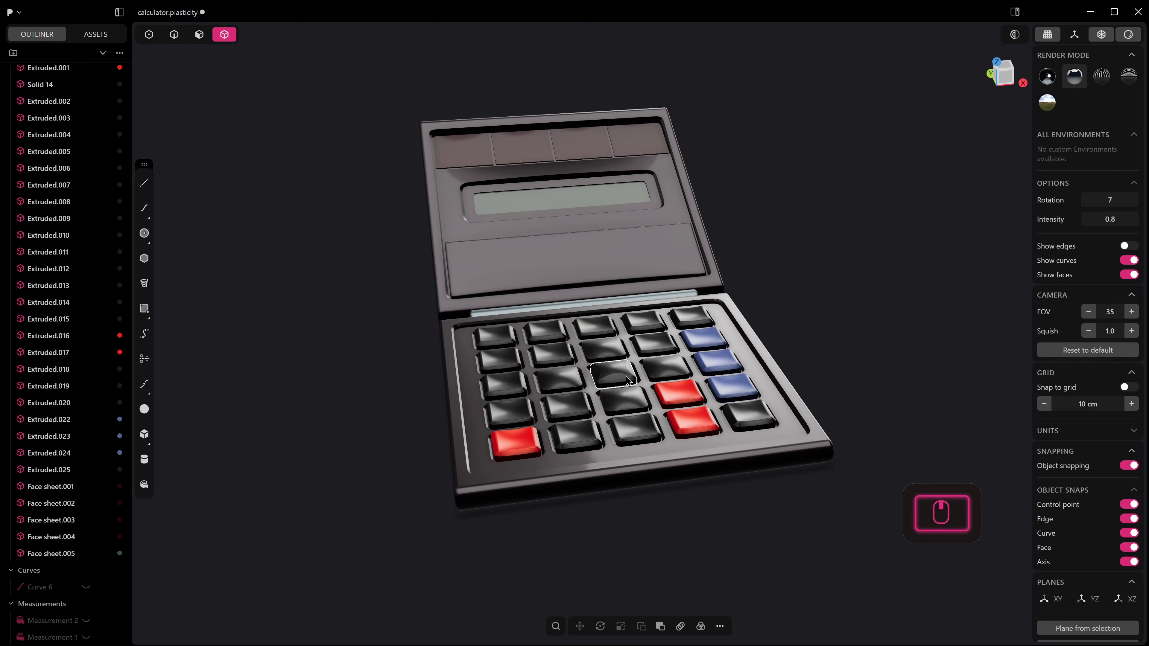
middle_drag(628, 381, 801, 331)
middle_drag(871, 313, 879, 317)
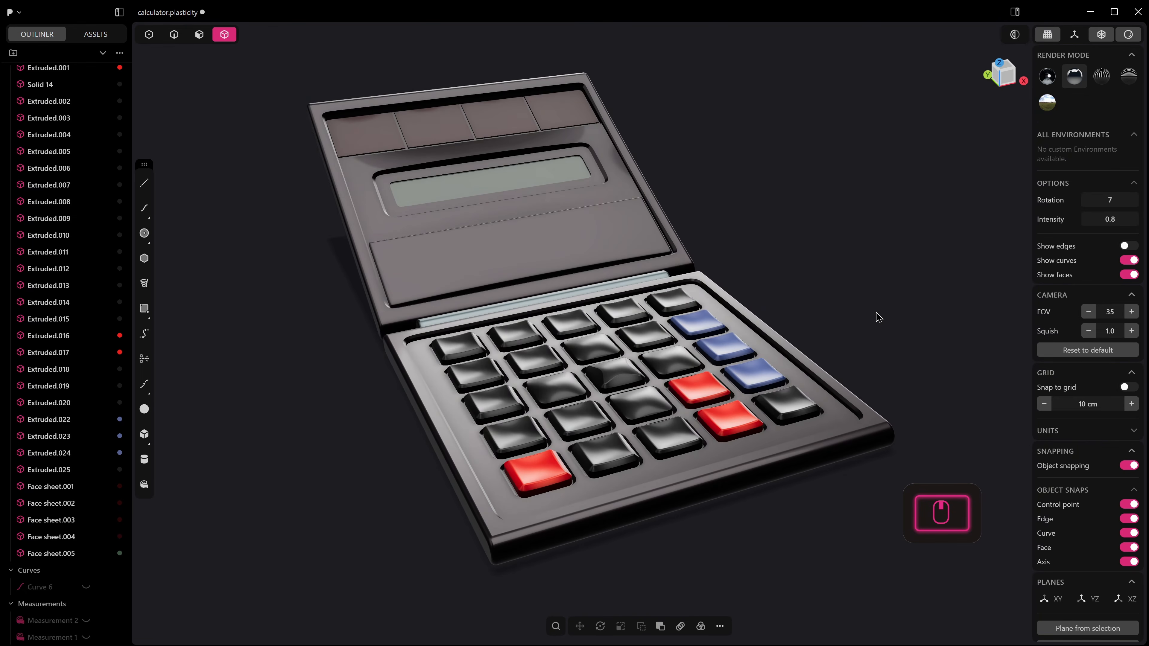
drag(1126, 219, 1052, 193)
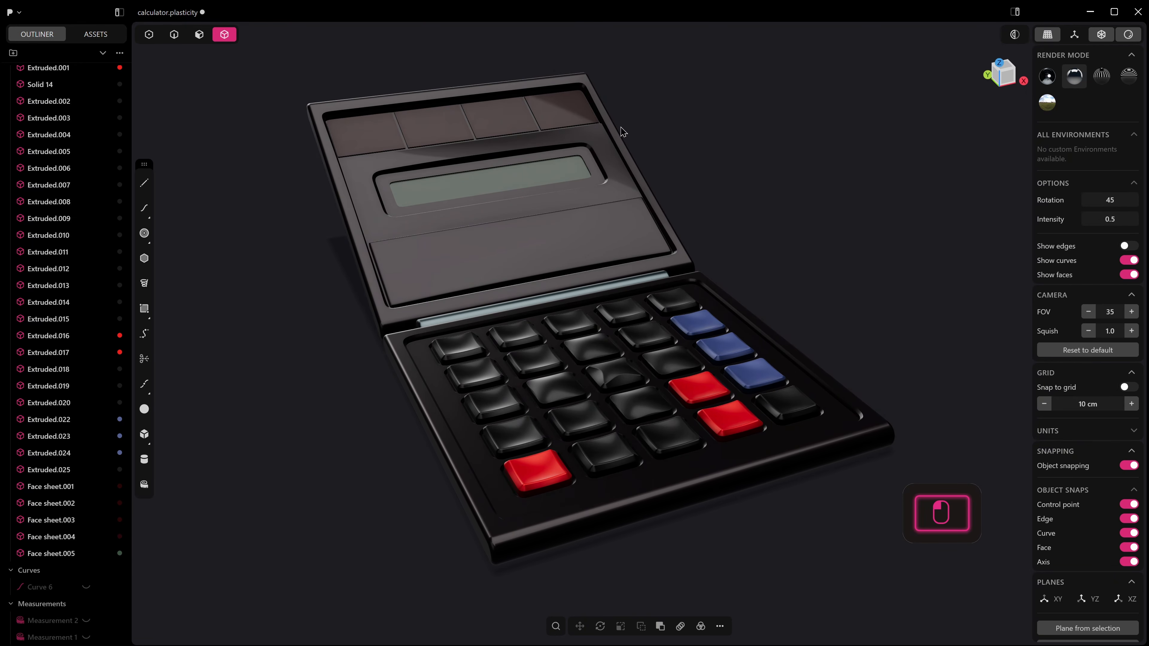
Select the third solar panel cell and examine the calculator's display and keypad from above
click(513, 123)
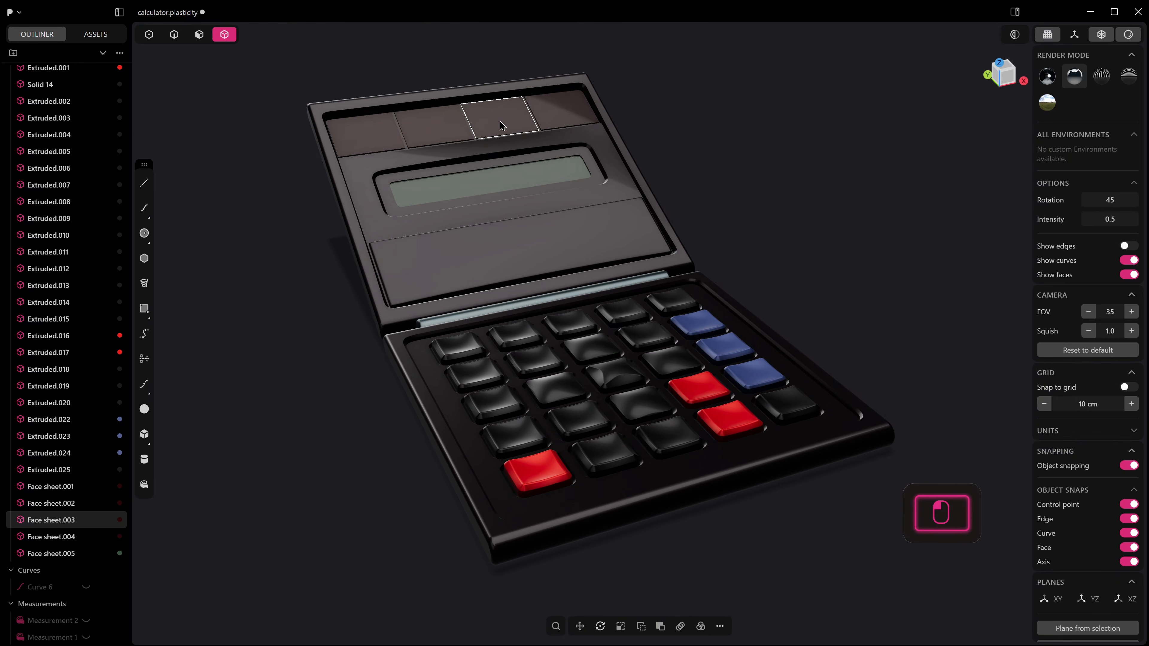
middle_drag(502, 127, 605, 240)
middle_drag(515, 169, 422, 317)
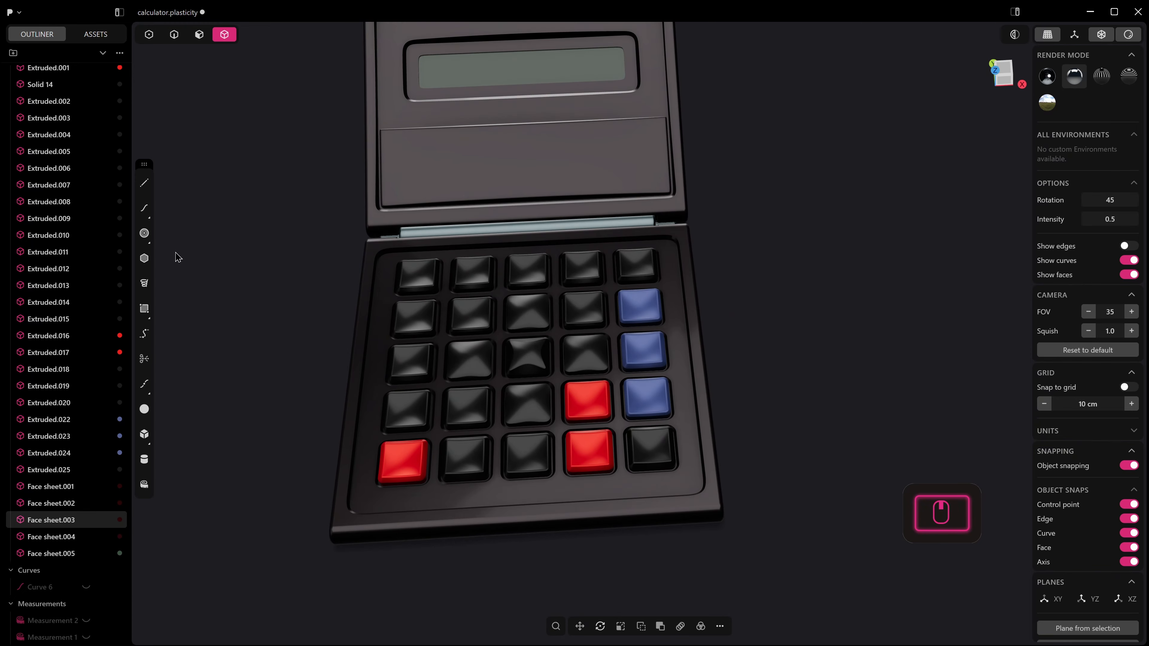
scroll(496, 297, down, 2)
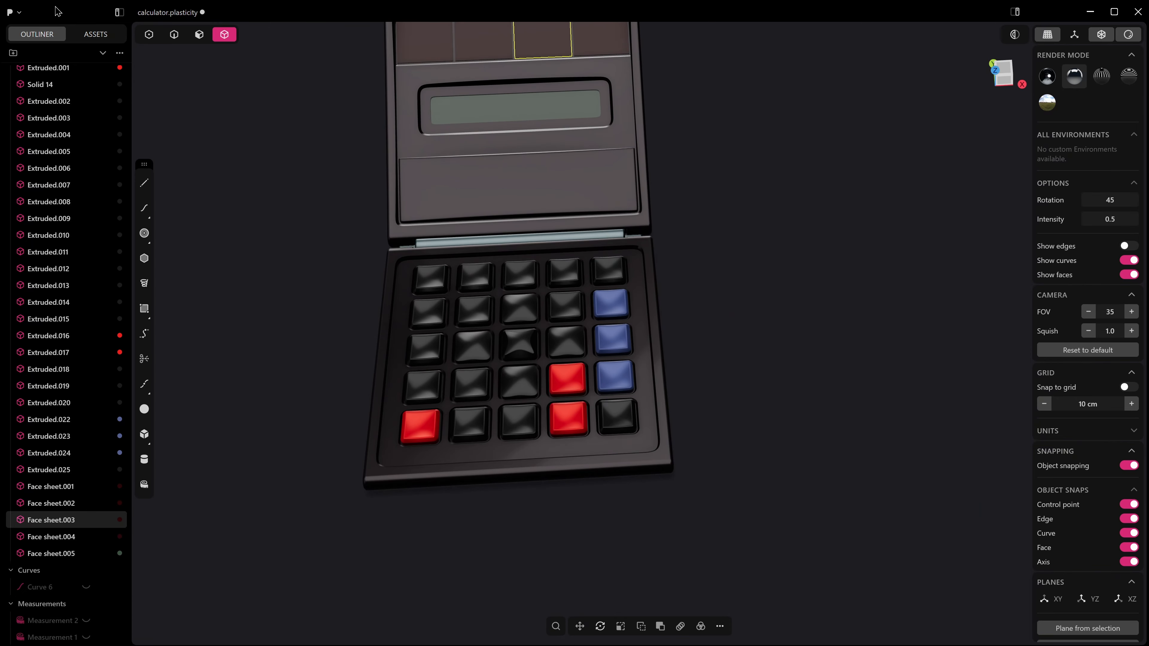
Create a new document containing the default cube
click(10, 13)
mouse_move(34, 32)
click(38, 52)
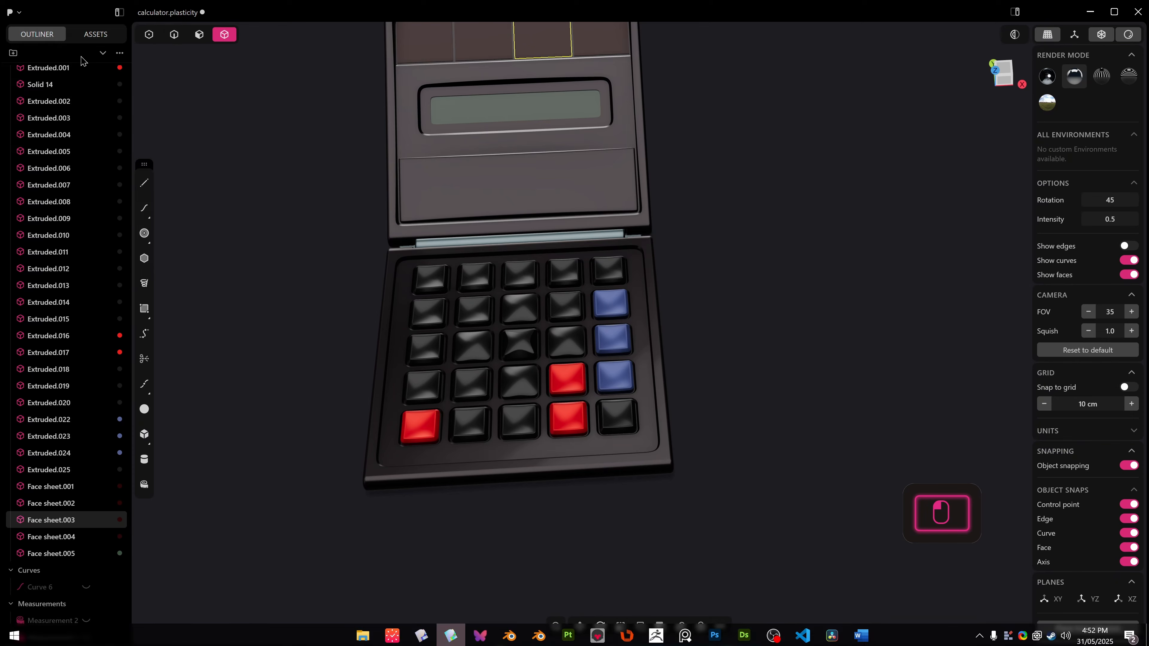
click(614, 335)
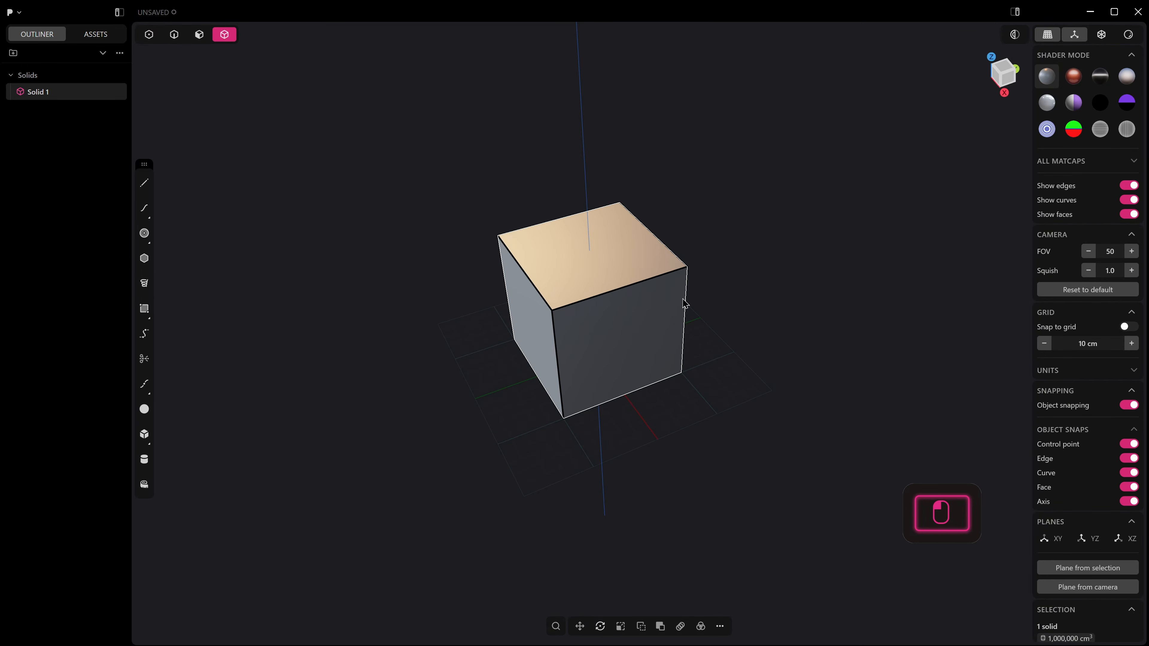
Push the cube's top face down to leave a thin slab of about 83,700 cm³, and return to solid selection
key(3)
click(618, 250)
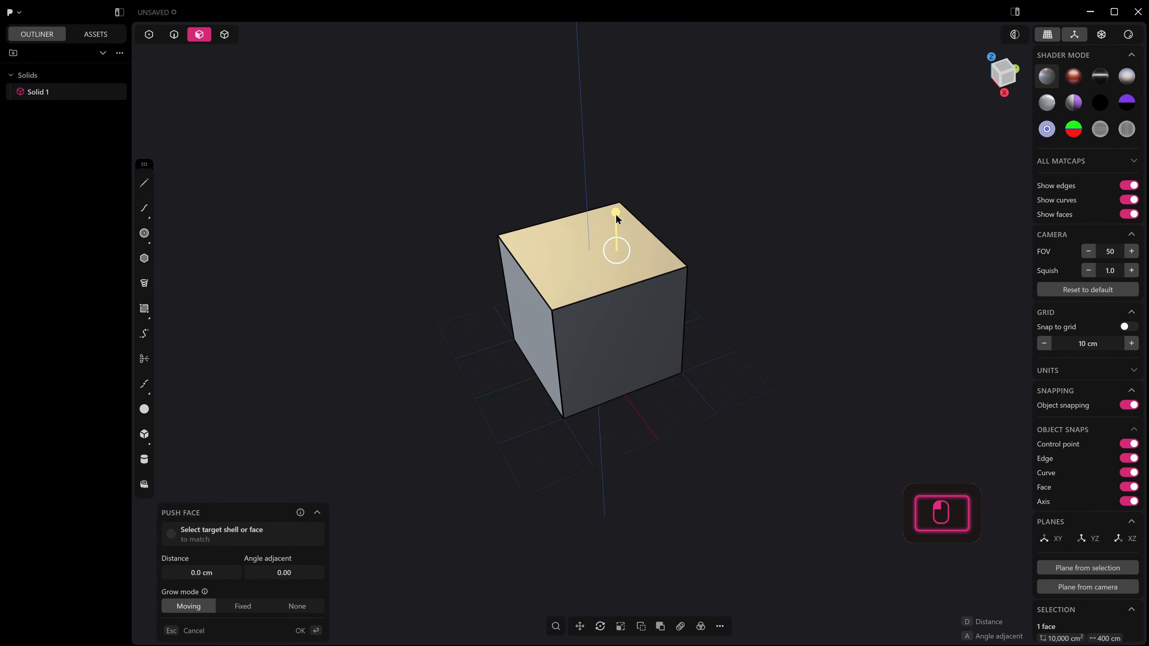
drag(618, 220, 609, 325)
key(4)
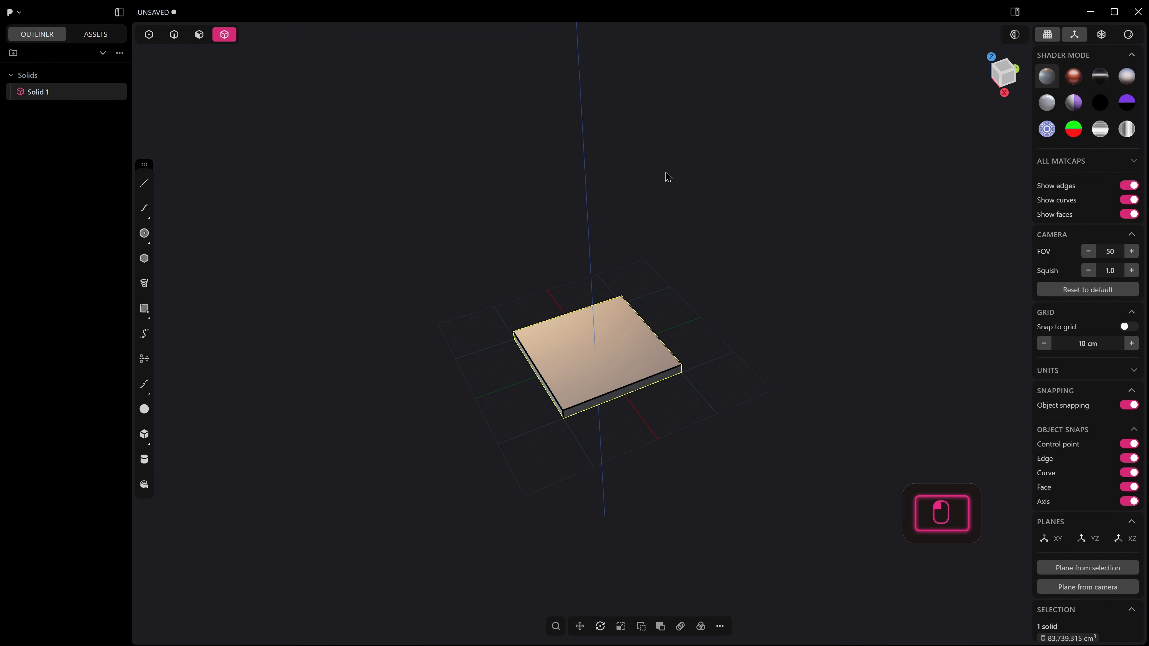
Scale the slab down in X and Y only, keeping its height, to a volume of about 1,950 cm³
key(s)
key(shift+z)
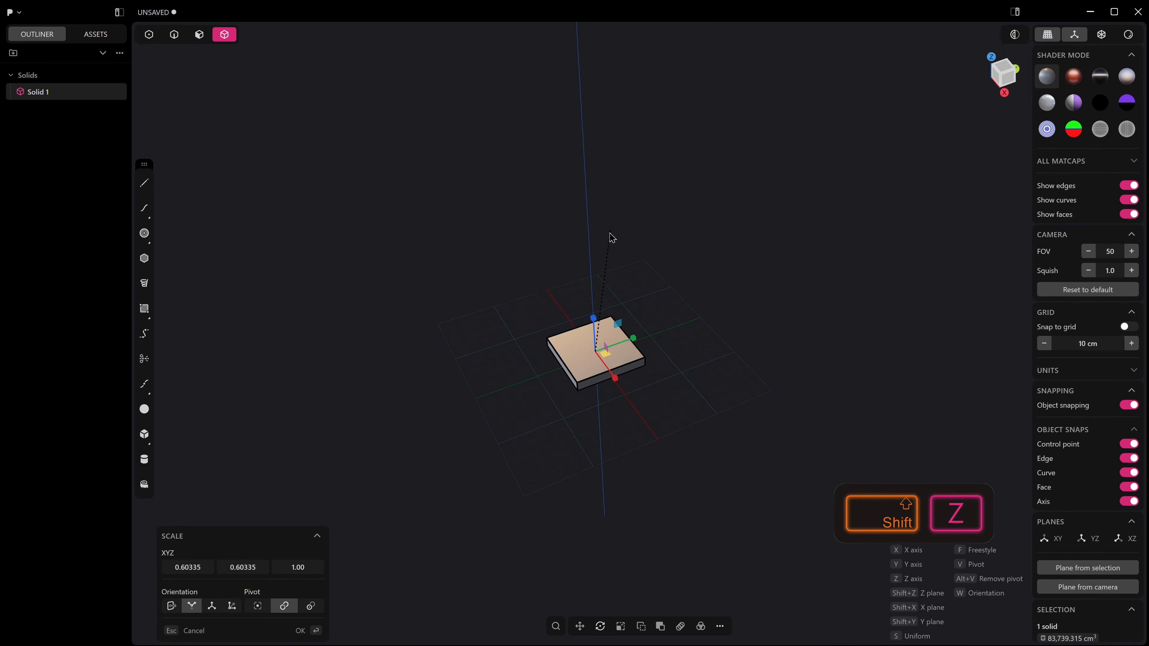
right_click(574, 318)
scroll(582, 320, up, 4)
scroll(584, 330, up, 6)
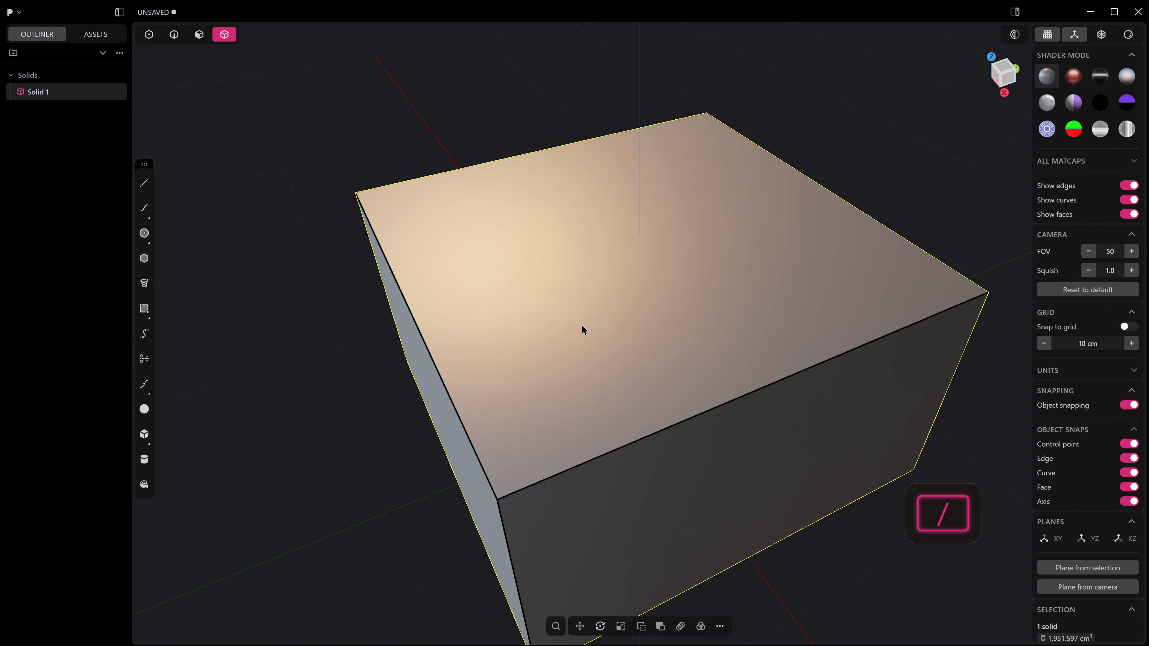
Push the box's top face down to leave a thin slab of about 263 cm³, and return to solid selection
scroll(867, 249, down, 5)
middle_drag(867, 248, 775, 310)
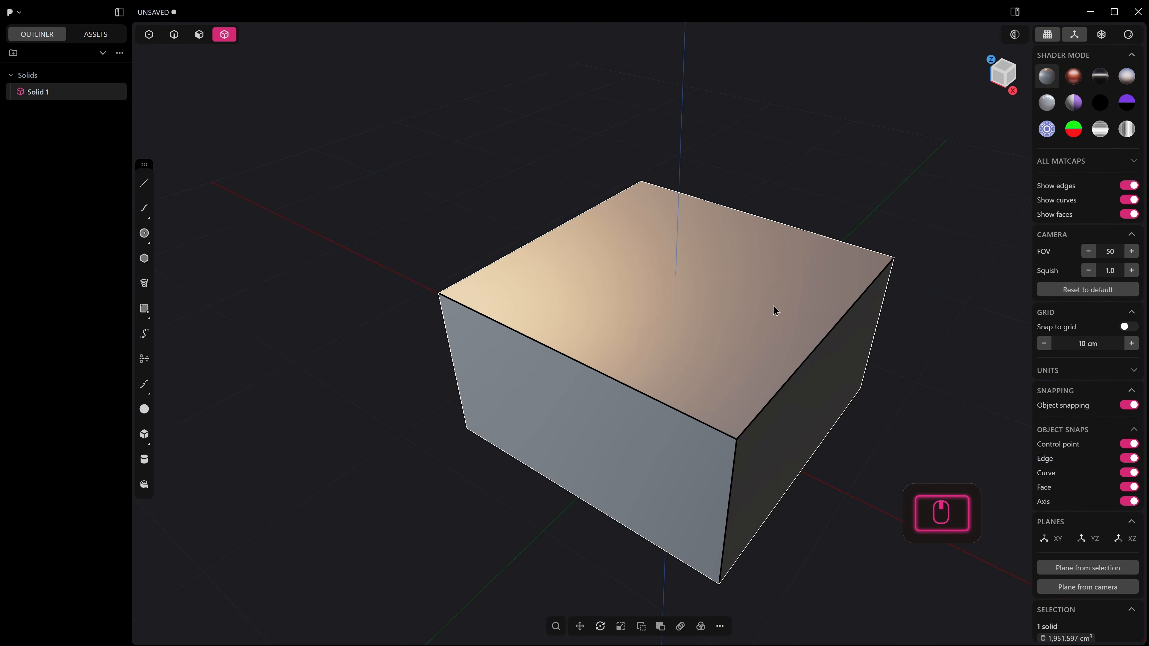
double_click(711, 303)
drag(712, 302, 698, 398)
right_click(701, 396)
scroll(703, 392, down, 2)
shift+middle_drag(703, 393, 722, 294)
key(4)
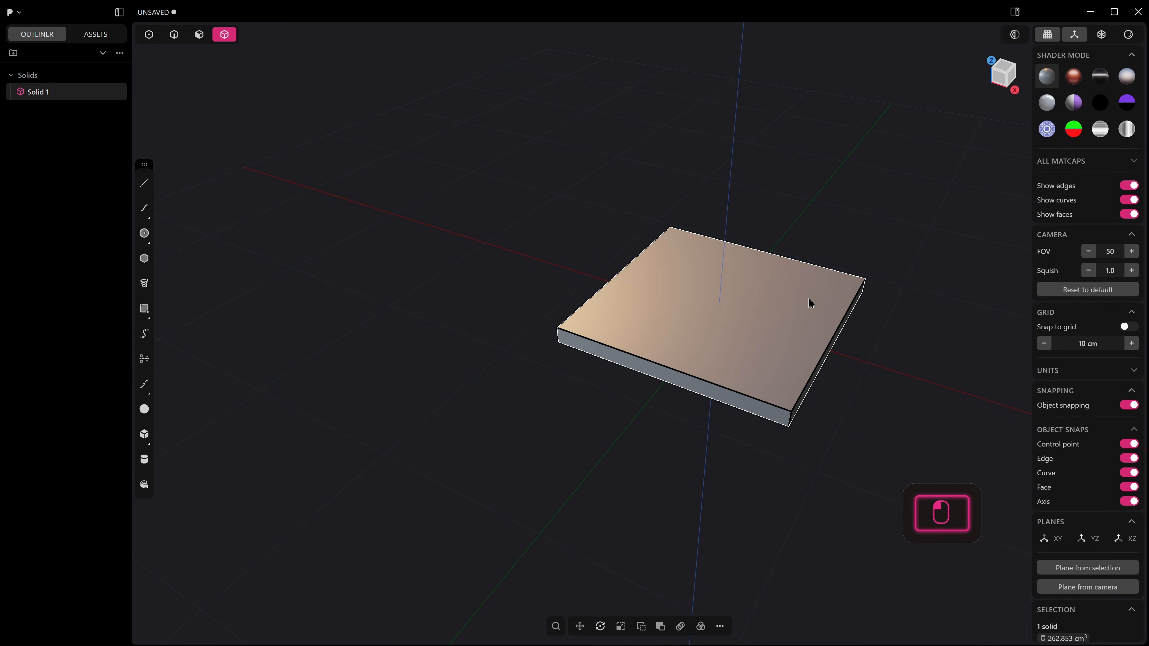
Move the slab along X to one side of the origin and mirror it into a second slab with a narrow gap between them
middle_drag(810, 303, 838, 323)
key(g)
drag(779, 345, 901, 379)
right_click(901, 379)
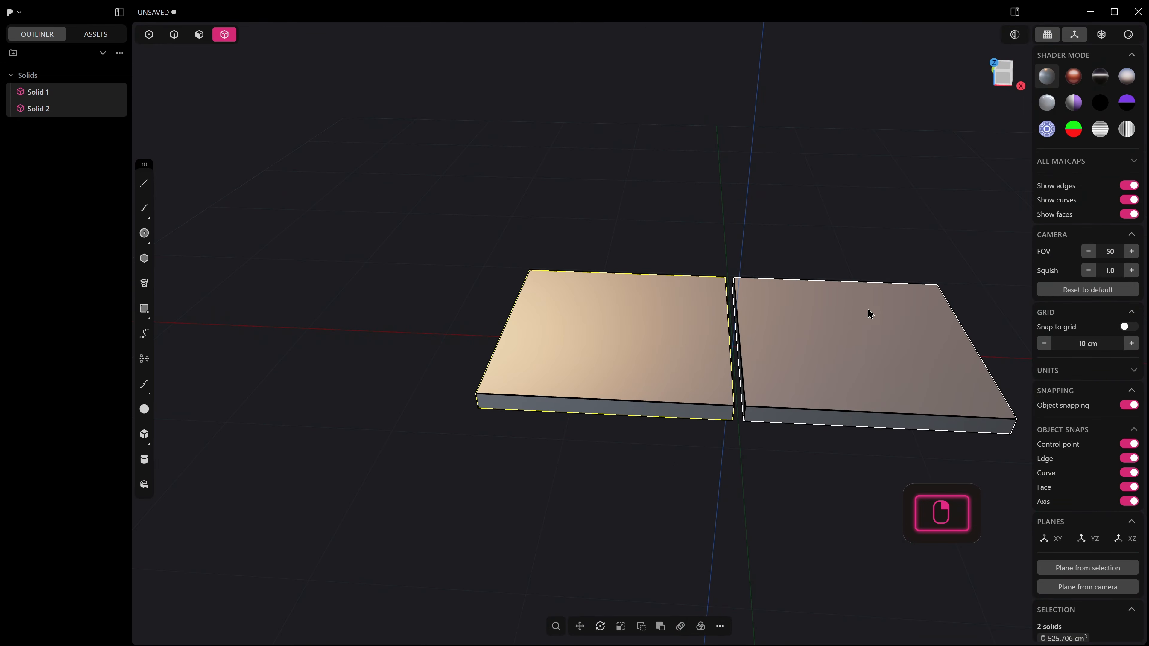
View both slabs from the front and start moving them together
middle_drag(869, 309, 674, 416)
key(KP_1)
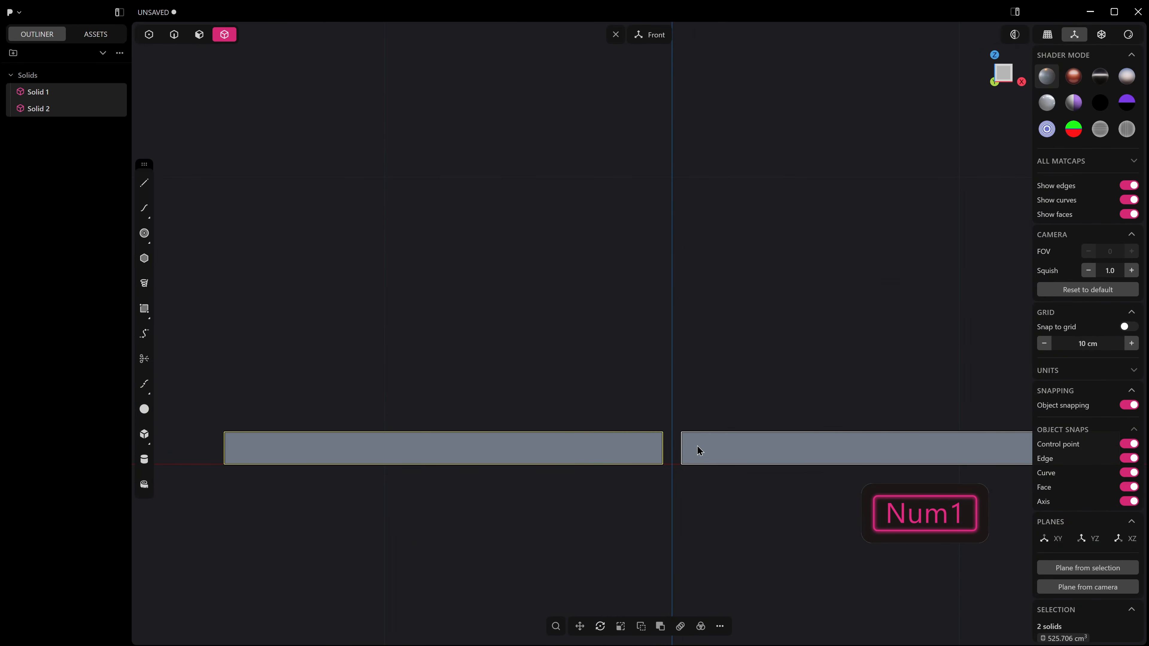
key(g)
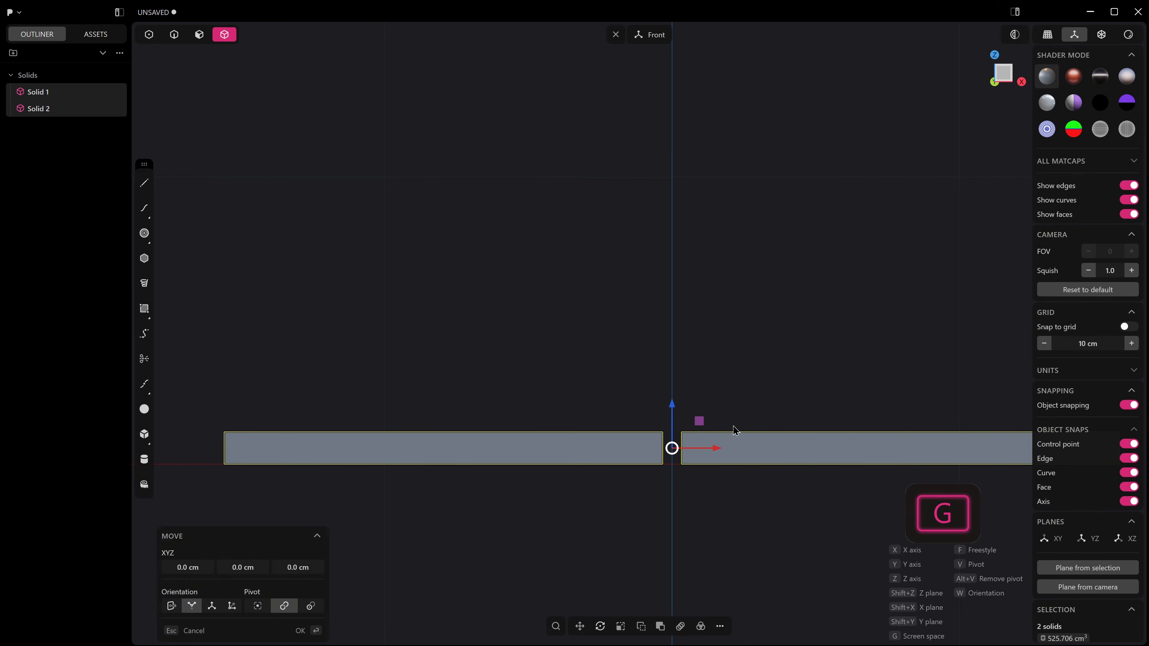
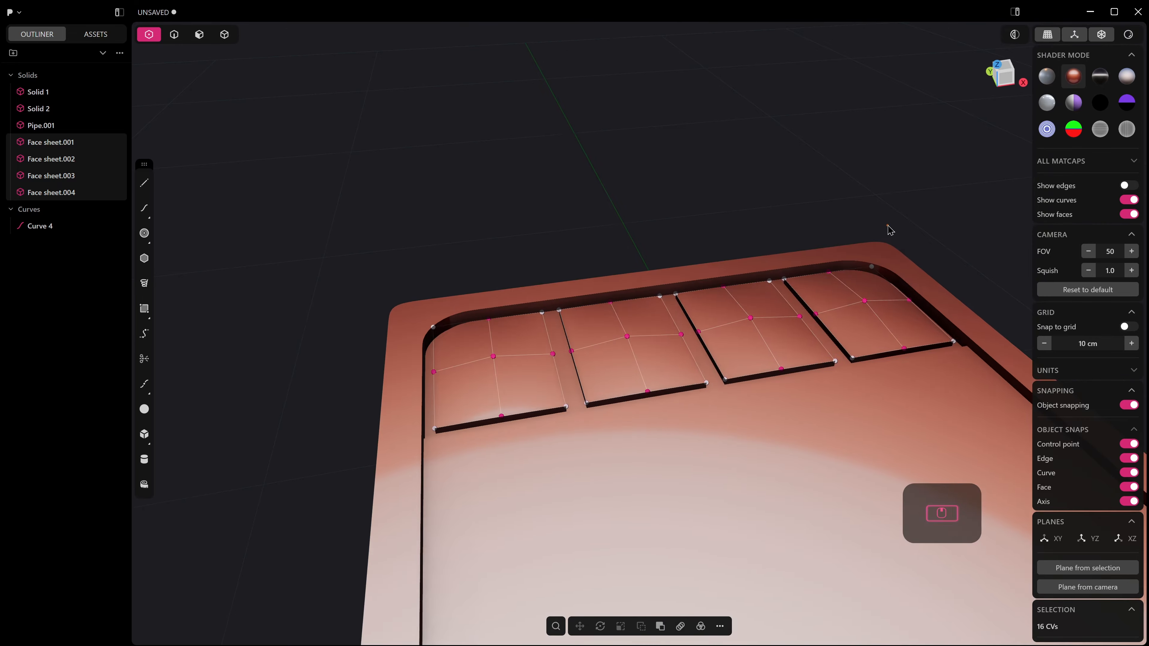
Search the command list for Toggle Points and check its shortcut options
shift+middle_drag(897, 246, 829, 267)
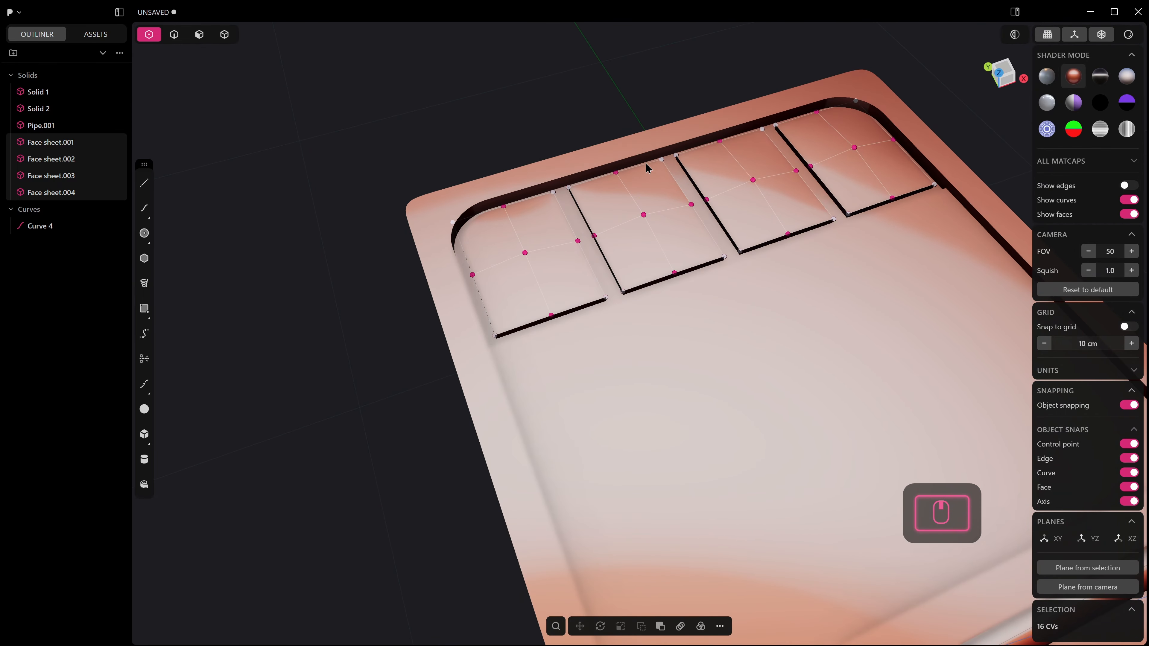
drag(642, 203, 650, 221)
text(ftoh)
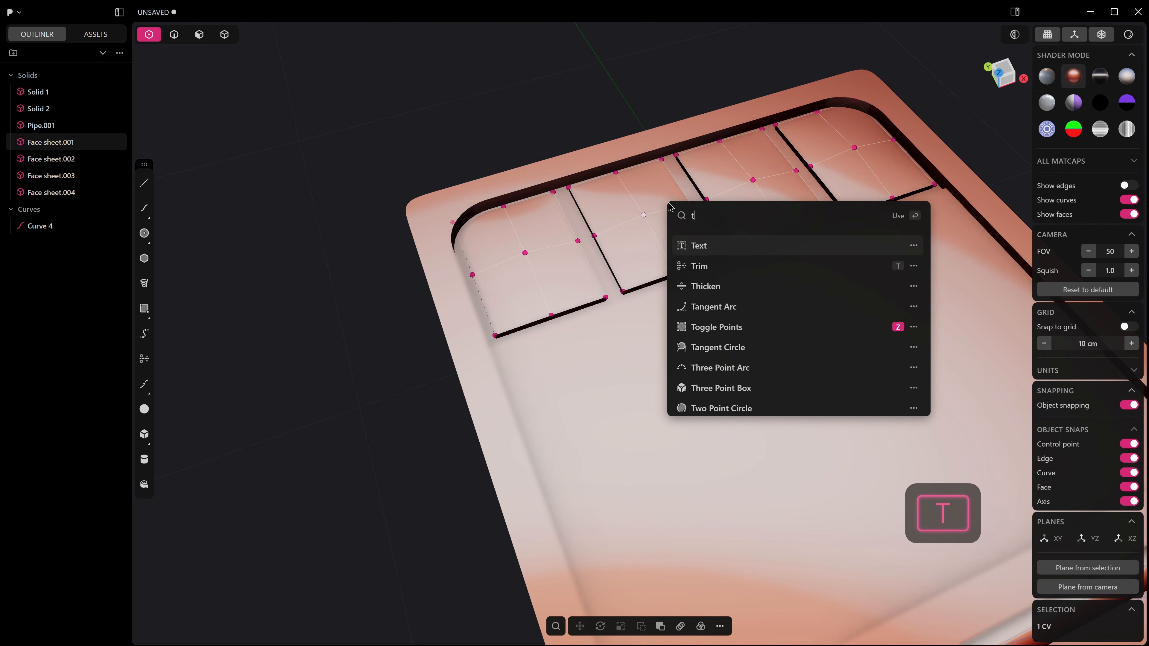
key(BackSpace)
text(gg)
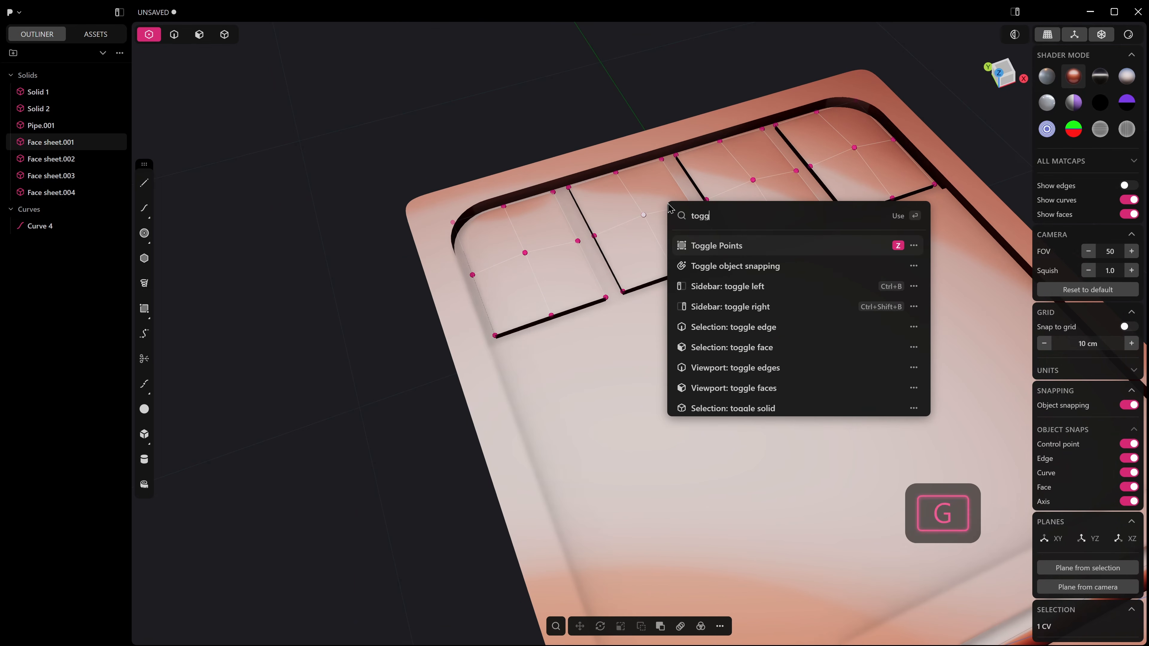
right_click(879, 255)
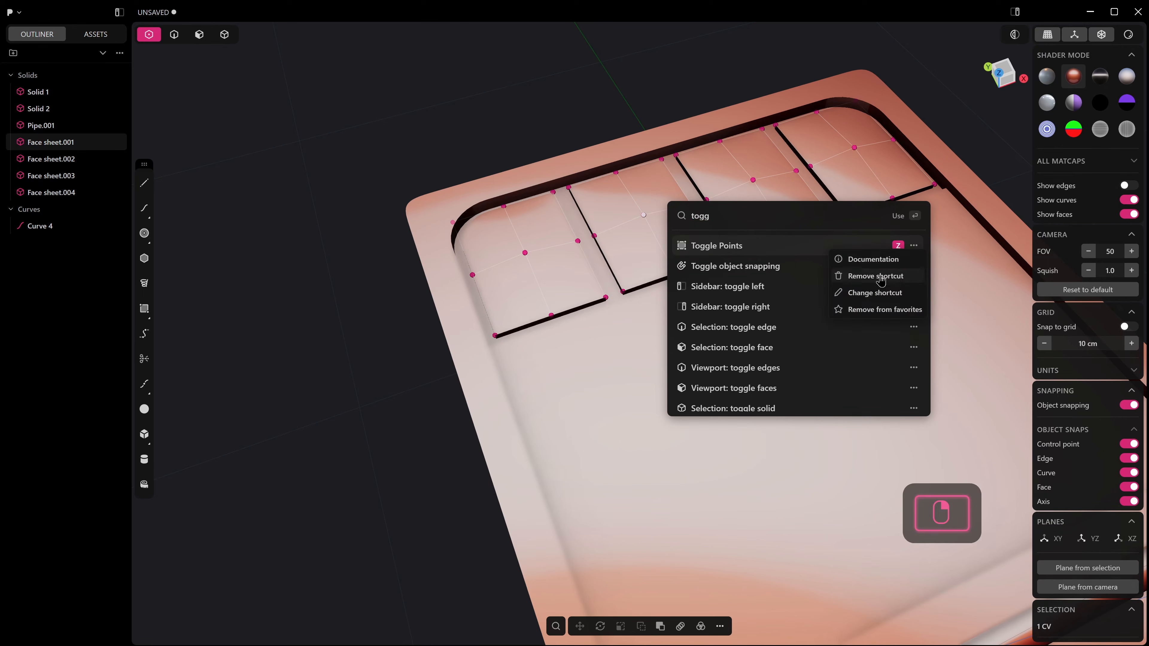
click(745, 247)
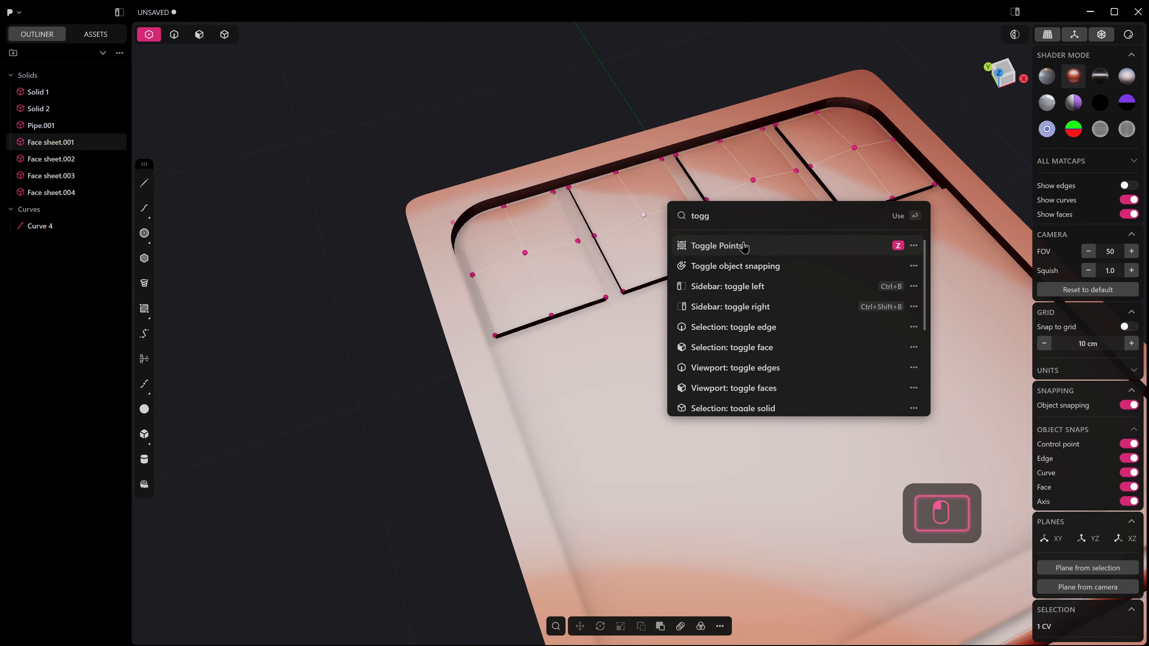
click(725, 241)
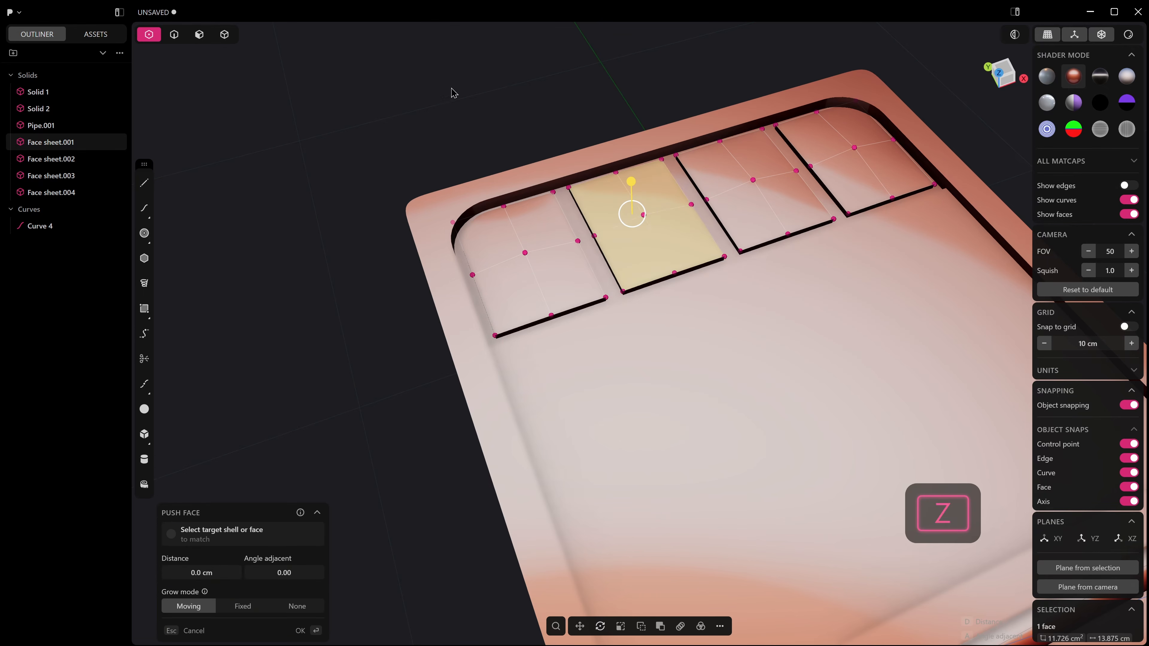
Hide the control points of all four face sheets and clear the selection
drag(375, 50, 898, 329)
key(z)
click(641, 103)
Apply the dark reflective matcap and examine the reflections across the four curved cells from several angles
middle_drag(647, 244, 790, 169)
click(1101, 76)
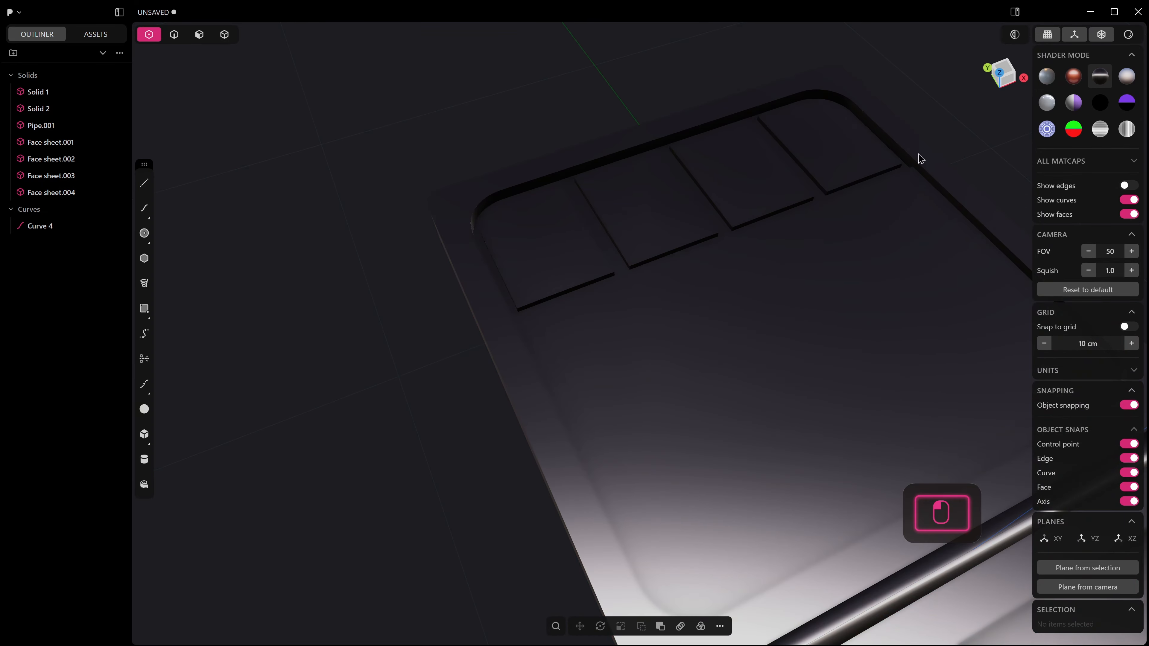
mouse_move(918, 154)
middle_down()
mouse_move(834, 213)
mouse_move(839, 237)
mouse_move(824, 251)
mouse_move(907, 161)
middle_up()
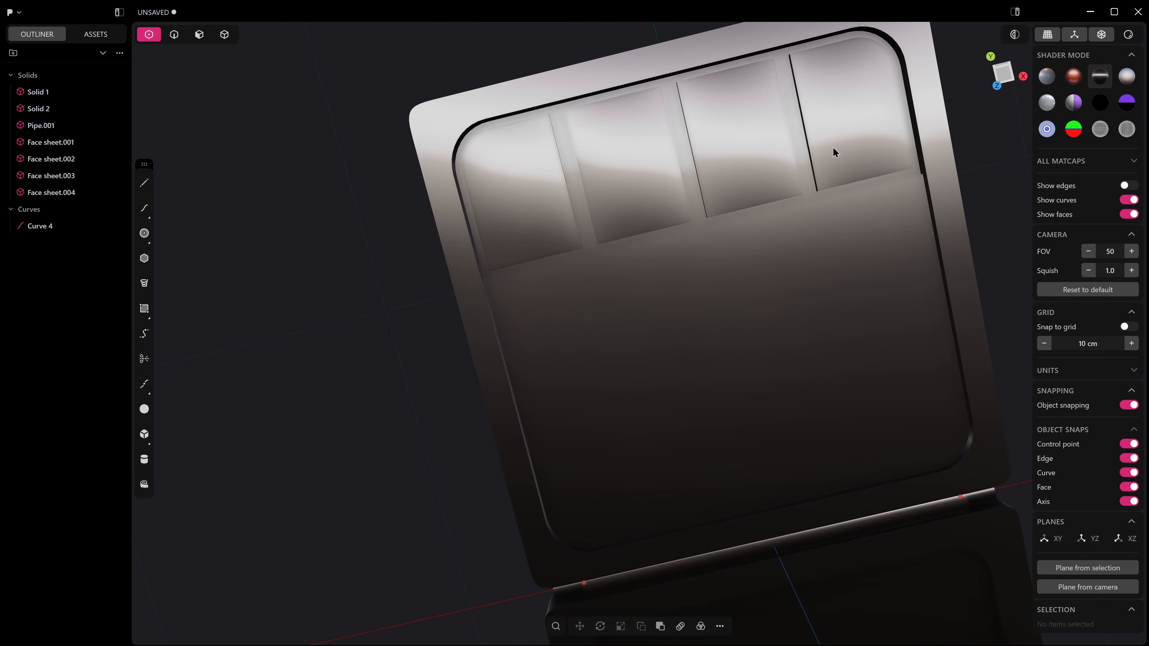
middle_drag(722, 164, 816, 168)
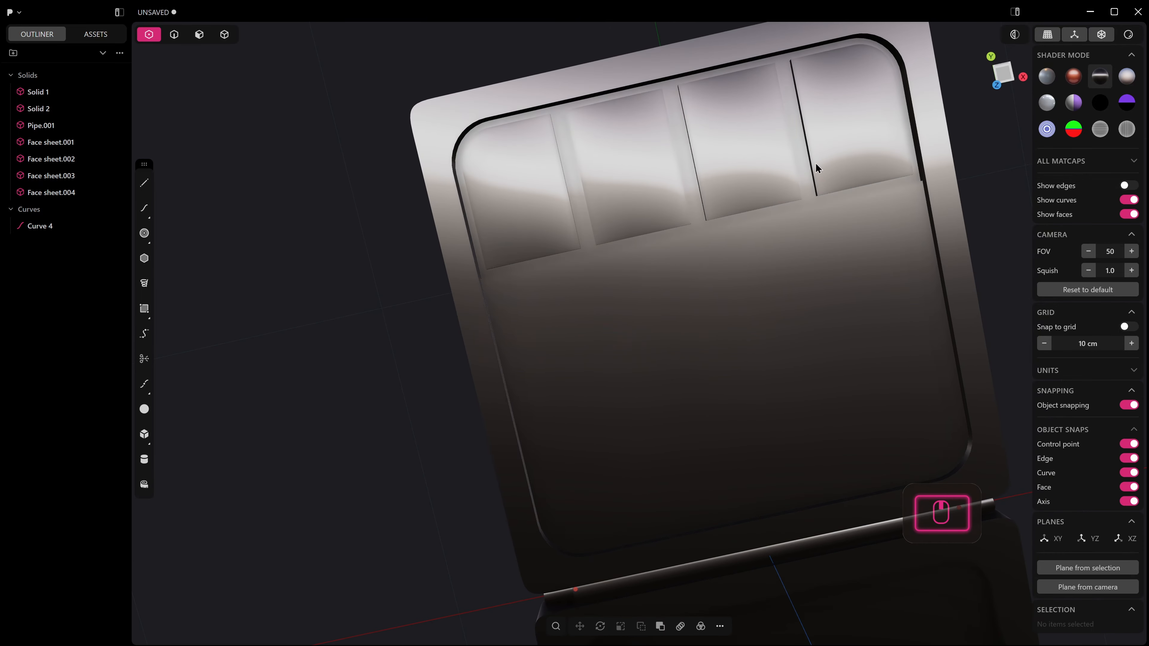
middle_drag(565, 204, 505, 185)
middle_drag(918, 143, 708, 285)
Show edges again, turn off X-ray, and restore the first matcap in the shader list
key(alt+q)
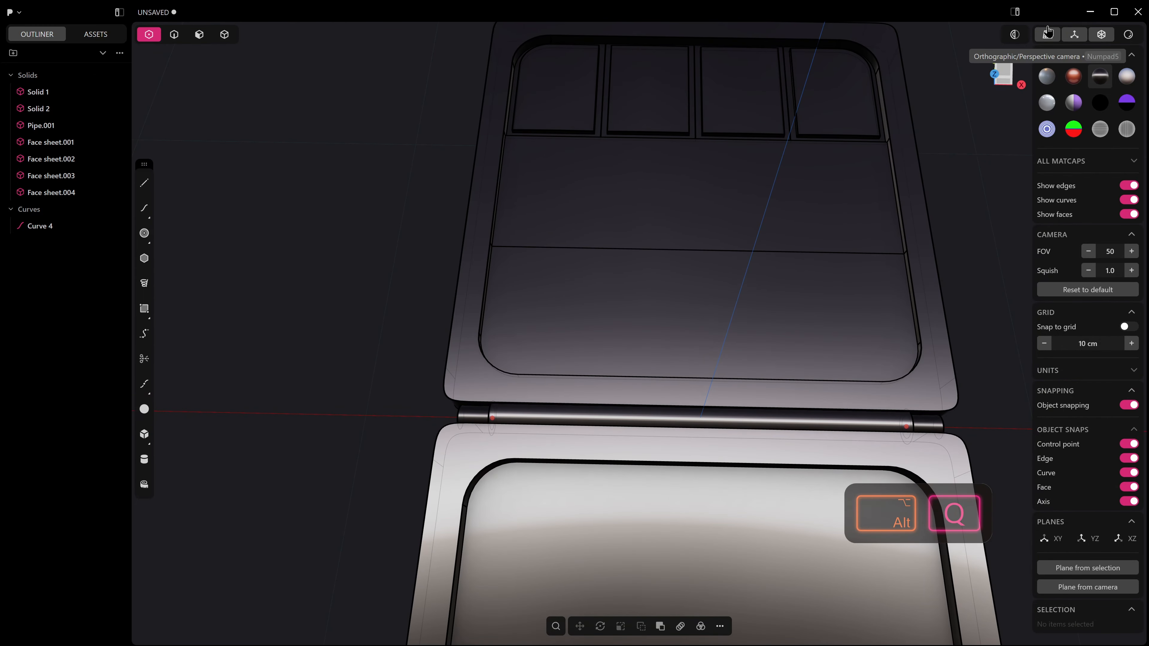
click(1103, 36)
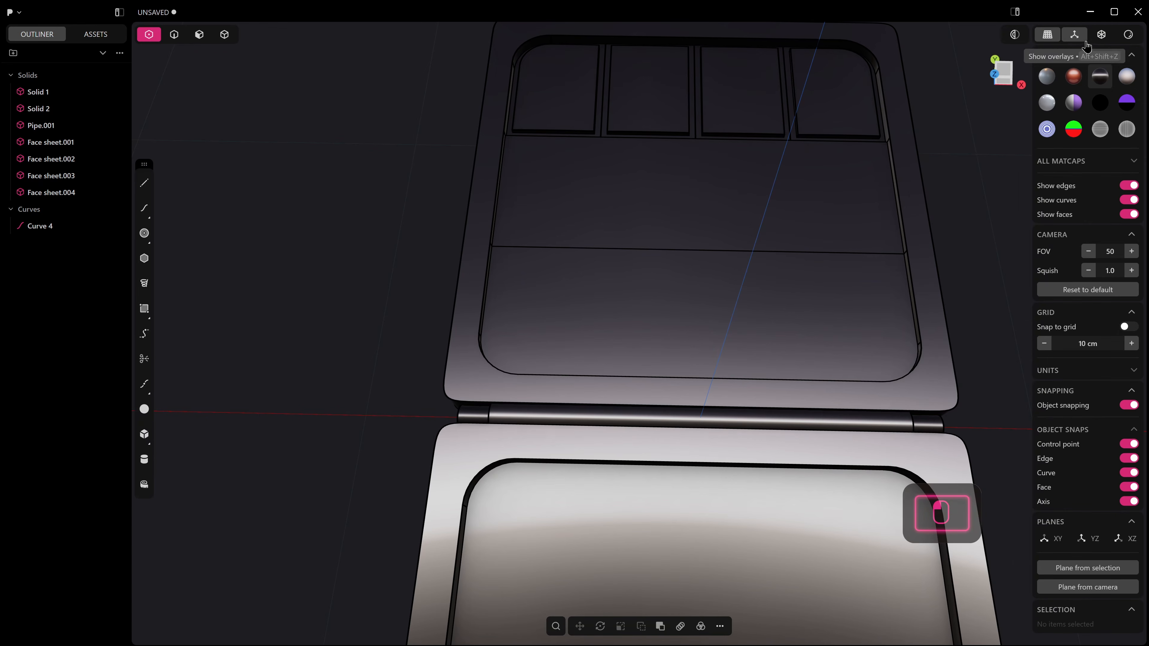
mouse_move(707, 258)
middle_down()
mouse_move(695, 213)
mouse_move(721, 228)
mouse_move(704, 261)
middle_up()
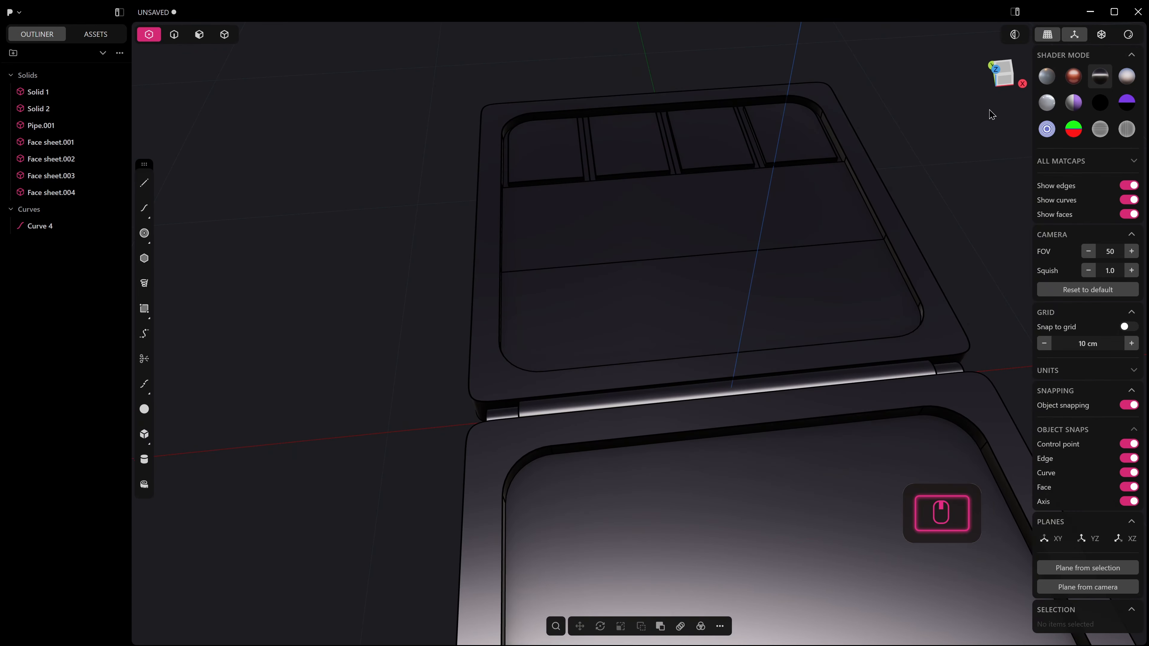
click(1056, 92)
middle_drag(770, 230, 653, 261)
Offset the middle strip face below the four cells inwards by 1.27 cm, and offset the resulting rectangle inwards again to form a smaller one
key(4)
click(658, 245)
key(3)
click(659, 249)
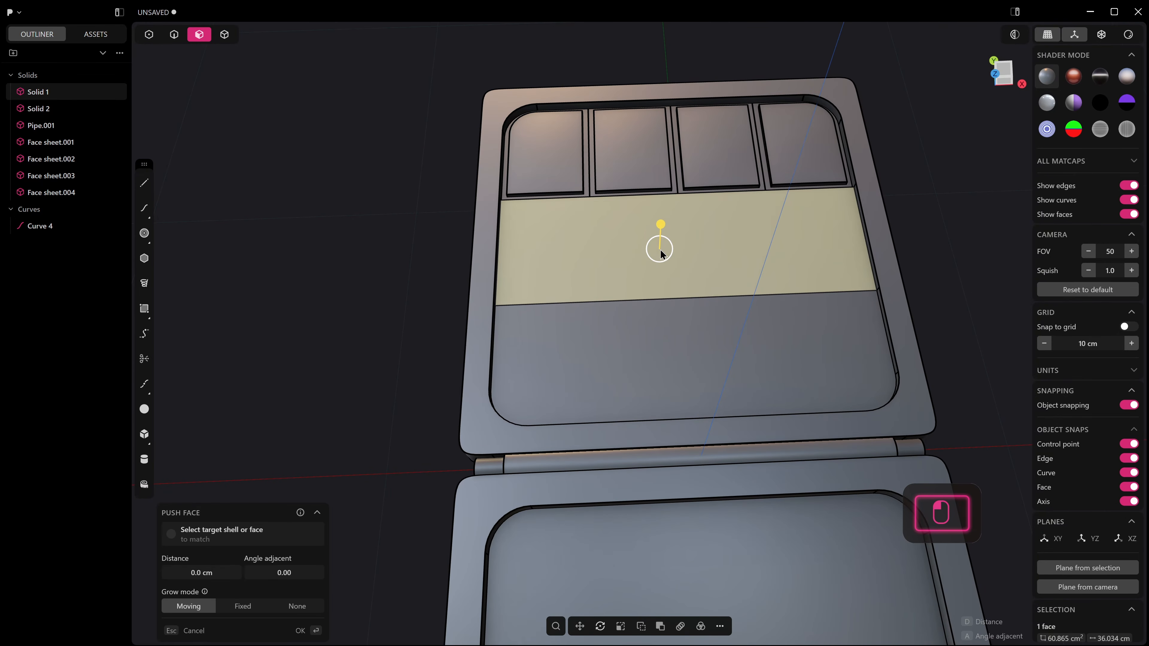
key(o)
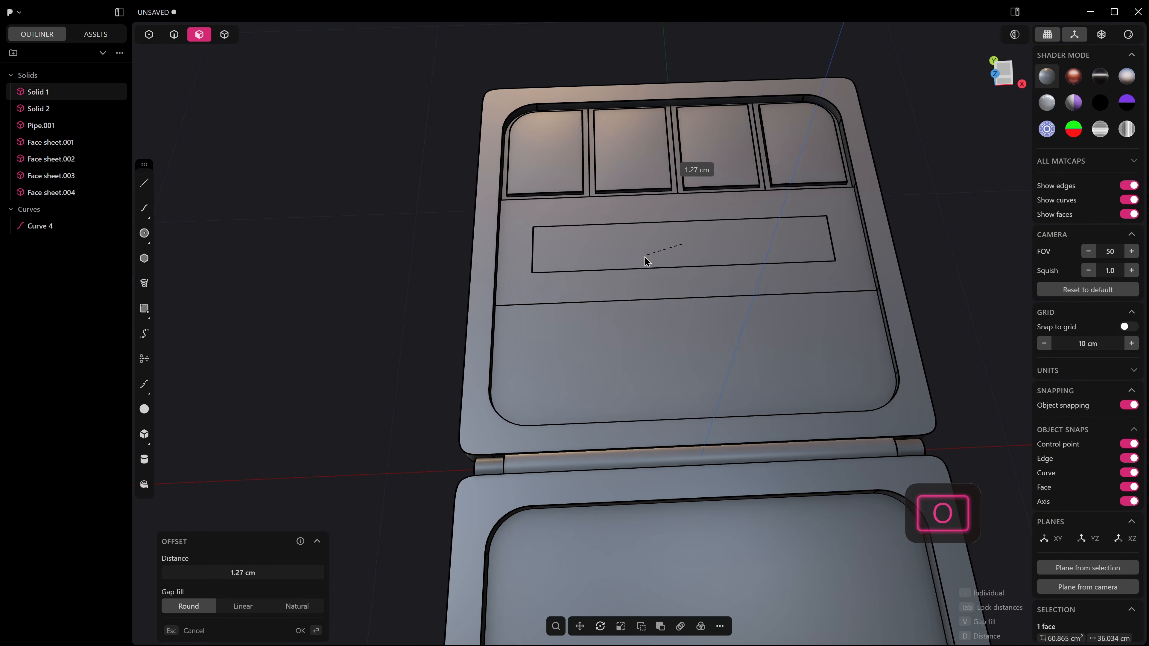
click(645, 258)
key(o)
click(727, 245)
Push both nested rectangle faces down by about 0.12 cm, and push the inner rectangle slightly deeper
shift+click(693, 225)
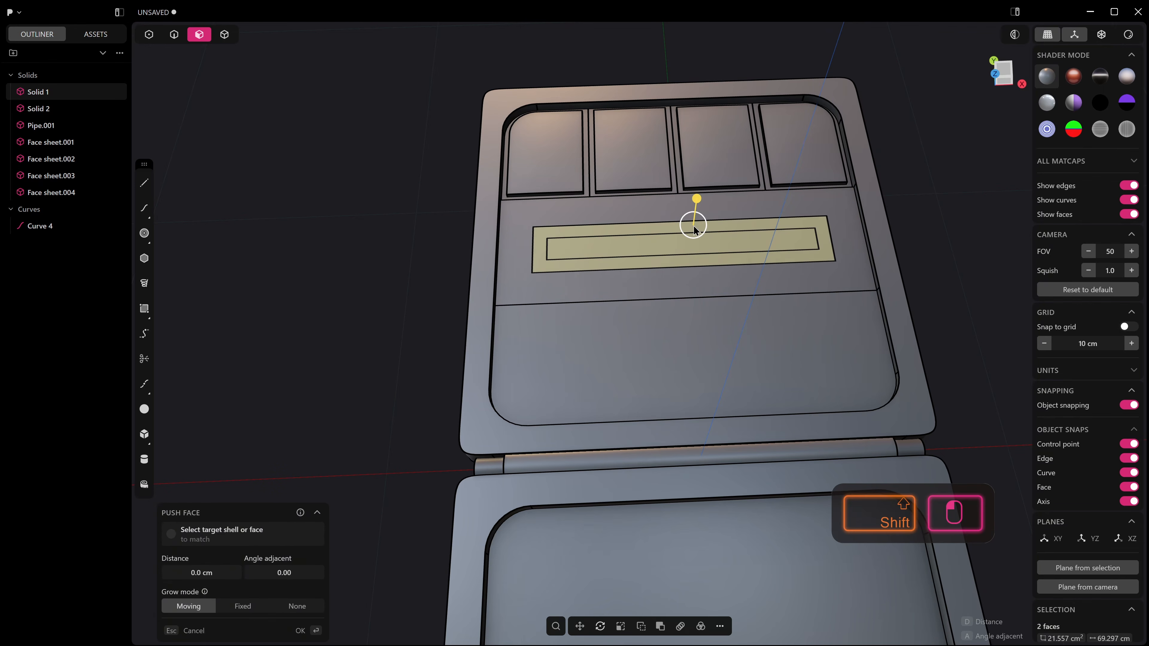
drag(693, 199, 697, 209)
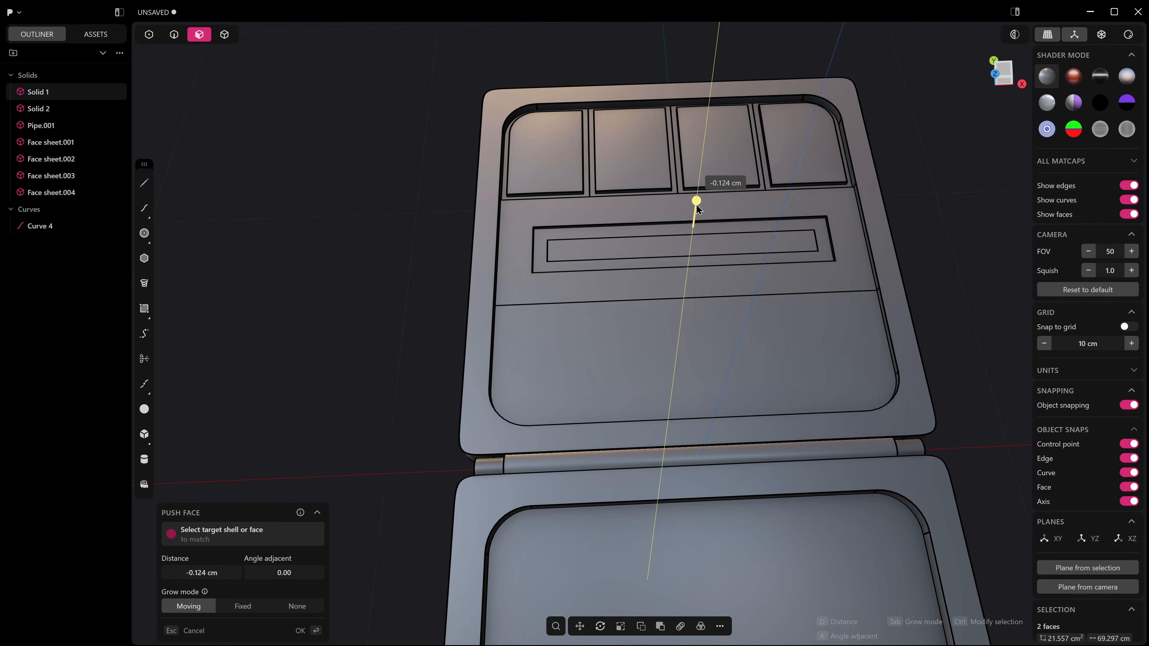
click(673, 244)
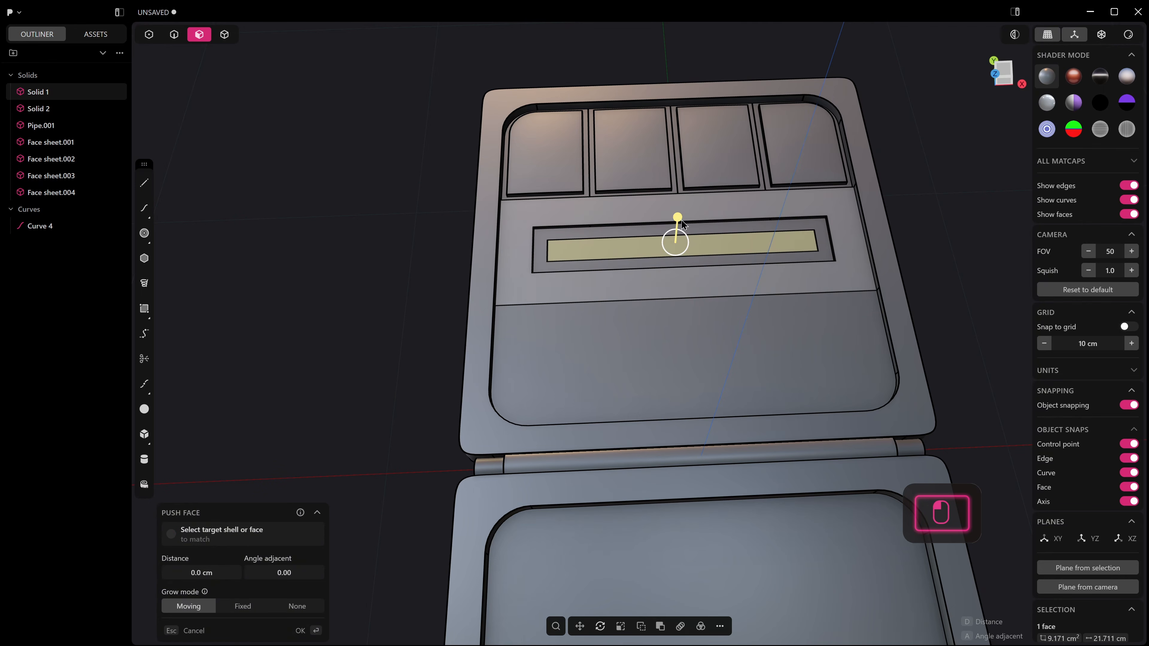
drag(677, 219, 683, 223)
right_click(680, 222)
Chamfer the four vertical corner edges of the outer recess by about 0.33 cm
scroll(506, 213, up, 4)
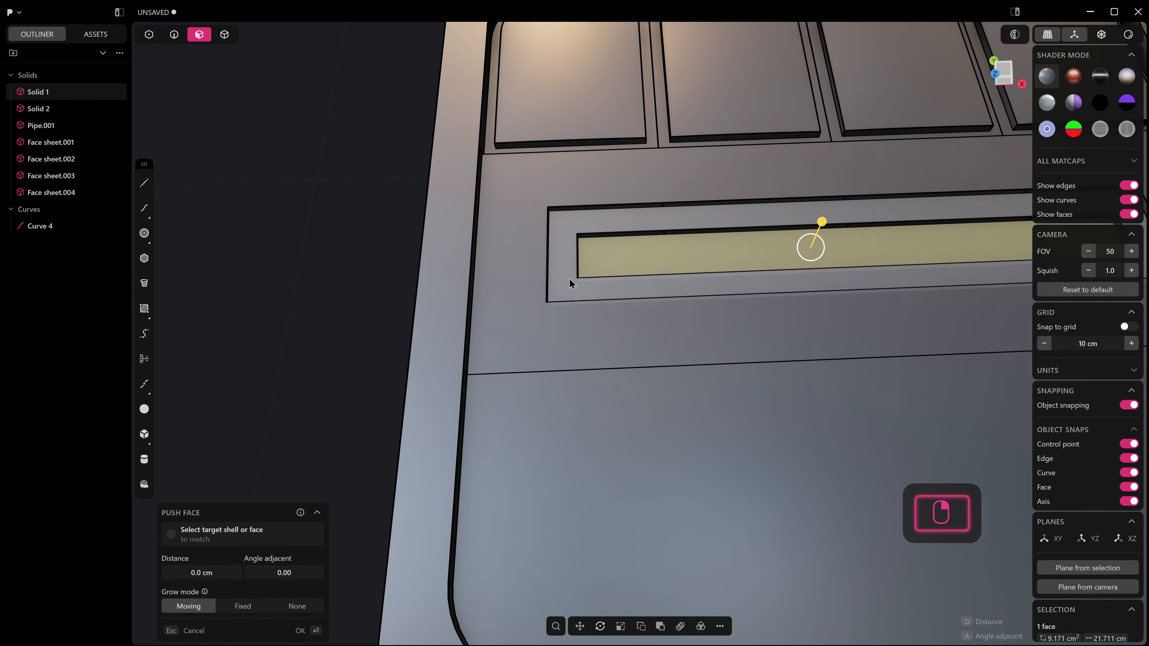
middle_drag(569, 278, 624, 206)
key(2)
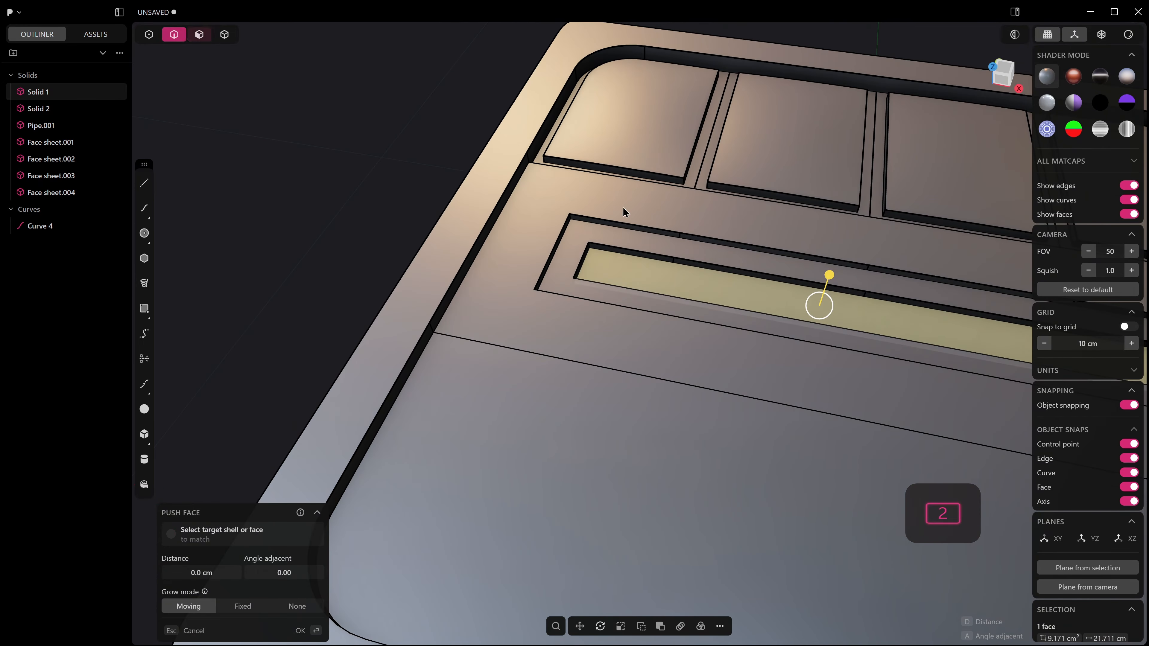
ctrl+alt+click(570, 220)
scroll(570, 218, down, 5)
mouse_move(570, 219)
middle_down()
mouse_move(685, 301)
mouse_move(685, 356)
mouse_move(690, 326)
mouse_move(665, 233)
middle_up()
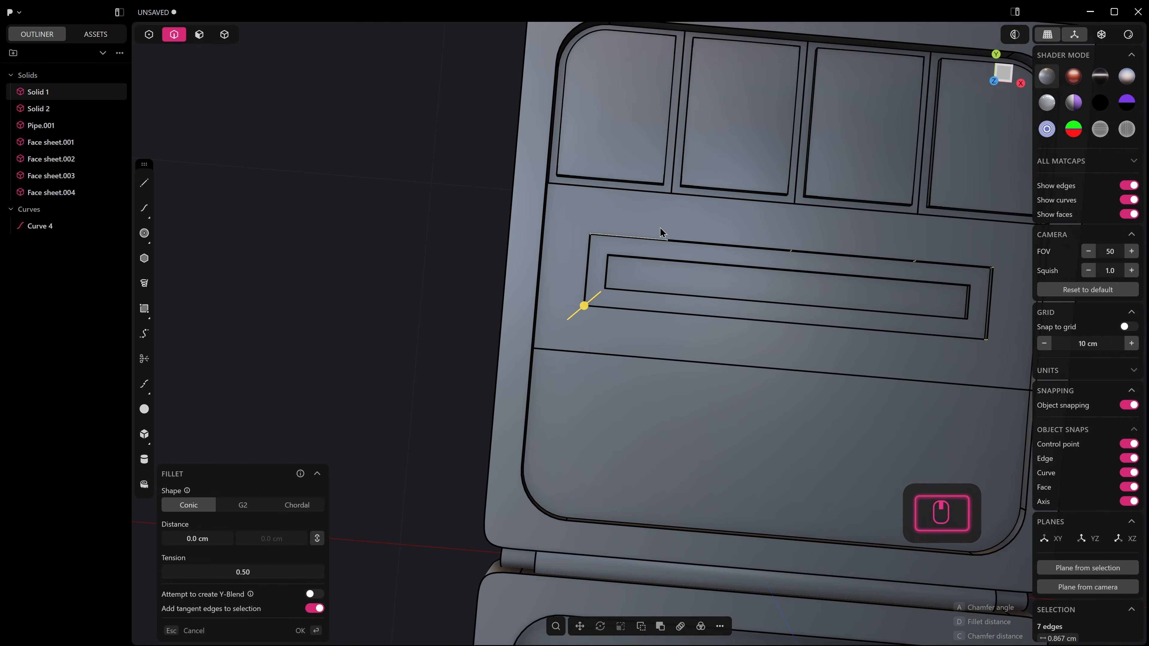
ctrl+drag(655, 221, 925, 288)
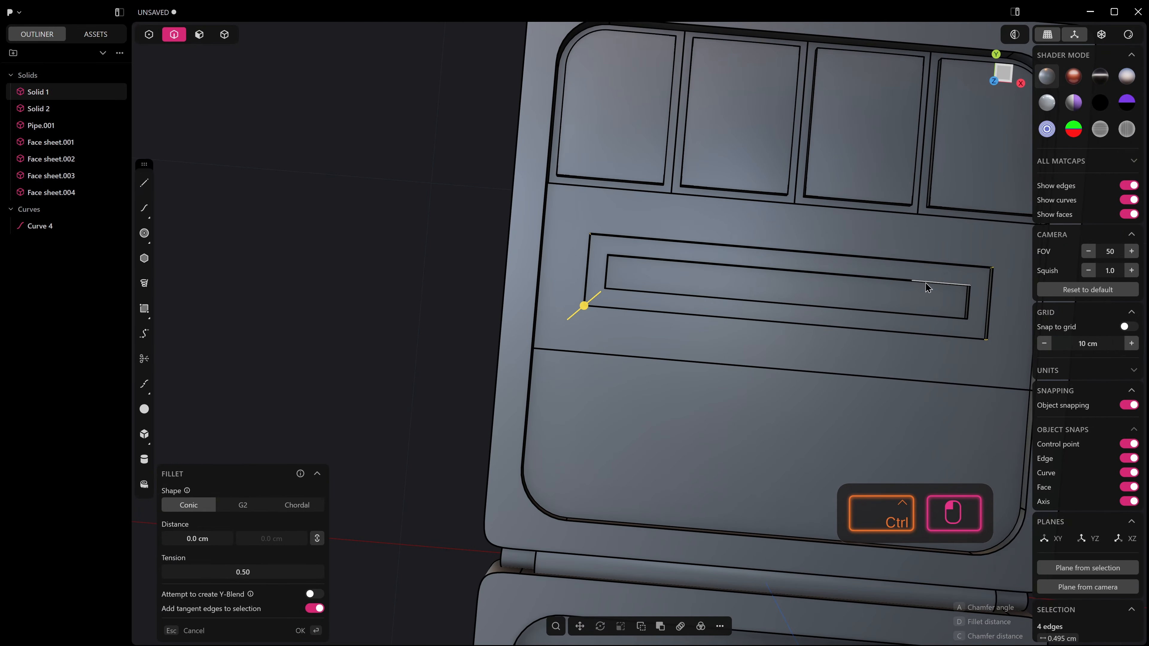
middle_drag(925, 287, 755, 261)
key(c)
drag(584, 302, 576, 304)
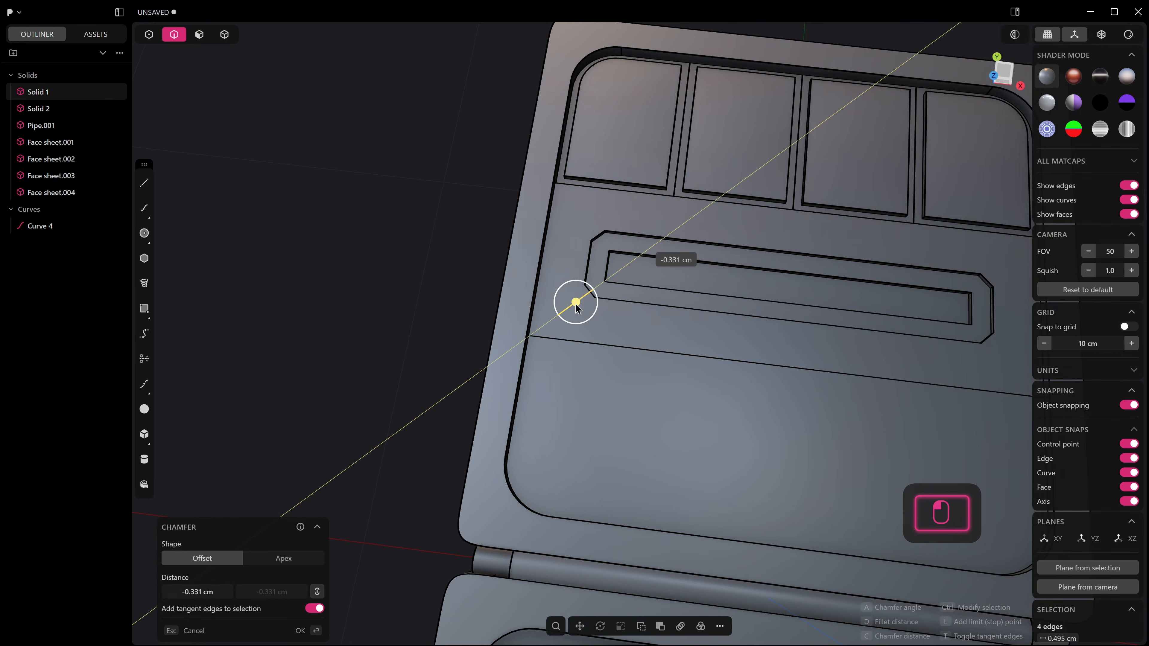
right_click(576, 304)
middle_drag(672, 284, 670, 268)
key(3)
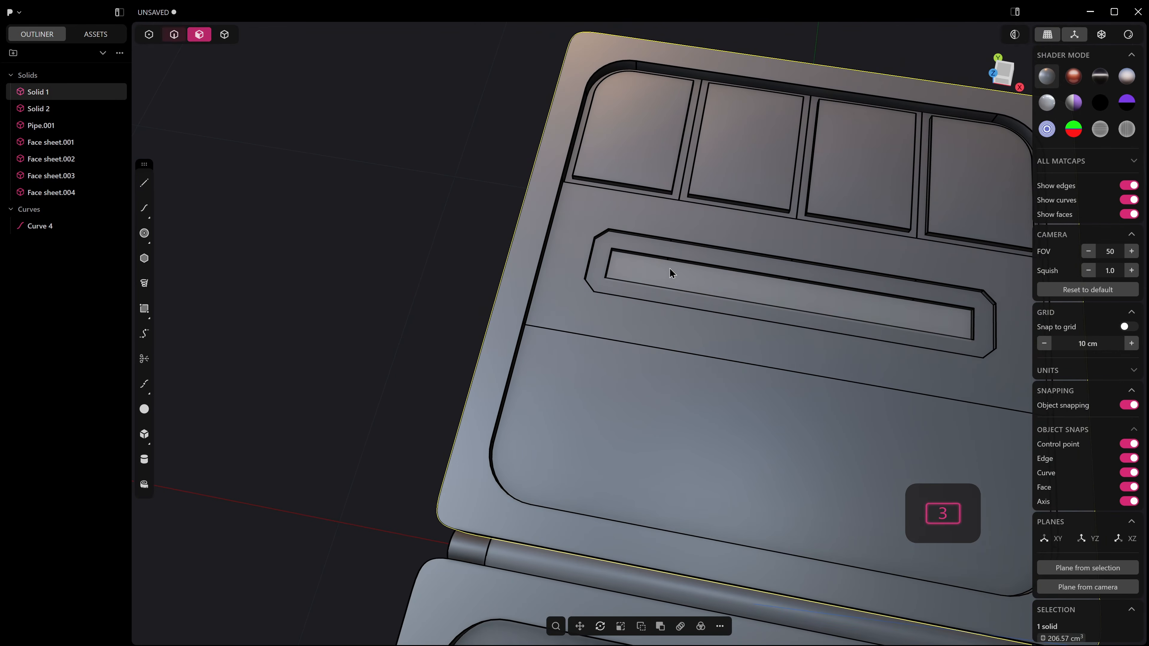
key(4)
key(3)
click(680, 263)
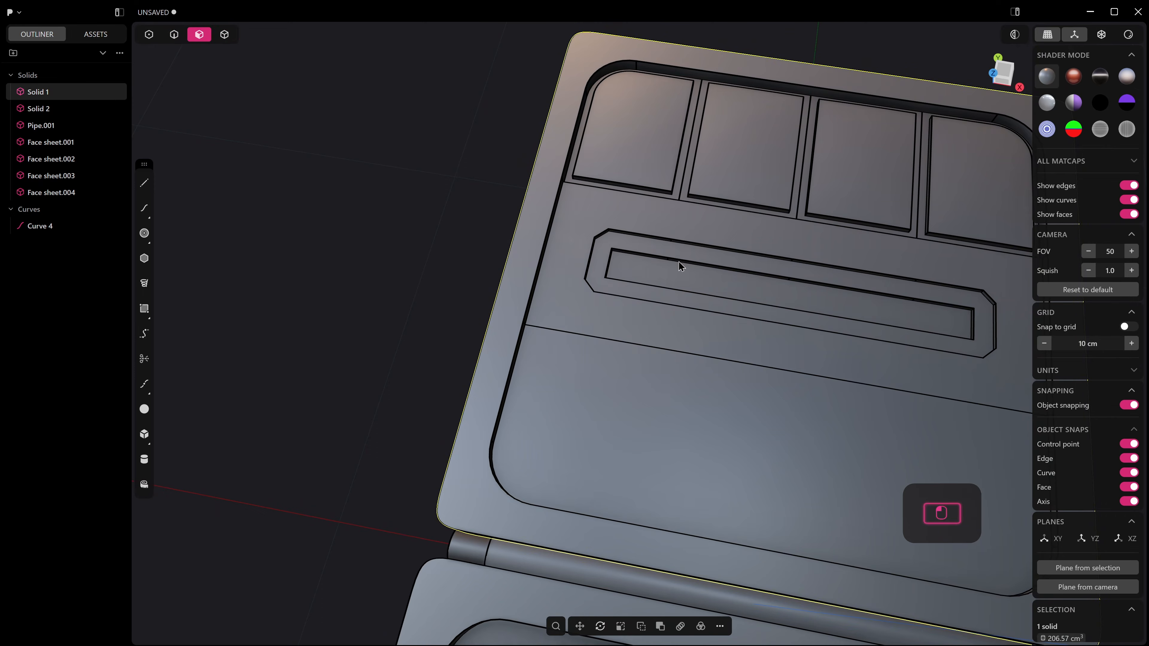
scroll(677, 261, up, 1)
middle_drag(677, 257, 632, 290)
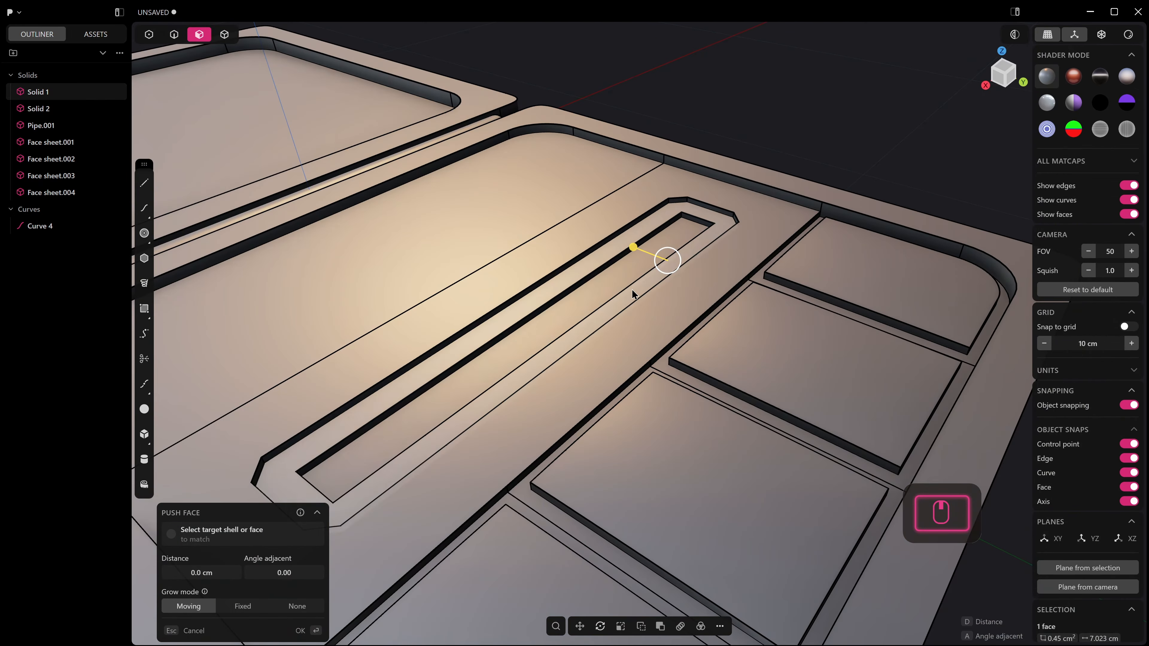
click(607, 268)
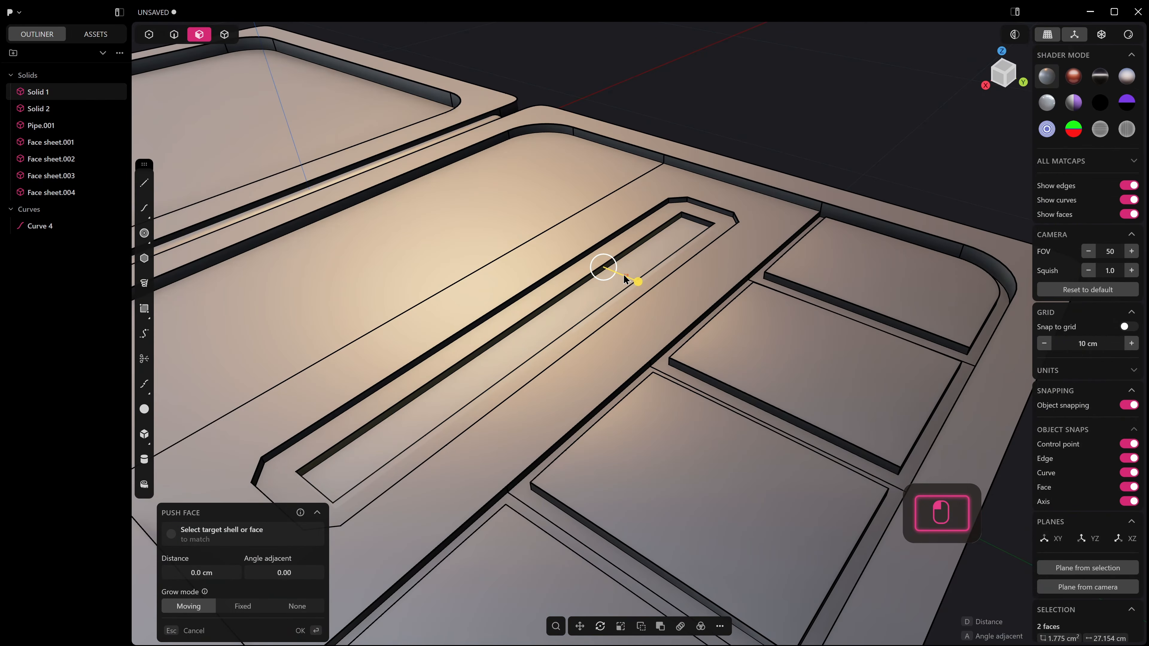
key(ctrl+z)
drag(593, 308, 592, 304)
key(ctrl+z)
Push the two middle segments of the inner recess's long wall nearest the cells inwards to narrow the recess's central portion
scroll(584, 308, down, 3)
middle_drag(582, 310, 623, 358)
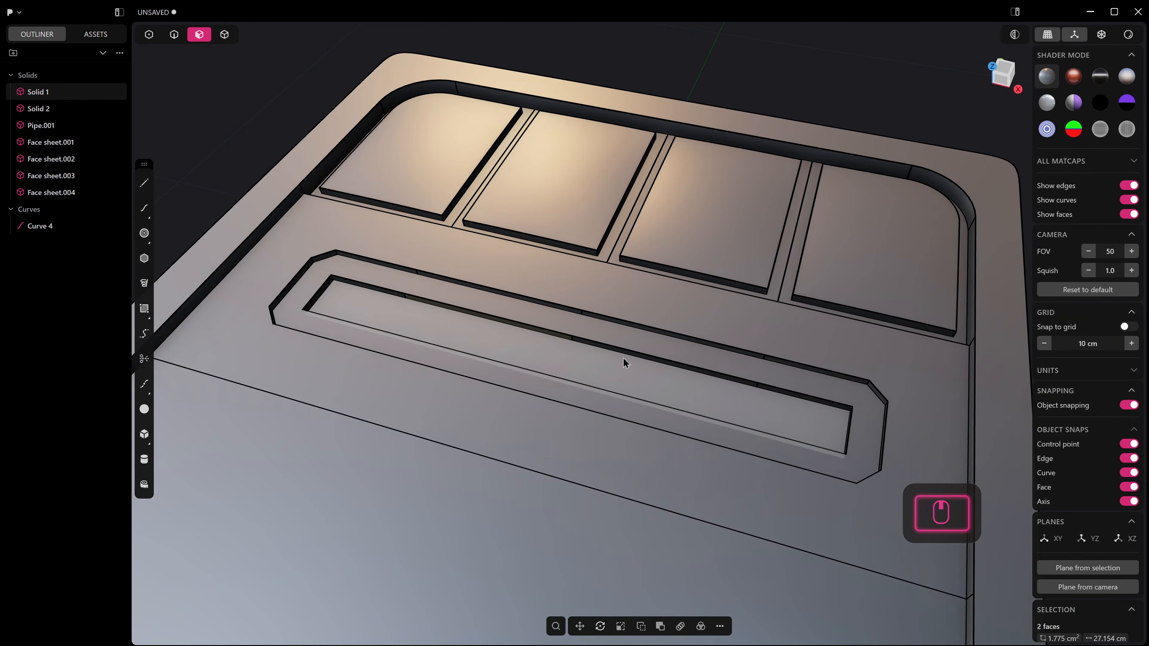
click(594, 346)
shift+click(559, 336)
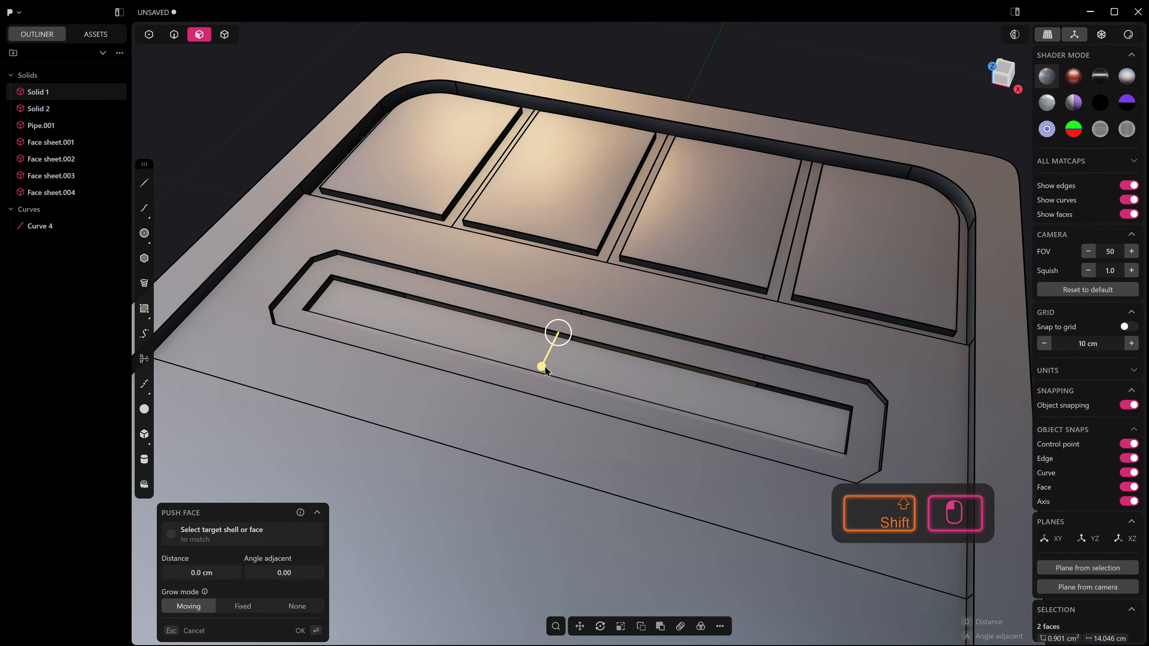
drag(545, 367, 546, 362)
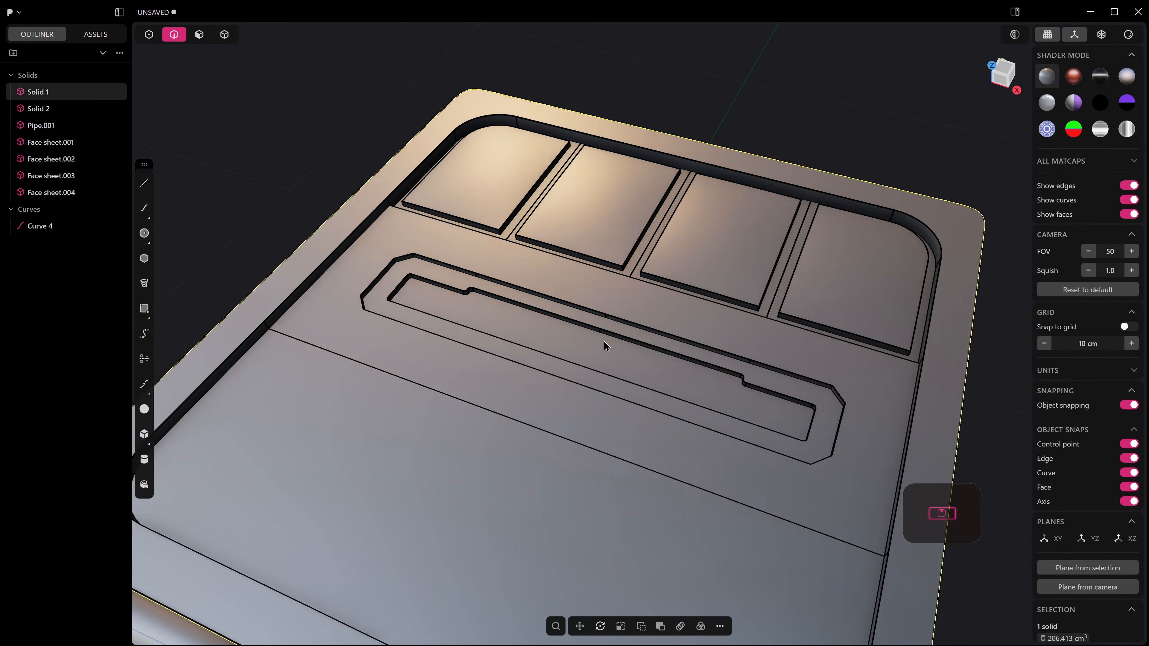
Duplicate the floor face of the notched inner recess and scale the copy uniformly to 0.99
middle_drag(604, 341, 553, 343)
key(3)
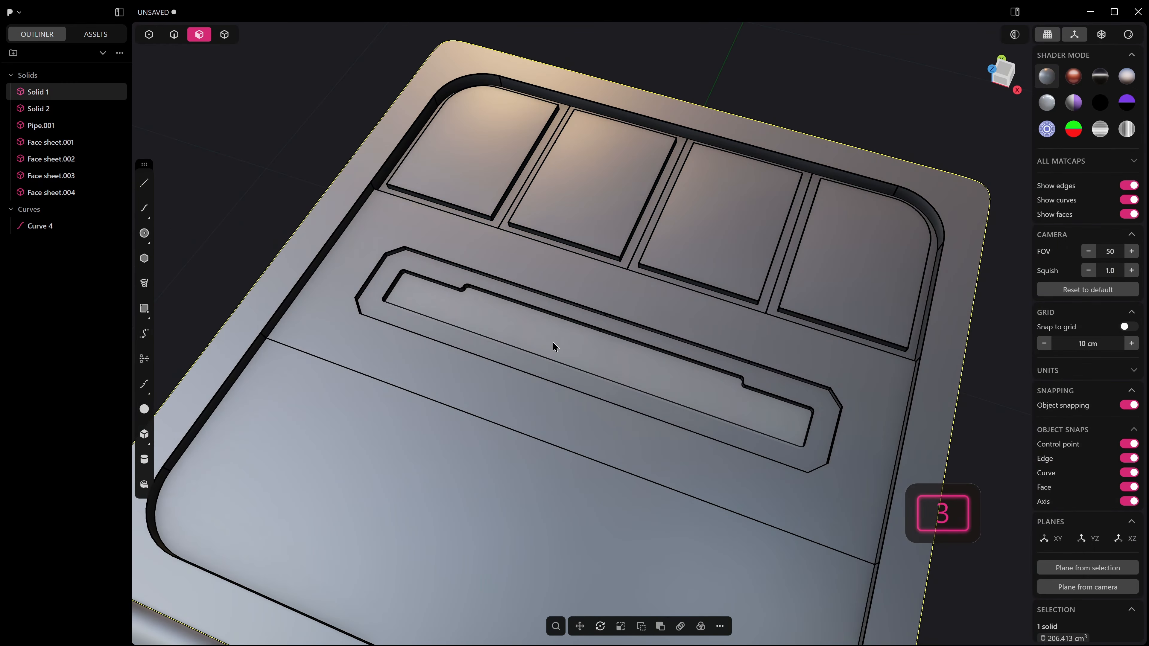
click(552, 342)
key(shift+d)
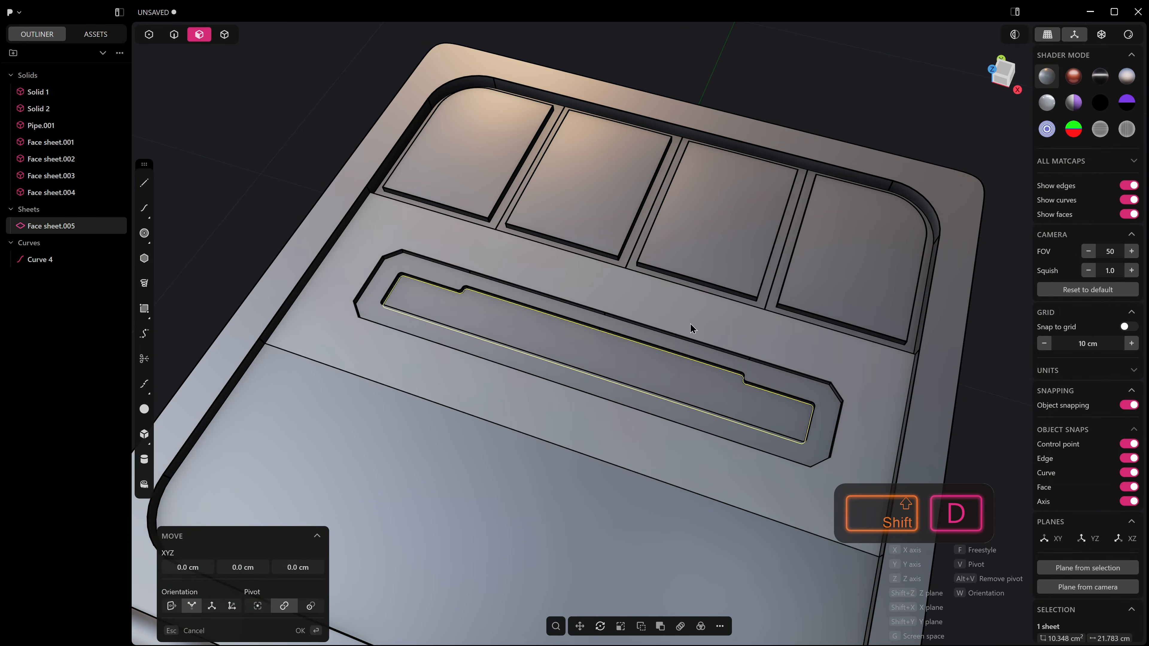
key(s)
key(KP_0)
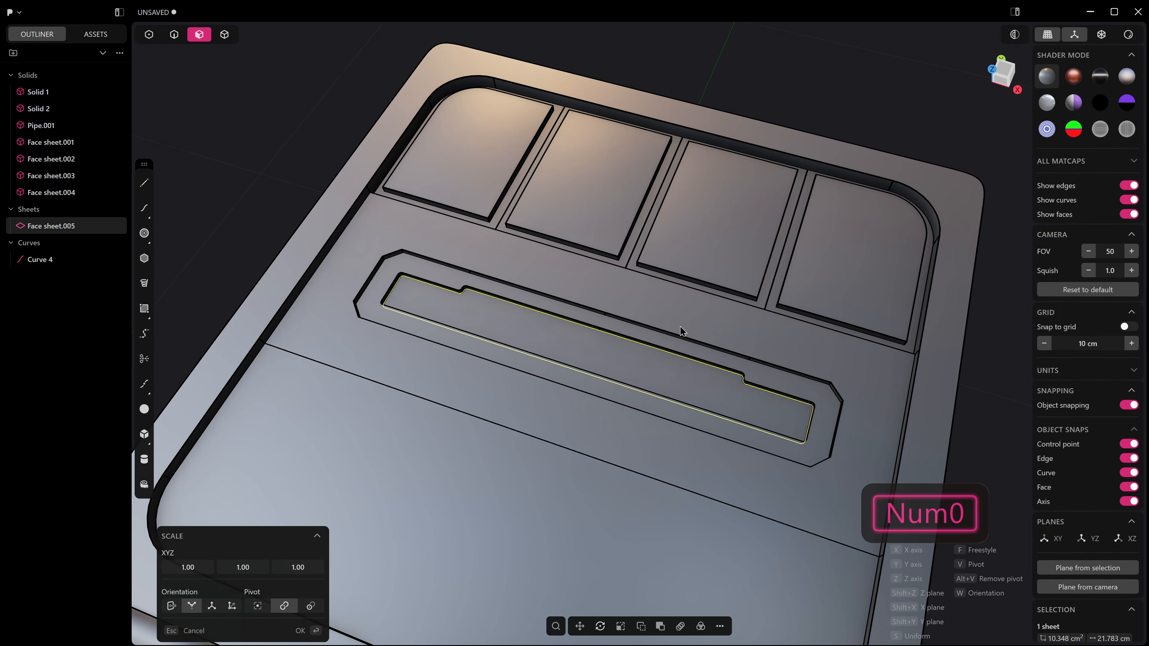
key(period)
key(ctrl+z)
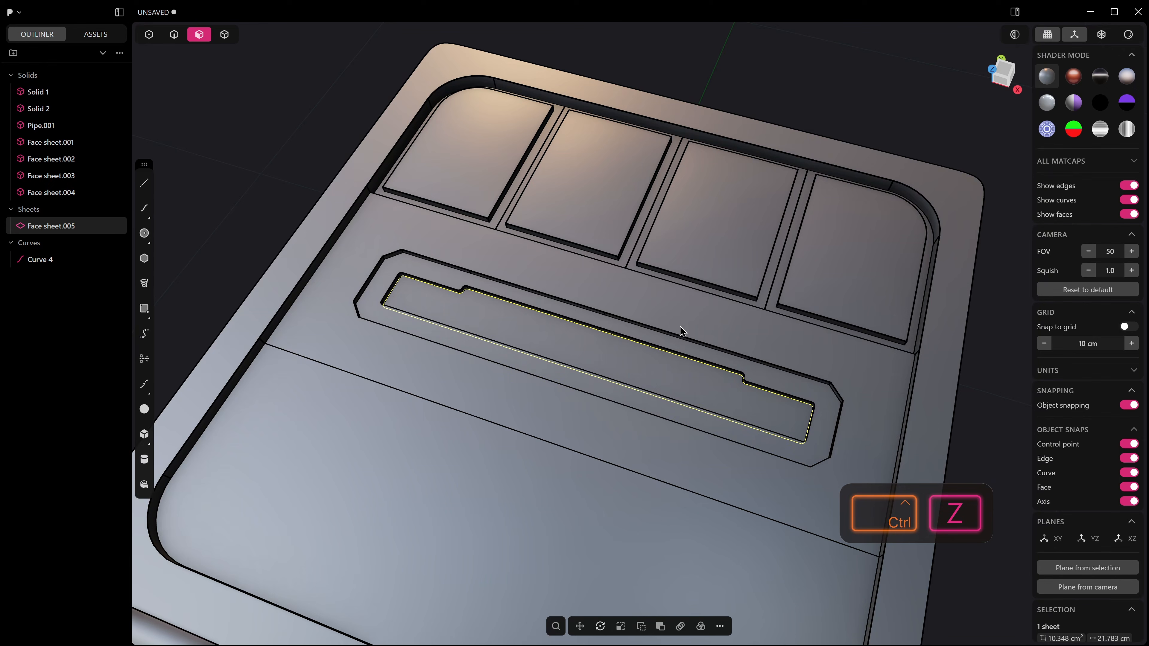
text(s0.99)
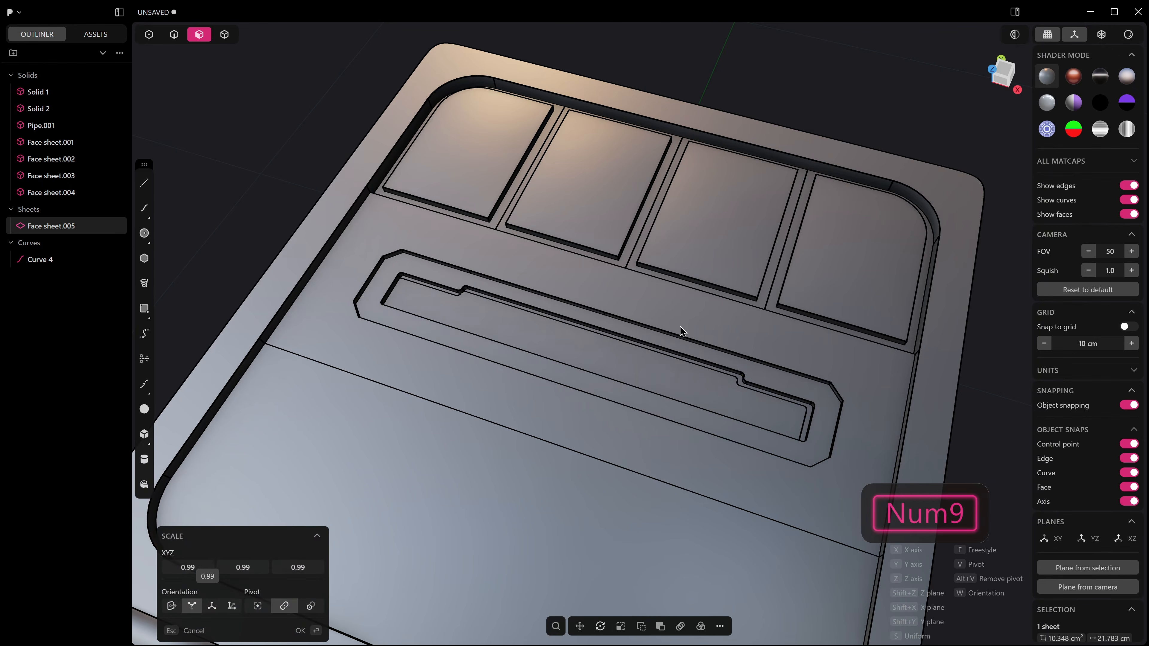
key(Return)
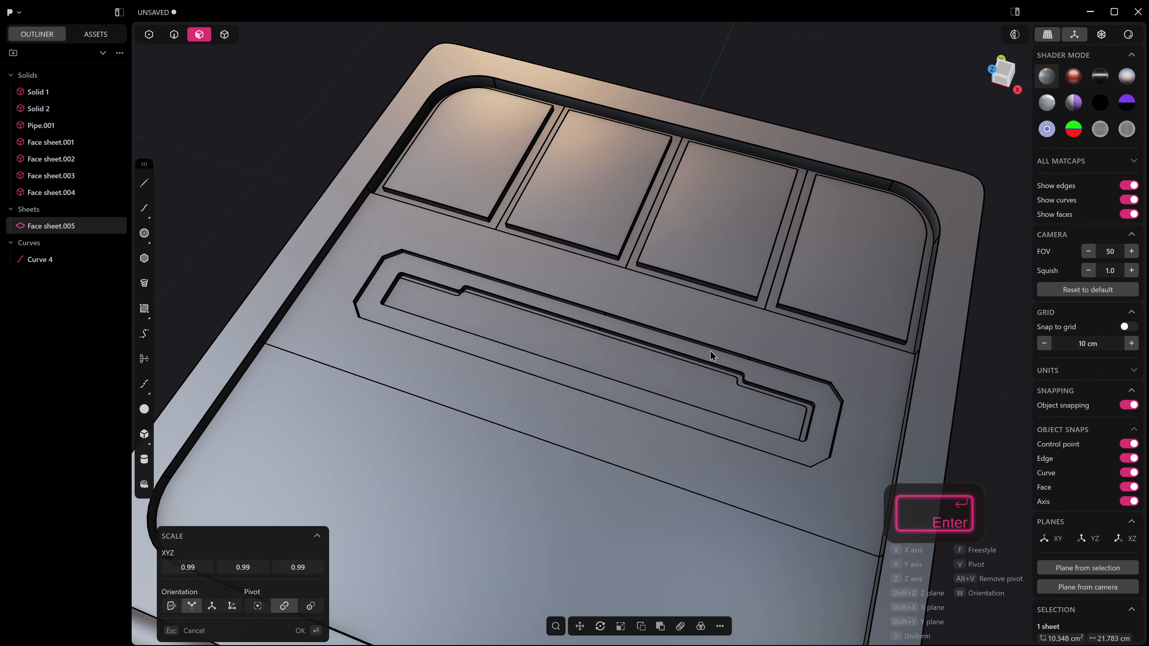
Thicken the scaled face copy into a solid display insert inside the inner recess
scroll(701, 362, down, 2)
key(shift+f)
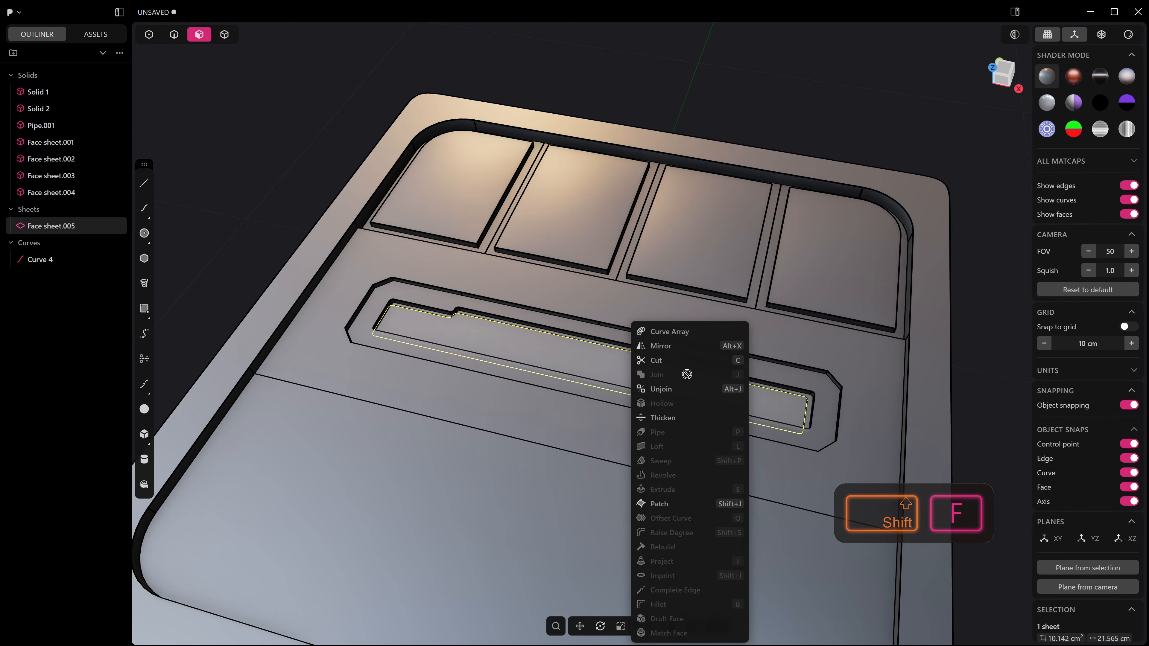
click(663, 417)
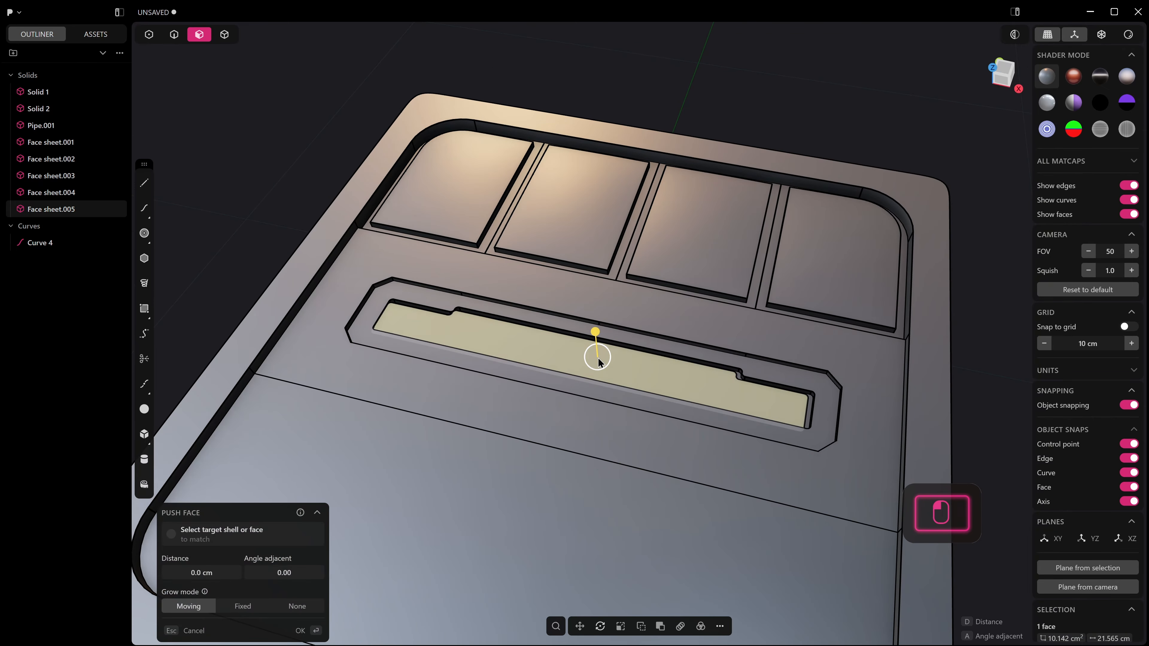
Raise the middle column of control points on the display insert's top face by about 0.08 cm to bulge it
key(shift+s)
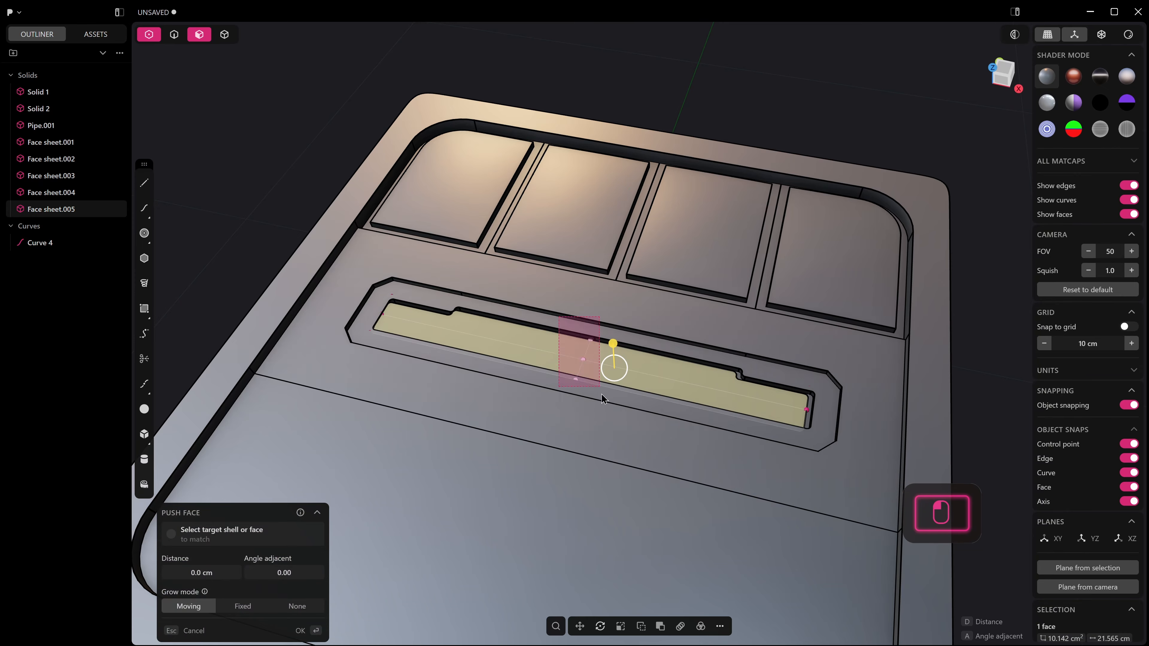
drag(602, 399, 606, 385)
middle_drag(605, 385, 629, 377)
key(g)
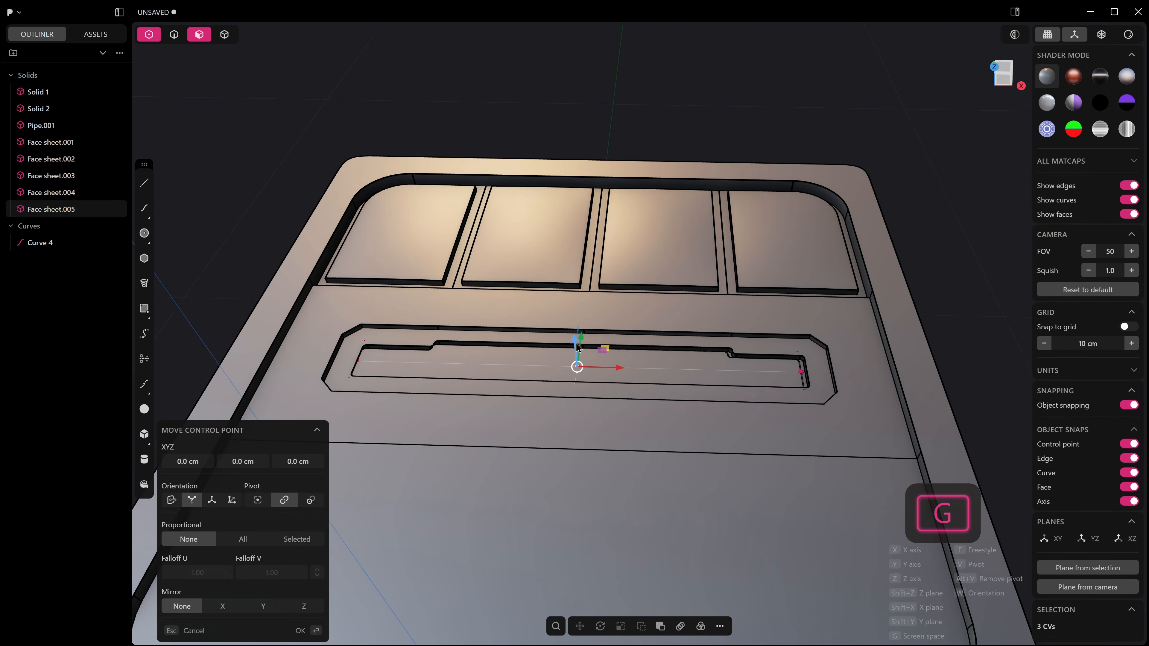
middle_drag(578, 348, 590, 330)
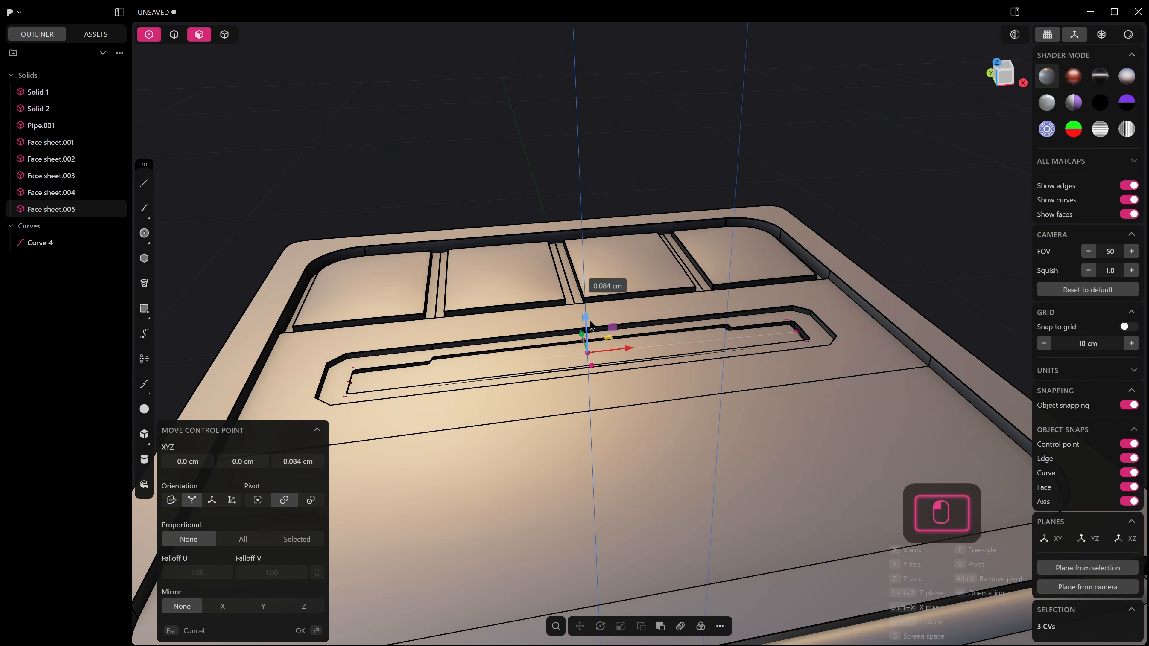
right_click(647, 311)
Hide the edges, examine the bulged insert's surface under a high-contrast matcap from several angles, and restore the original matcap
key(alt+q)
middle_drag(589, 383, 534, 358)
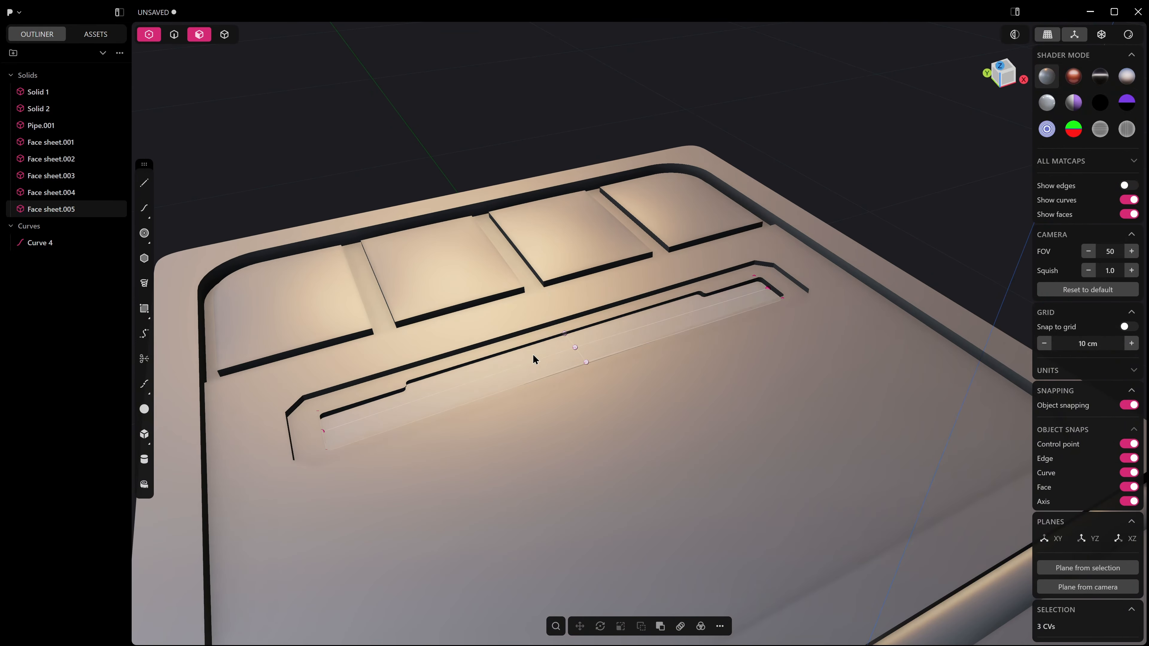
scroll(547, 361, down, 3)
click(1100, 76)
middle_drag(851, 277, 831, 324)
click(642, 278)
key(z)
middle_drag(632, 276, 656, 258)
click(898, 114)
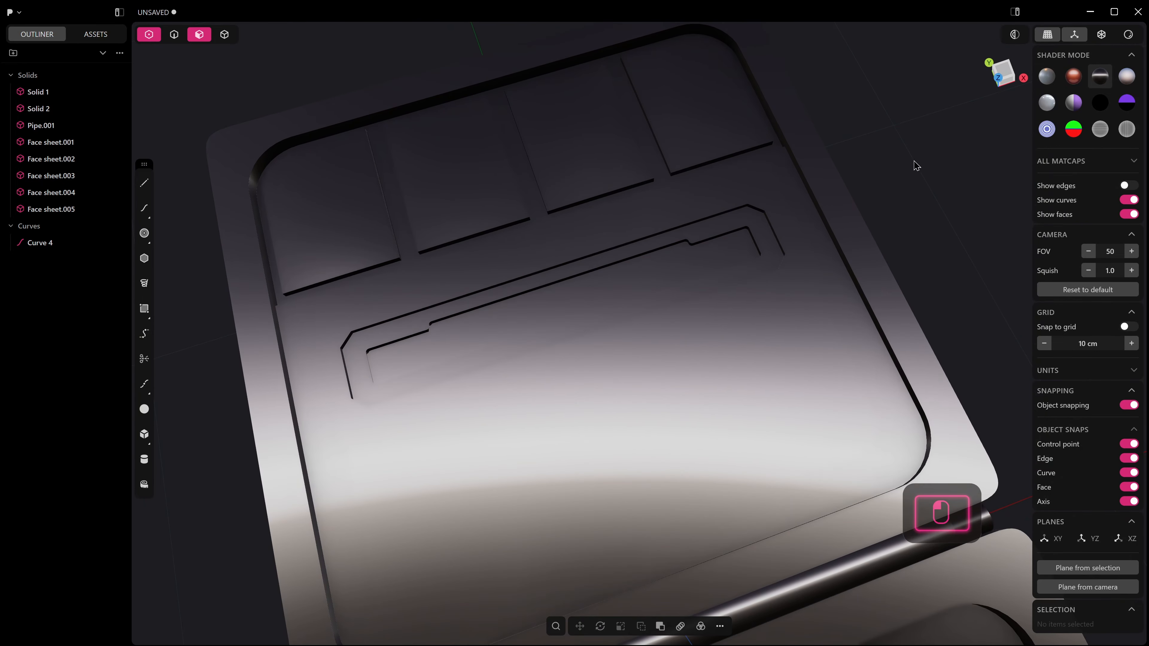
middle_drag(916, 165, 845, 272)
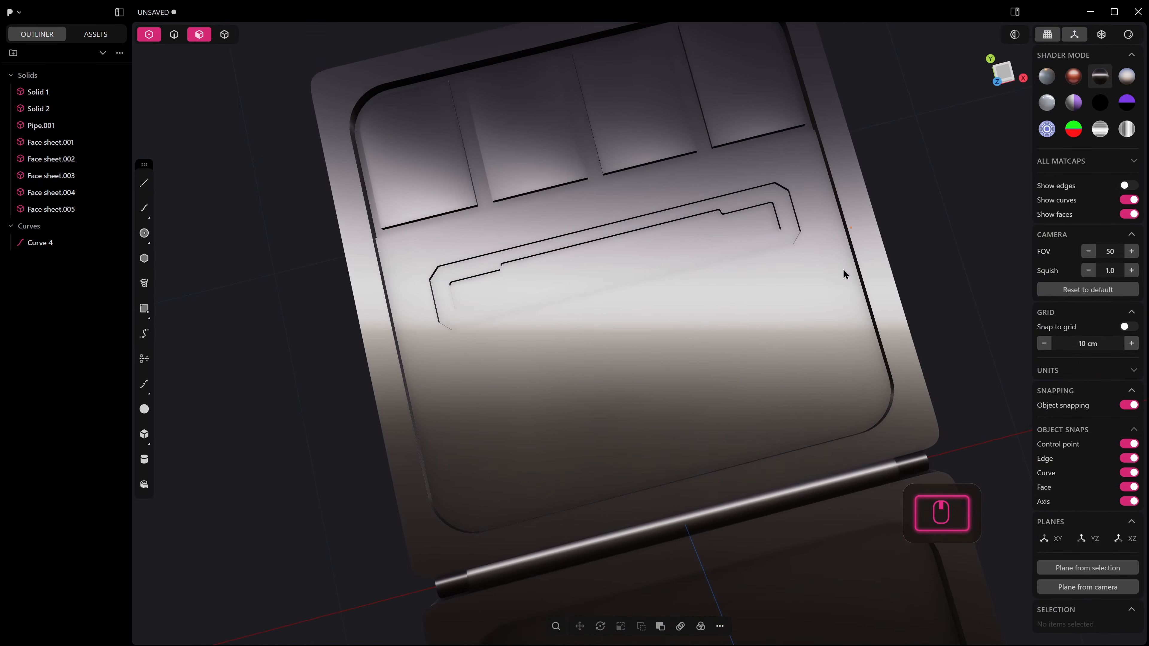
click(660, 241)
key(z)
middle_drag(660, 241, 949, 186)
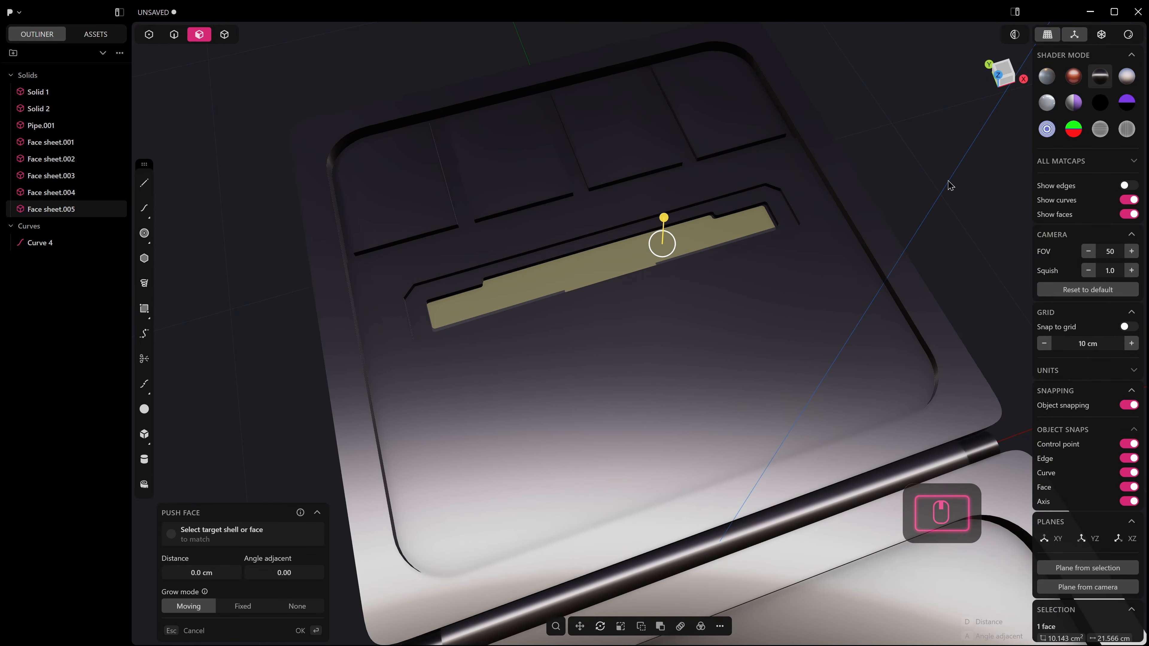
click(1052, 80)
Offset the large panel face nearest the hinge inwards by about 0.3 cm, and offset the resulting face slightly inwards again
middle_drag(859, 204, 763, 258)
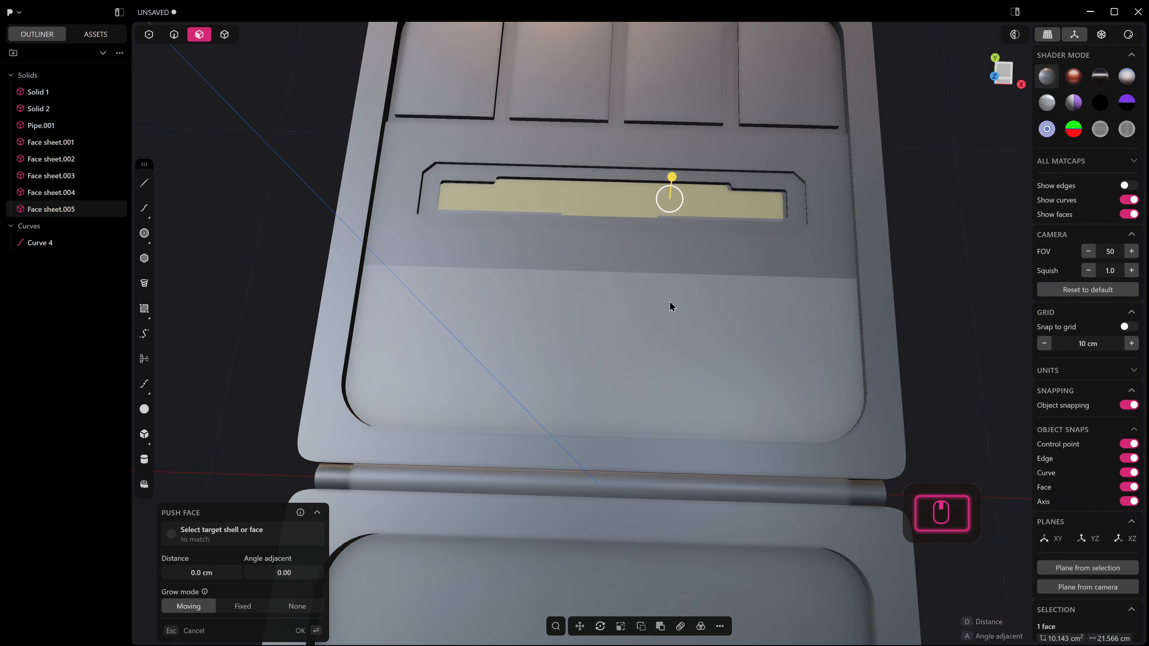
click(637, 317)
scroll(636, 324, down, 1)
key(o)
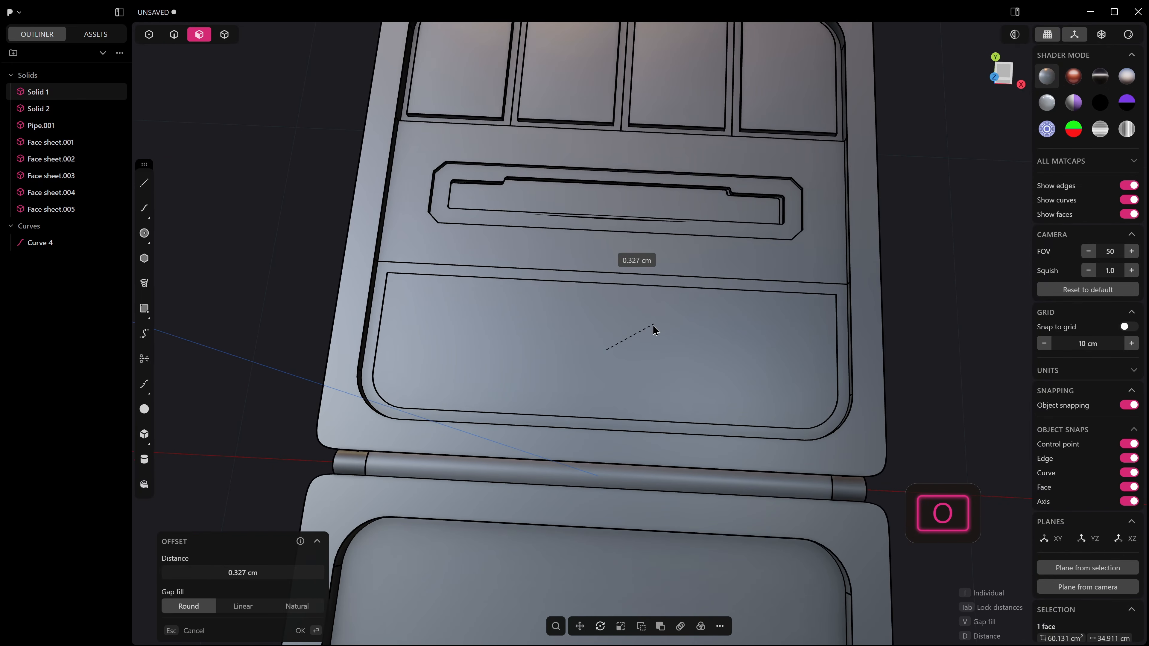
right_click(643, 326)
click(601, 327)
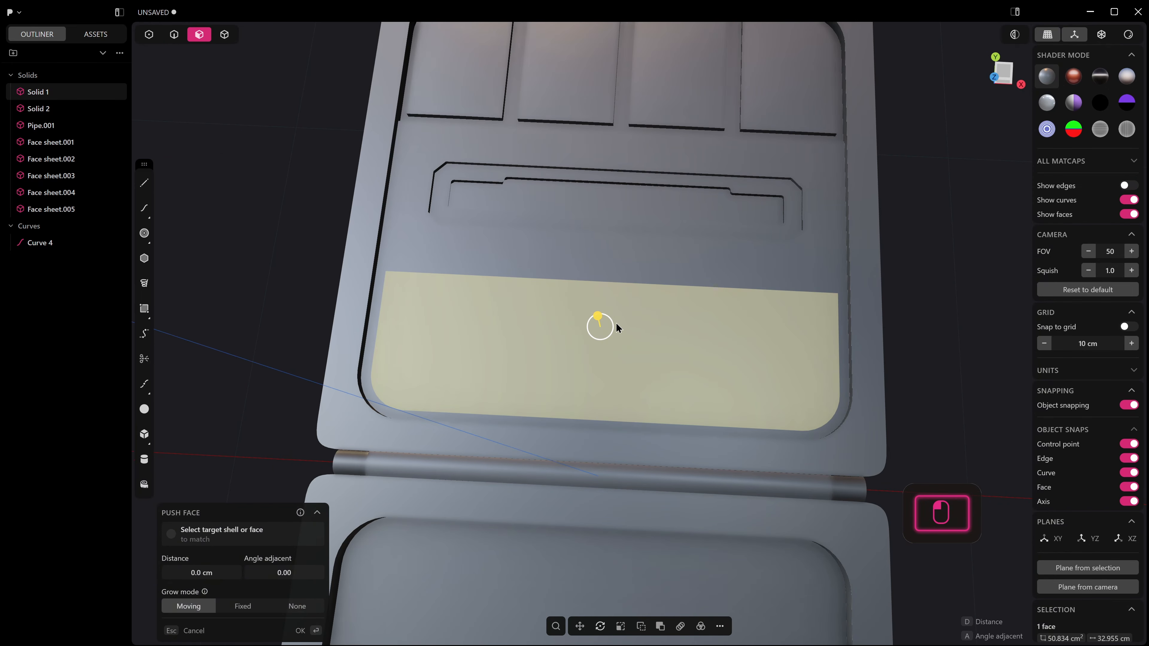
key(o)
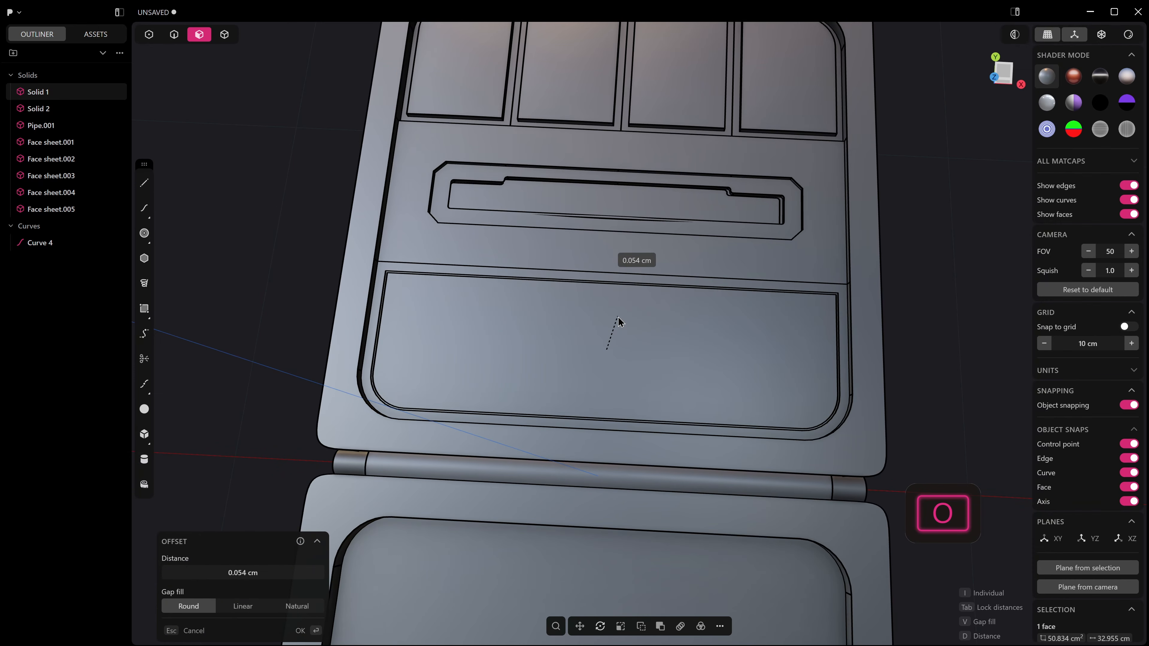
click(620, 316)
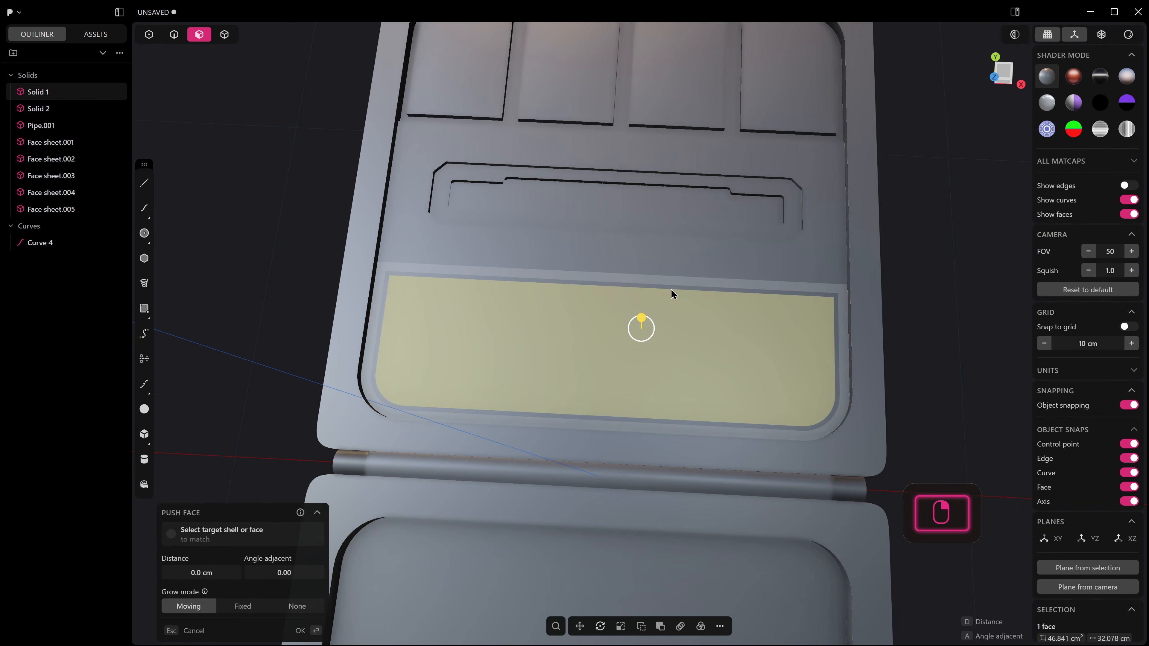
Show the edges and push the inner panel face and its surrounding narrow strip down, raising the inner face slightly within the recess
key(alt+q)
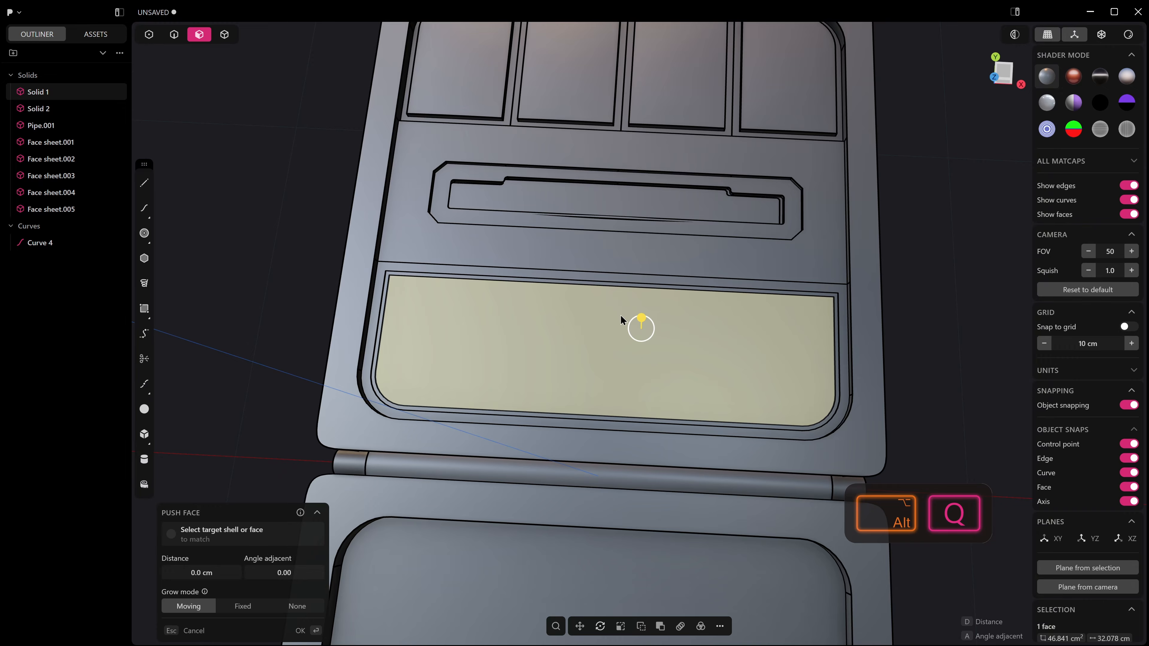
middle_drag(621, 314, 645, 259)
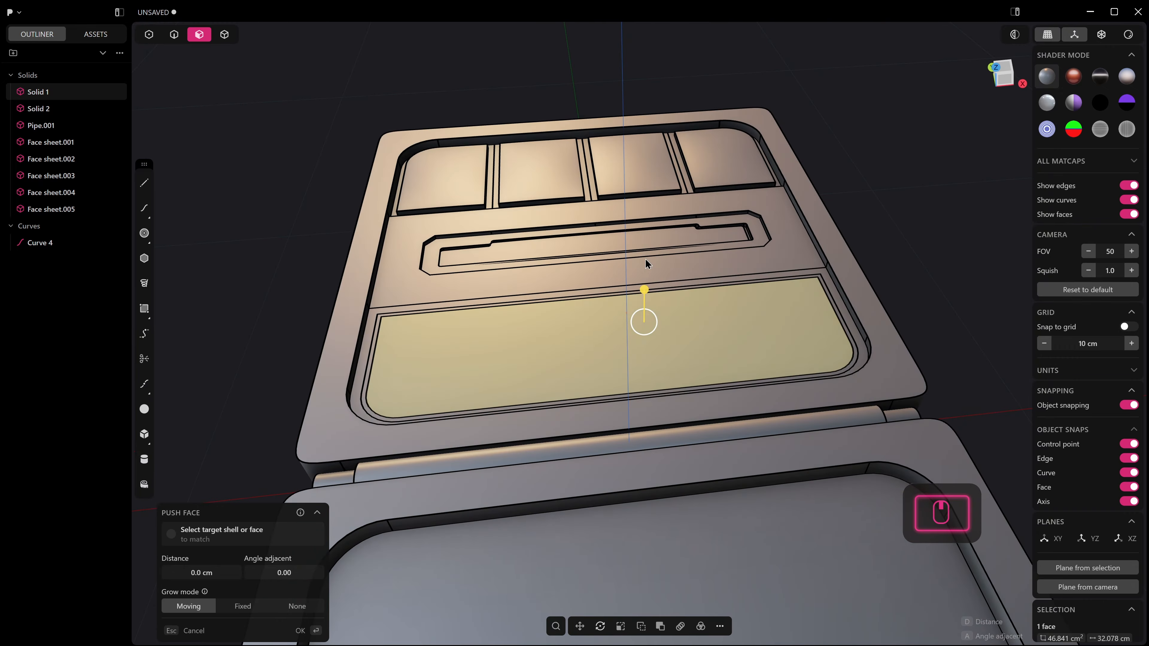
shift+click(406, 314)
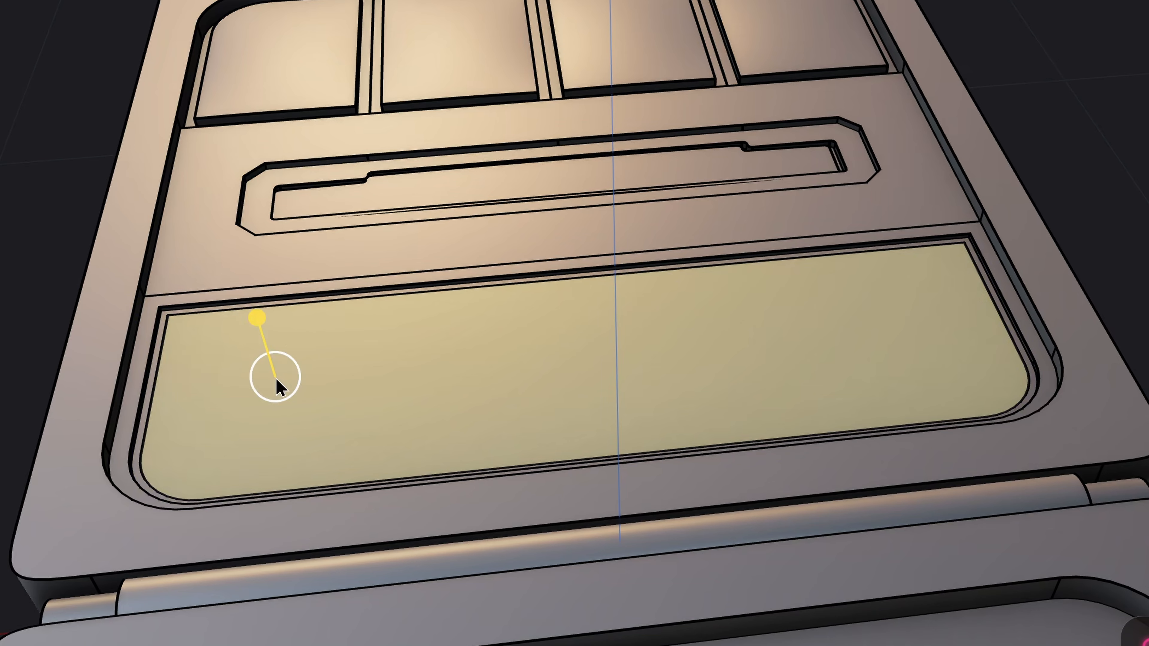
drag(407, 285, 406, 284)
drag(274, 324, 270, 315)
Raise the middle column of control points on the inner panel face slightly to give the panel a gentle bulge
click(427, 320)
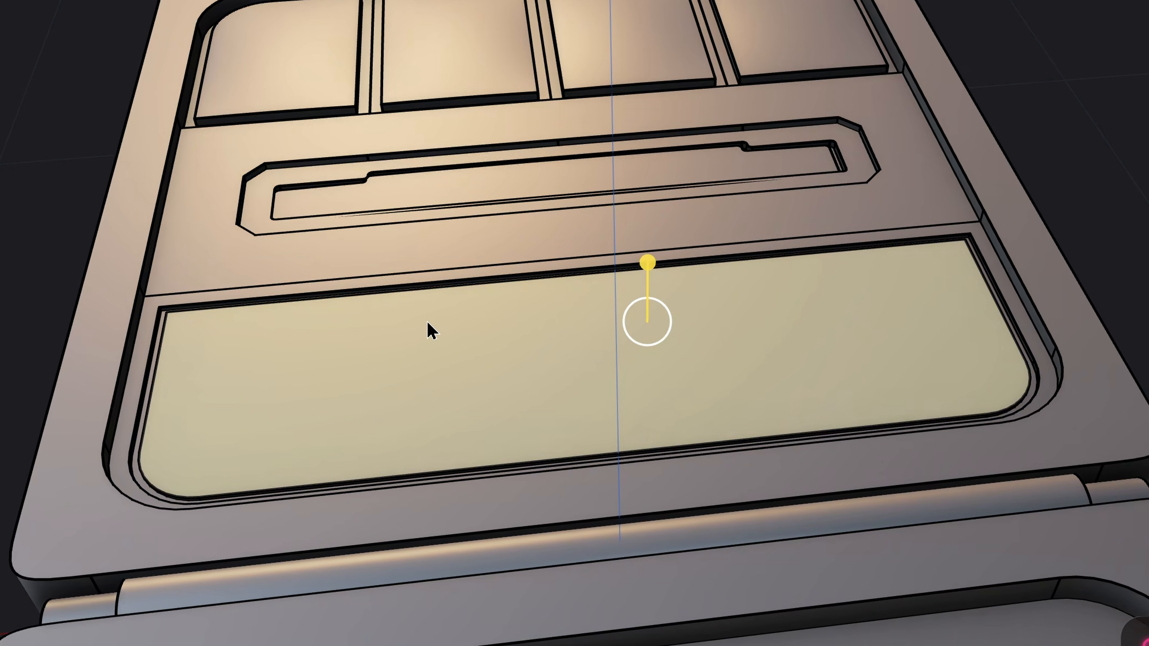
drag(482, 237, 661, 516)
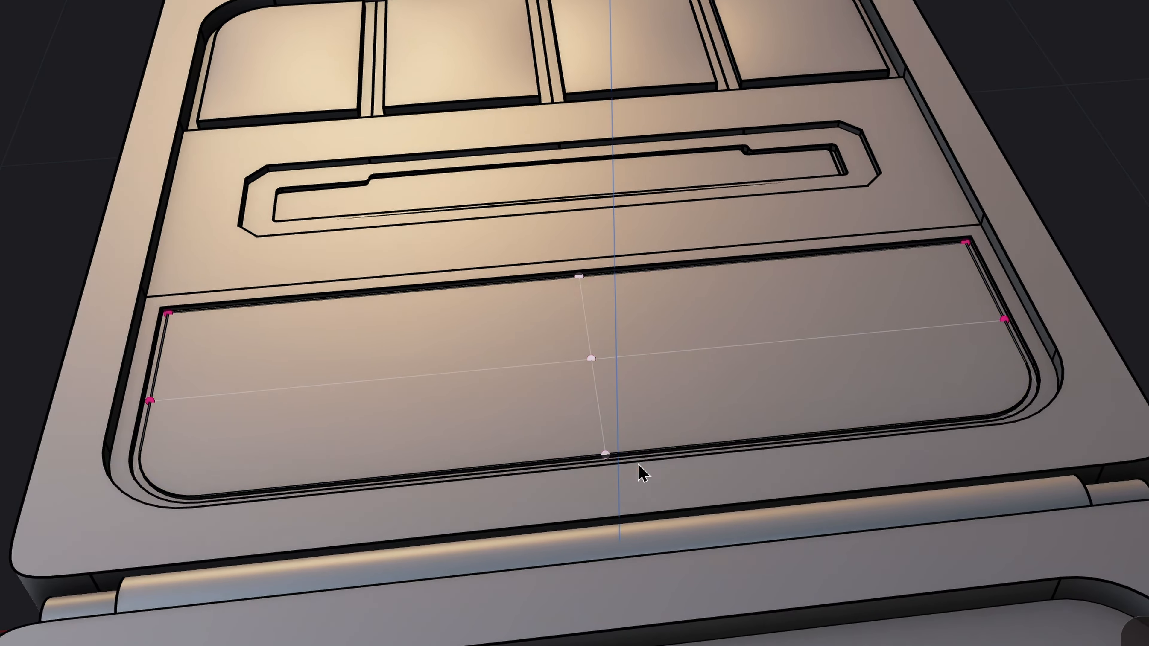
drag(585, 313, 590, 307)
right_click(485, 411)
Chamfer the panel recess's edge by about 0.055 cm and the inner frame rims of both halves by about 0.26 cm
drag(432, 461, 424, 467)
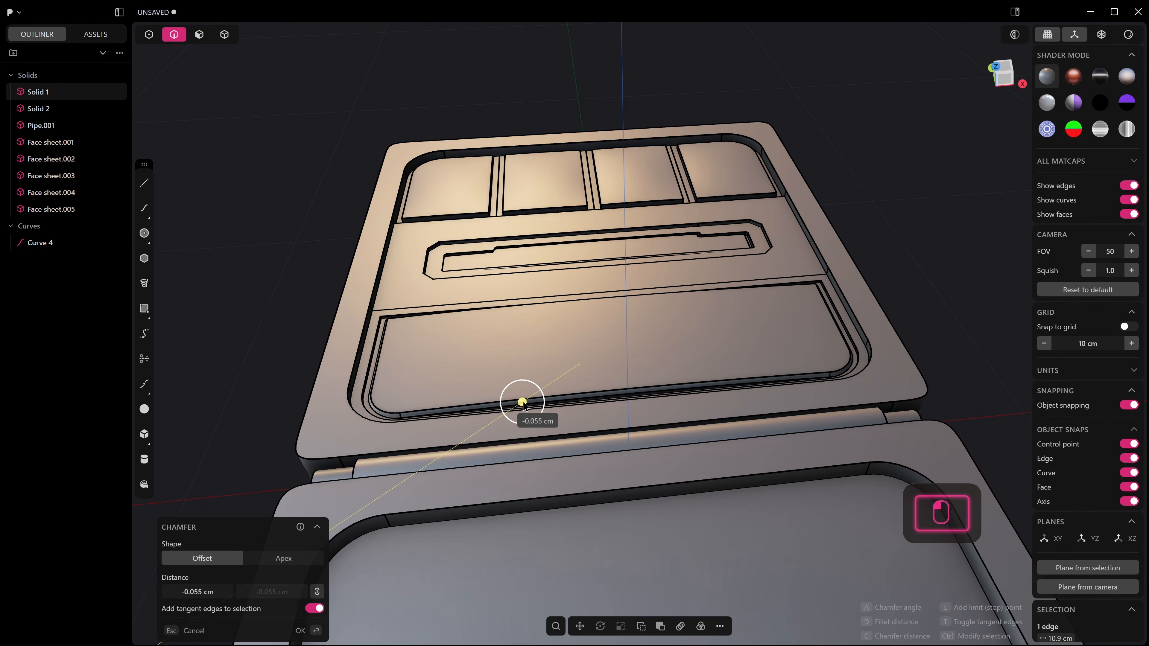
drag(524, 404, 523, 405)
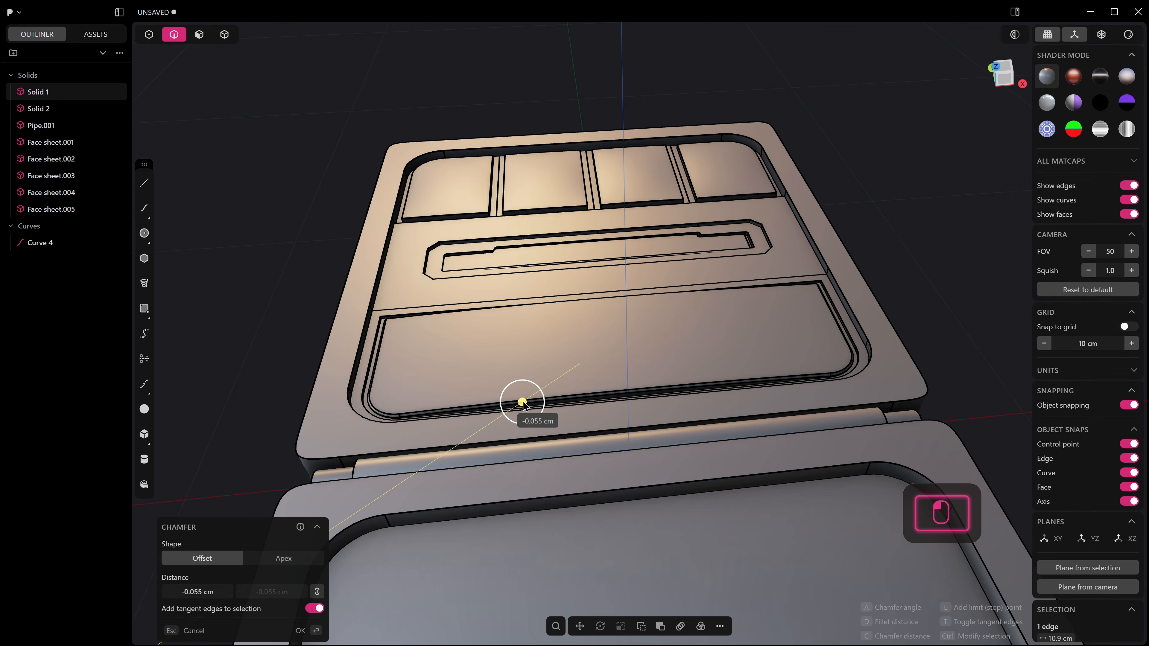
click(416, 432)
click(390, 423)
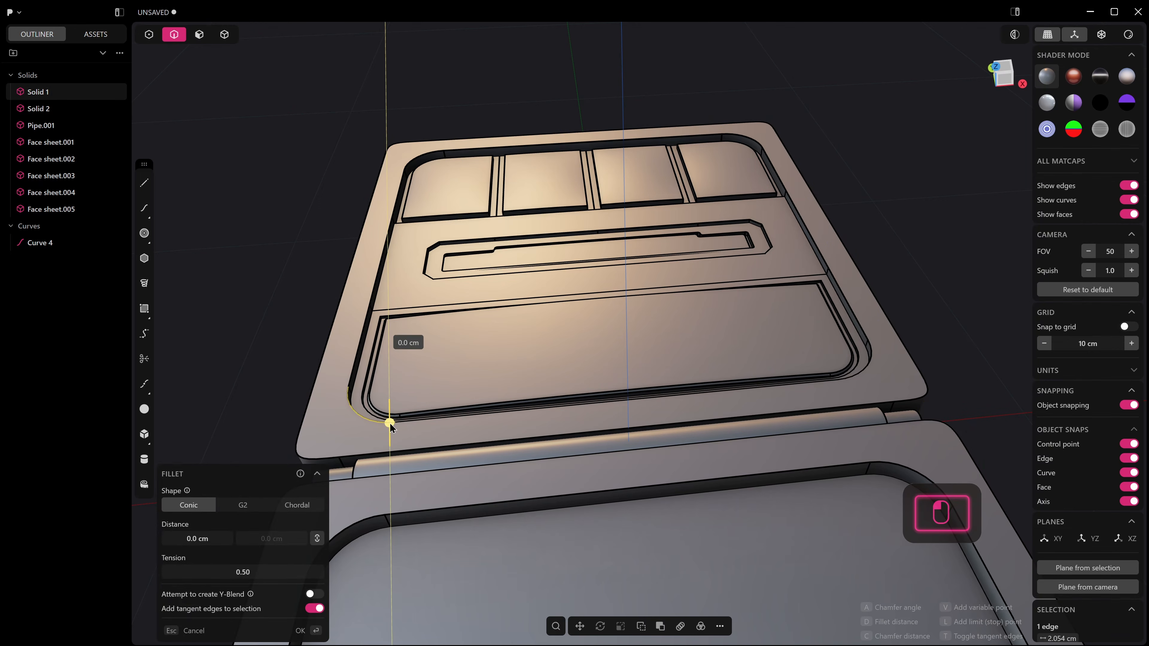
shift+click(427, 511)
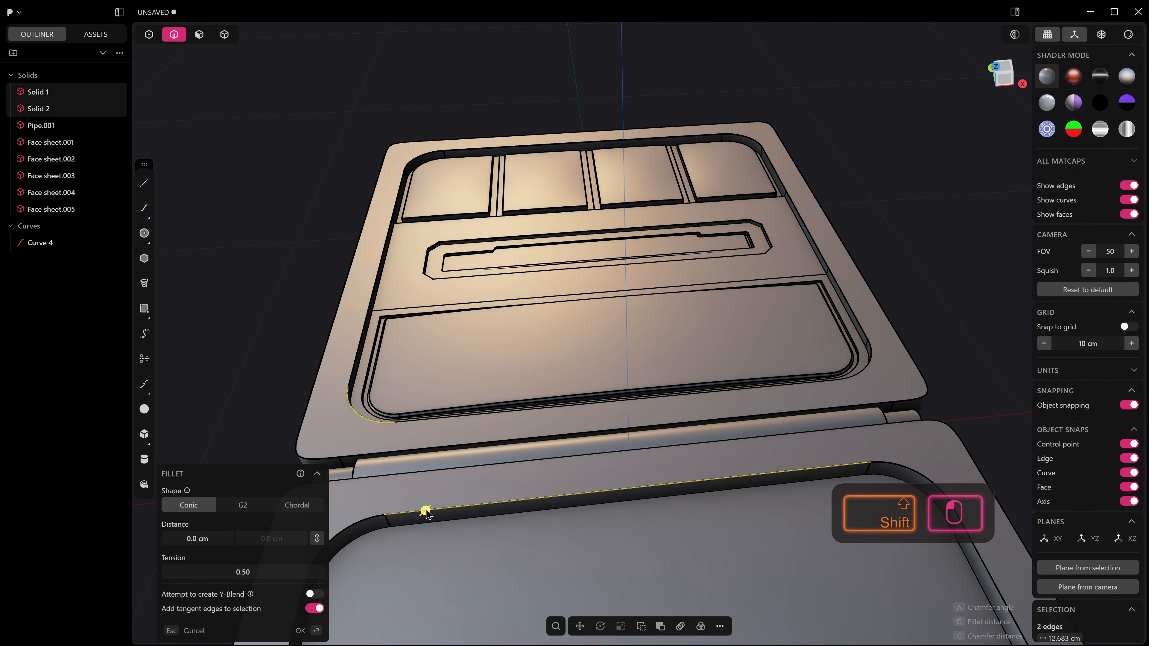
drag(426, 513, 456, 474)
In the top view, draw a square about 1.68 cm wide near the lower-left corner of the empty half's recess
scroll(542, 462, down, 5)
right_drag(456, 474, 568, 316)
scroll(563, 361, up, 1)
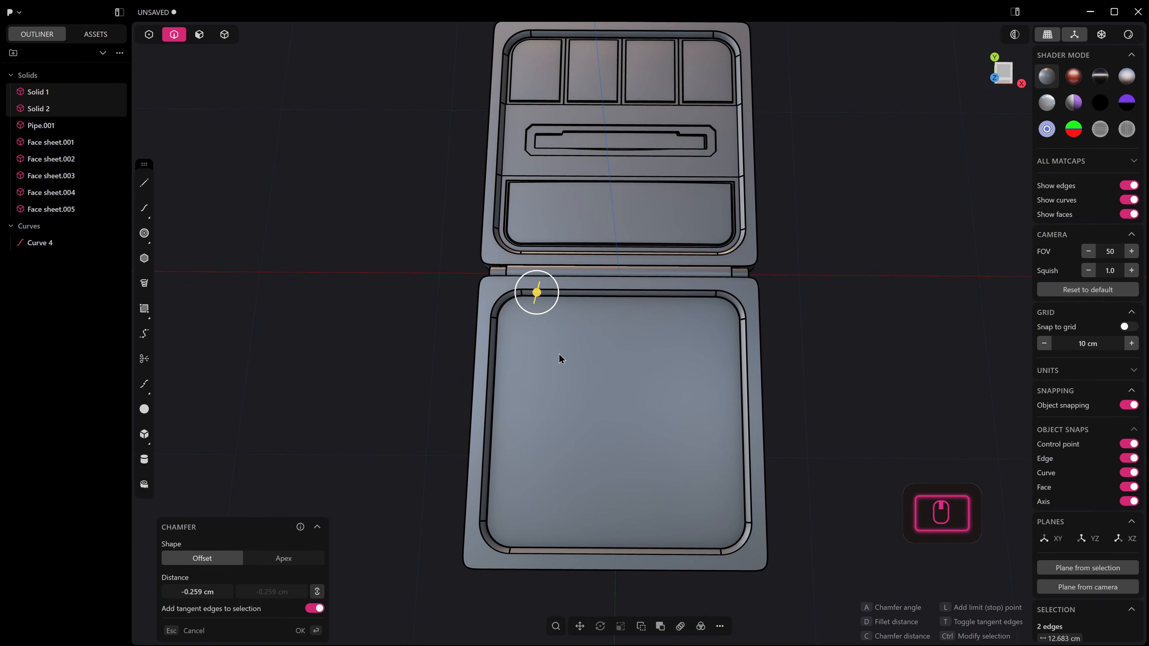
key(KP_7)
shift+scroll(605, 339, up, 1)
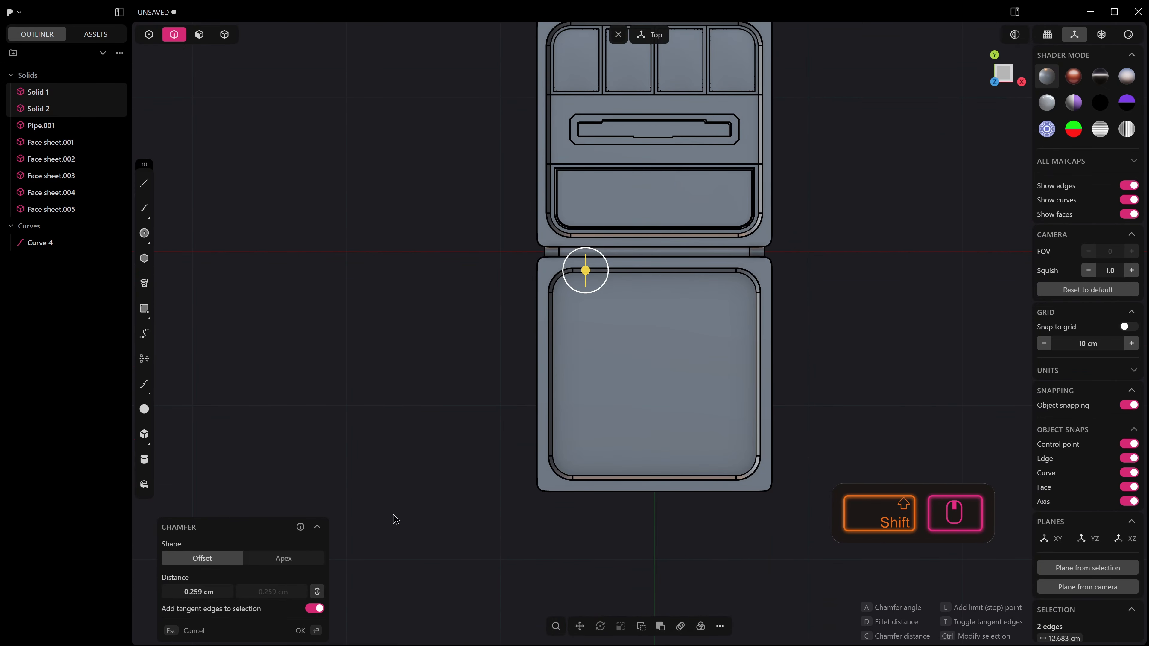
click(145, 309)
shift+scroll(590, 441, up, 2)
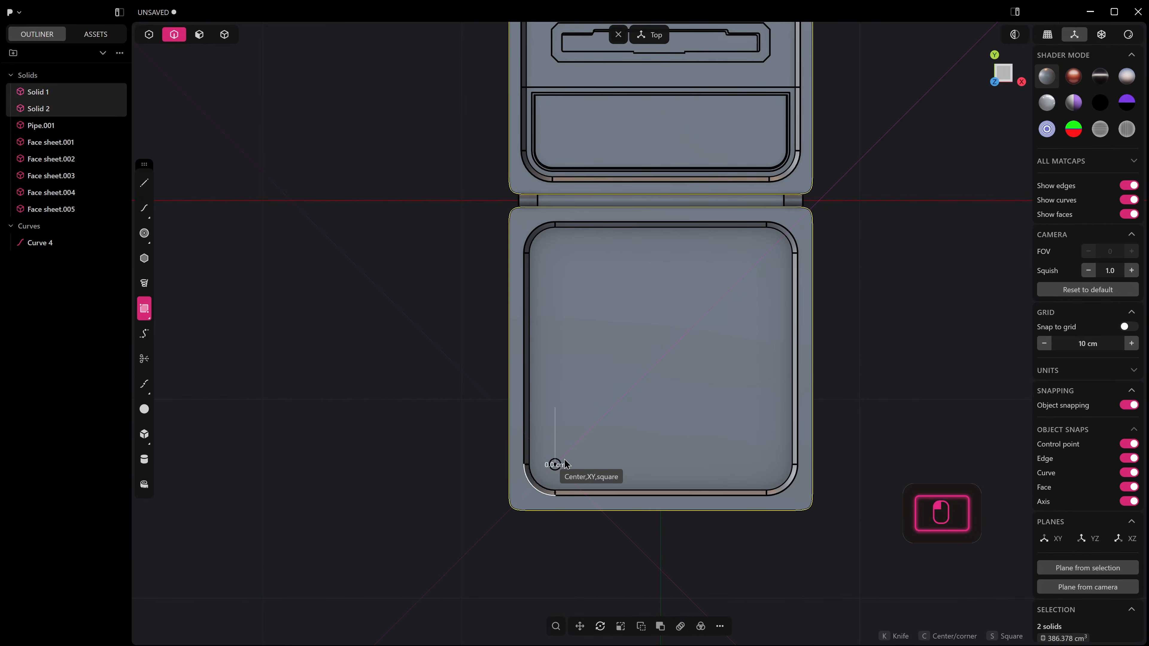
click(556, 465)
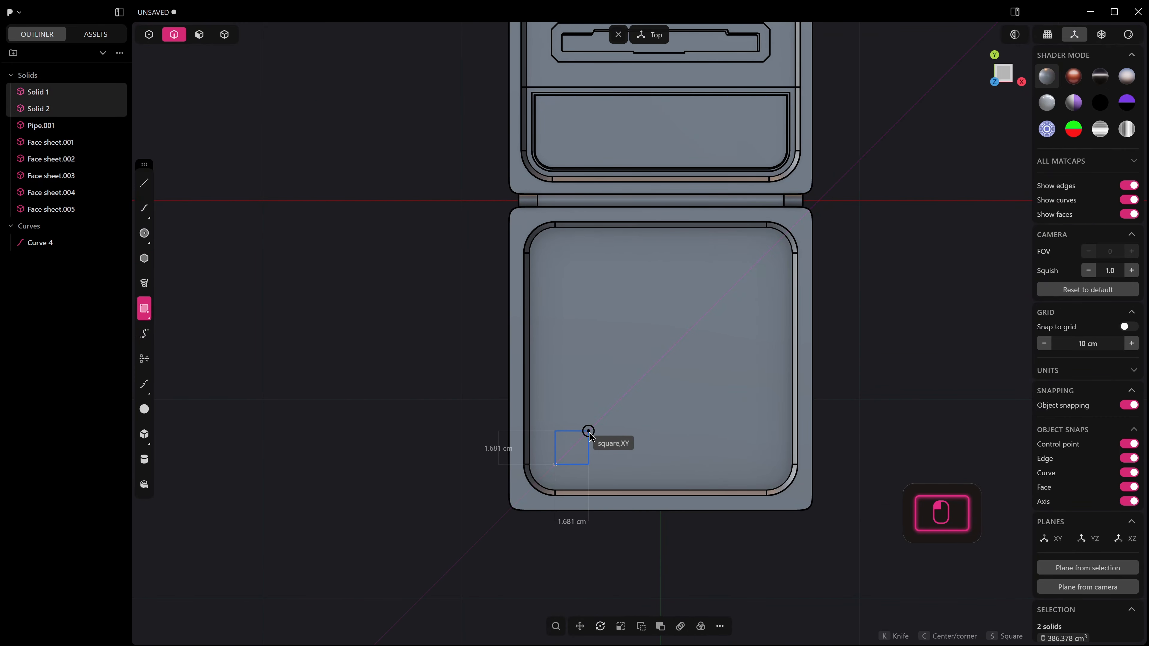
click(589, 431)
Extrude the square region upwards by about 0.86 cm to form a key block as a separate solid
middle_drag(564, 449, 580, 422)
key(3)
click(574, 443)
key(e)
drag(580, 423, 579, 419)
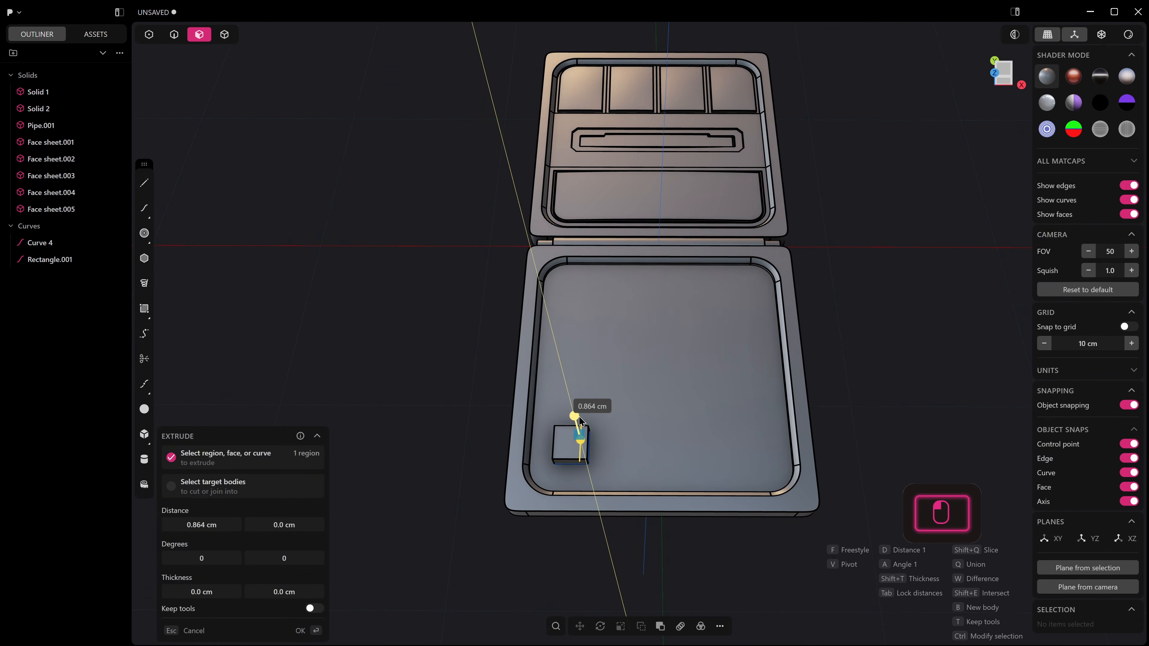
right_click(575, 437)
middle_drag(576, 437, 572, 391)
scroll(569, 446, up, 3)
middle_drag(569, 451, 562, 407)
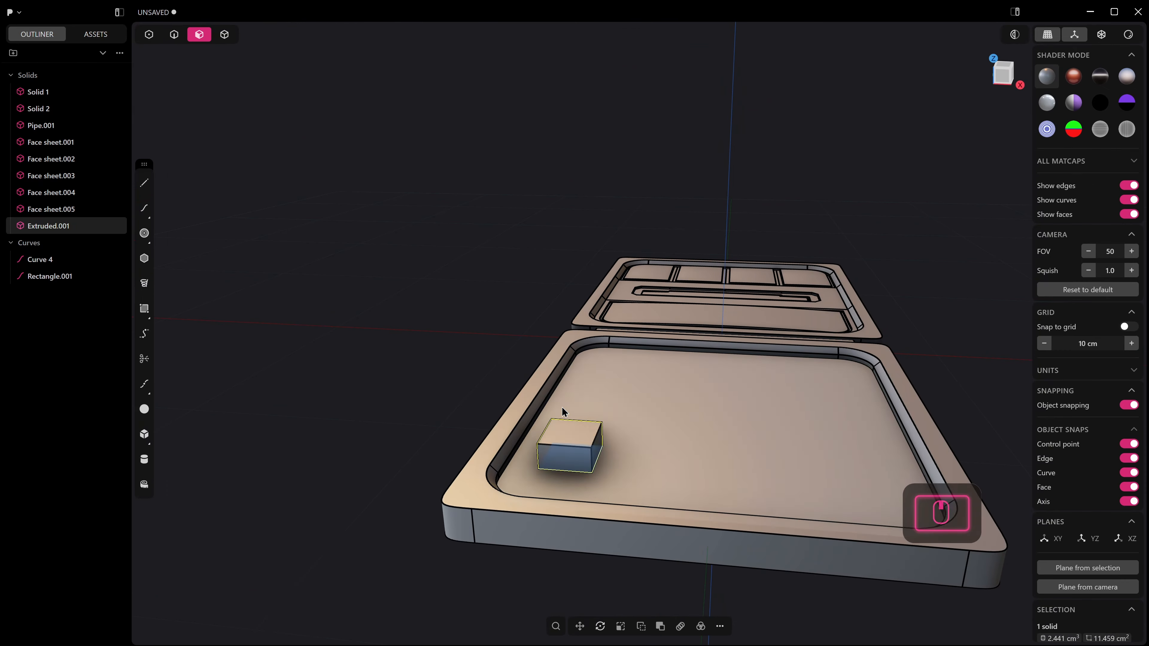
Undo the key block's extrusion and extrude the square region again by about 0.16 cm to both sides
key(ctrl+z)
drag(572, 412, 570, 405)
key(Tab)
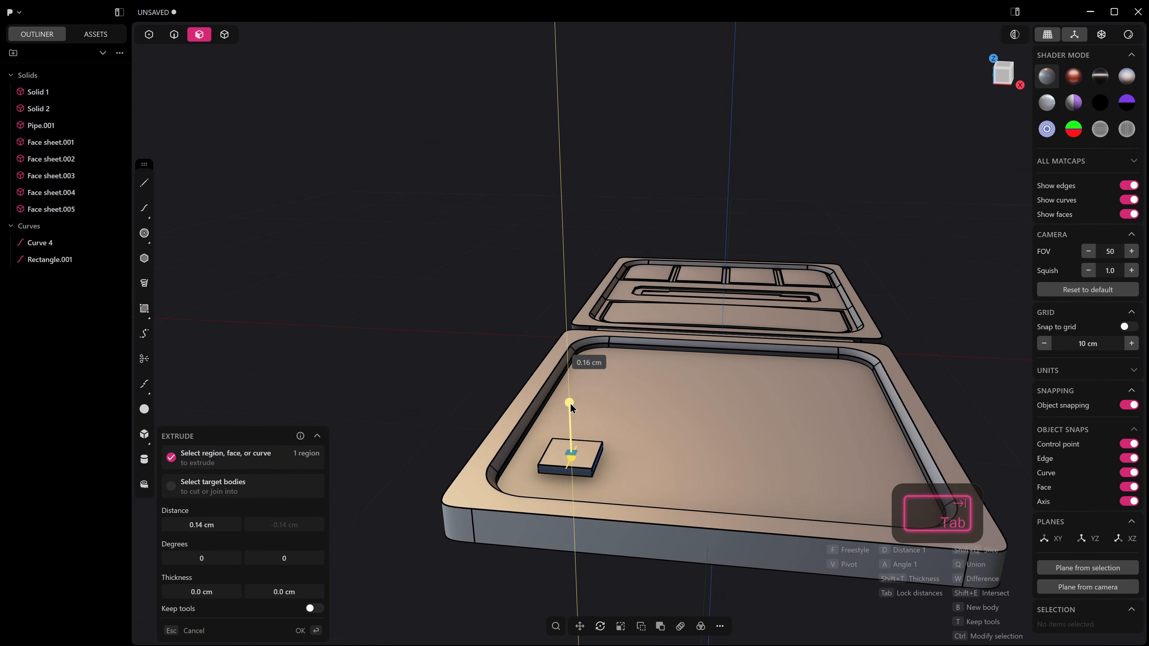
right_click(571, 407)
Delete the square profile curve left around the key block
middle_drag(571, 407, 592, 433)
key(2)
click(589, 475)
key(Delete)
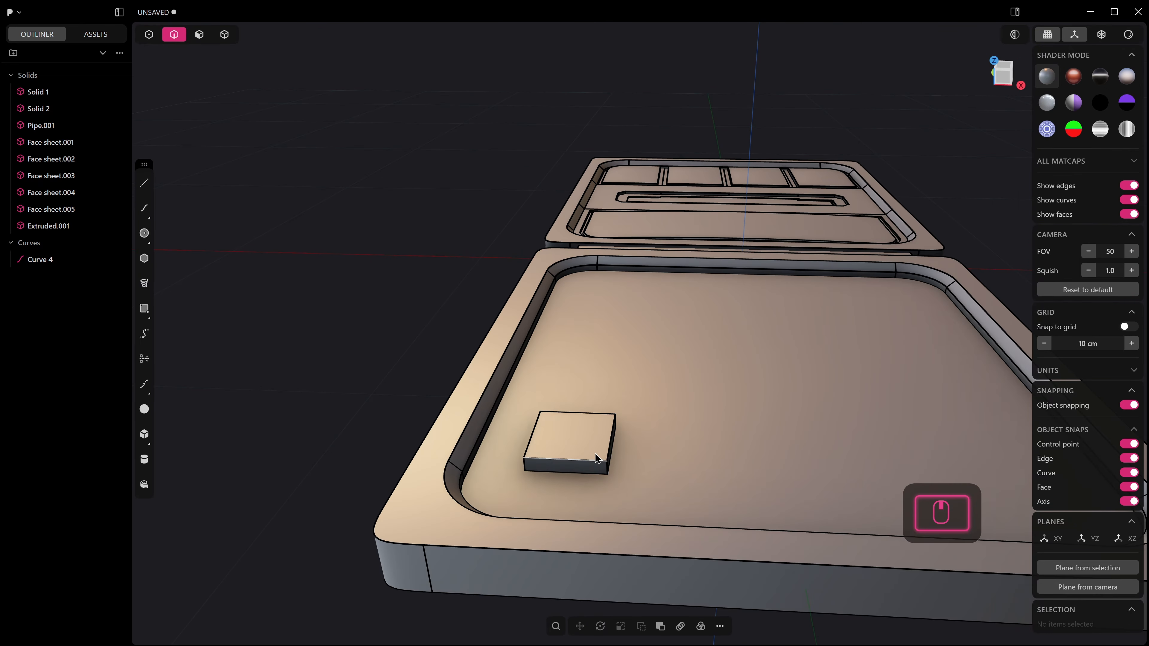
Round the key block's four vertical edges with a G2 fillet of about 0.256 cm
key(4)
key(2)
ctrl+alt+click(607, 468)
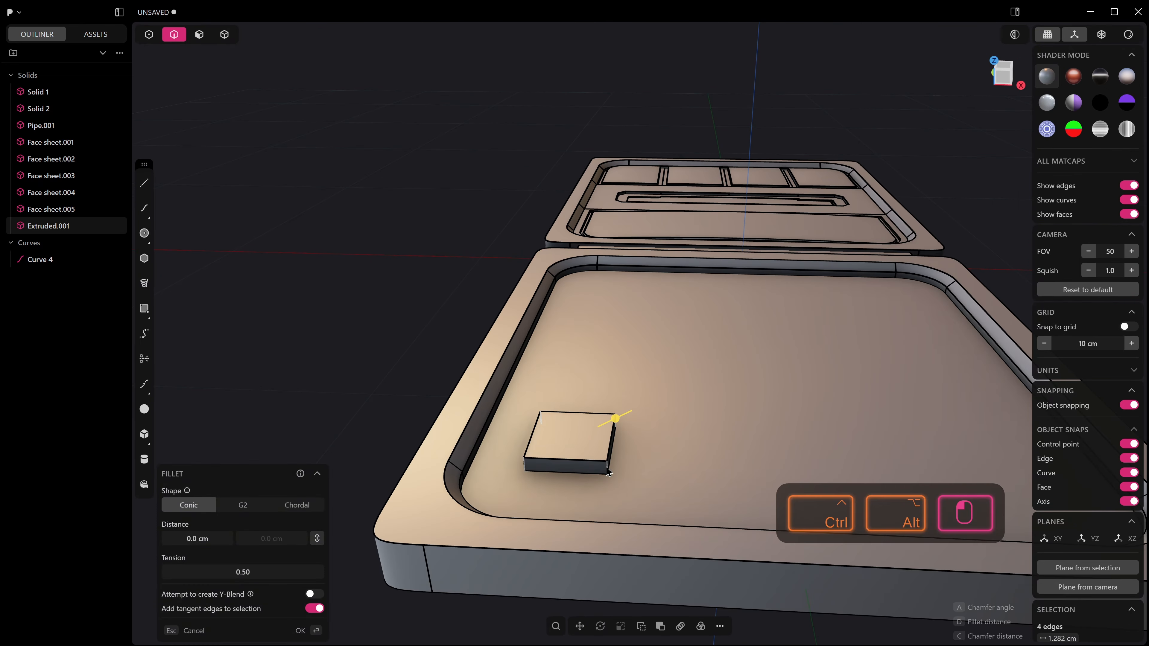
drag(618, 421, 625, 416)
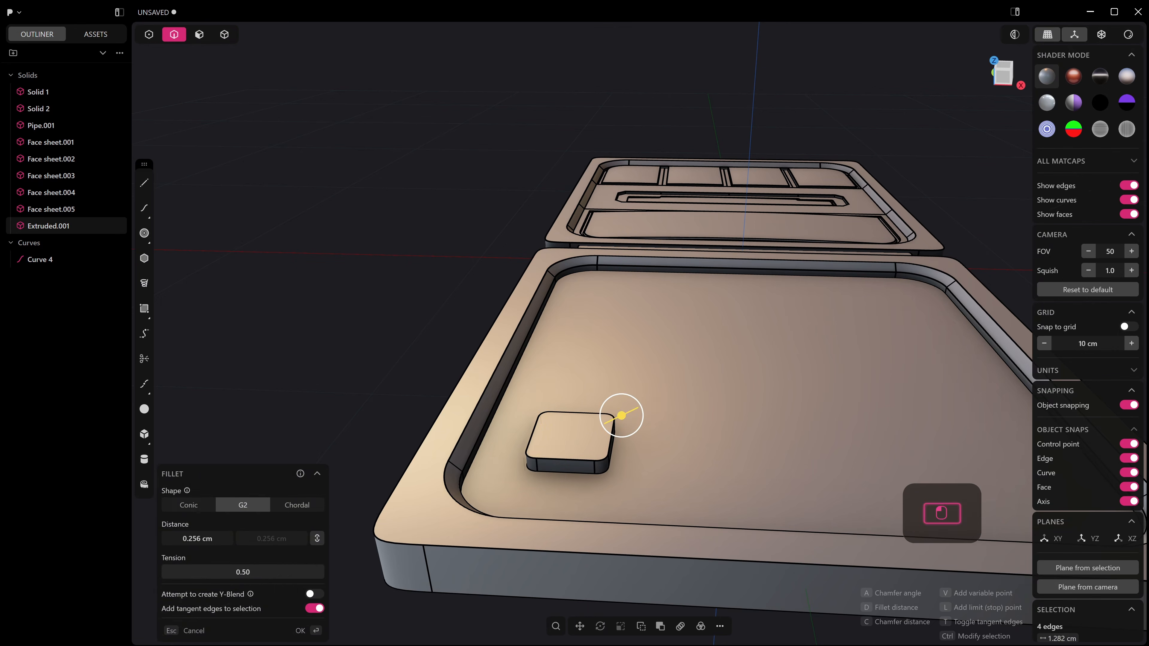
click(640, 370)
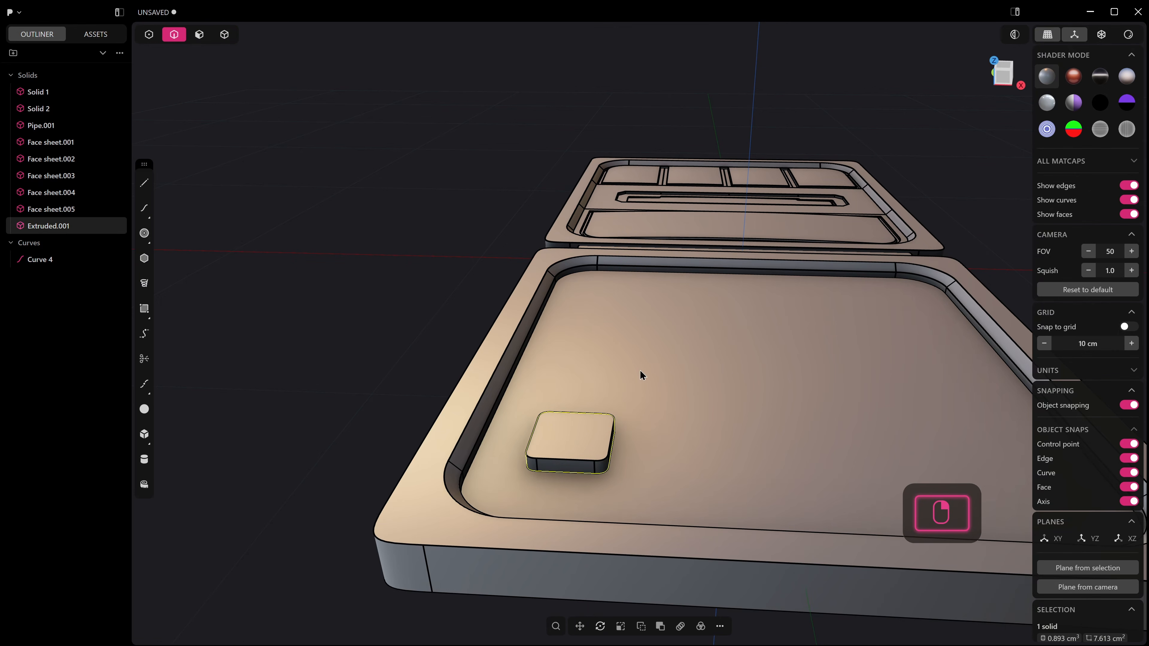
Mirror the rounded key along the X axis to the opposite side of the recess
middle_drag(640, 370, 648, 455)
key(alt+x)
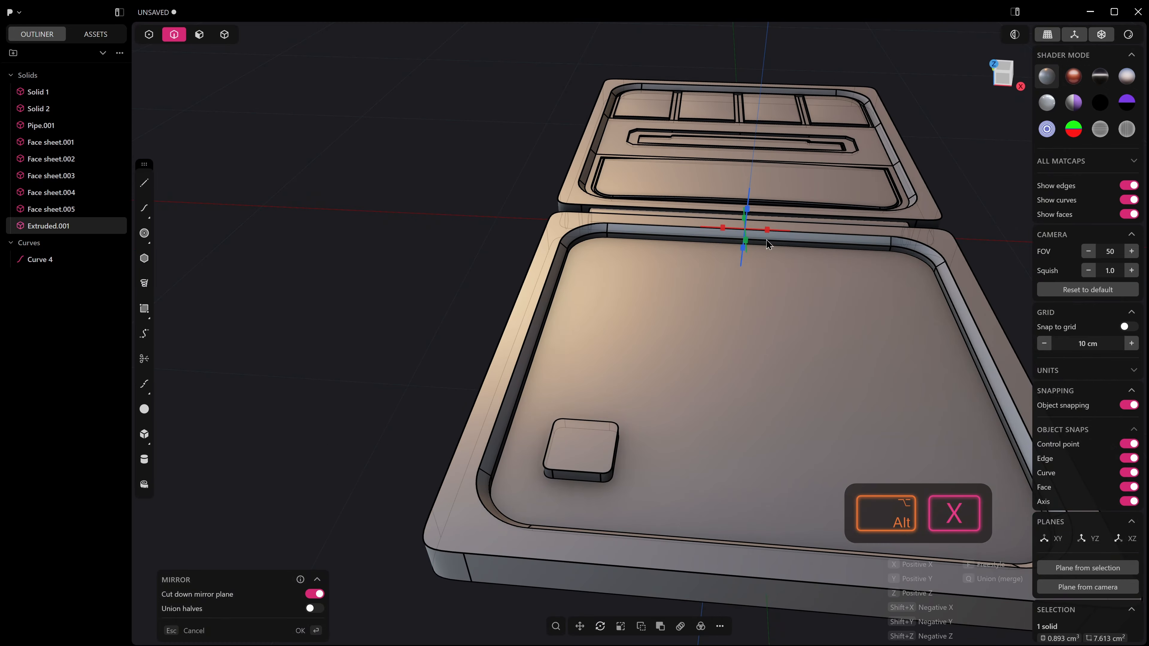
click(723, 228)
scroll(711, 299, down, 2)
click(721, 301)
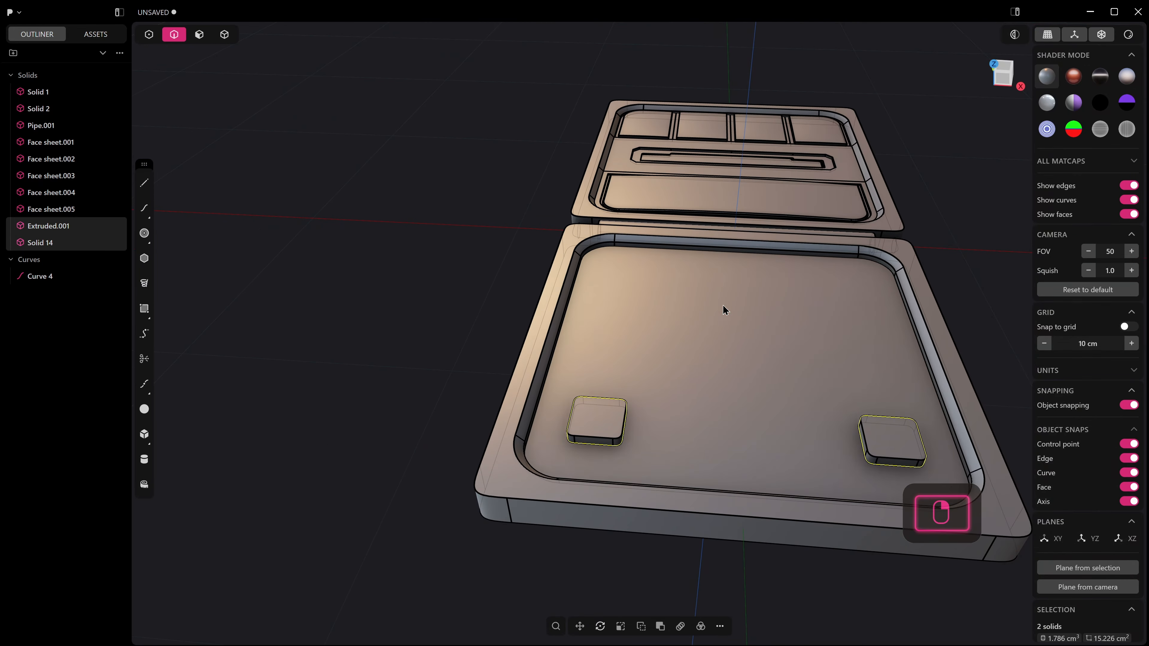
Try a rectangular array of the key with 5 copies in each direction over 8.947 cm, and delete the mirrored key
middle_drag(722, 306, 673, 418)
key(alt+z)
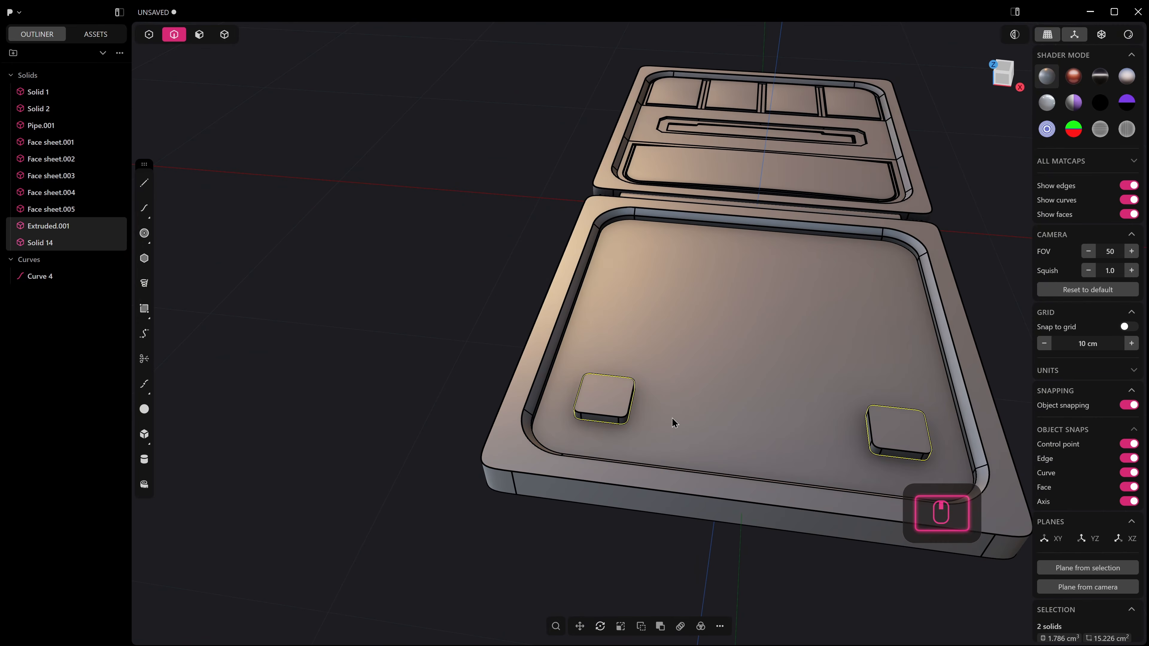
click(615, 395)
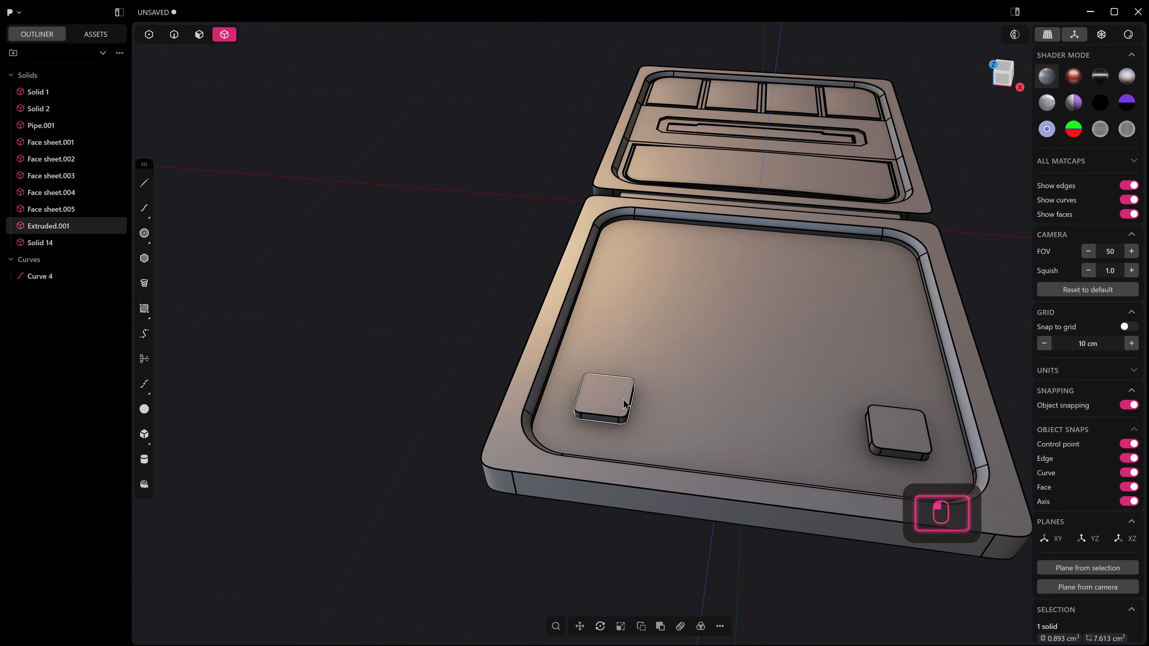
click(681, 627)
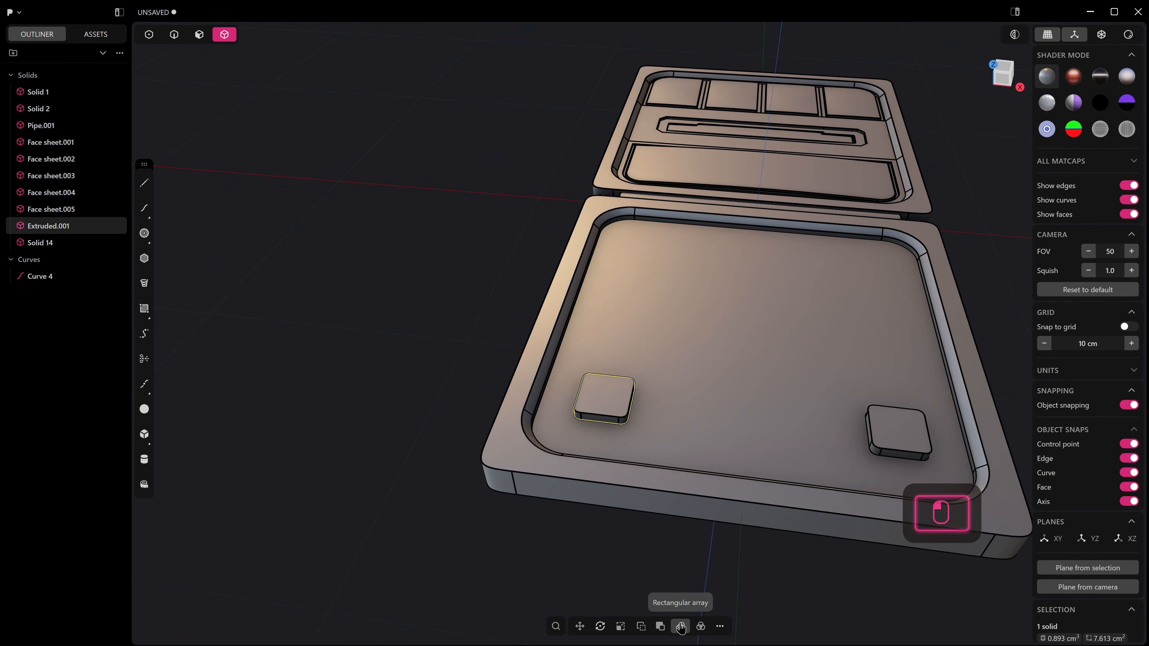
key(KP_7)
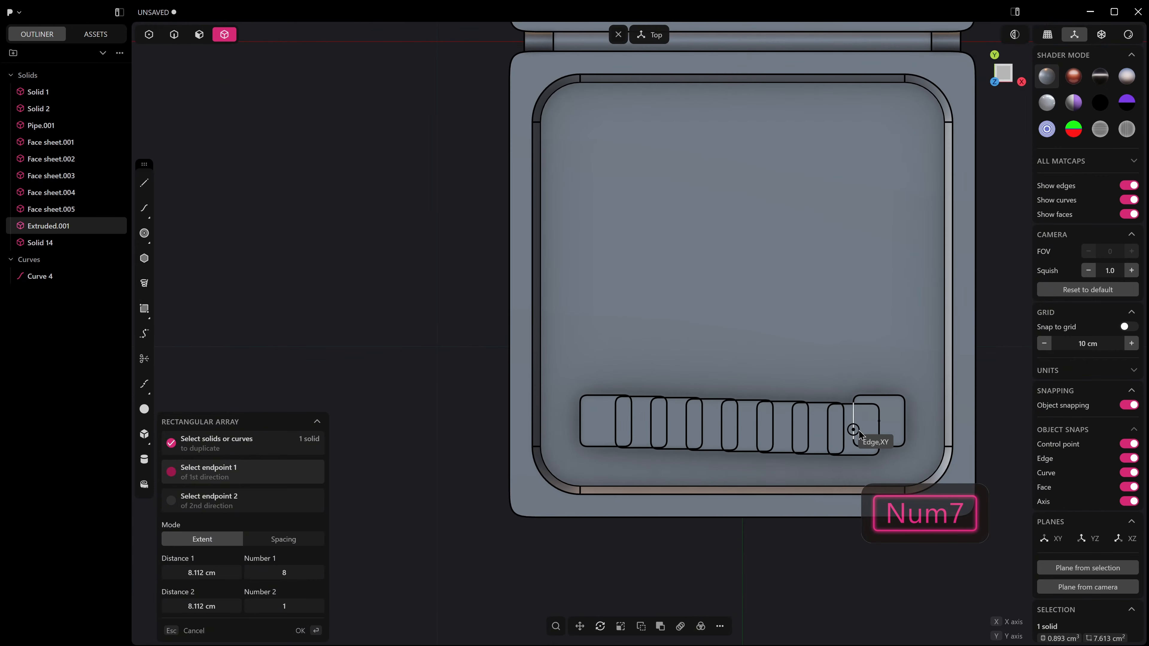
click(879, 421)
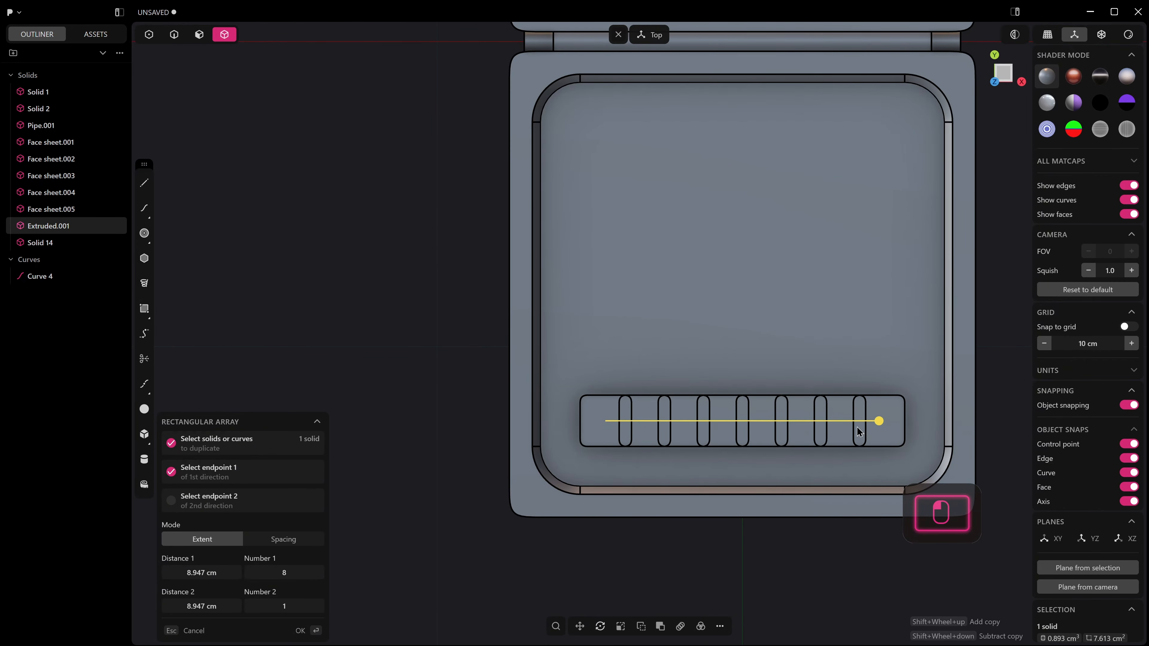
shift+scroll(860, 433, down, 2)
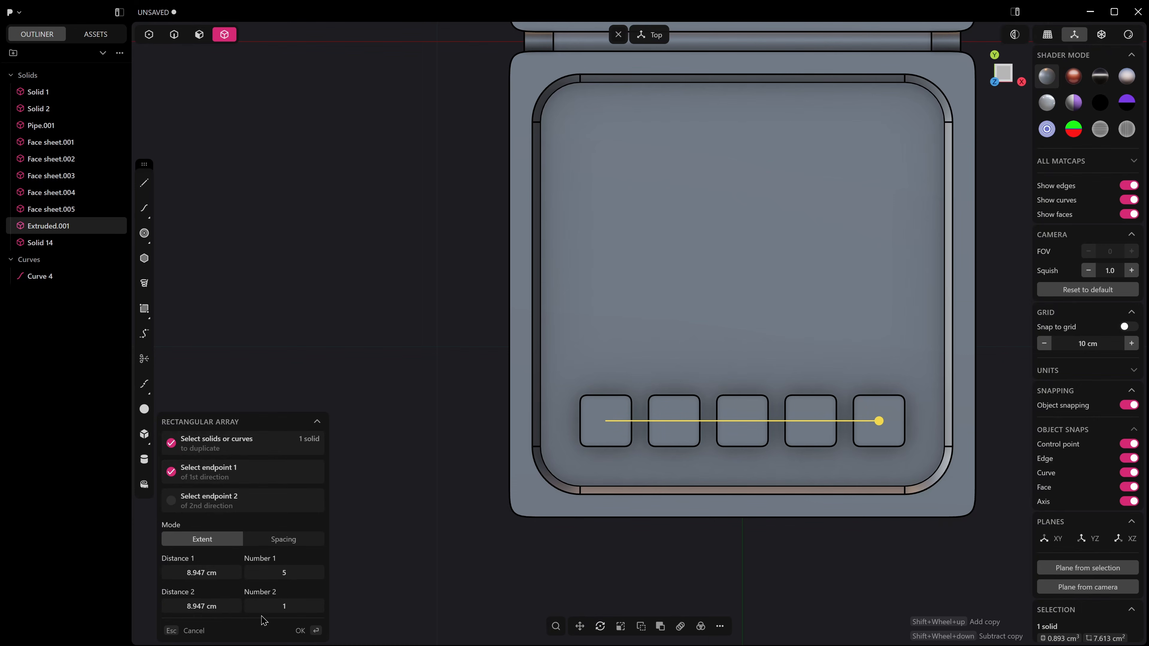
drag(276, 607, 312, 607)
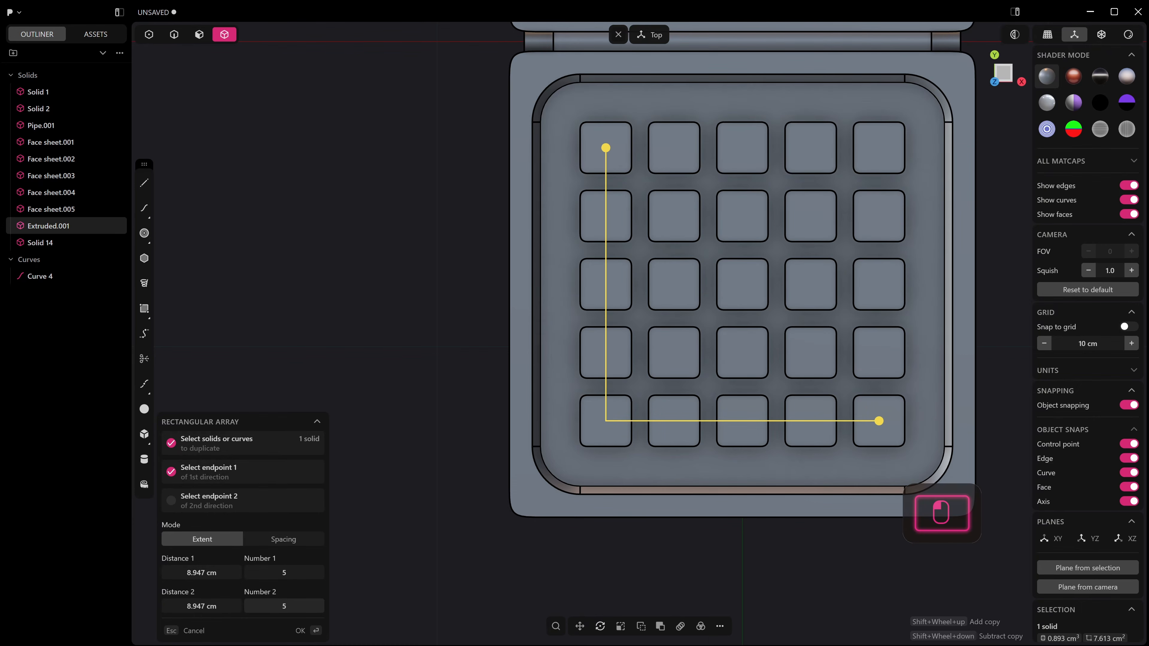
middle_drag(480, 432, 552, 311)
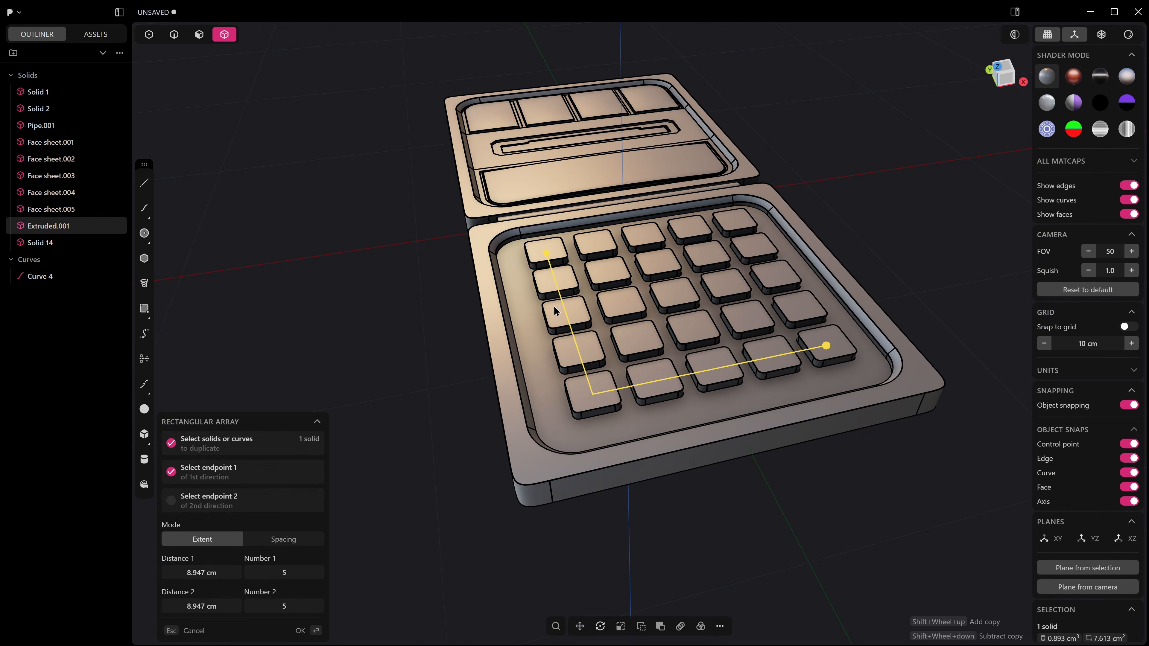
key(Escape)
middle_drag(605, 349, 957, 384)
key(x)
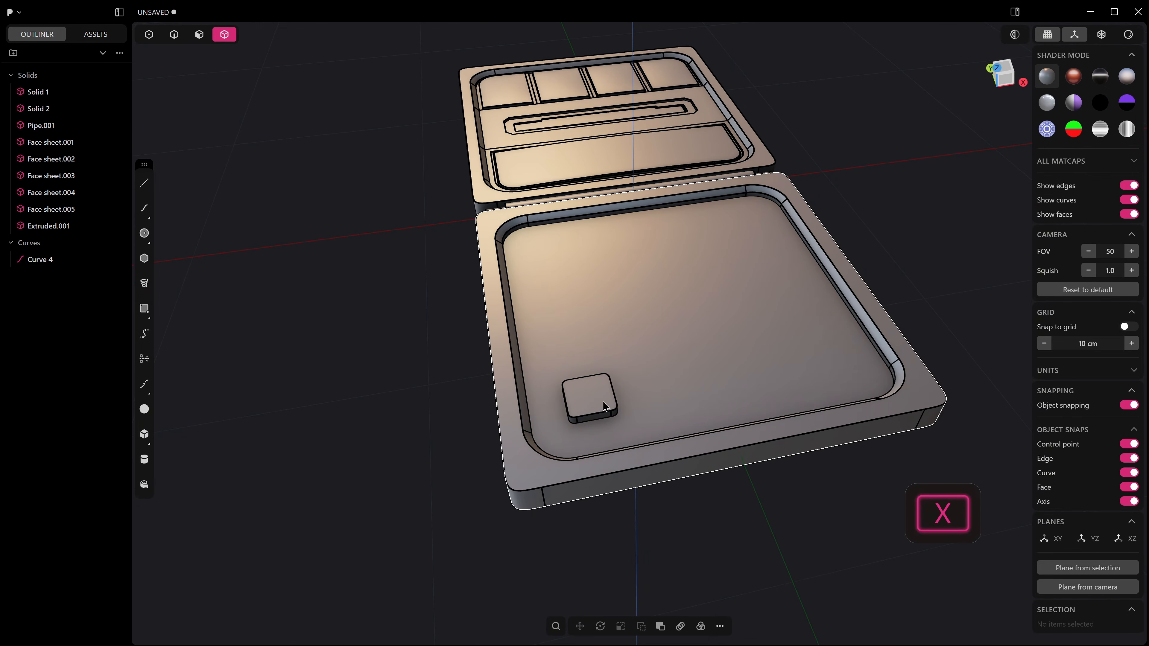
scroll(604, 389, up, 5)
key(3)
click(607, 390)
scroll(606, 387, up, 3)
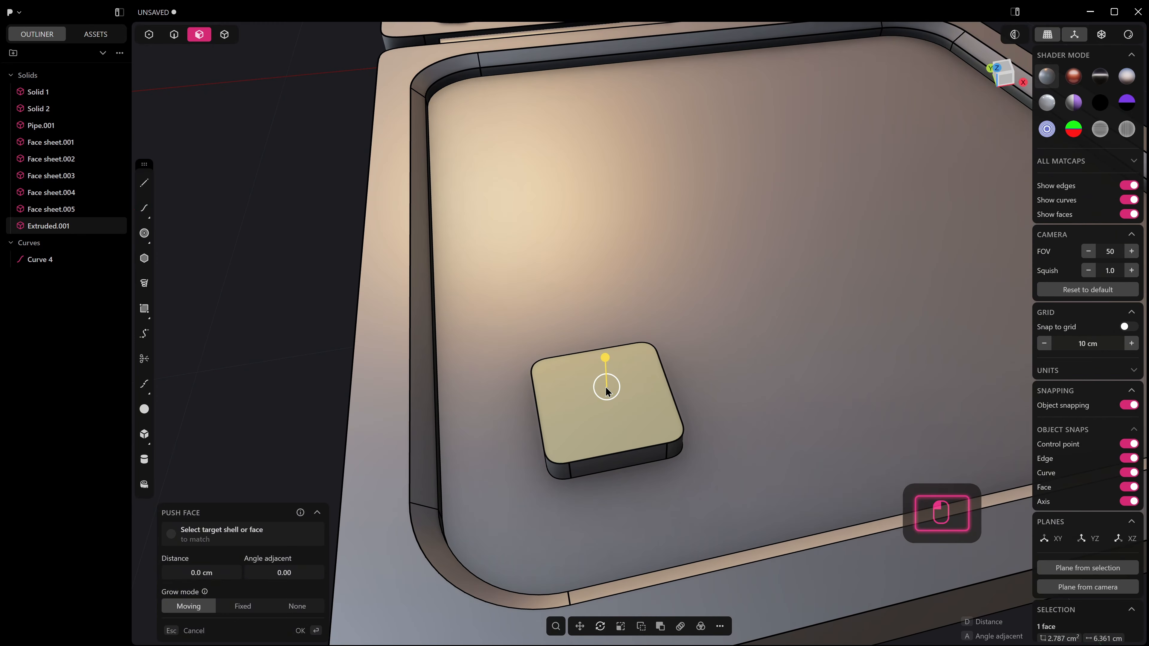
shift+middle_drag(606, 388, 655, 334)
key(2)
click(652, 402)
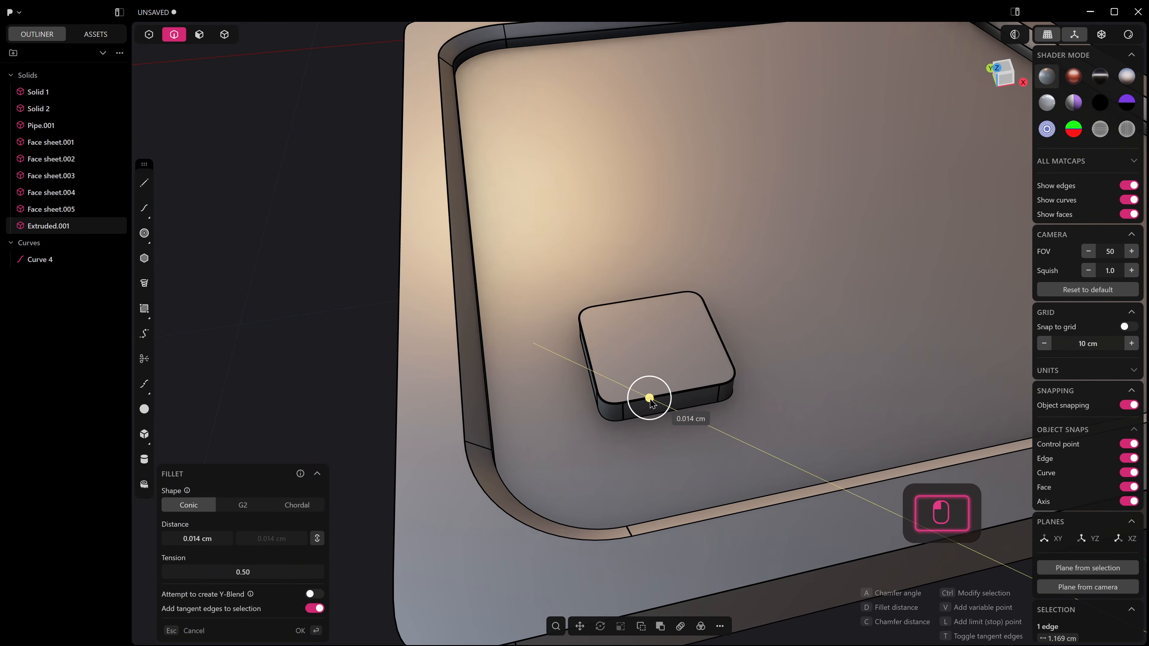
Show control points on the key's top face and lower the centre point to form a concave dish
key(shift+s)
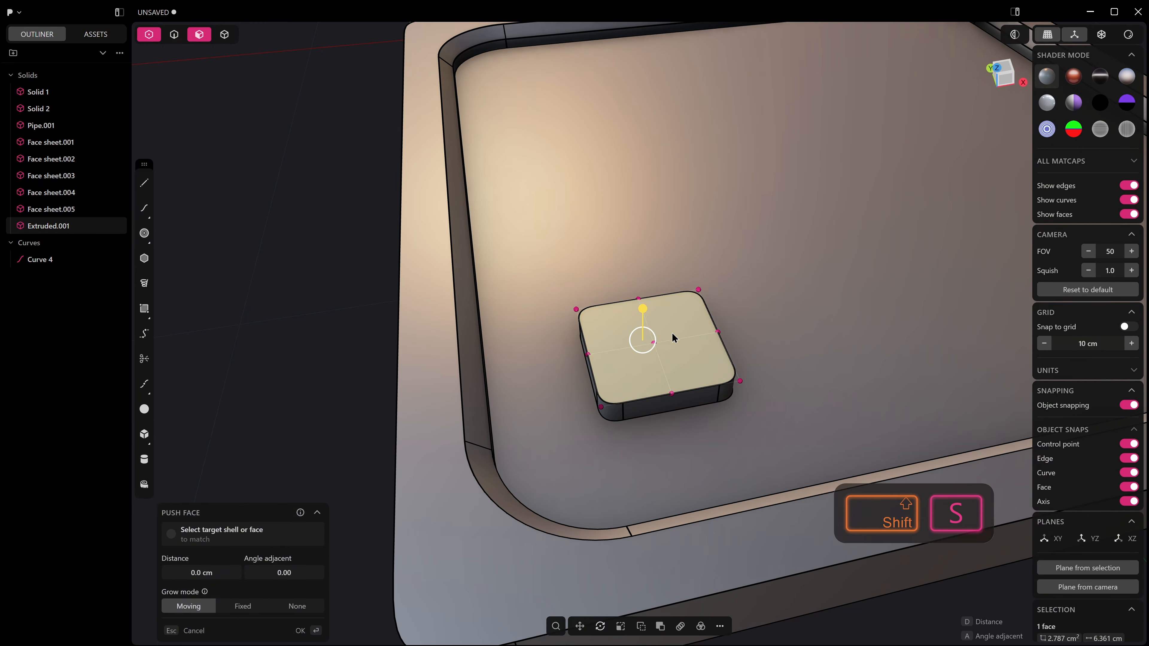
click(660, 346)
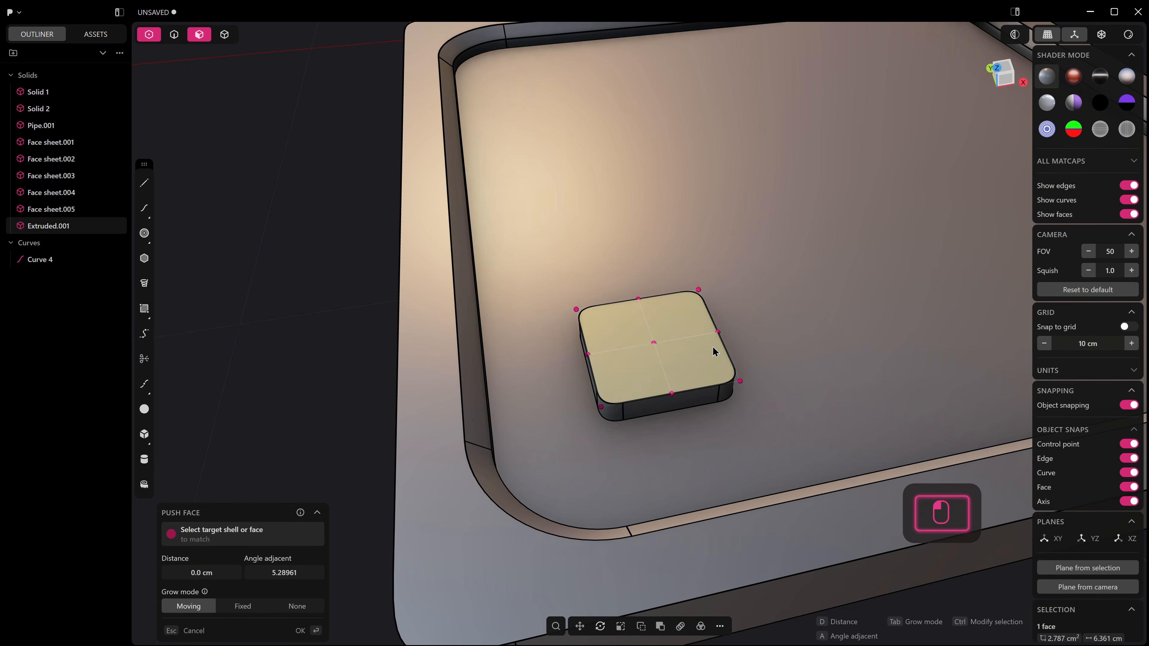
key(ctrl+z)
click(663, 336)
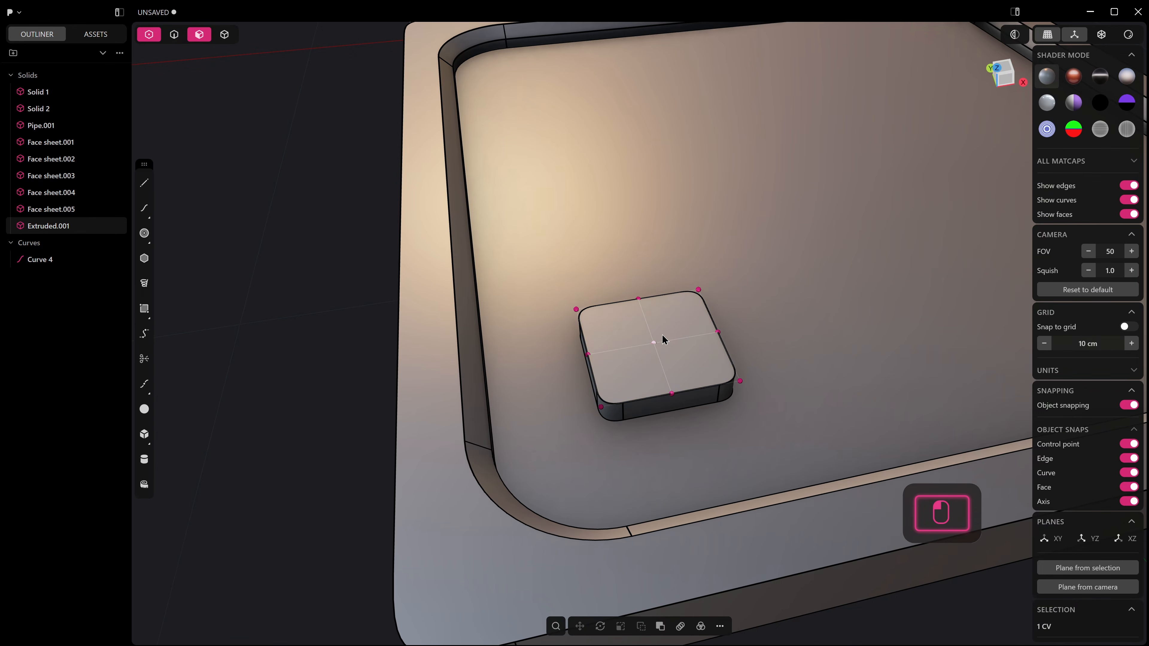
key(g)
drag(657, 319, 636, 404)
Chamfer the edge around the key's dished top face
key(2)
click(632, 403)
click(636, 407)
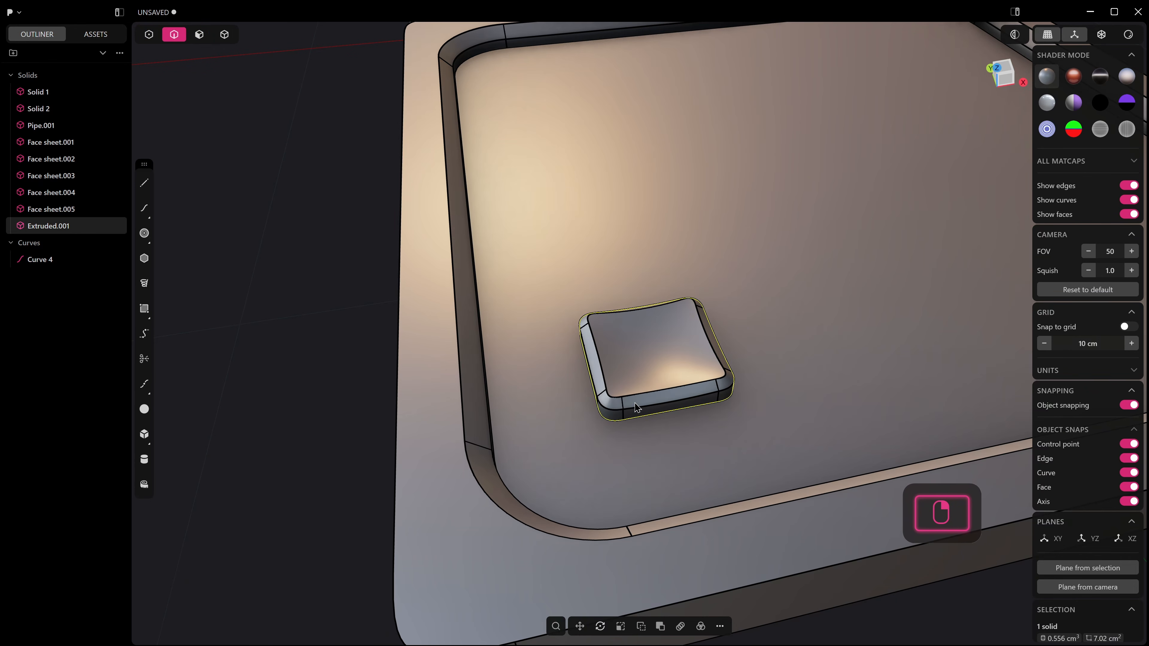
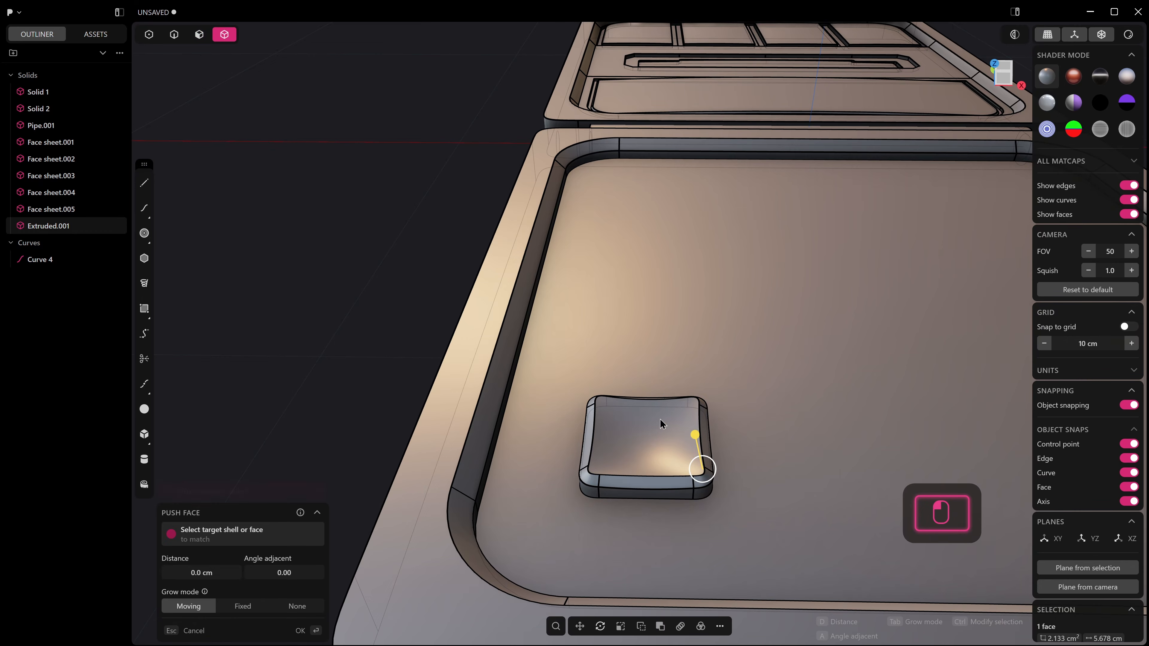
Drop the face offset and mirror the dished key along the X axis to the opposite side of the recess
key(ctrl+z)
scroll(659, 439, down, 5)
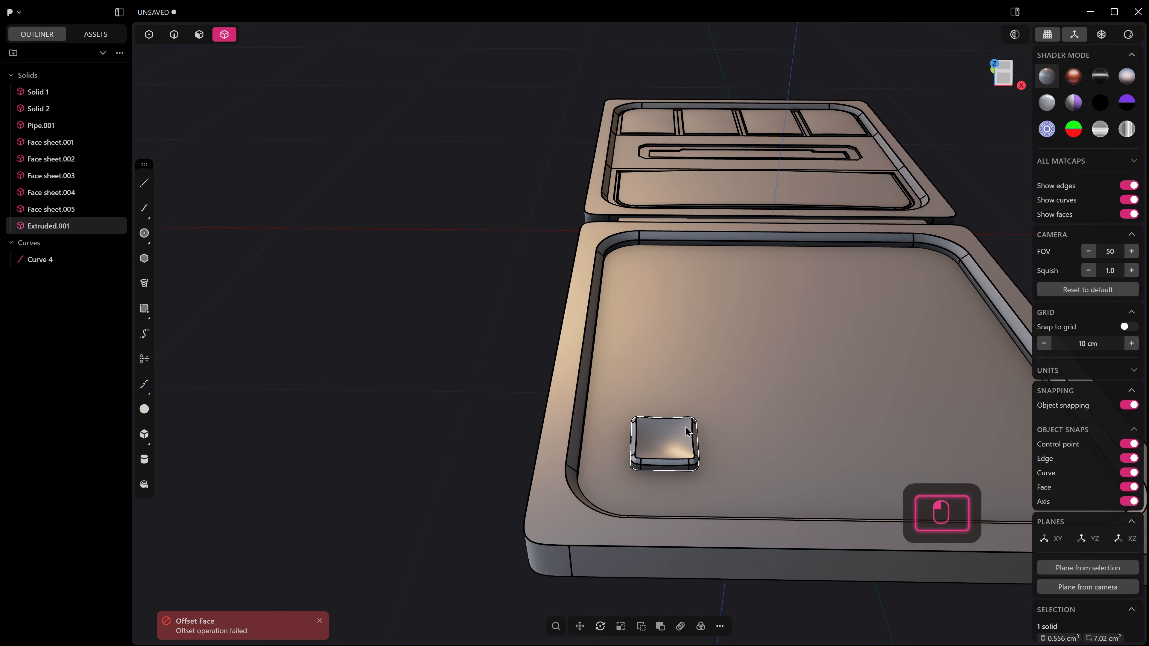
key(alt+x)
click(763, 248)
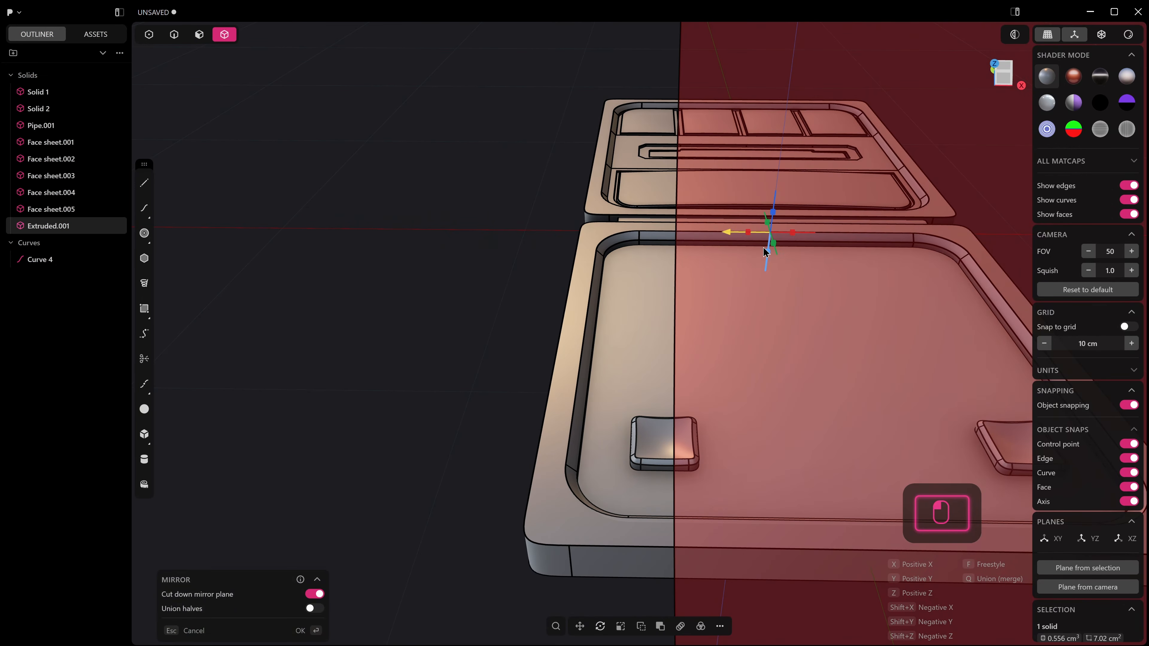
key(KP_7)
click(754, 243)
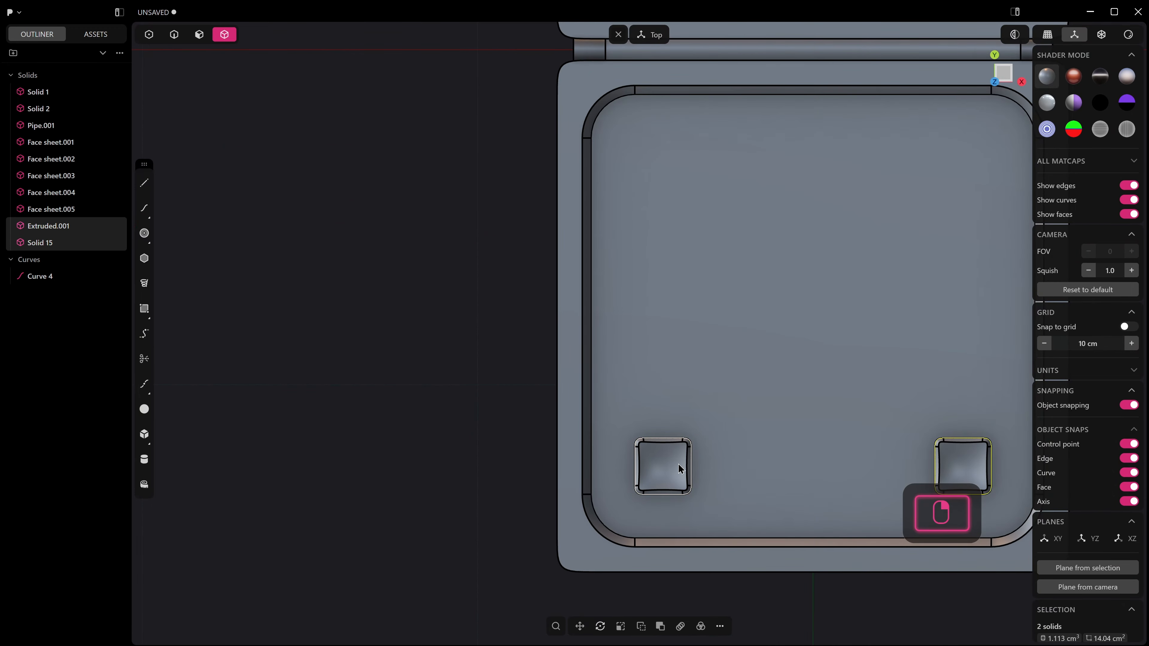
scroll(689, 455, down, 1)
shift+middle_drag(705, 437, 549, 445)
click(679, 628)
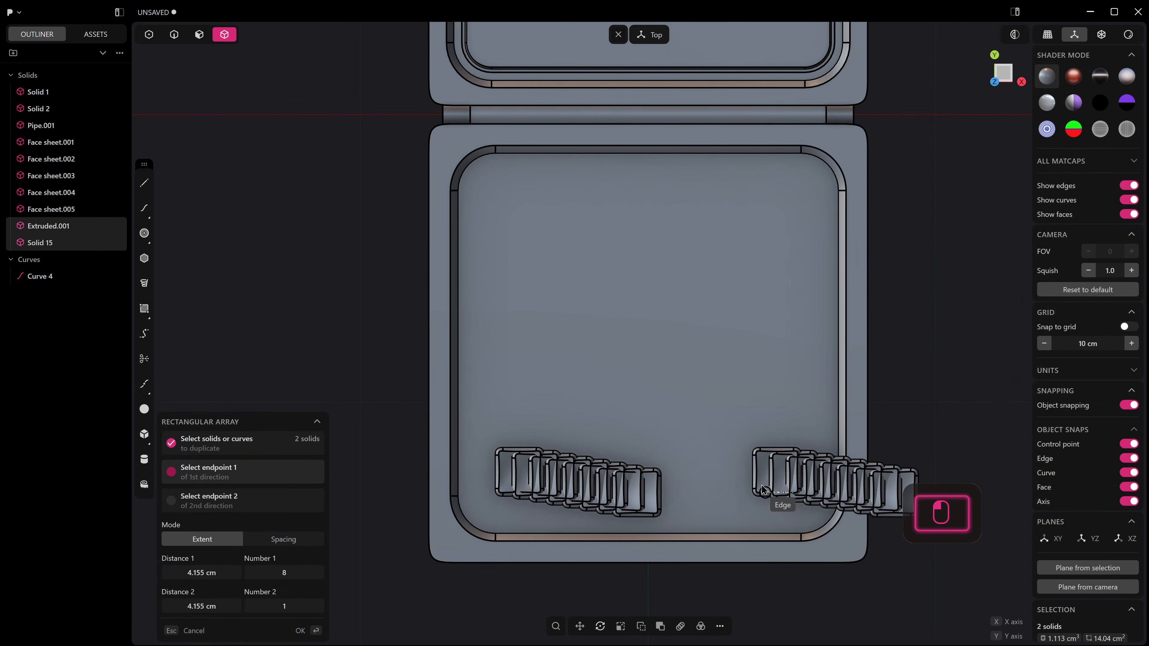
key(Escape)
Array the original key in a 5 by 5 grid with an extent of 8.947 cm each way, ending at the mirrored key's centre
click(527, 482)
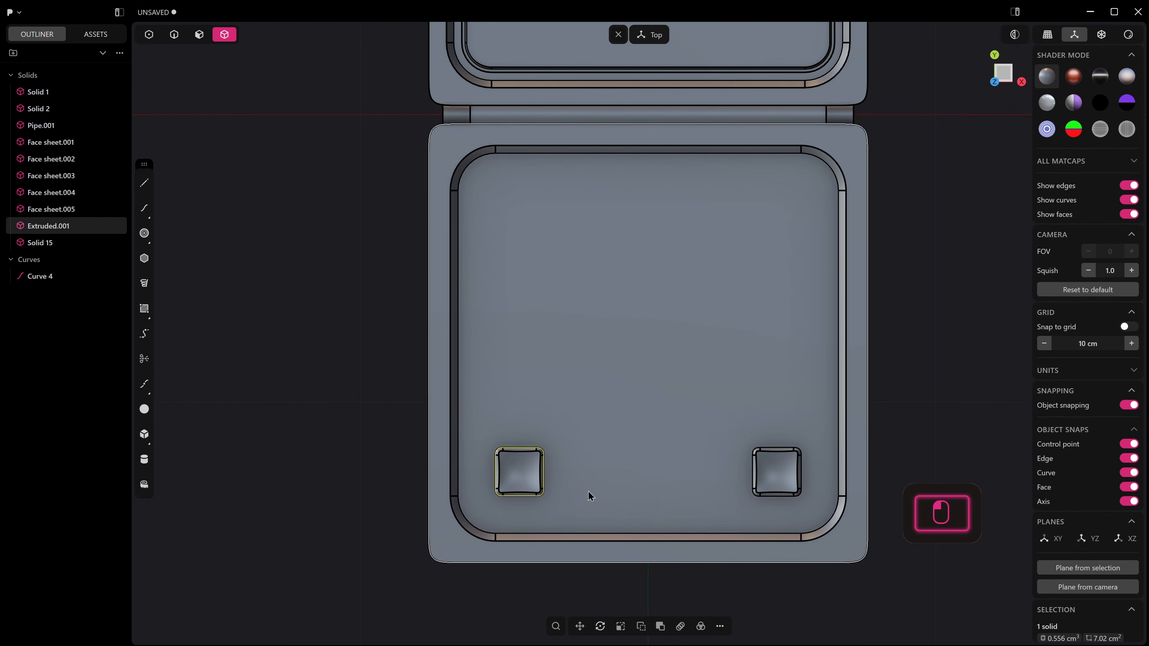
click(681, 627)
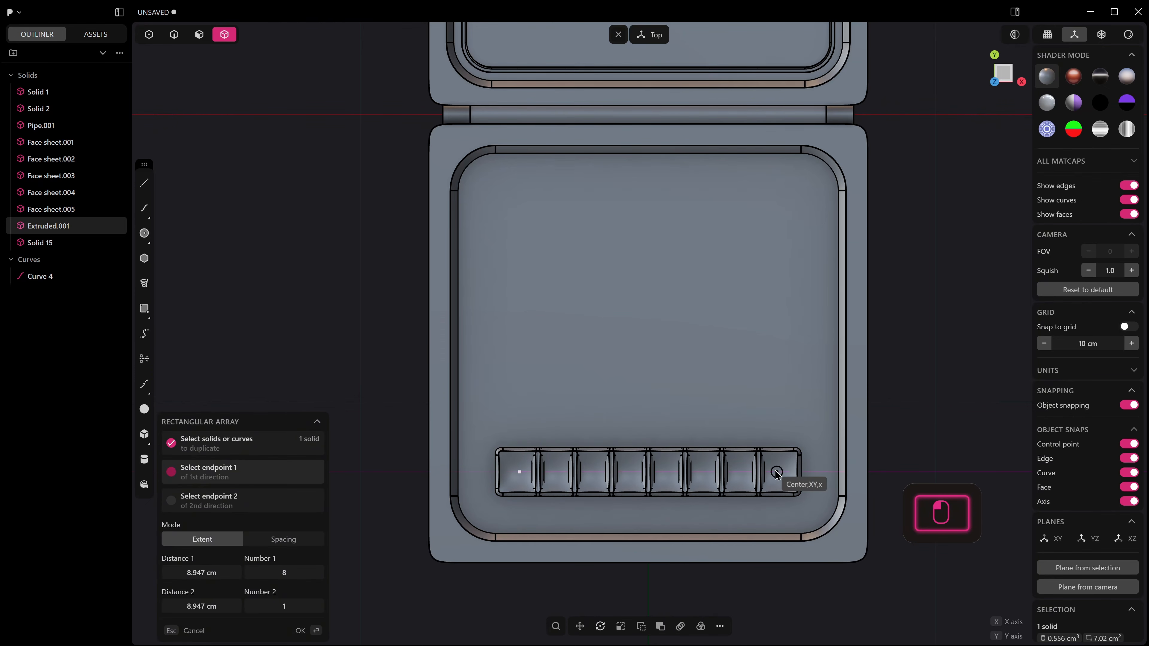
click(777, 474)
drag(312, 571, 285, 571)
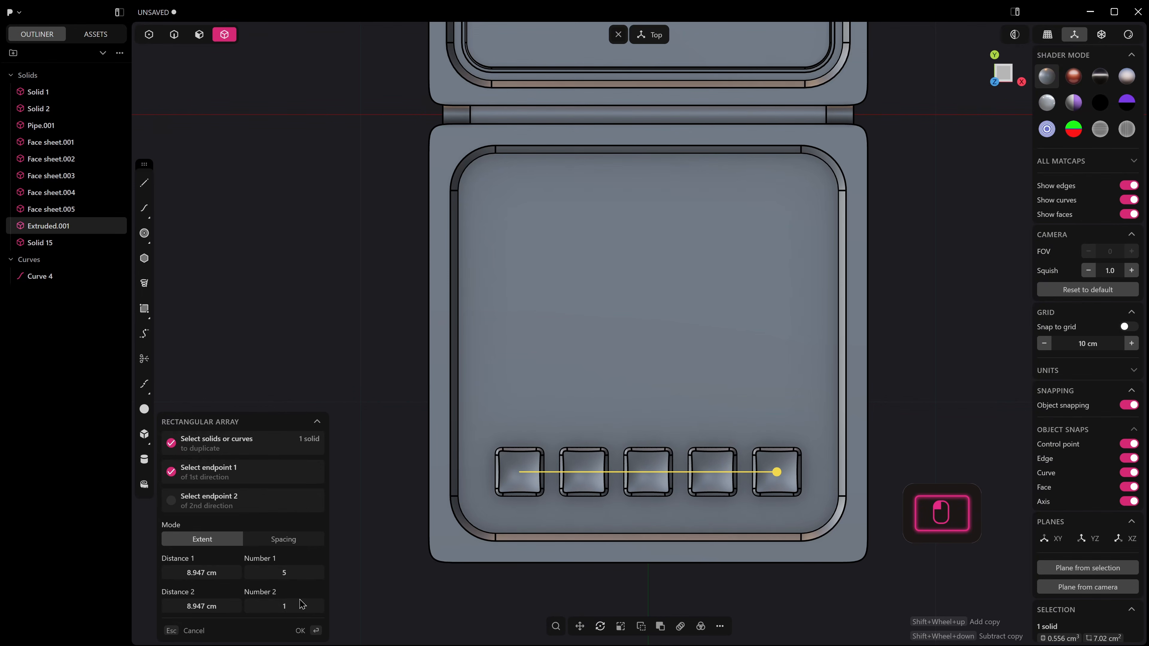
text(5)
key(Return)
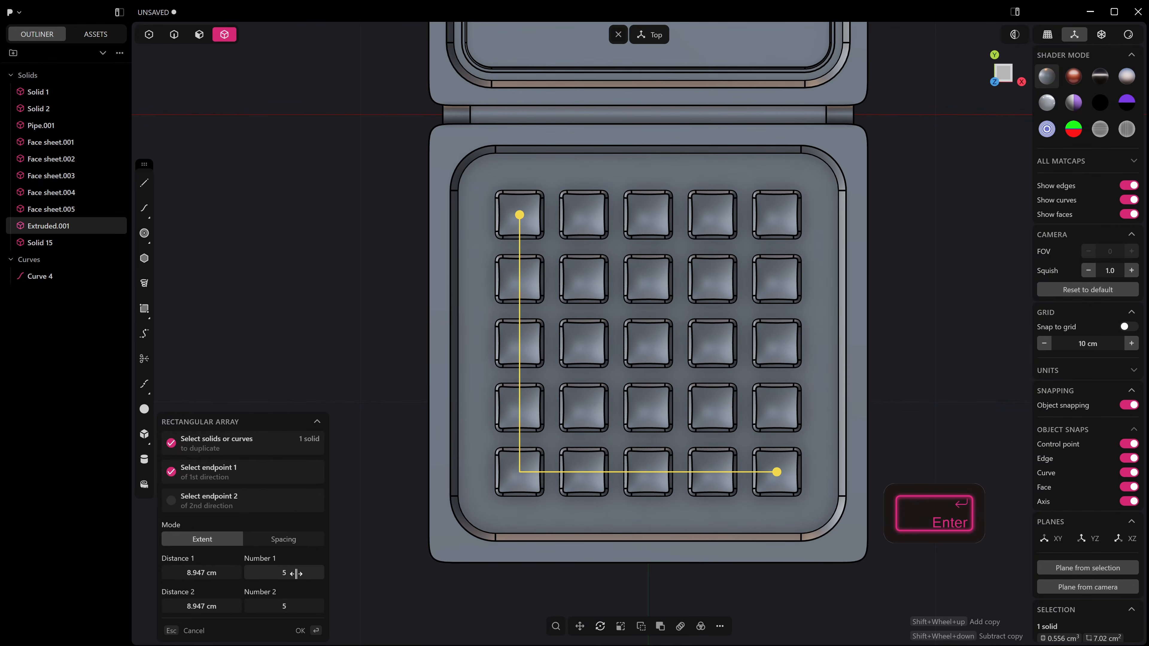
right_click(878, 210)
Isolate the 25 arrayed keys for face editing
middle_drag(780, 313, 651, 310)
scroll(655, 379, up, 3)
key(period)
key(3)
scroll(624, 441, down, 2)
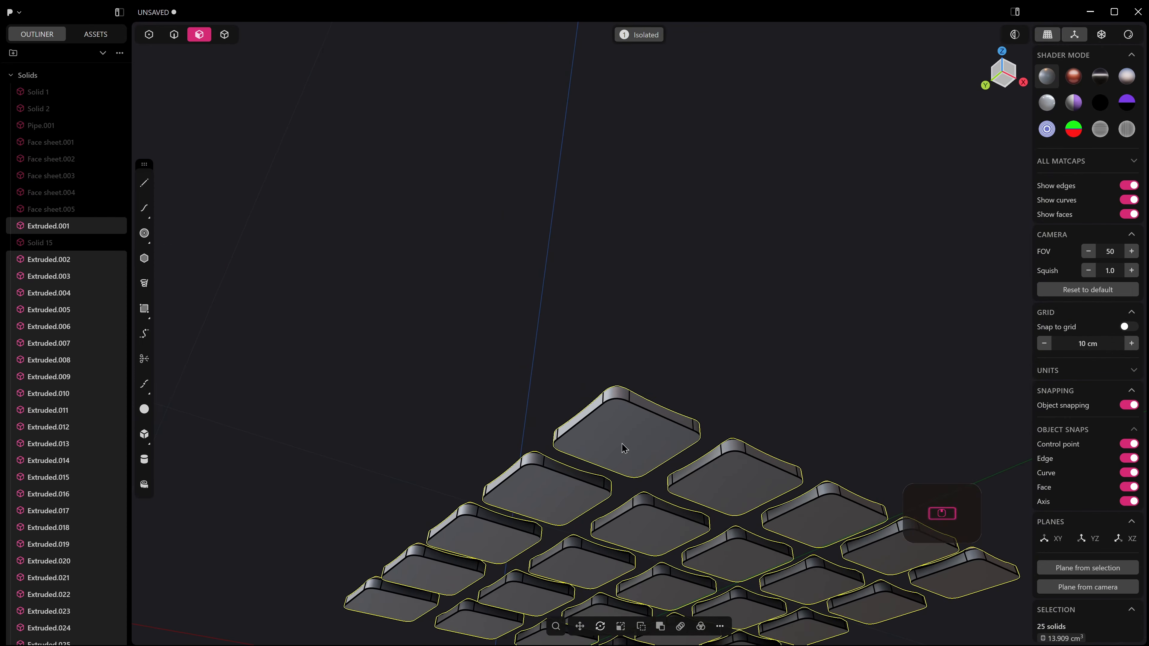
Select the bottom faces of all 25 keys, push them down 0.63 cm and exit isolation
key(KP_1)
shift+middle_drag(559, 450, 480, 400)
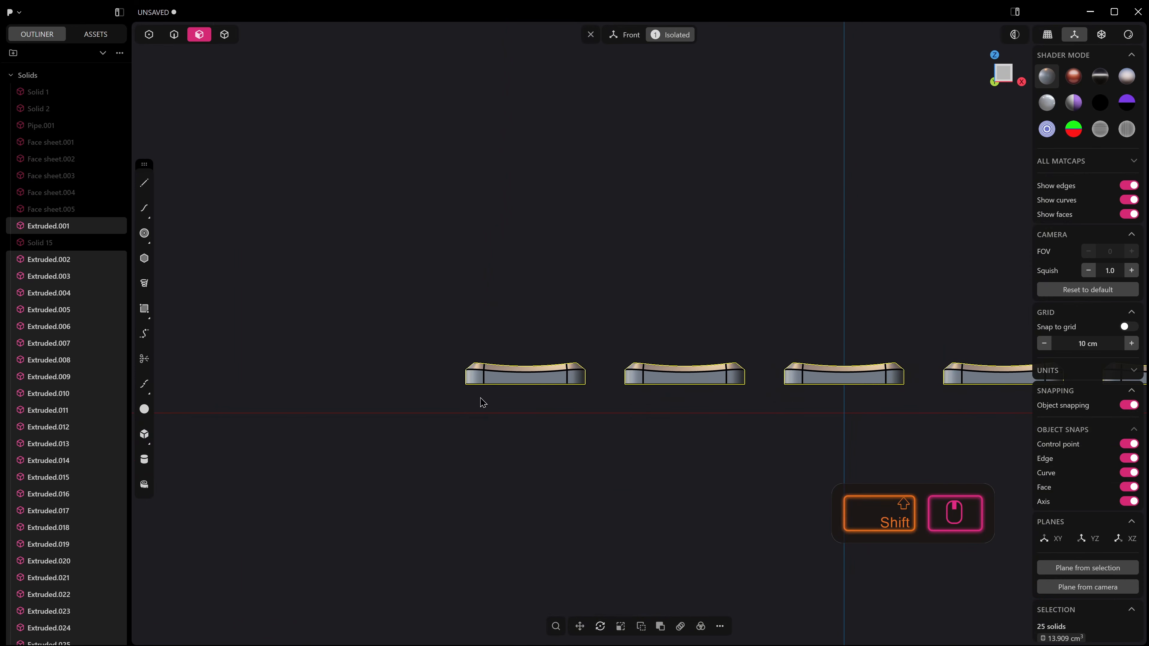
key(2)
scroll(507, 403, down, 5)
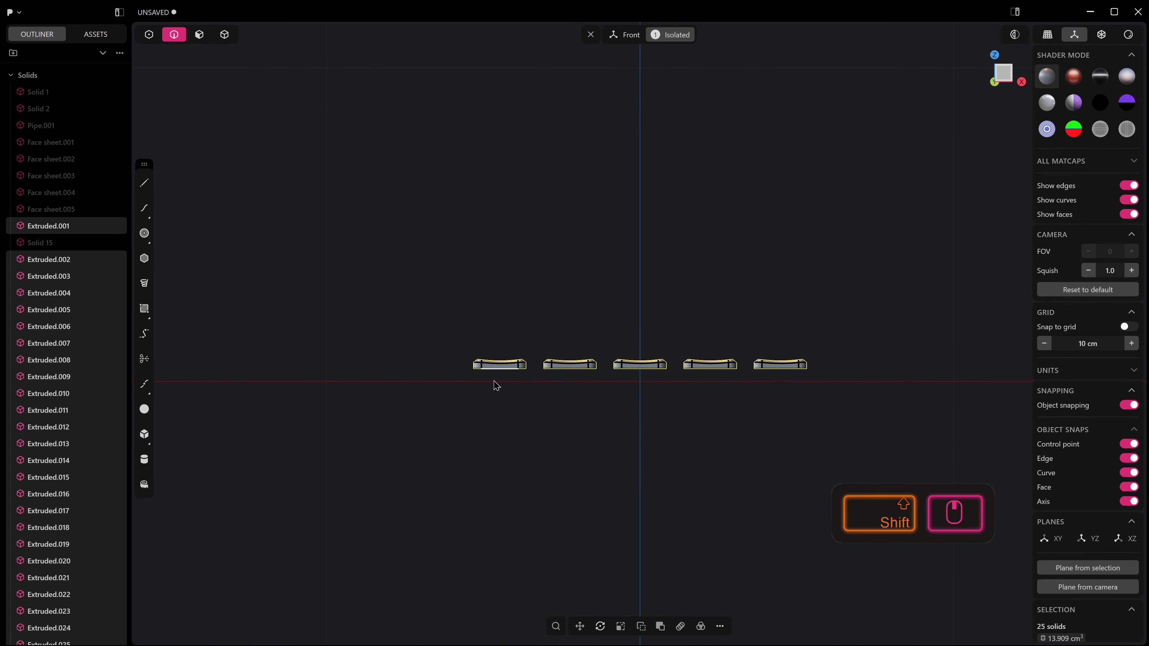
click(460, 380)
key(3)
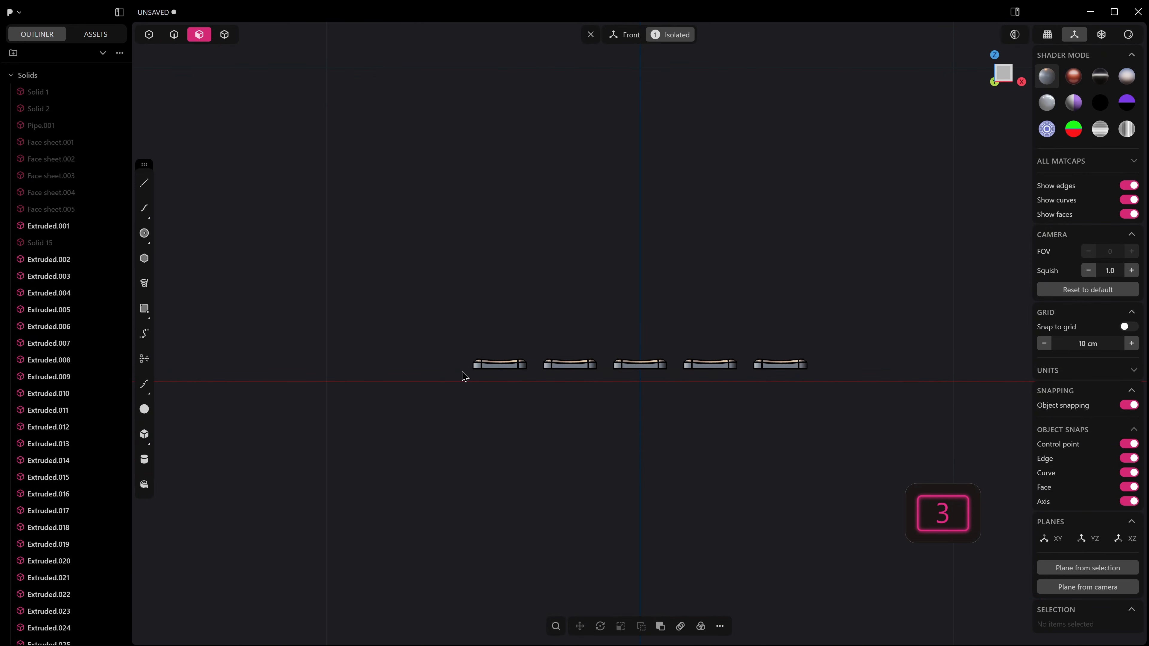
drag(465, 367, 878, 402)
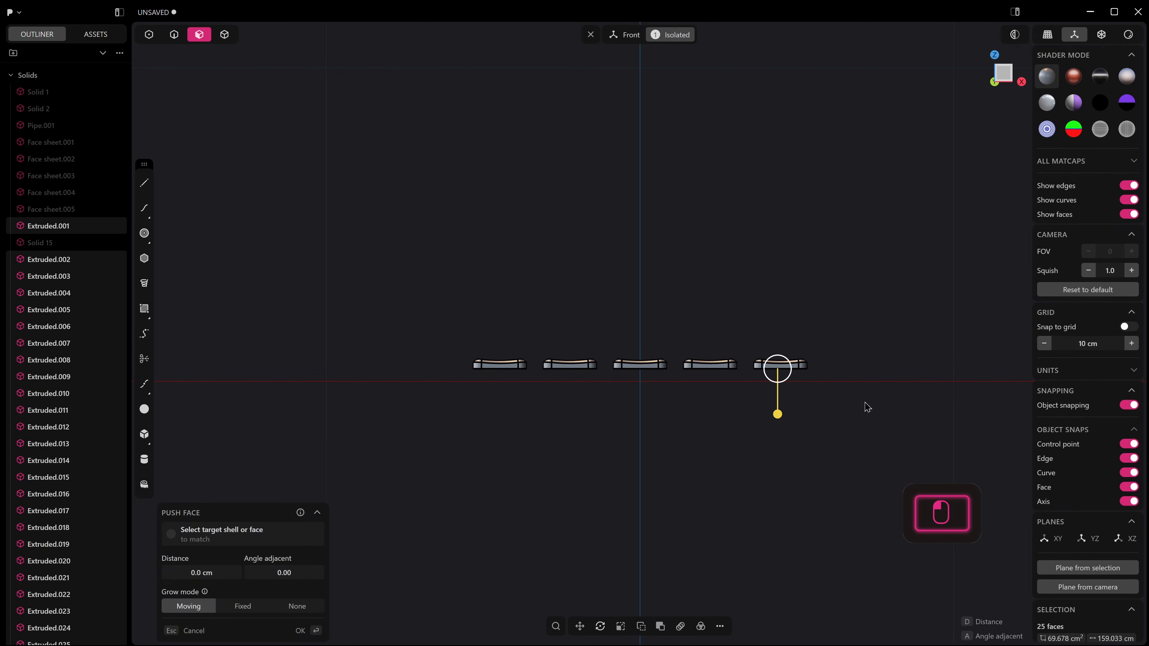
middle_drag(745, 397, 740, 363)
drag(752, 442, 757, 499)
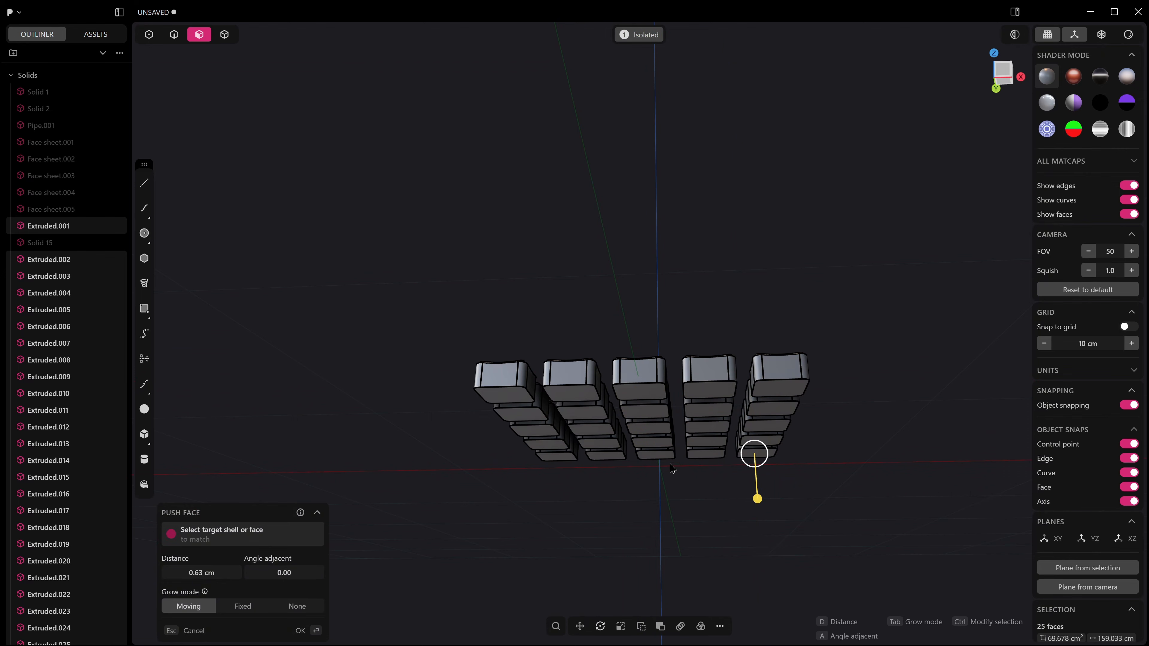
key(Escape)
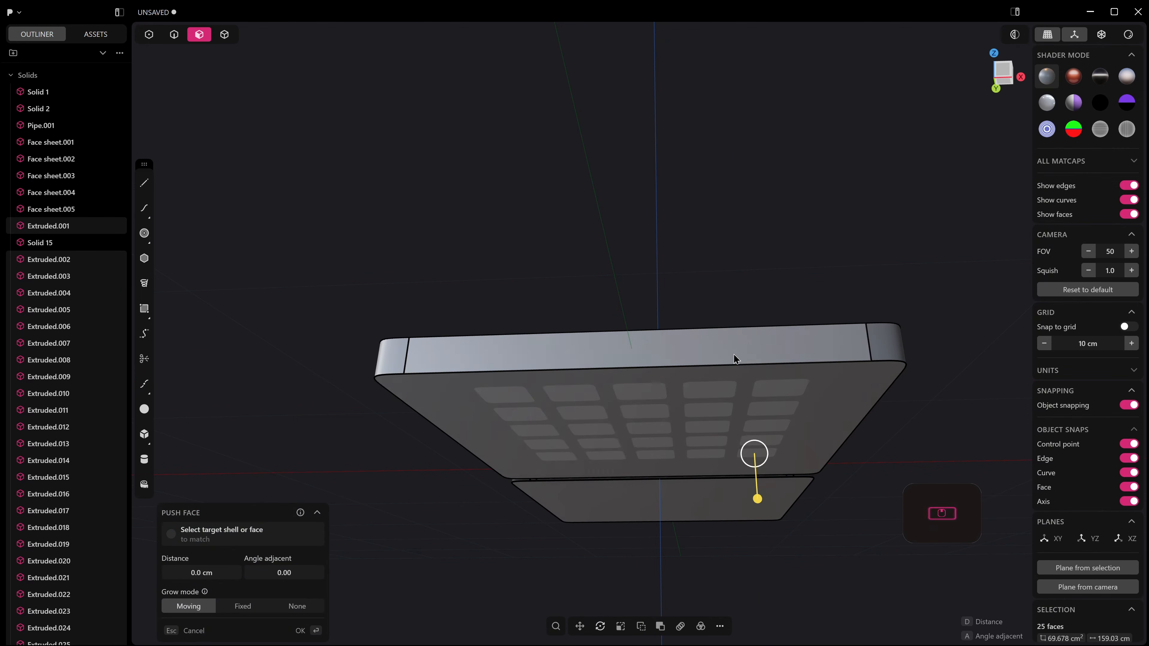
key(Escape)
Subtract all 25 keys from the calculator's lower half with a Boolean difference that keeps the tool bodies
click(689, 471)
key(q)
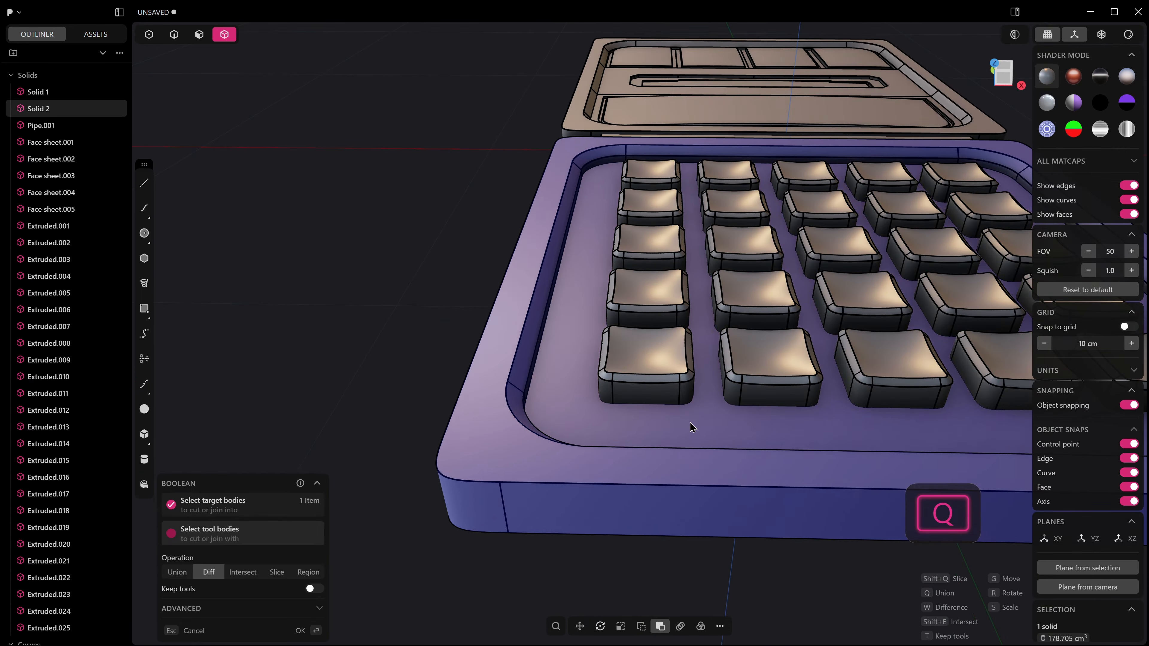
shift+drag(547, 249, 987, 493)
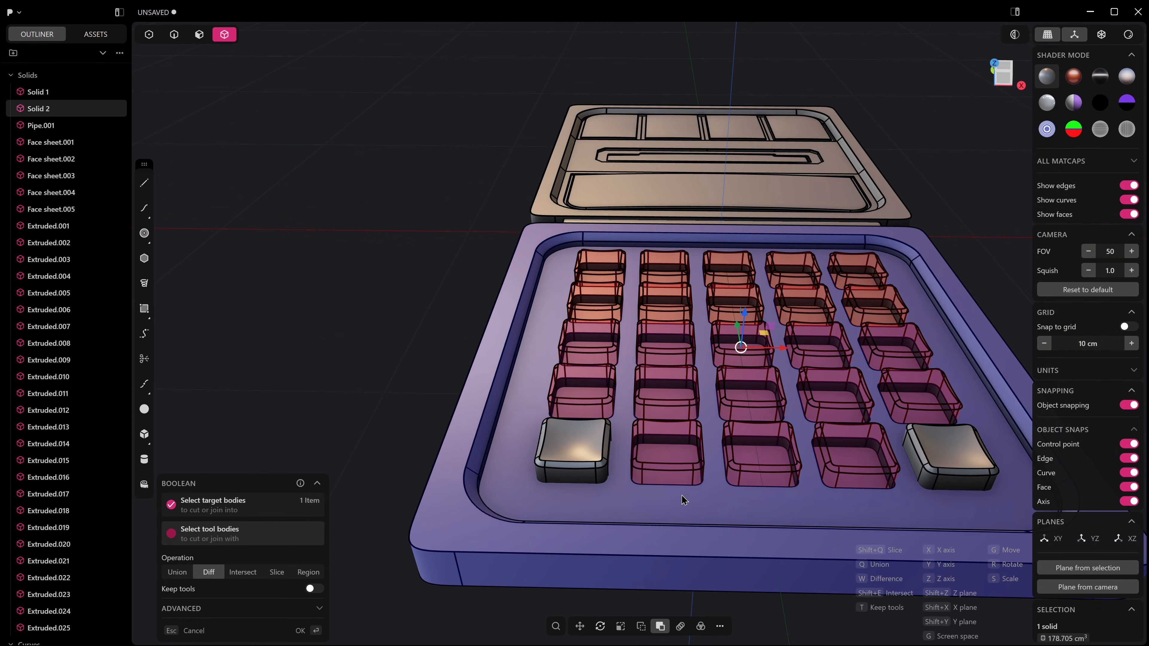
shift+click(579, 448)
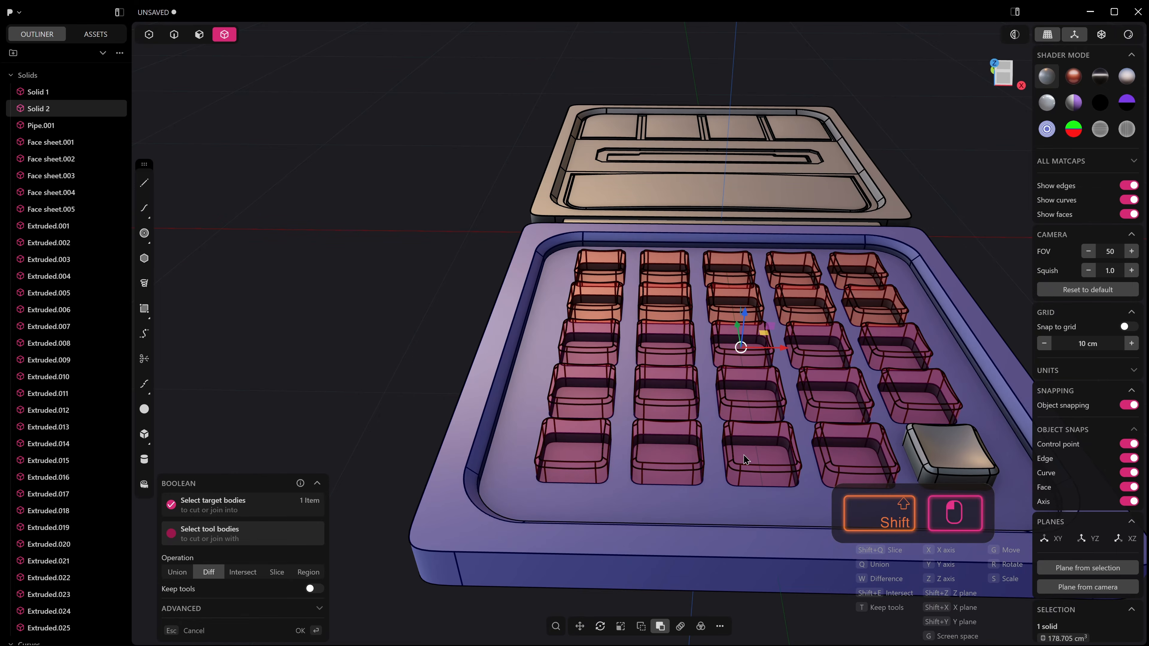
shift+click(929, 464)
key(t)
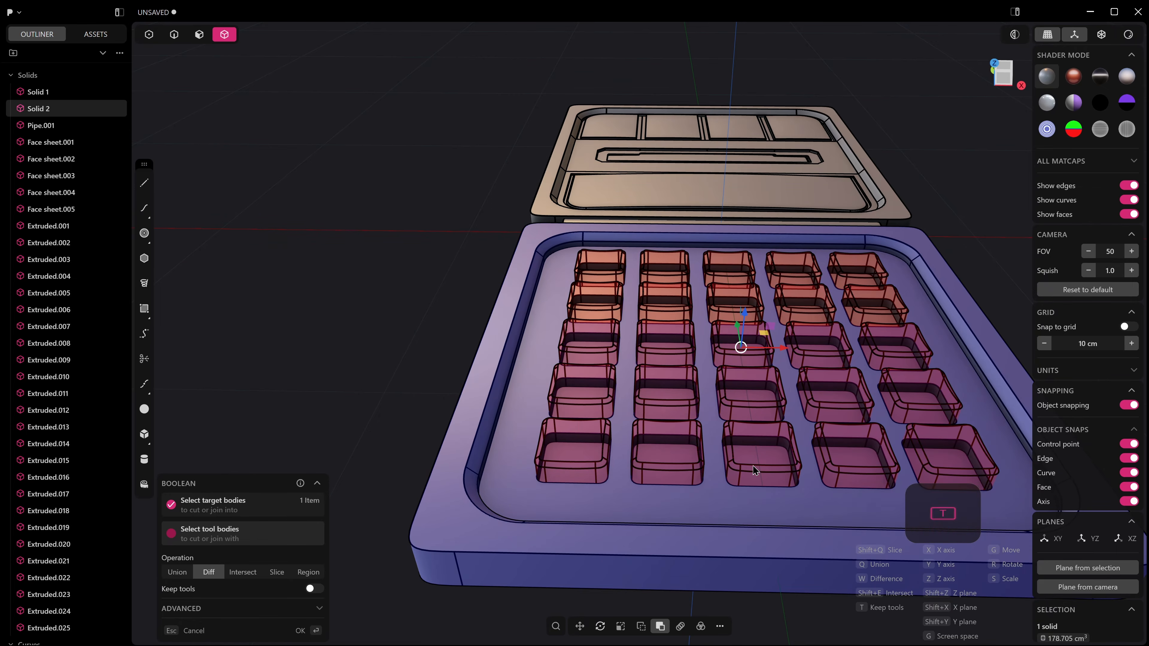
right_click(806, 296)
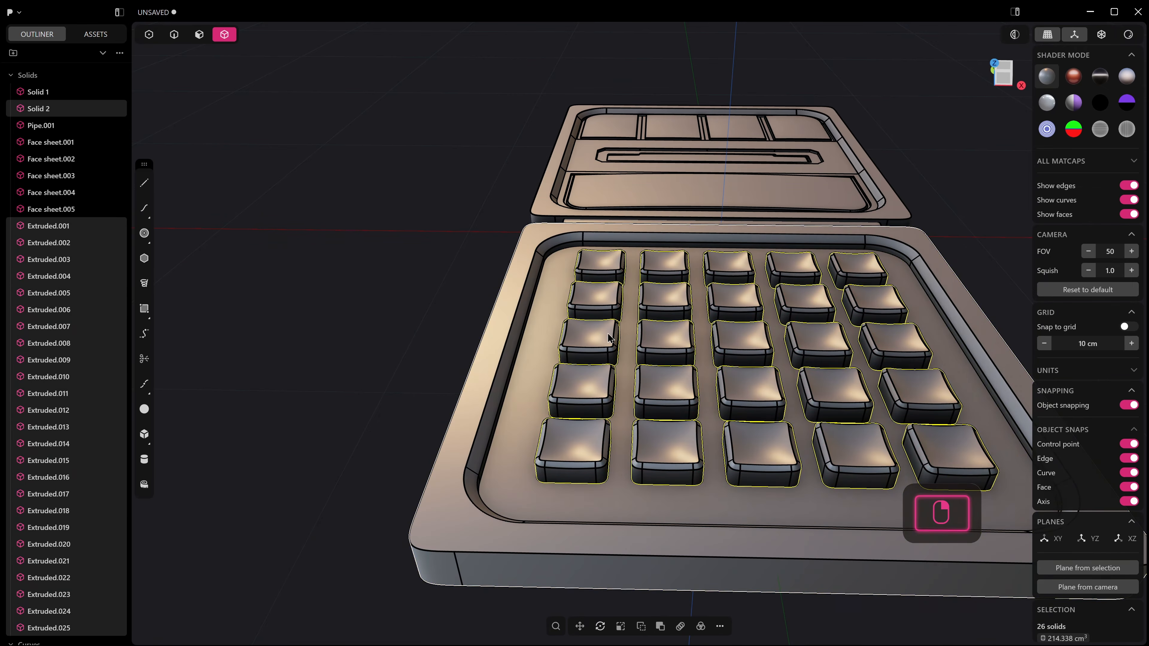
Drop the lower half from the selection and hide the 25 keys
middle_drag(608, 333, 610, 367)
scroll(610, 367, down, 2)
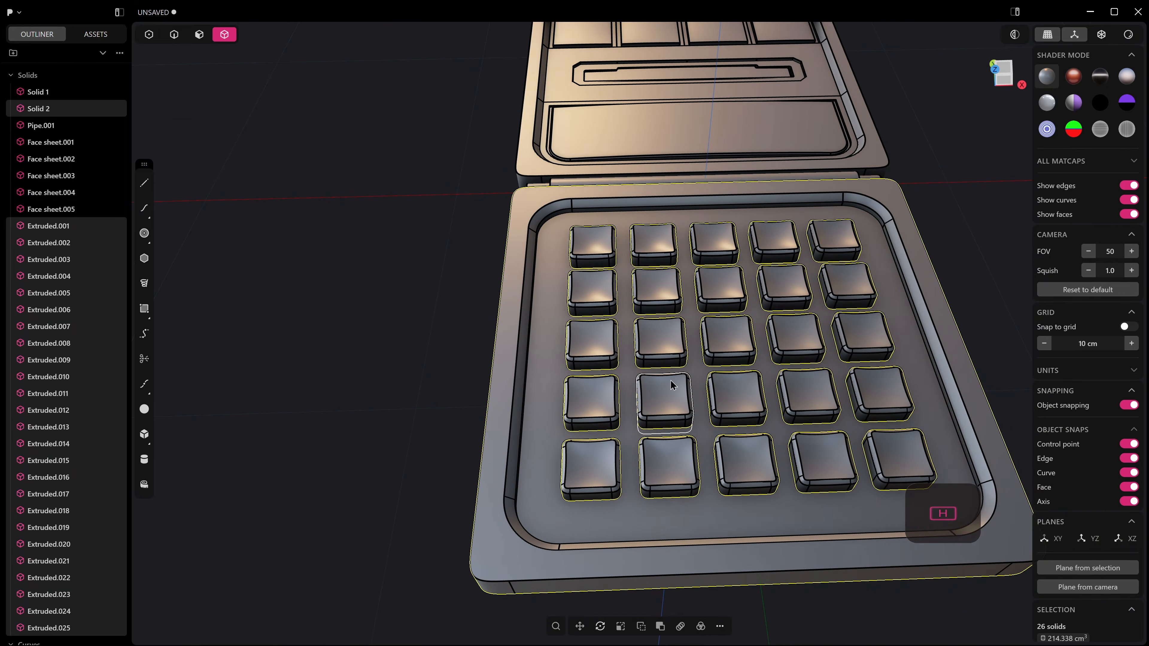
key(h)
key(ctrl+z)
ctrl+click(615, 515)
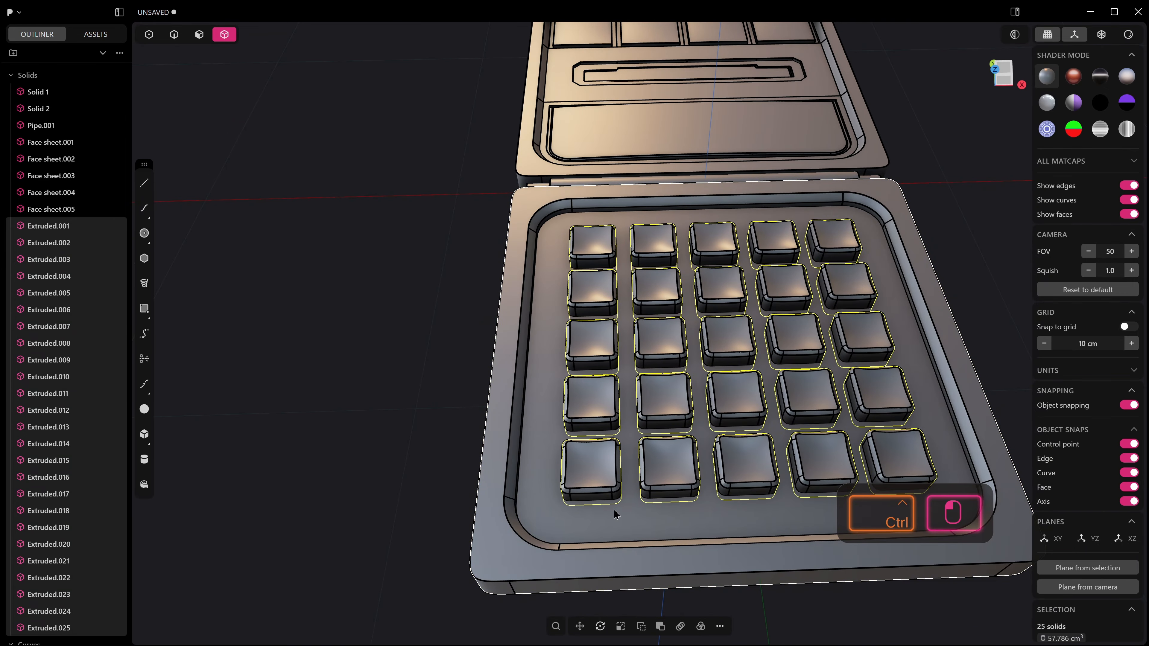
key(h)
Select the side walls of all five key pockets in the row nearest the hinge
scroll(617, 262, up, 5)
key(3)
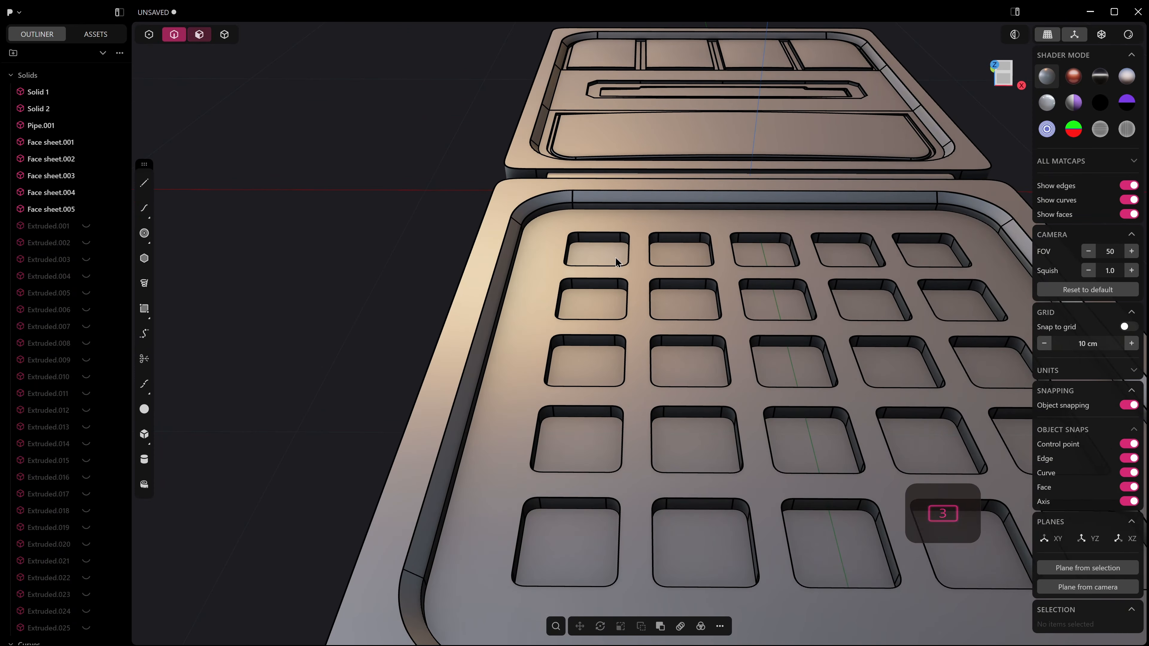
alt+click(603, 244)
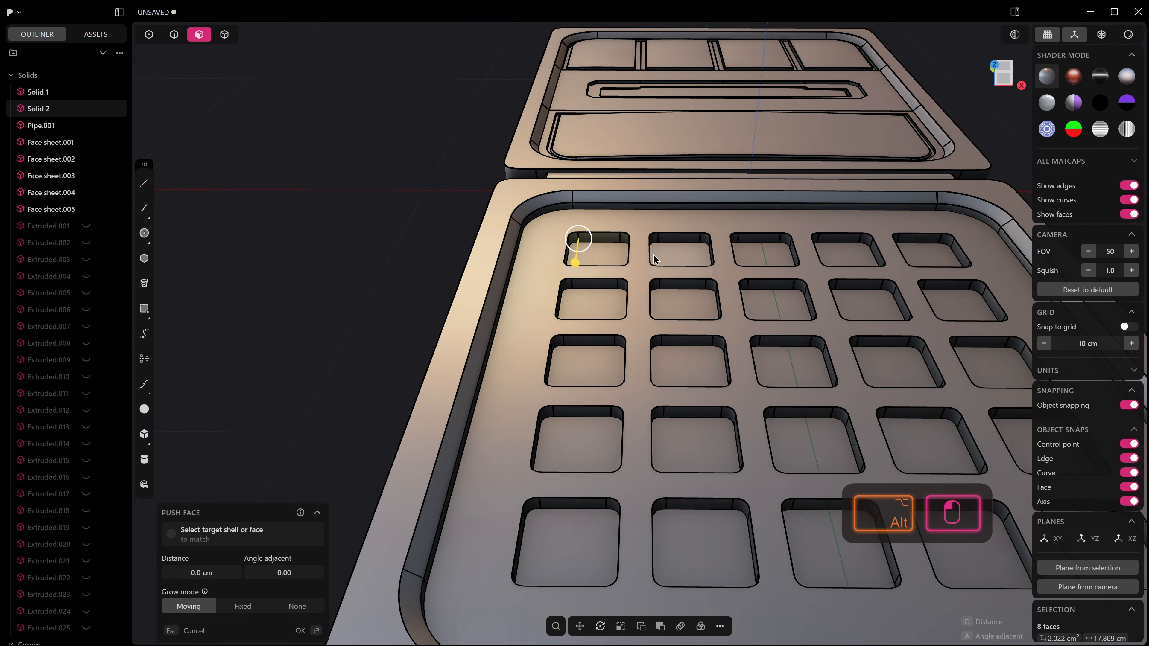
alt+shift+click(671, 239)
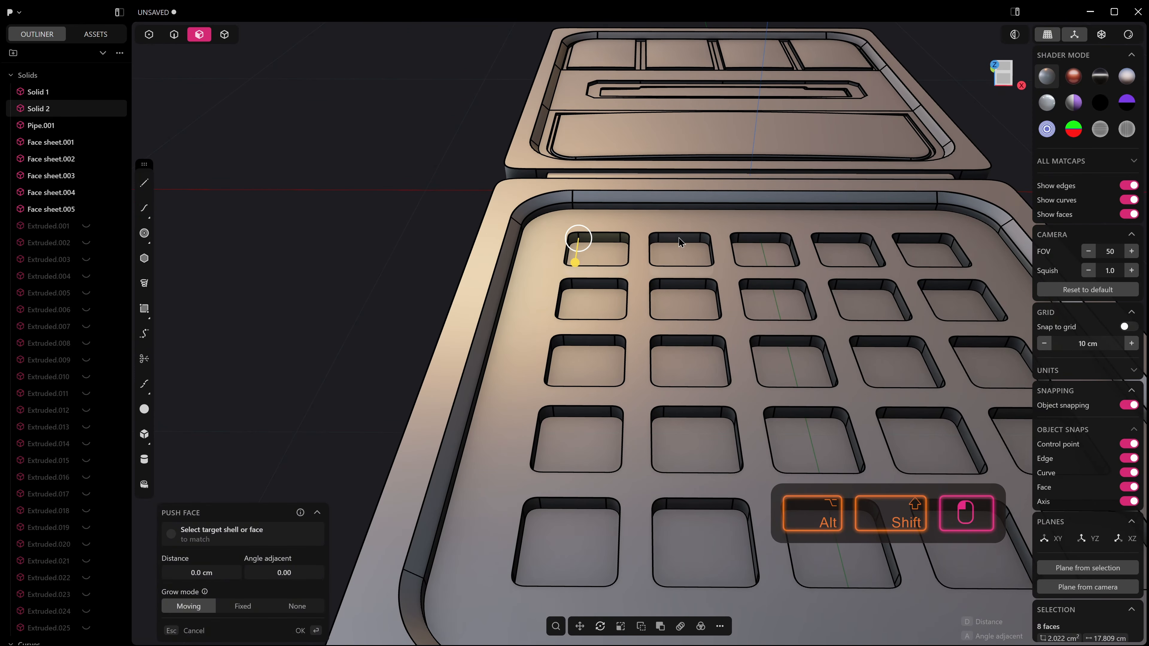
alt+shift+click(680, 242)
alt+shift+click(839, 244)
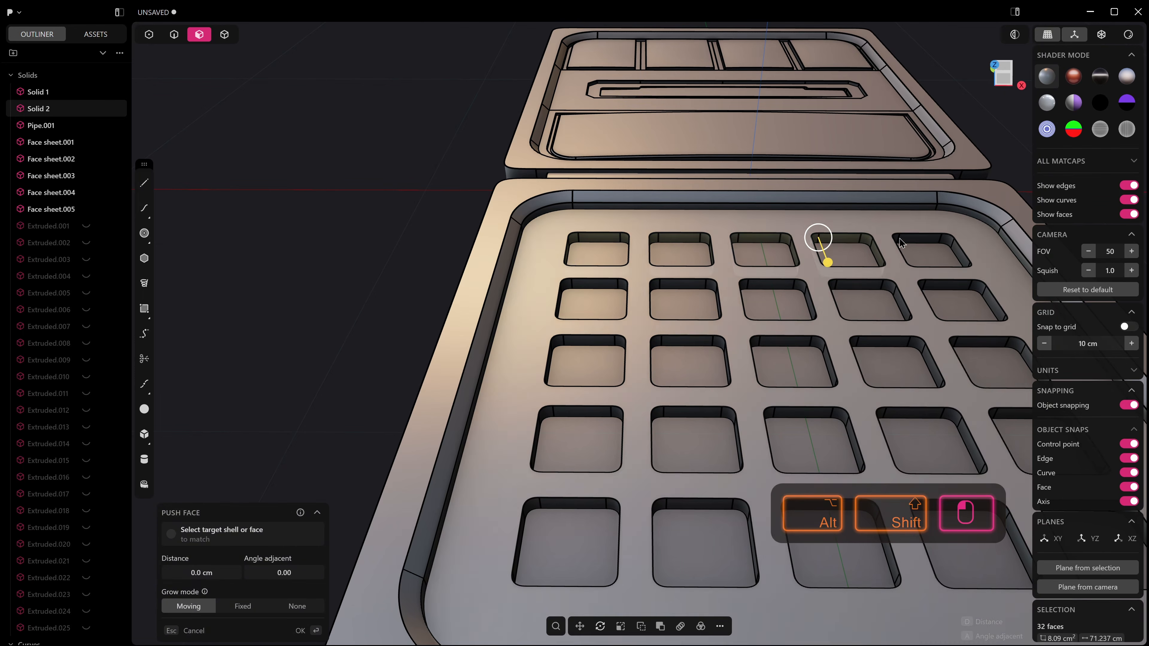
alt+shift+click(927, 240)
Add the side walls of the second row's pockets and of the third row's first pocket to the selection
alt+shift+click(586, 286)
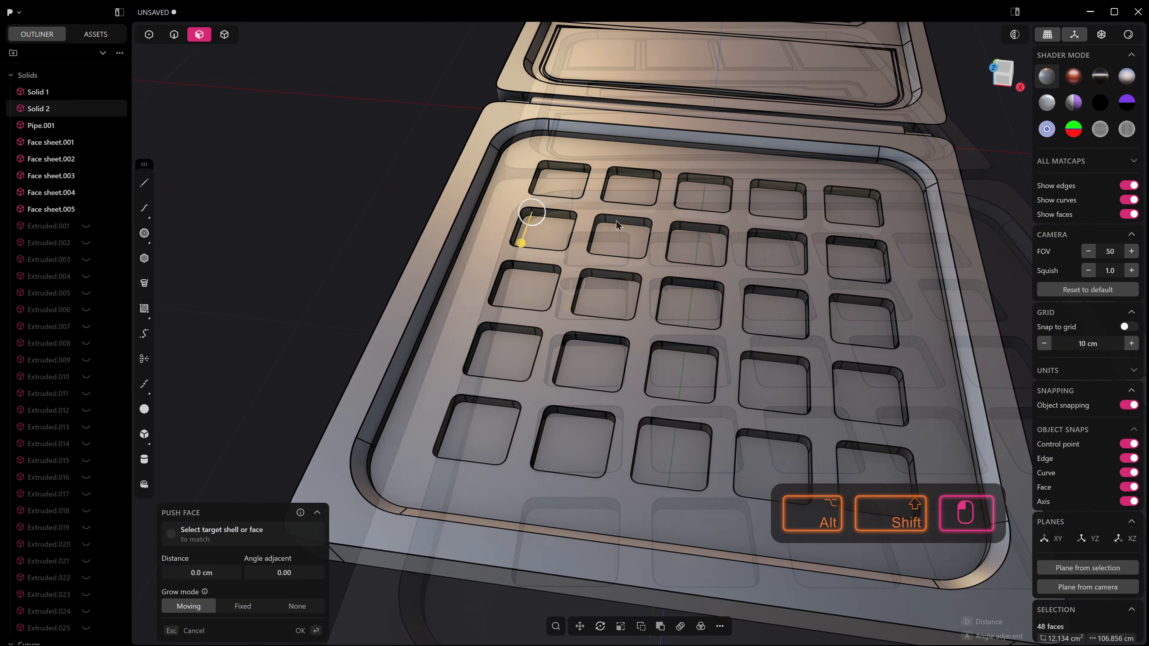
alt+shift+click(617, 226)
alt+shift+click(689, 232)
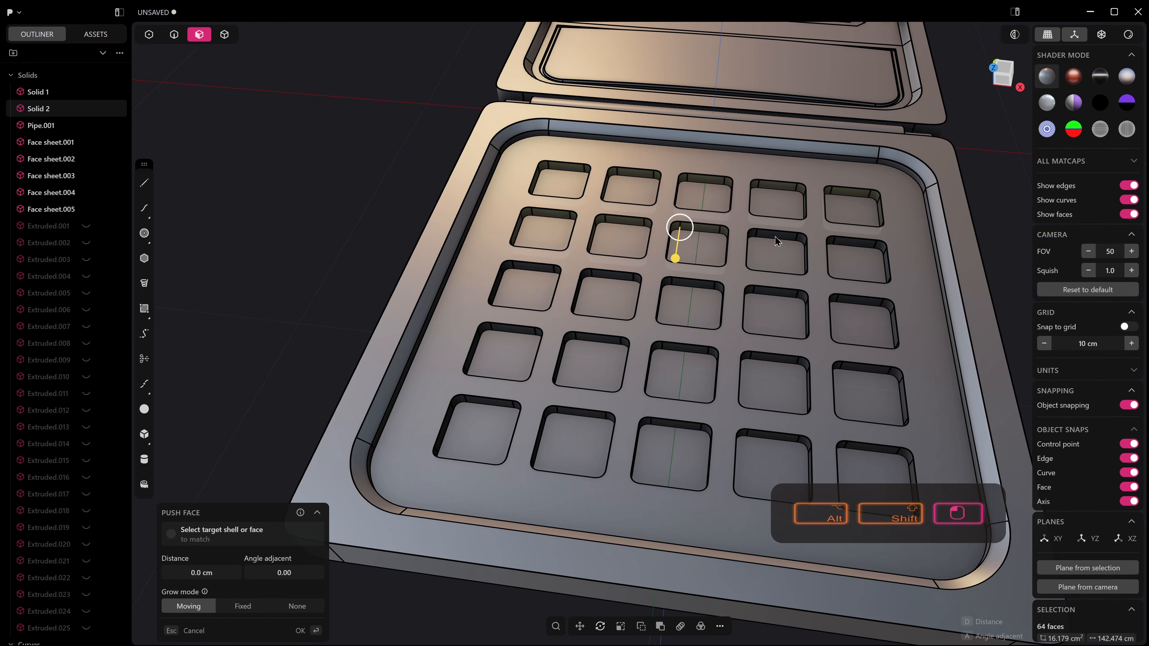
alt+shift+click(758, 236)
alt+shift+click(531, 269)
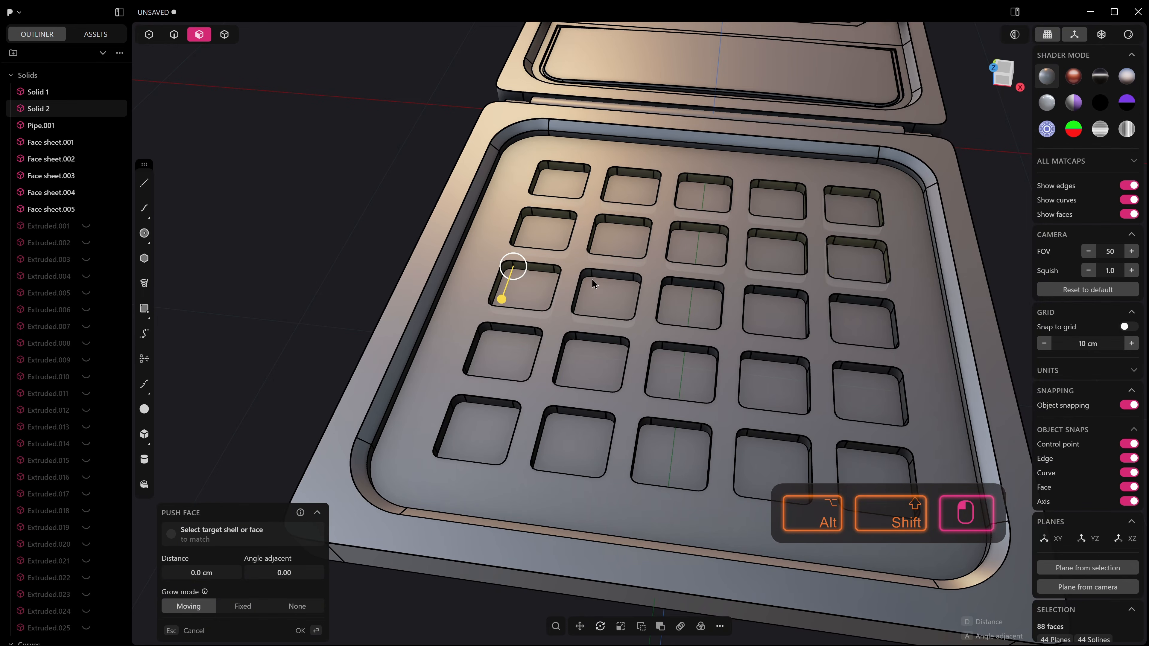
alt+shift+click(608, 278)
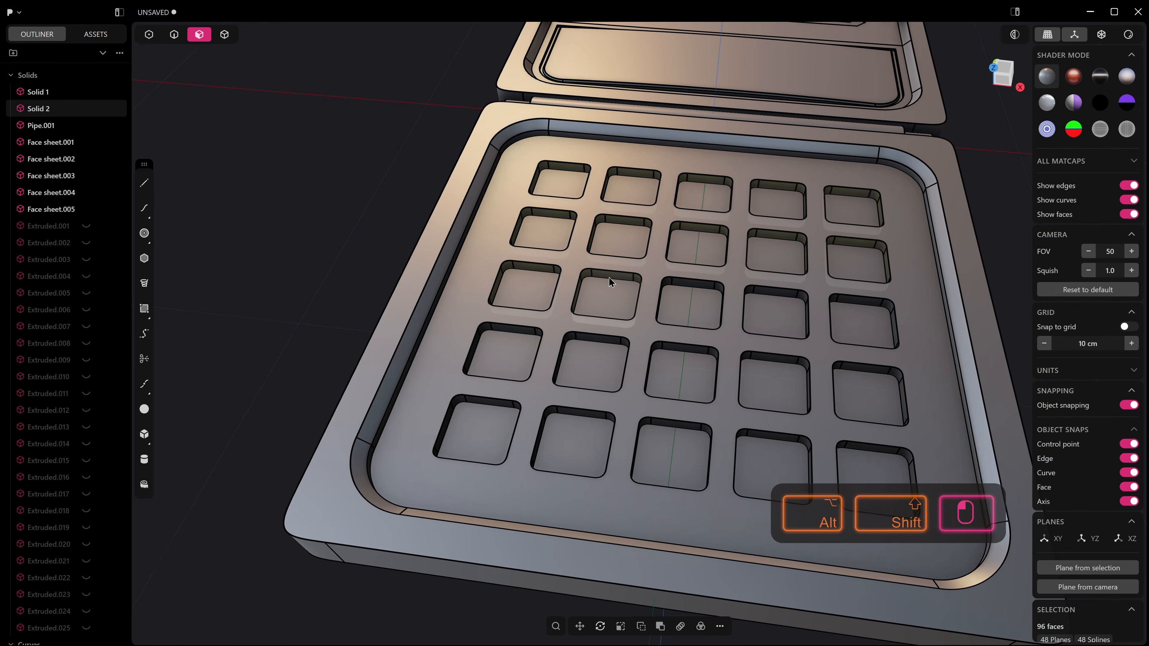
key(ctrl+z)
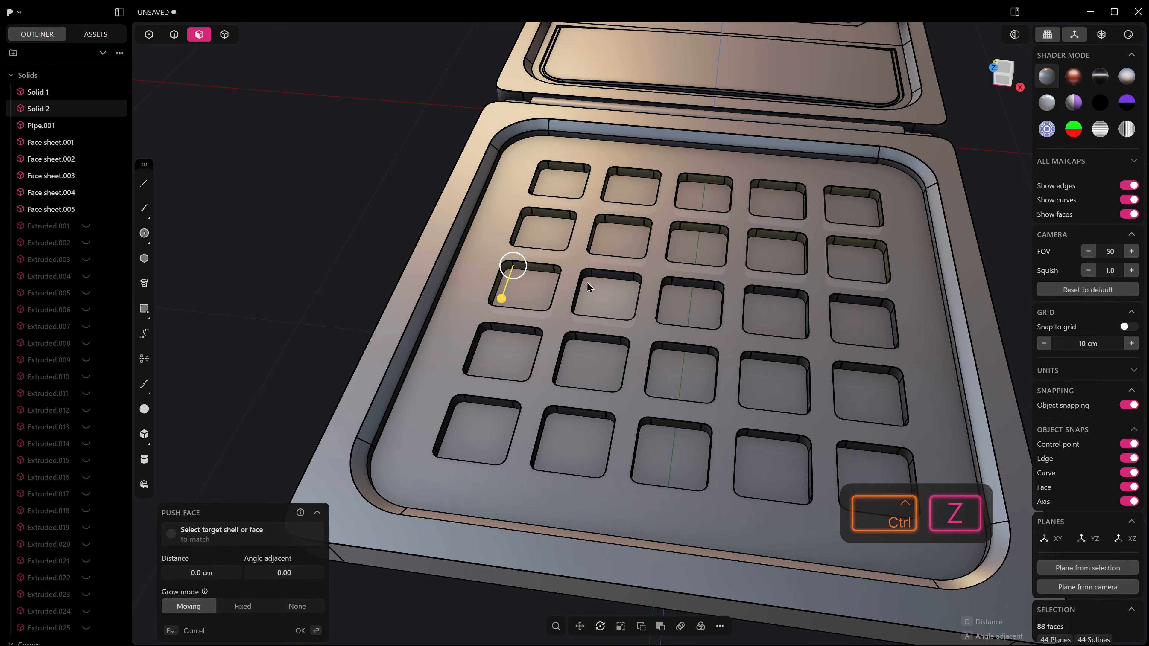
Push the selected pocket walls by -0.039 cm and copy that distance for reuse
click(500, 299)
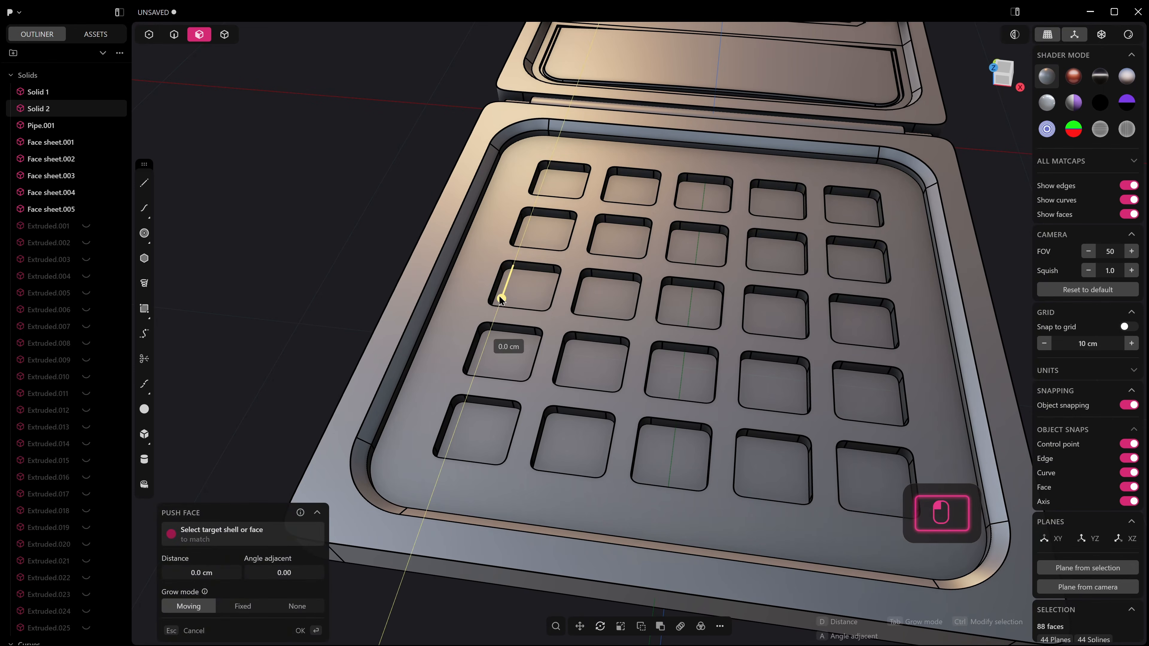
drag(500, 299, 501, 298)
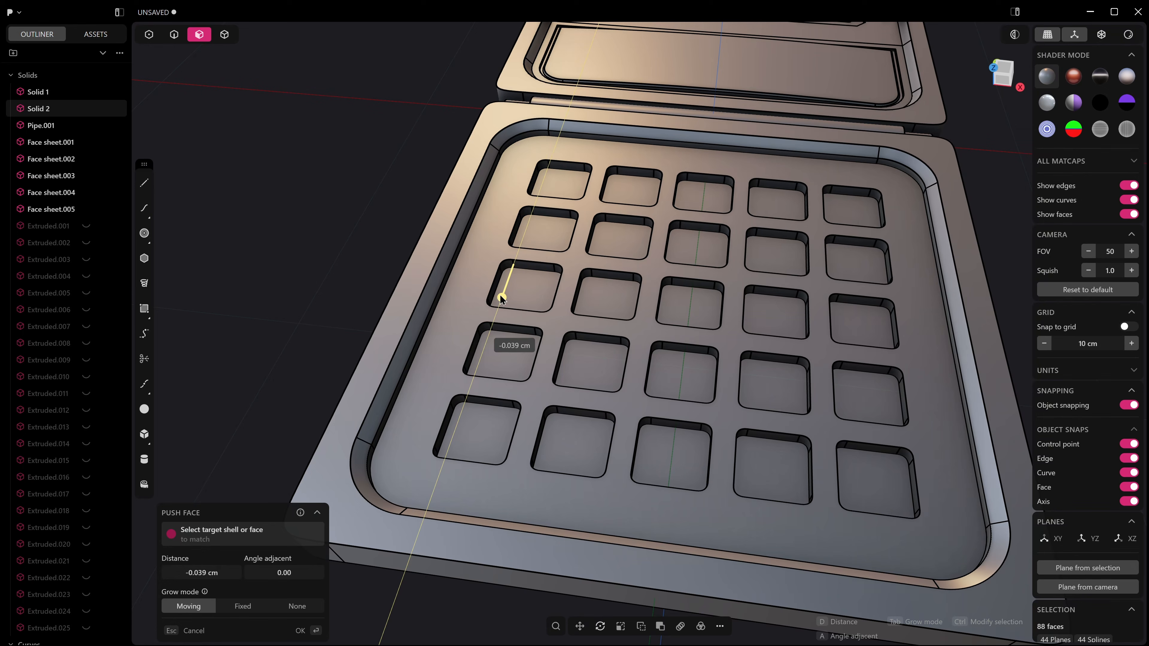
click(205, 572)
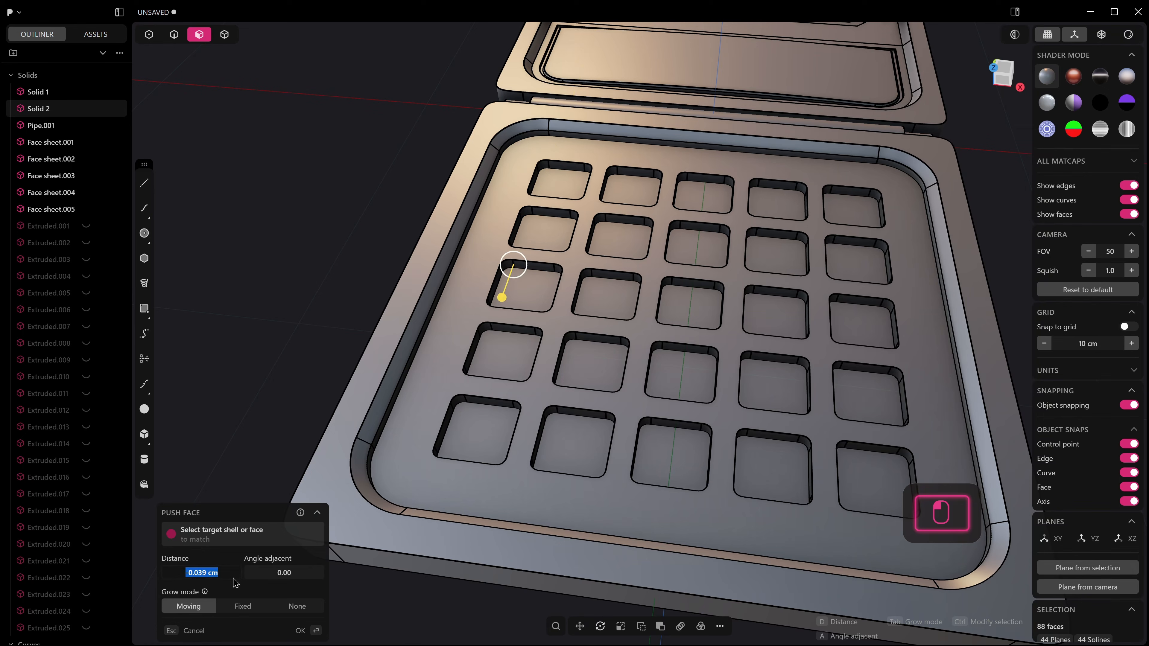
key(ctrl+c)
right_click(571, 342)
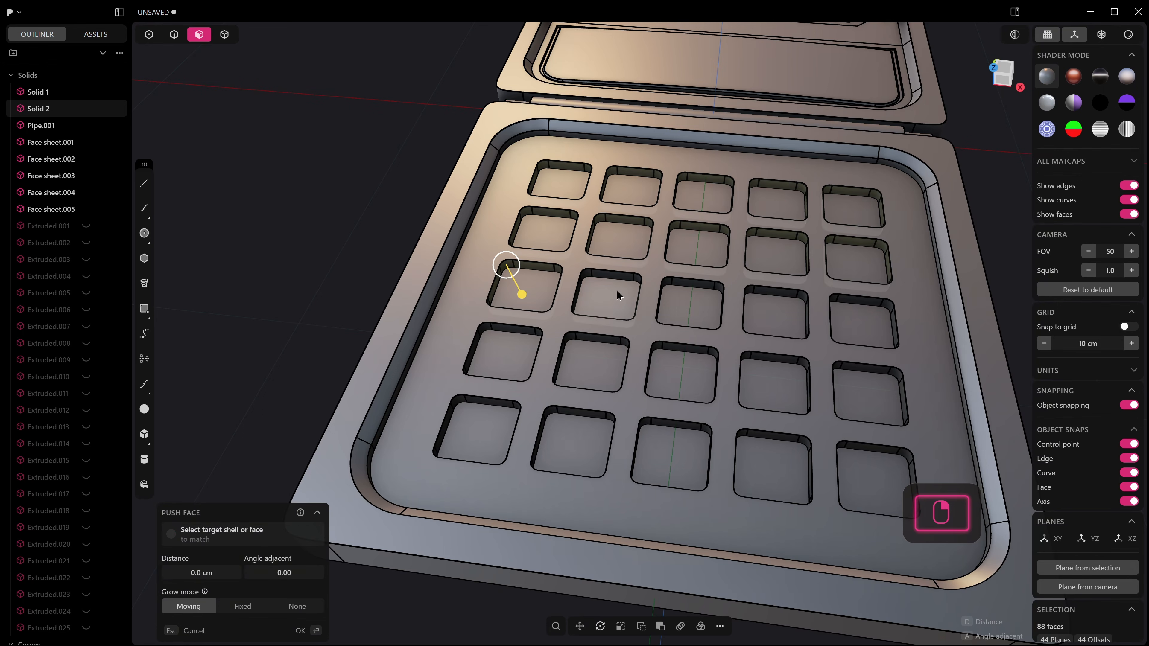
Select the walls of the next eleven pockets, up to the last row's second one, and push them by -0.039 cm
click(616, 282)
shift+click(696, 285)
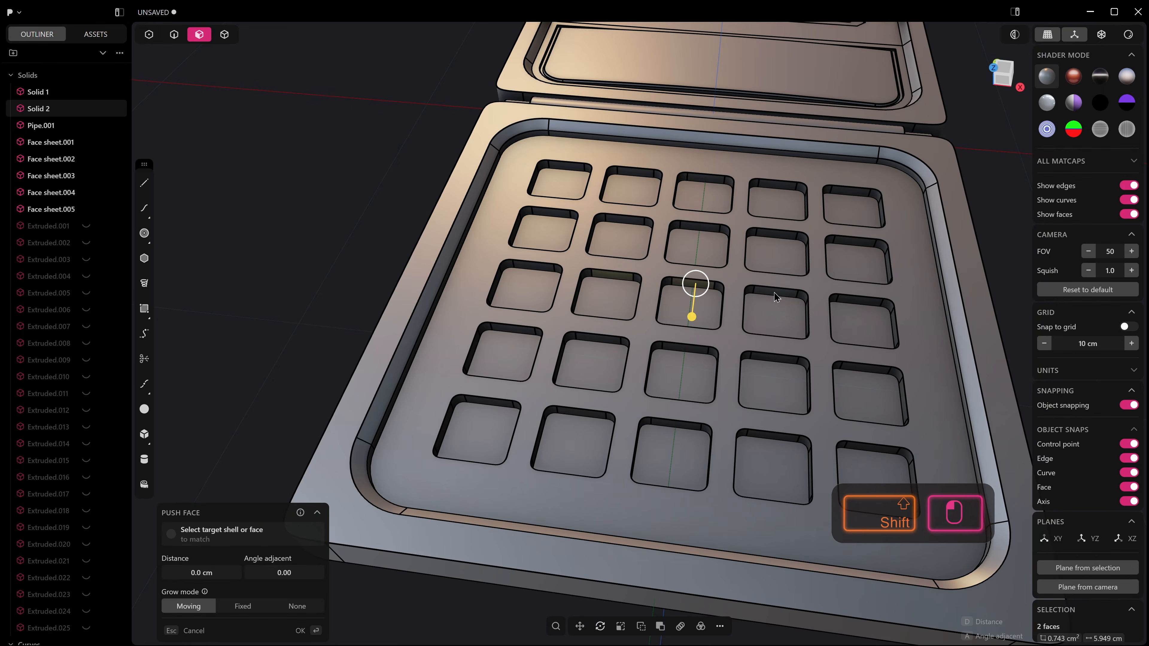
key(ctrl+z)
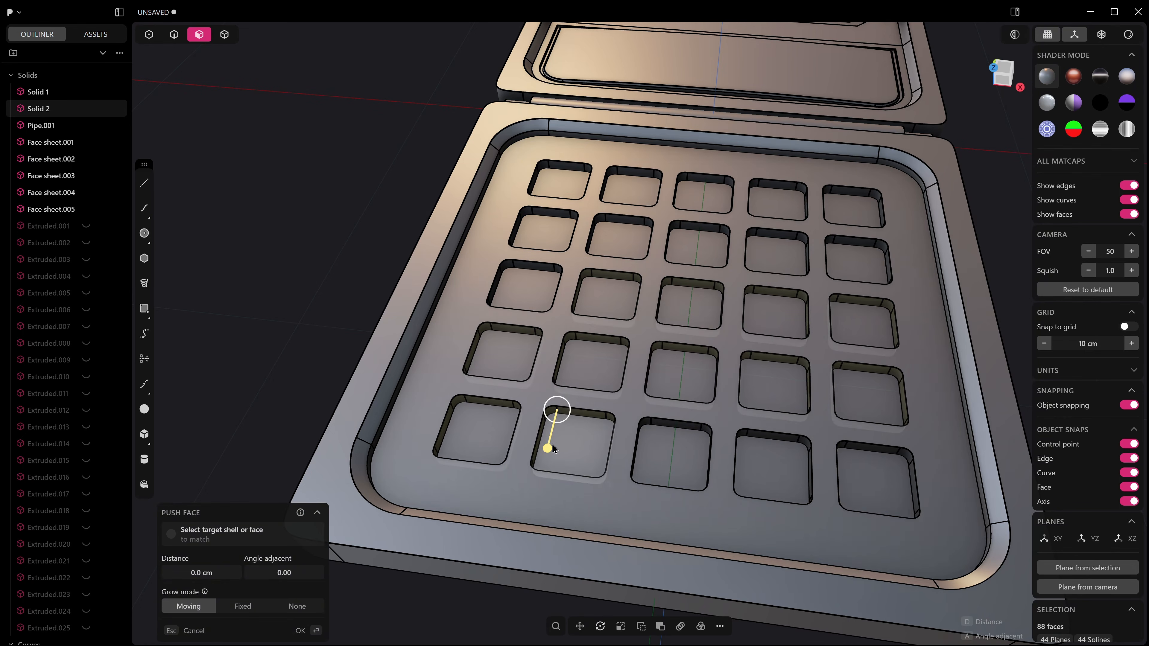
drag(547, 448, 549, 442)
click(222, 578)
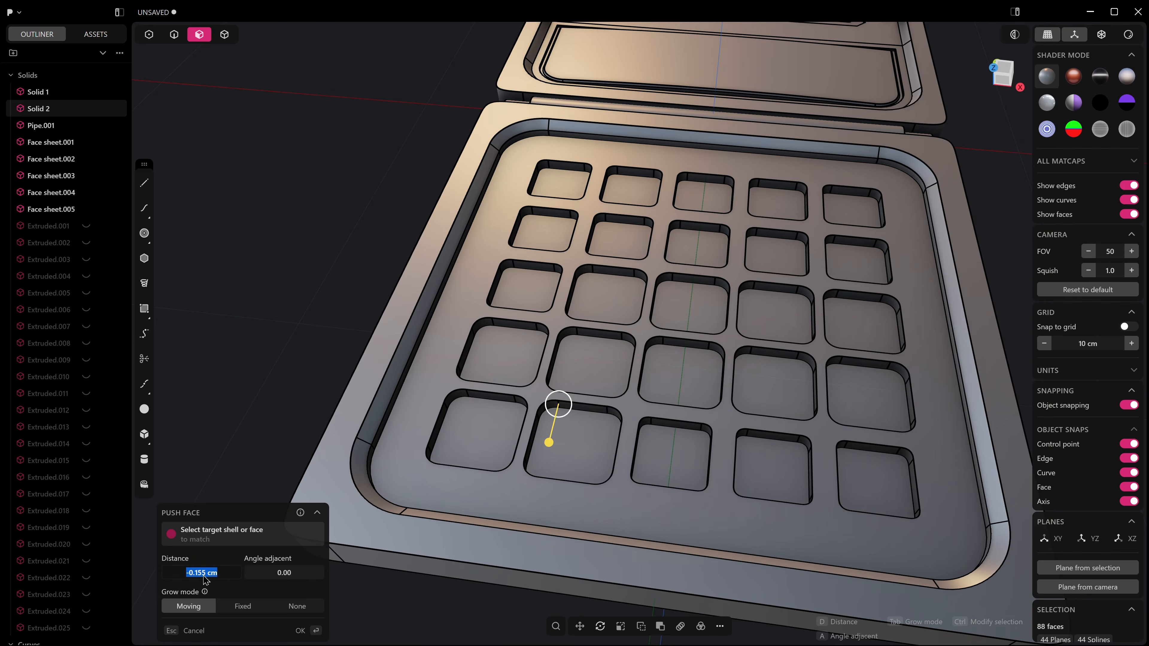
key(ctrl+v)
key(Return)
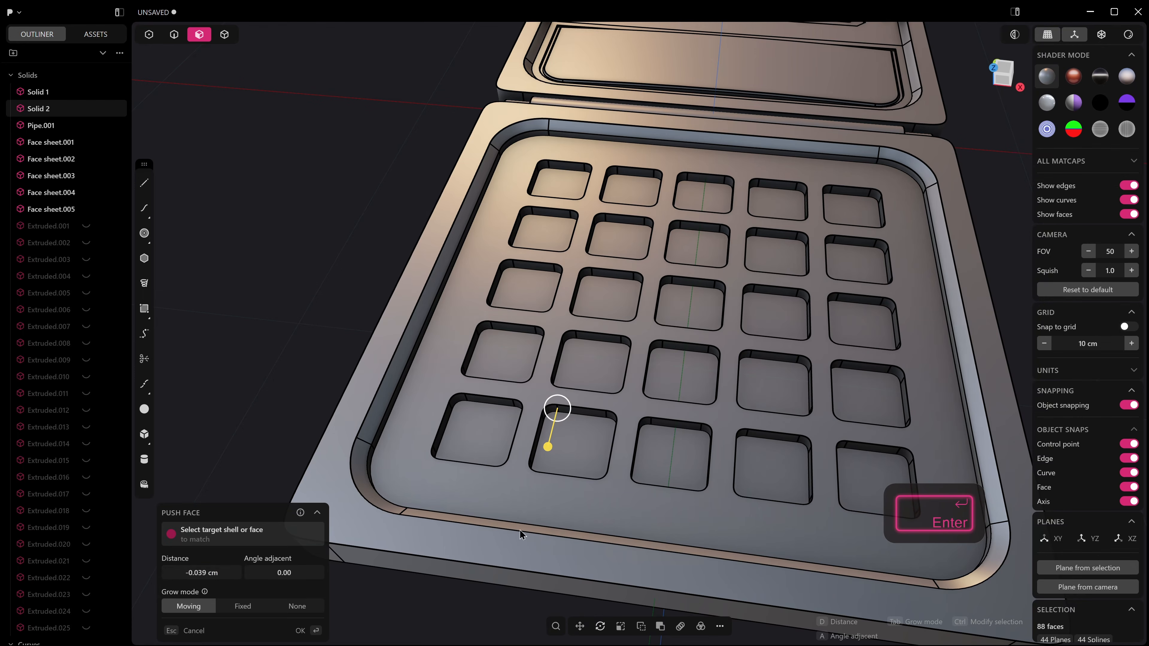
right_click(658, 386)
Push the side walls of the last three pockets in the front row by -0.039 cm
mouse_move(669, 403)
middle_down()
mouse_move(677, 436)
mouse_move(681, 400)
mouse_move(678, 410)
middle_up()
click(682, 433)
alt+shift+click(655, 429)
alt+shift+click(755, 433)
alt+shift+click(847, 440)
drag(852, 480, 853, 475)
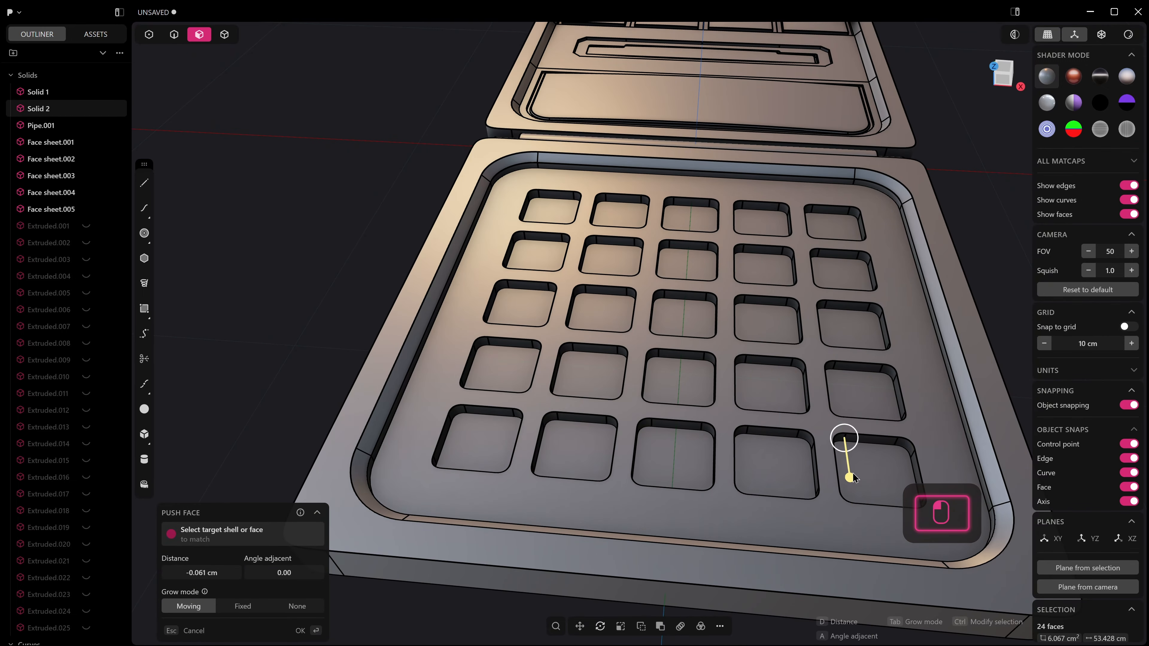
click(243, 573)
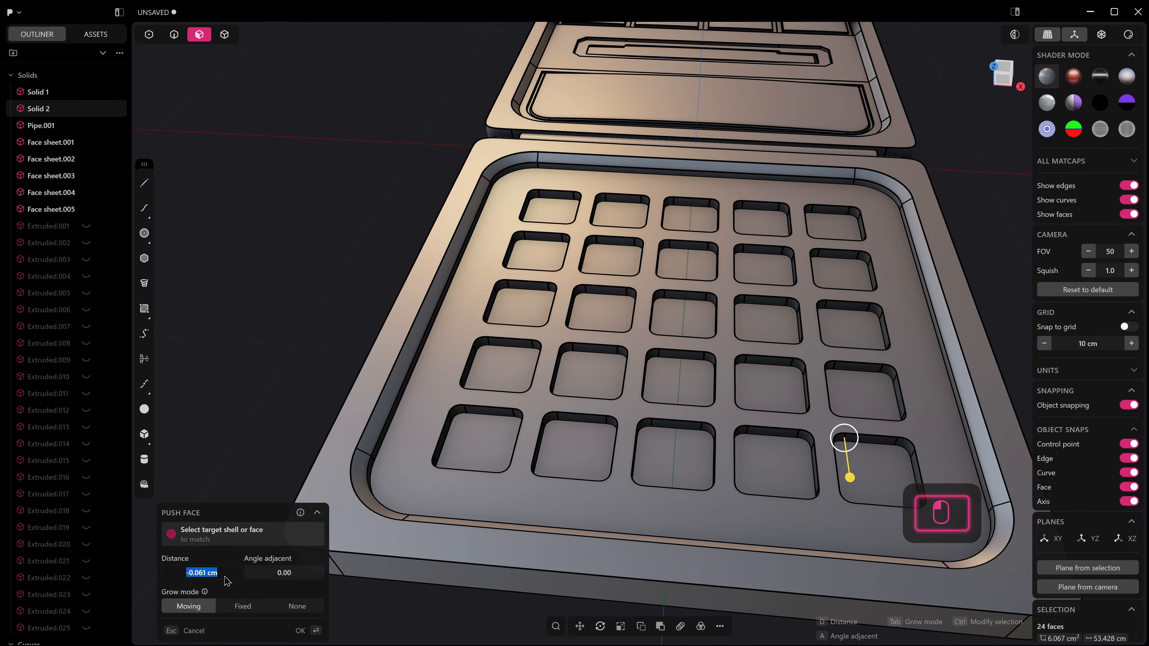
key(ctrl+v)
key(Return)
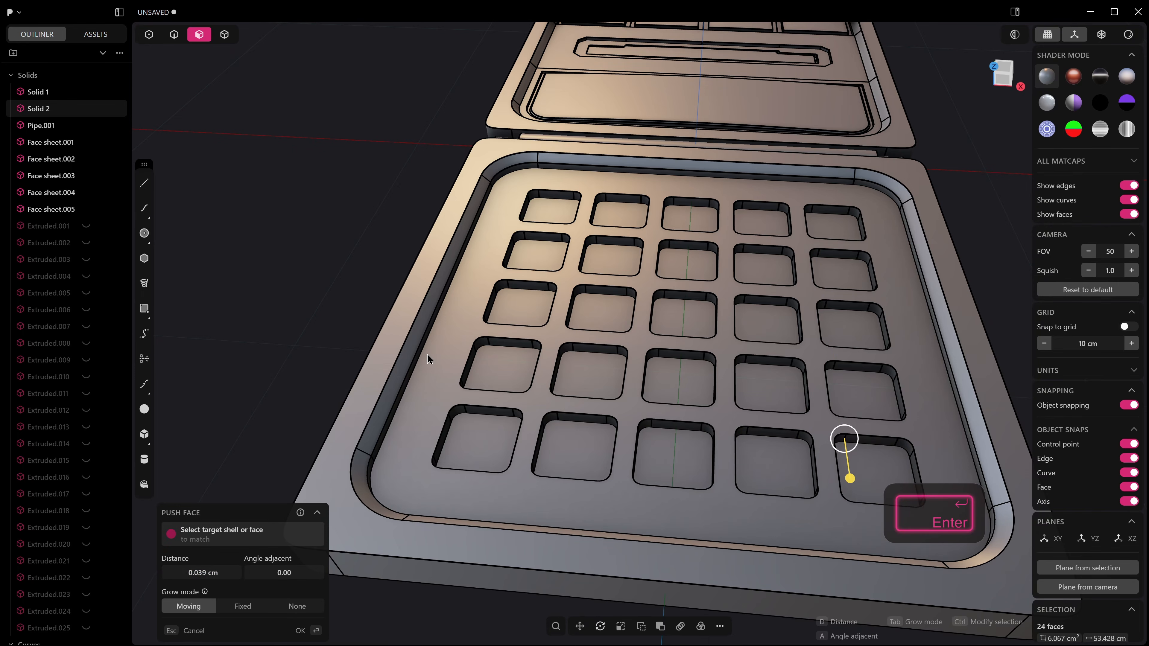
Unhide the 25 keys and inspect them in their widened pockets
middle_drag(428, 359, 645, 348)
key(alt+h)
scroll(626, 358, up, 3)
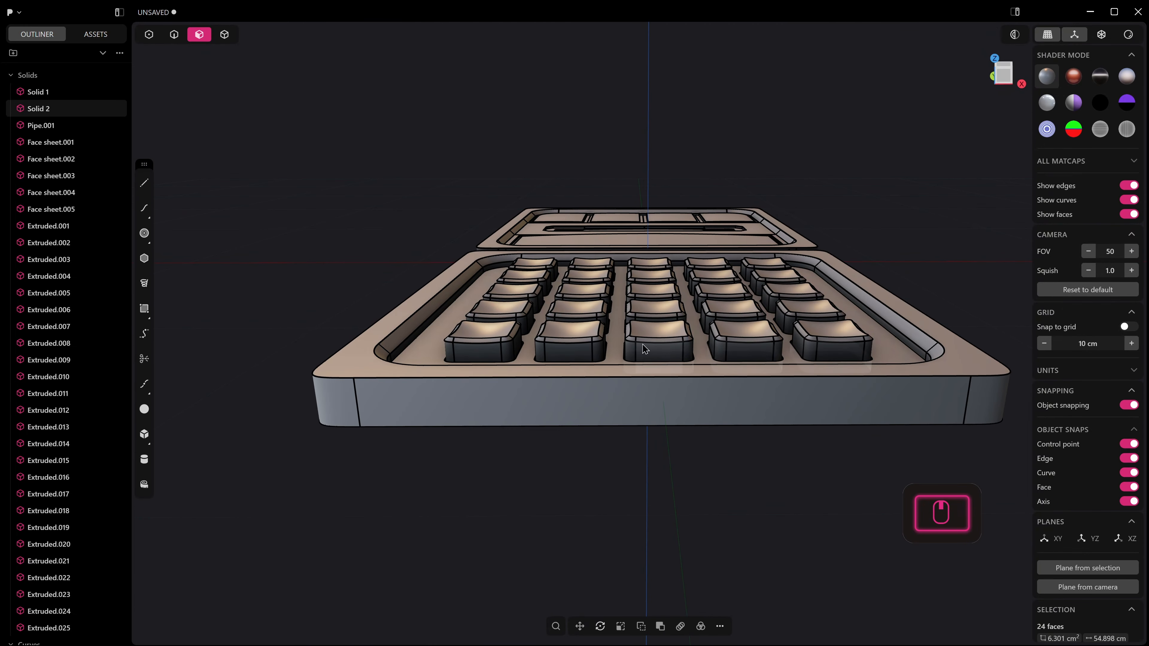
Select the keys without the hinge pipe and move them -0.139 cm along Z
key(4)
click(644, 348)
scroll(644, 348, down, 2)
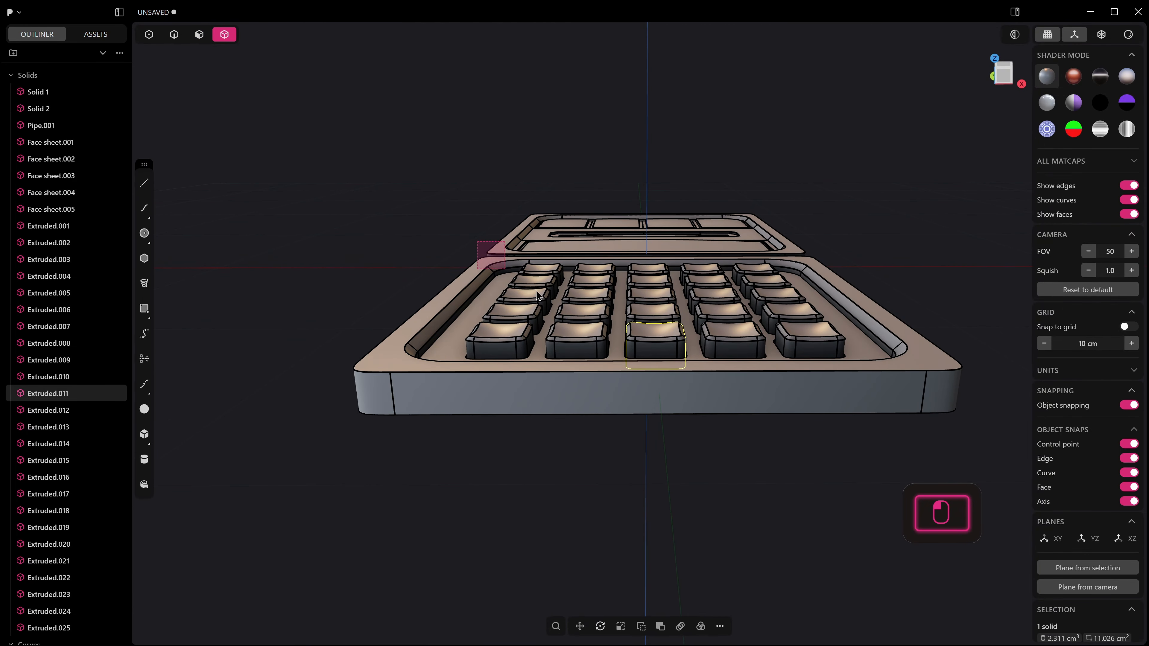
drag(538, 295, 856, 367)
middle_drag(857, 368, 632, 249)
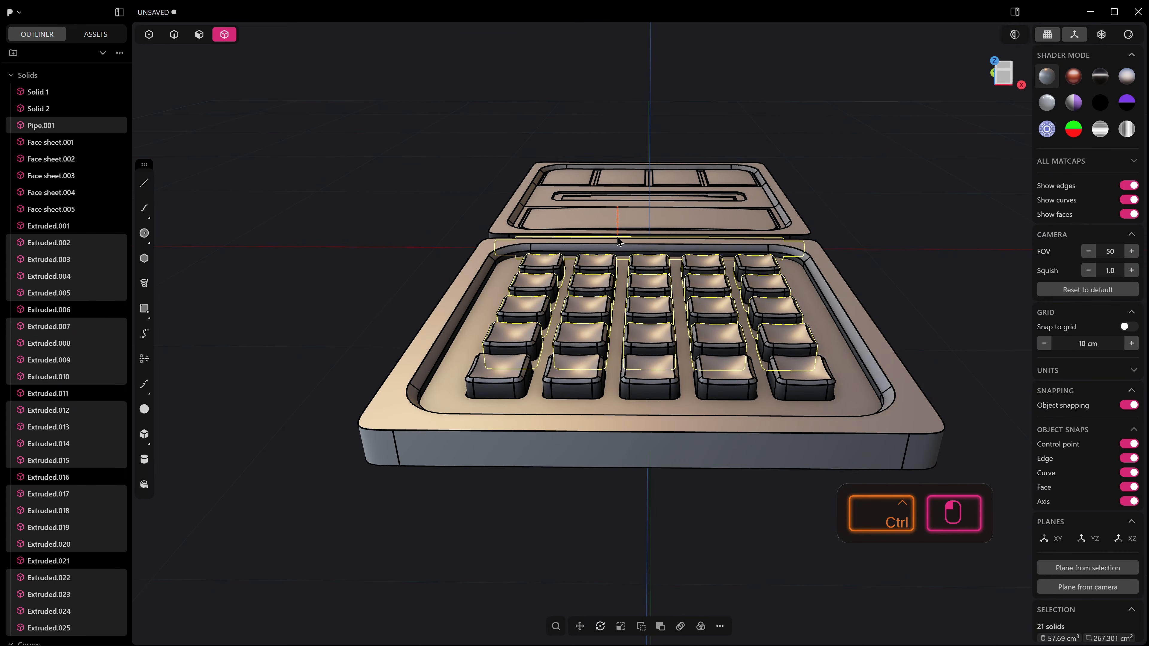
key(g)
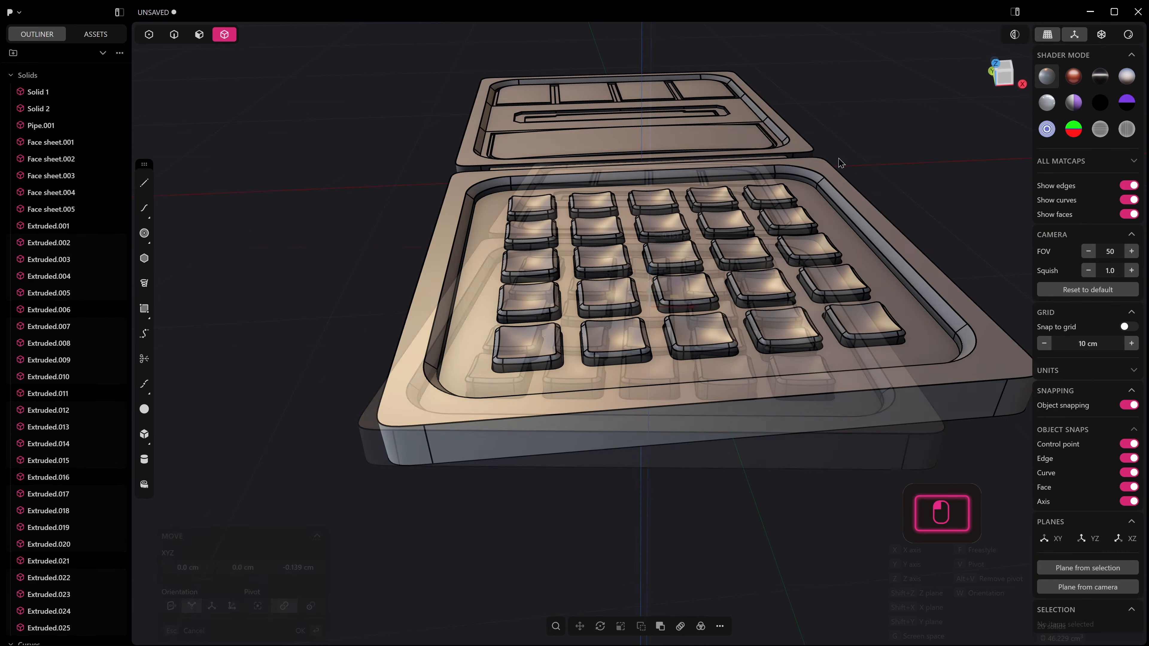
Switch to render mode with edges hidden, choose the second environment and set its rotation to -108
middle_drag(839, 165, 751, 242)
scroll(876, 209, down, 3)
click(1129, 35)
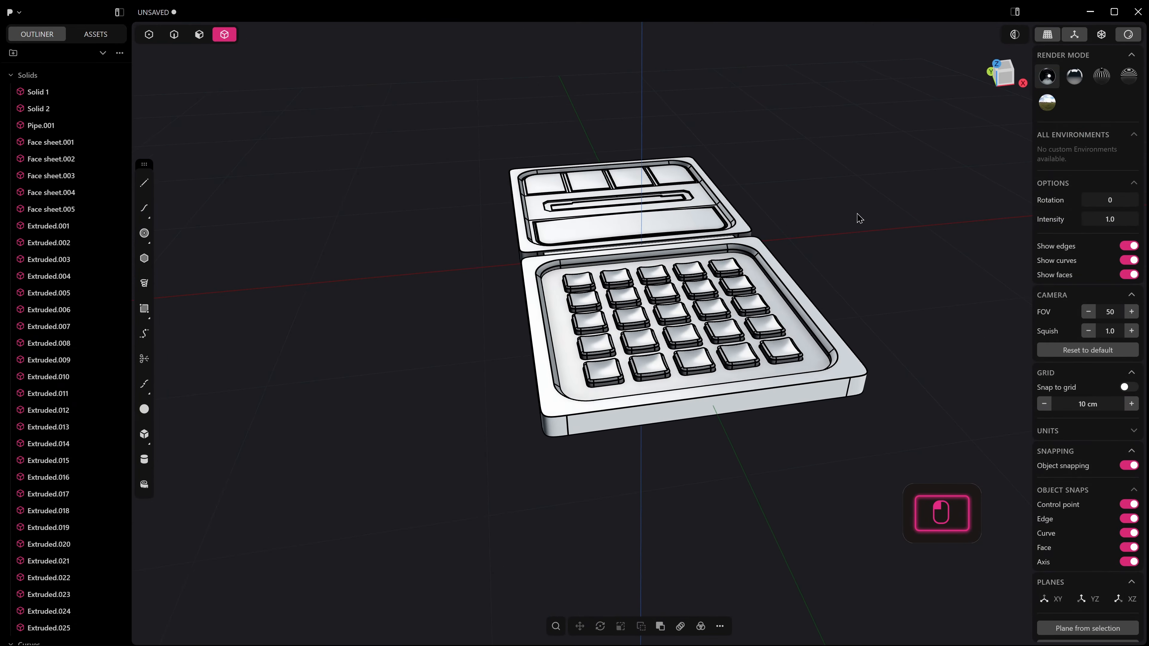
shift+middle_drag(857, 213, 858, 234)
key(alt+q)
scroll(652, 324, up, 2)
middle_drag(652, 324, 667, 329)
click(1076, 81)
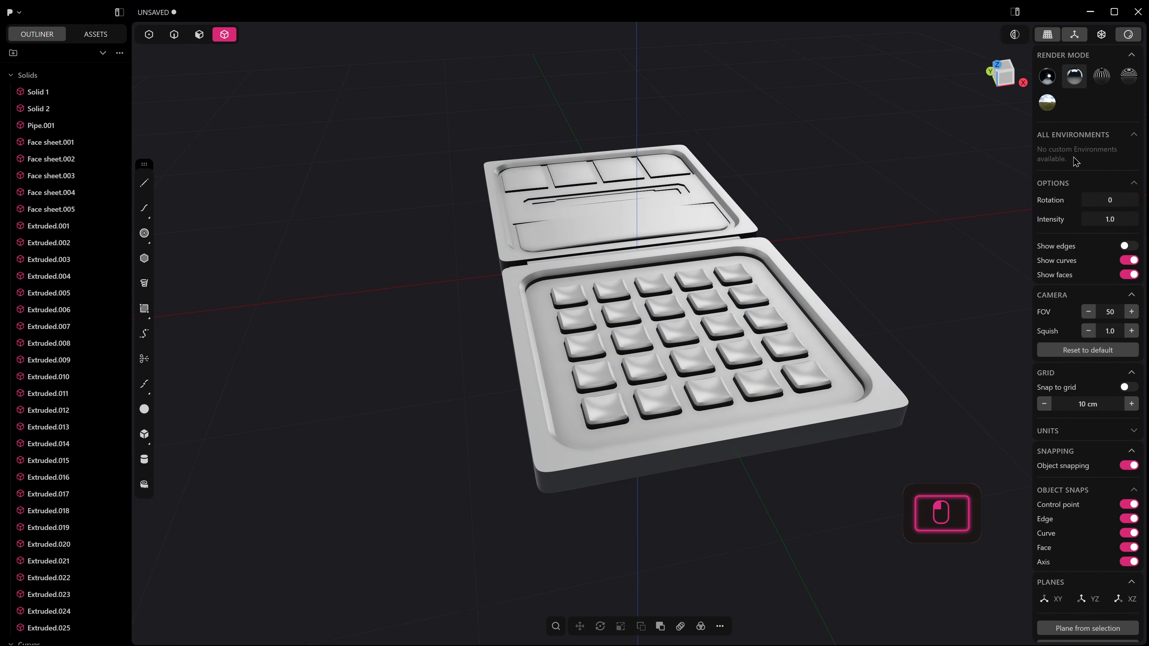
drag(1109, 199, 1086, 200)
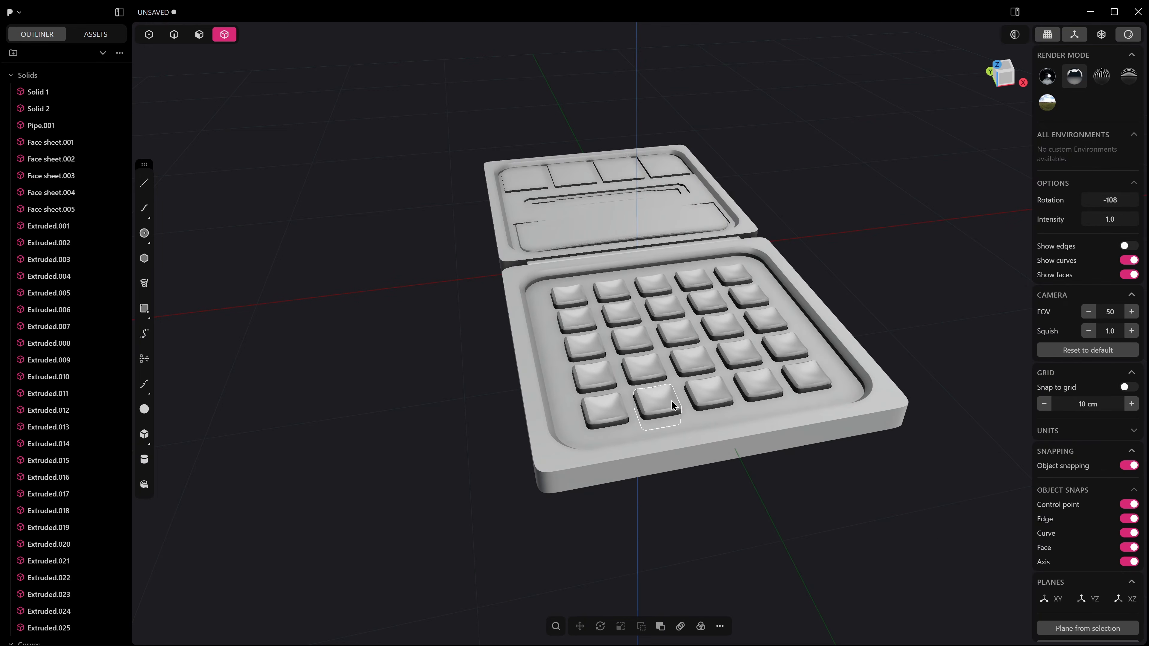
key(alt+q)
click(607, 408)
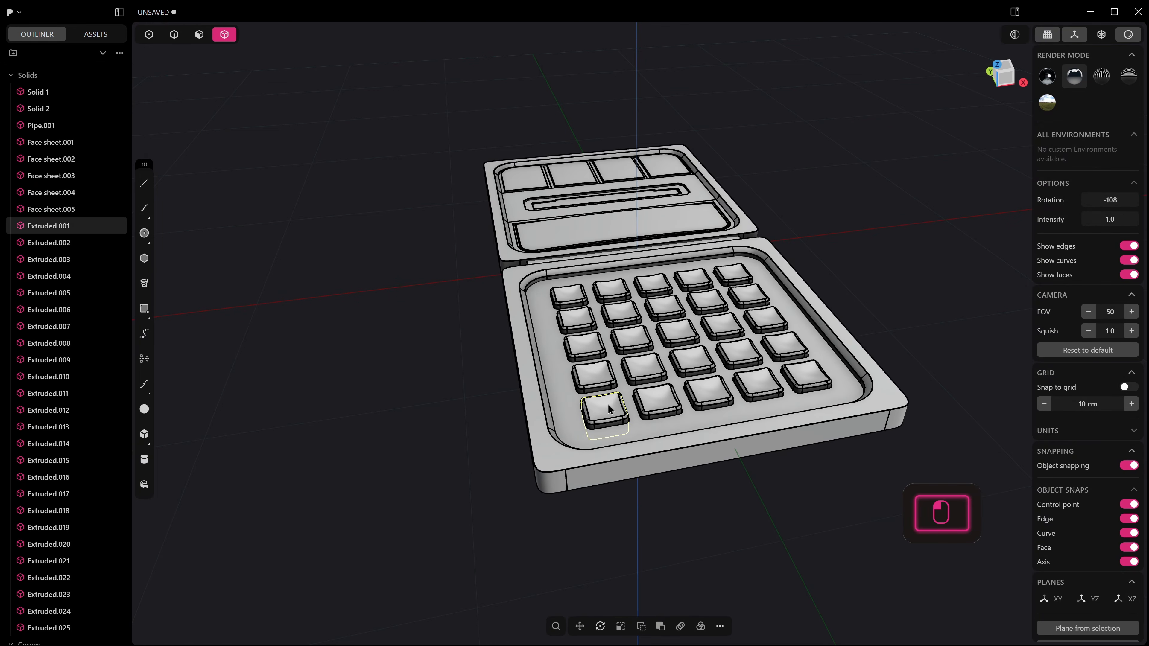
scroll(608, 408, up, 2)
shift+click(559, 277)
shift+click(769, 247)
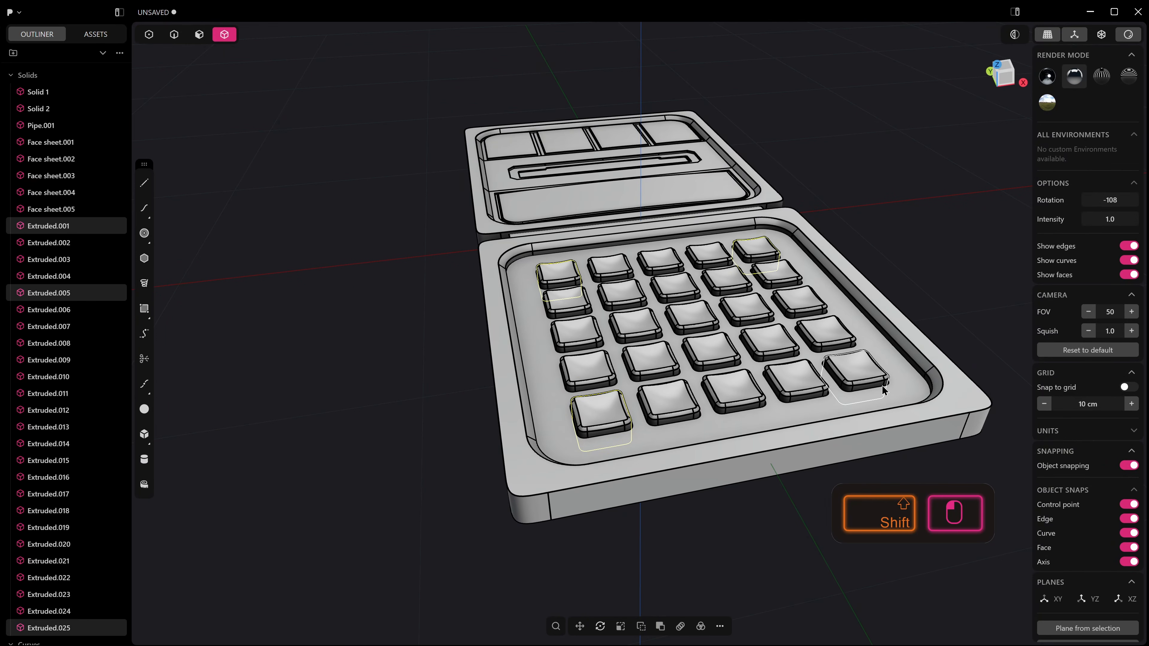
shift+click(871, 369)
middle_drag(871, 369, 715, 363)
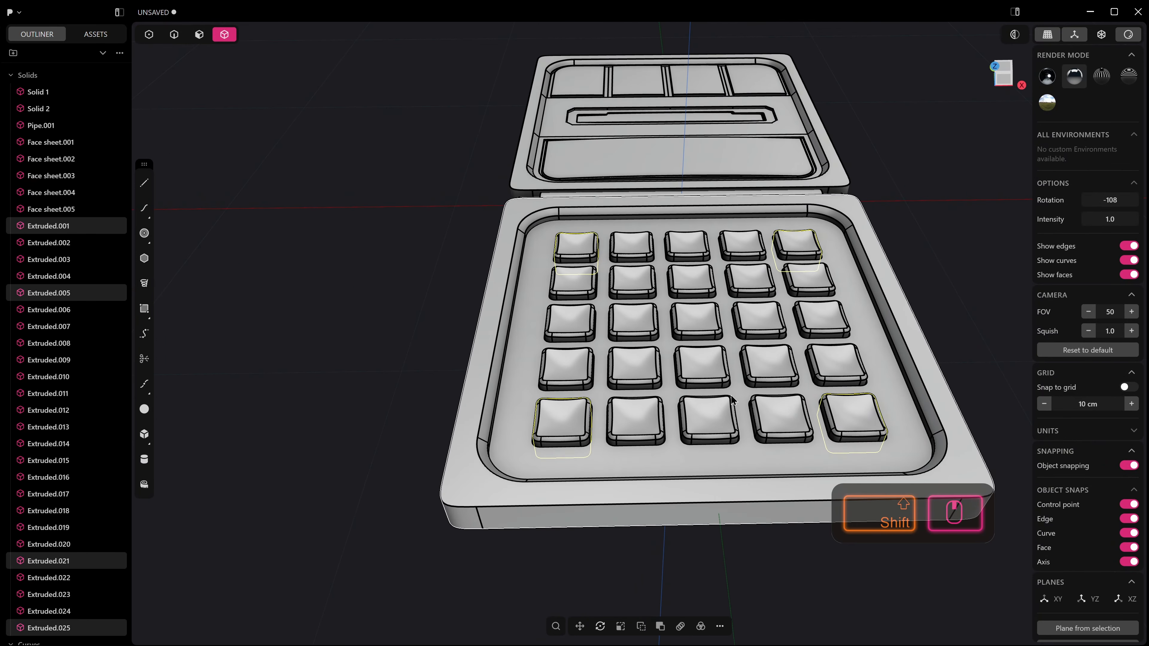
Raise the centre control point of the middle key's top face by about 1.147 cm along Z
click(701, 332)
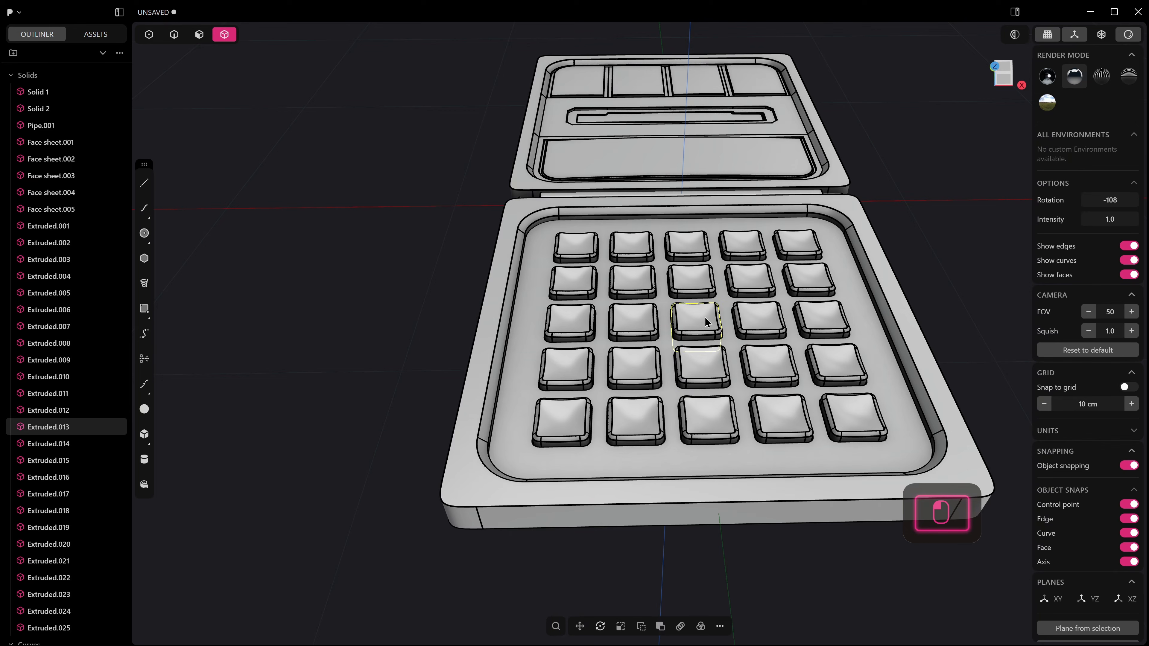
key(1)
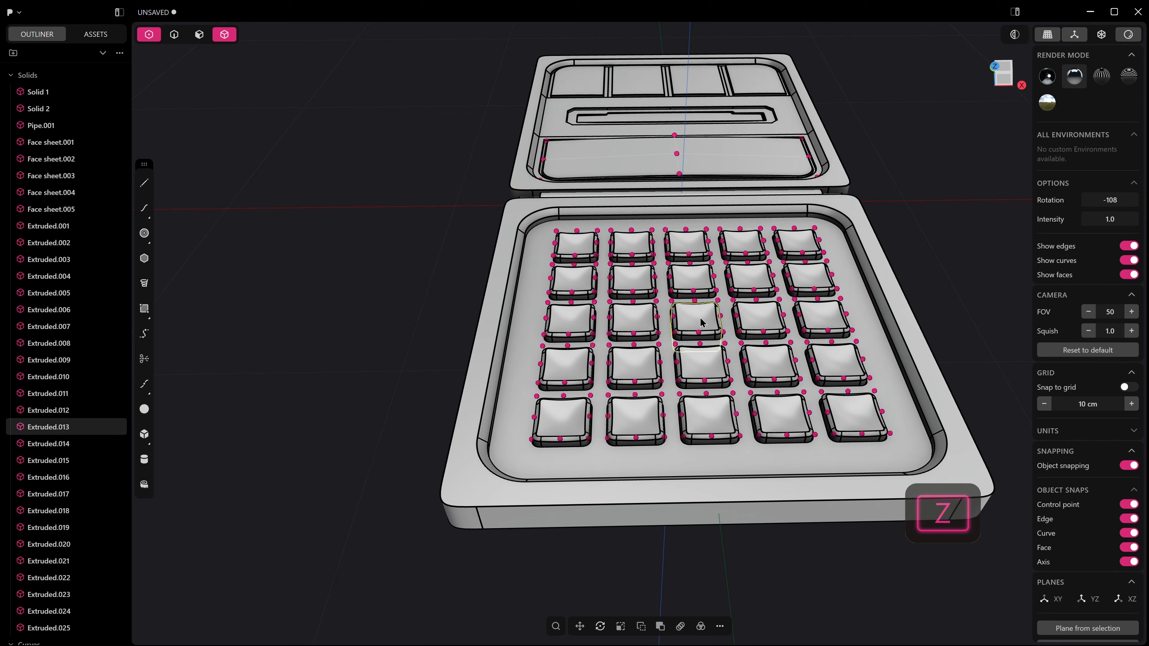
middle_drag(701, 322, 719, 278)
click(711, 321)
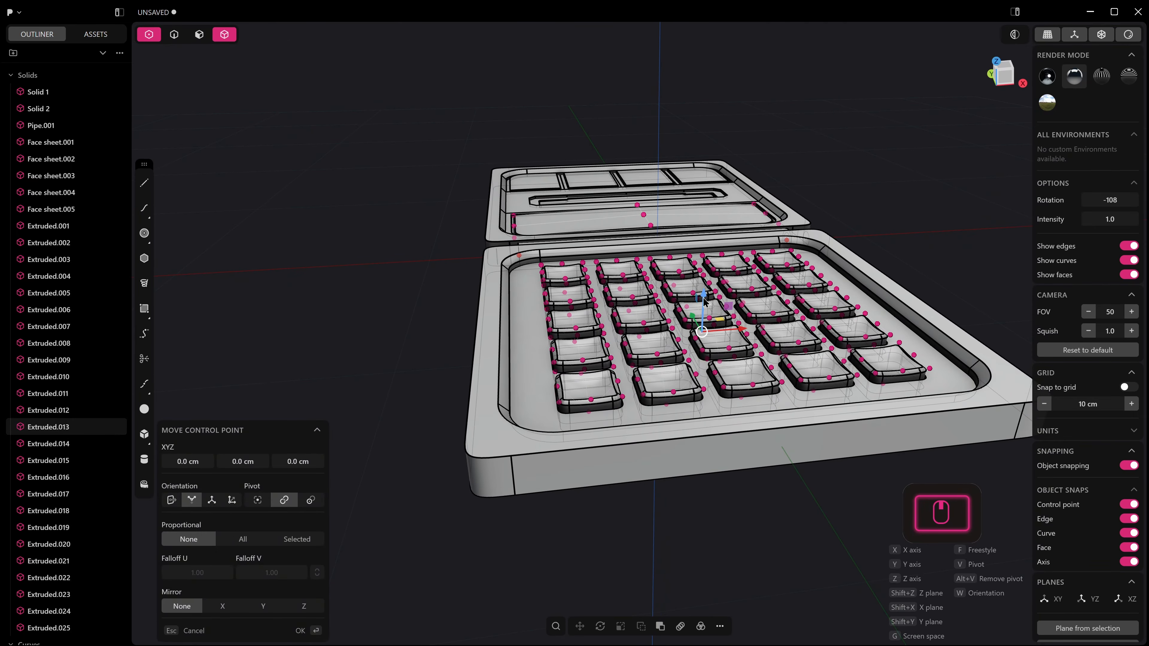
key(alt+z)
drag(705, 301, 711, 271)
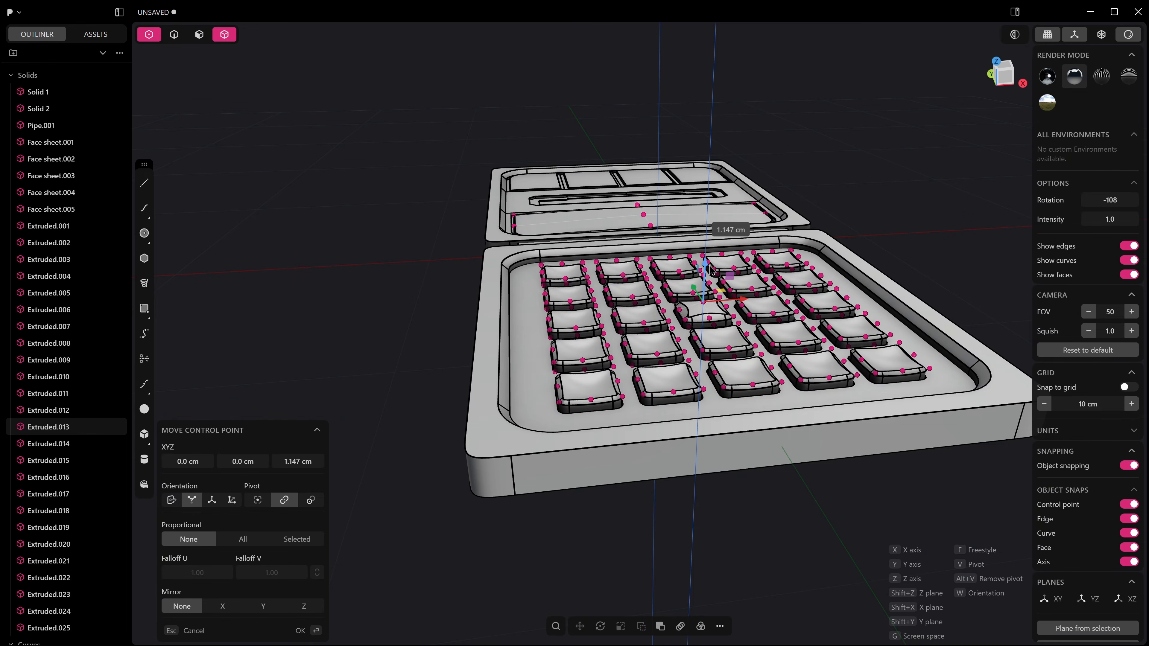
right_click(711, 271)
middle_drag(701, 303, 684, 347)
click(590, 419)
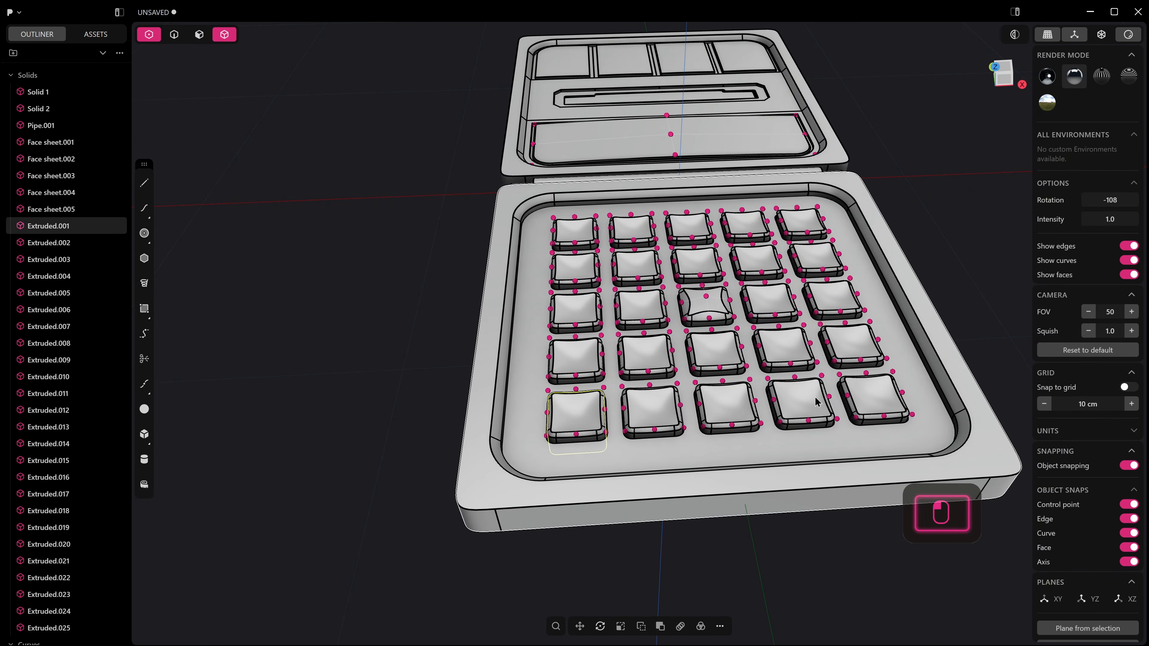
shift+click(871, 403)
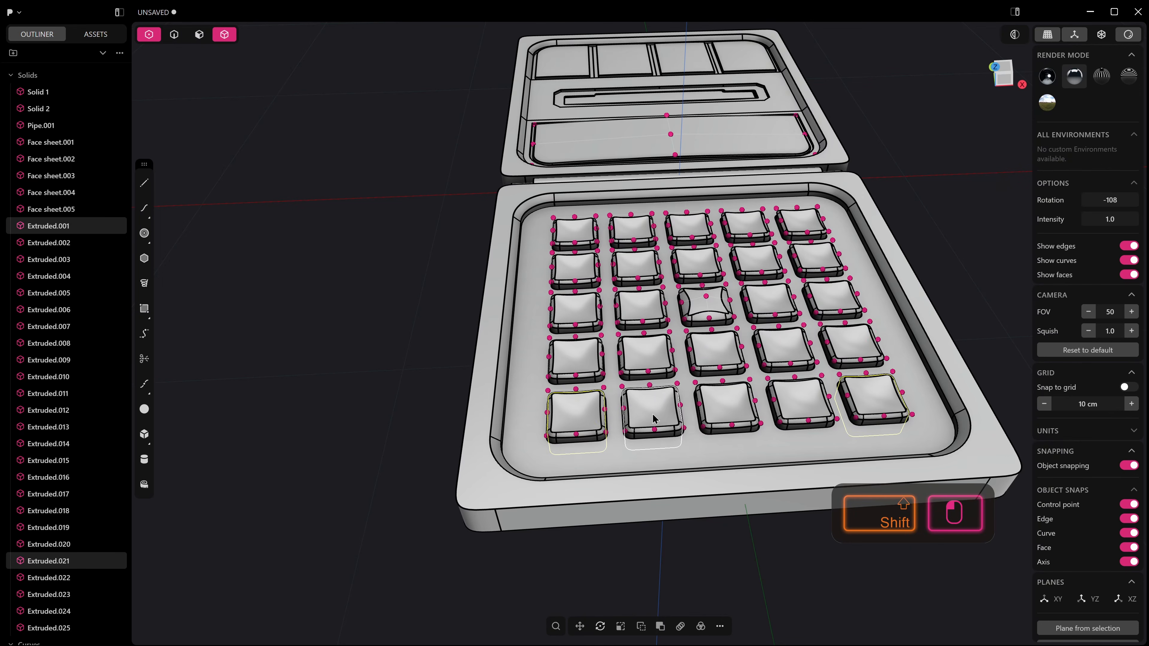
middle_drag(655, 418, 635, 476)
Select the centre control points on the four corner keys' tops in X-ray top view and raise them slightly along Z
key(alt+z)
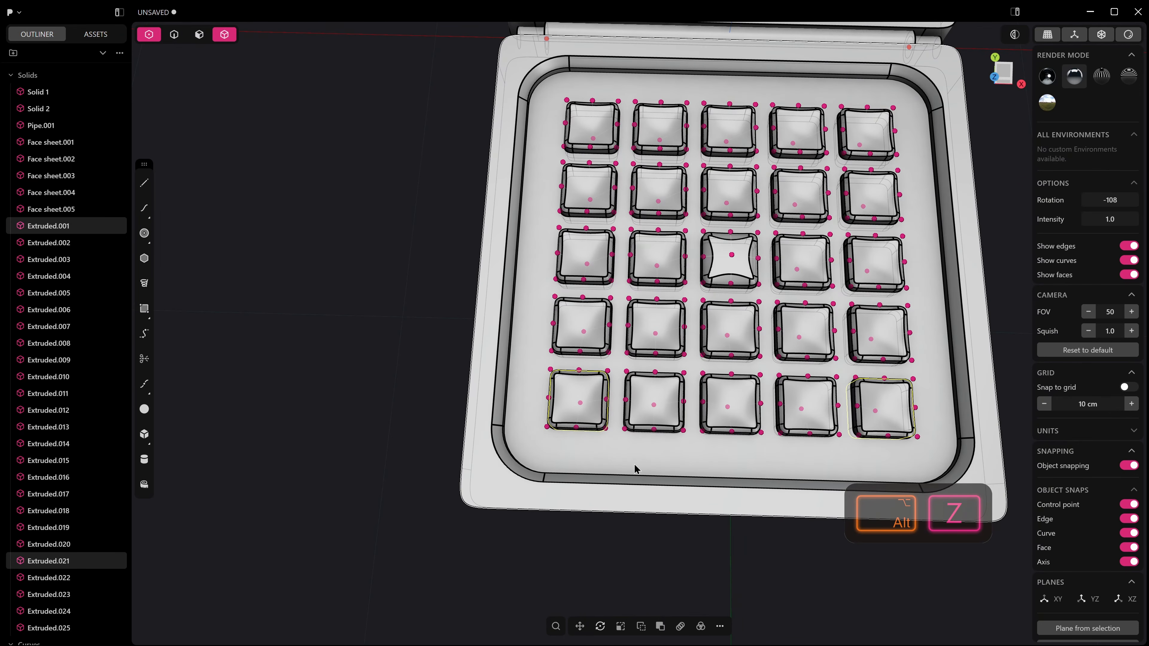
key(KP_7)
click(584, 398)
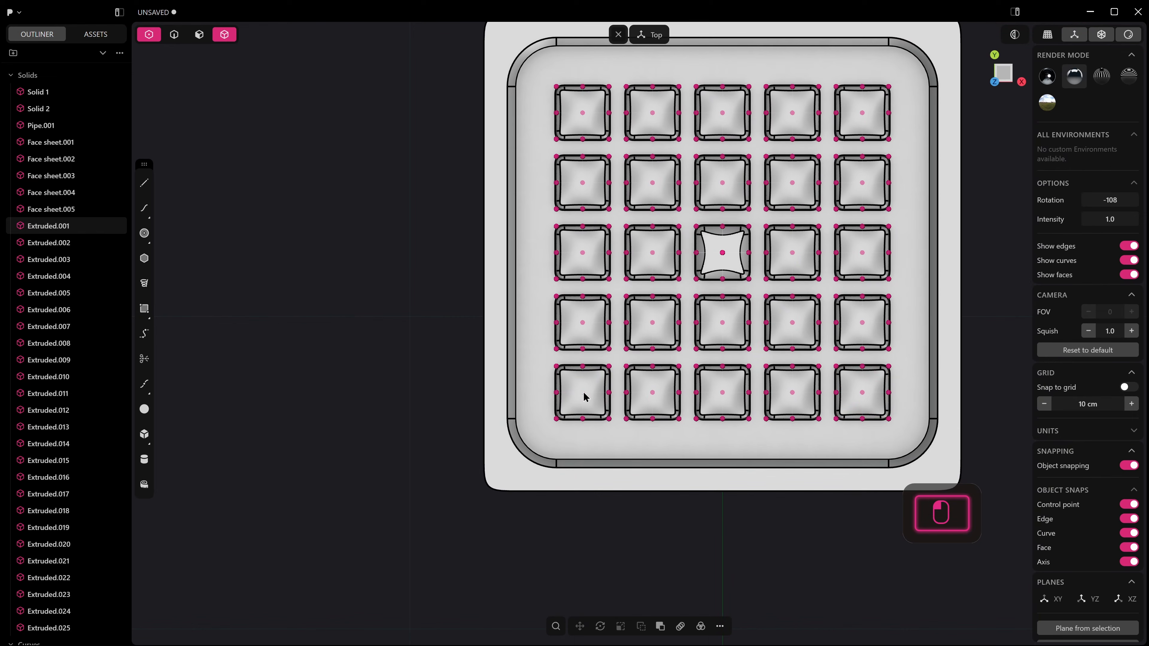
shift+click(867, 396)
shift+click(865, 115)
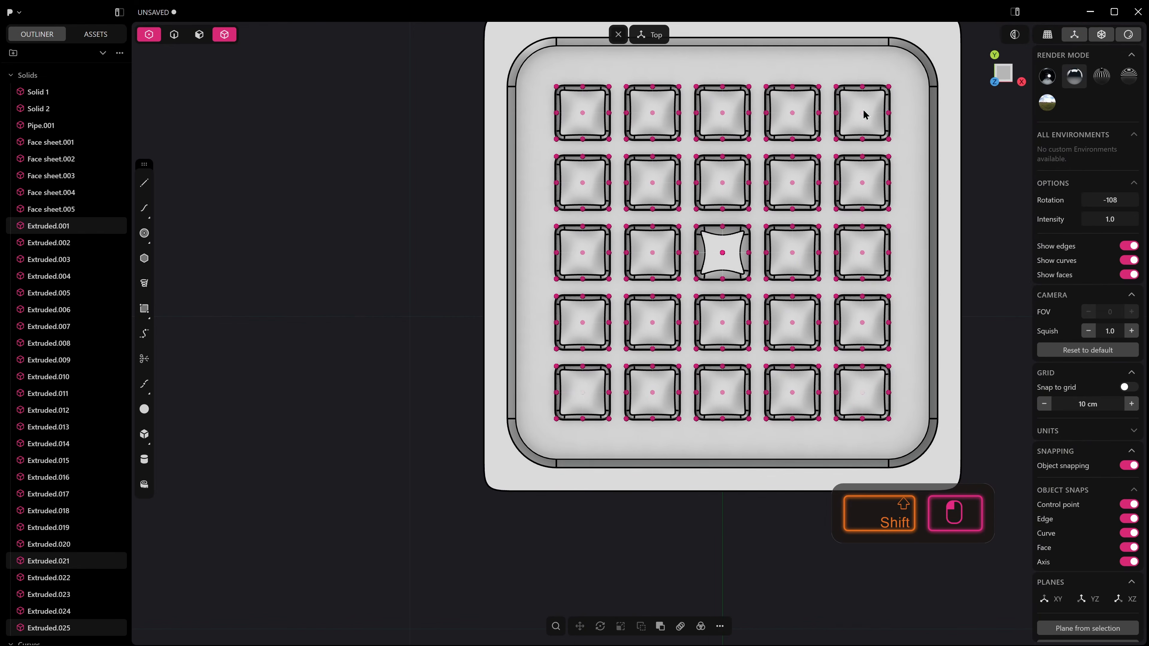
shift+click(584, 115)
middle_drag(587, 116, 651, 293)
scroll(652, 298, down, 2)
key(g)
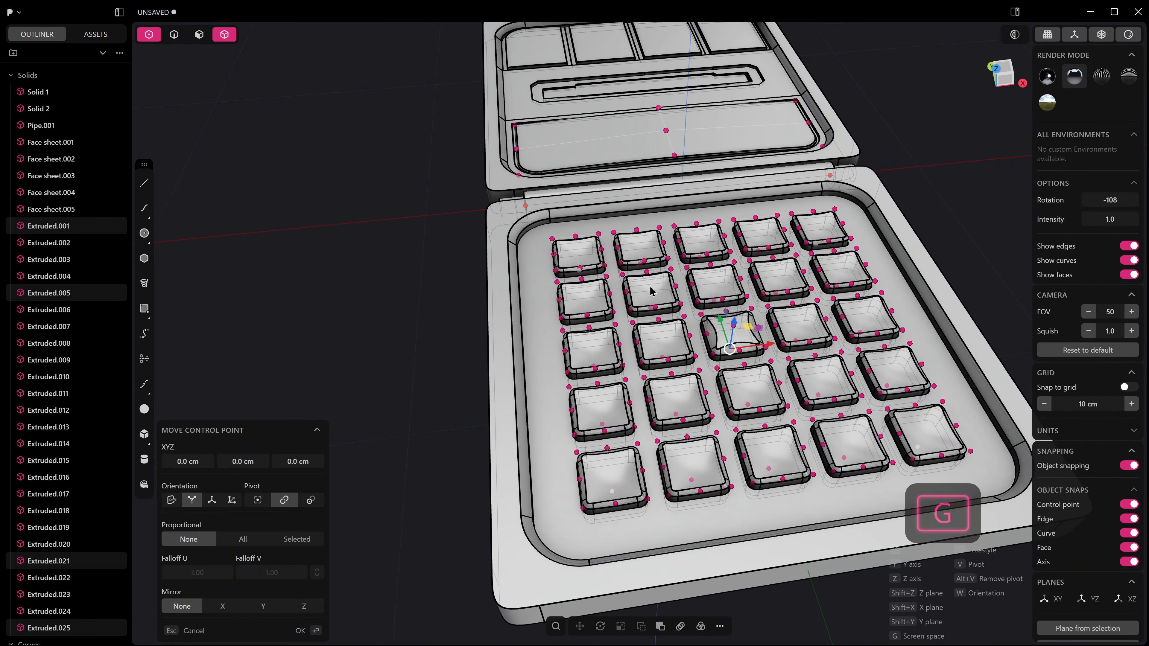
key(z)
drag(735, 327, 742, 317)
Hide the edges, clear the selection and preview the calculator with the outdoor landscape environment
key(alt+q)
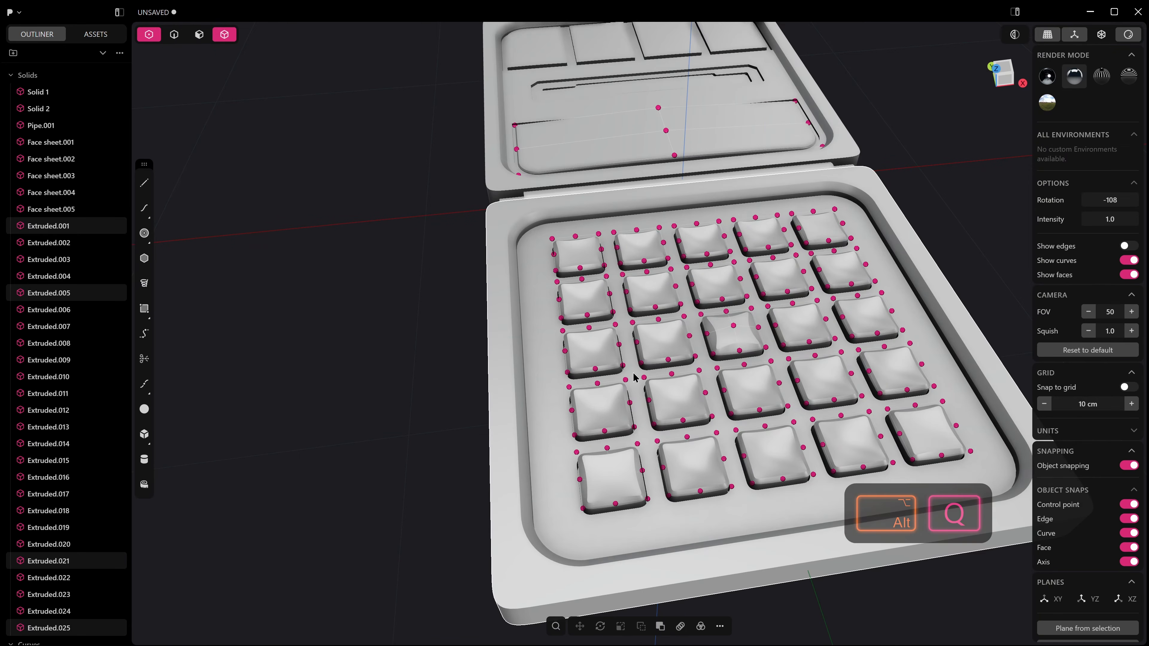
key(a)
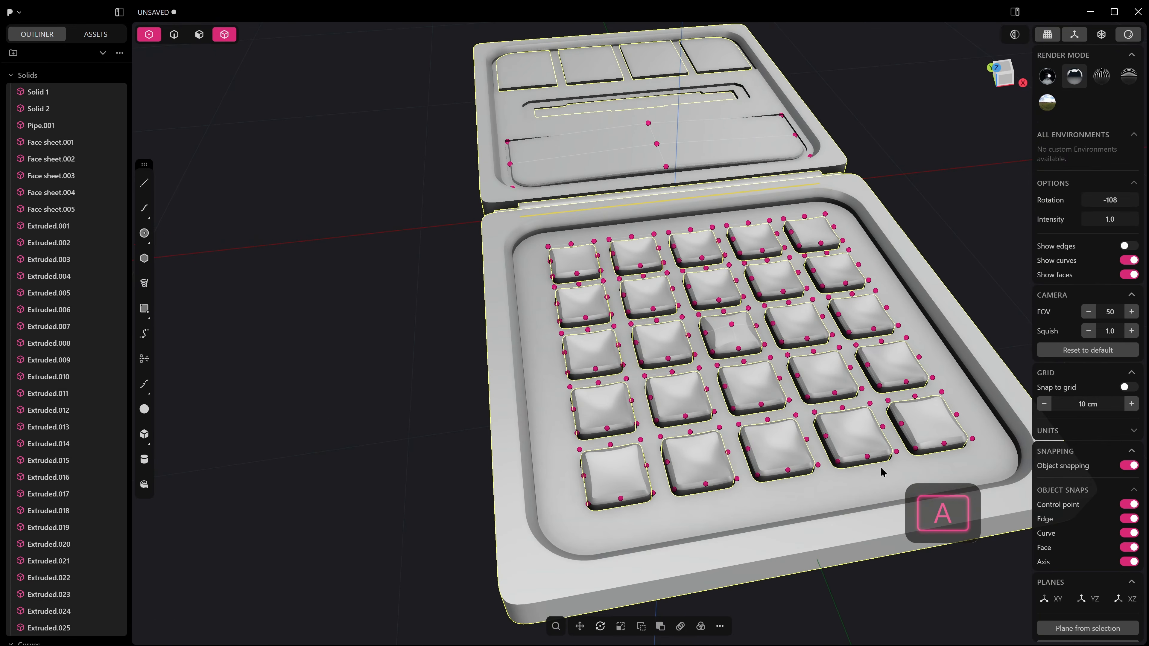
key(z)
click(957, 235)
middle_drag(956, 235, 974, 198)
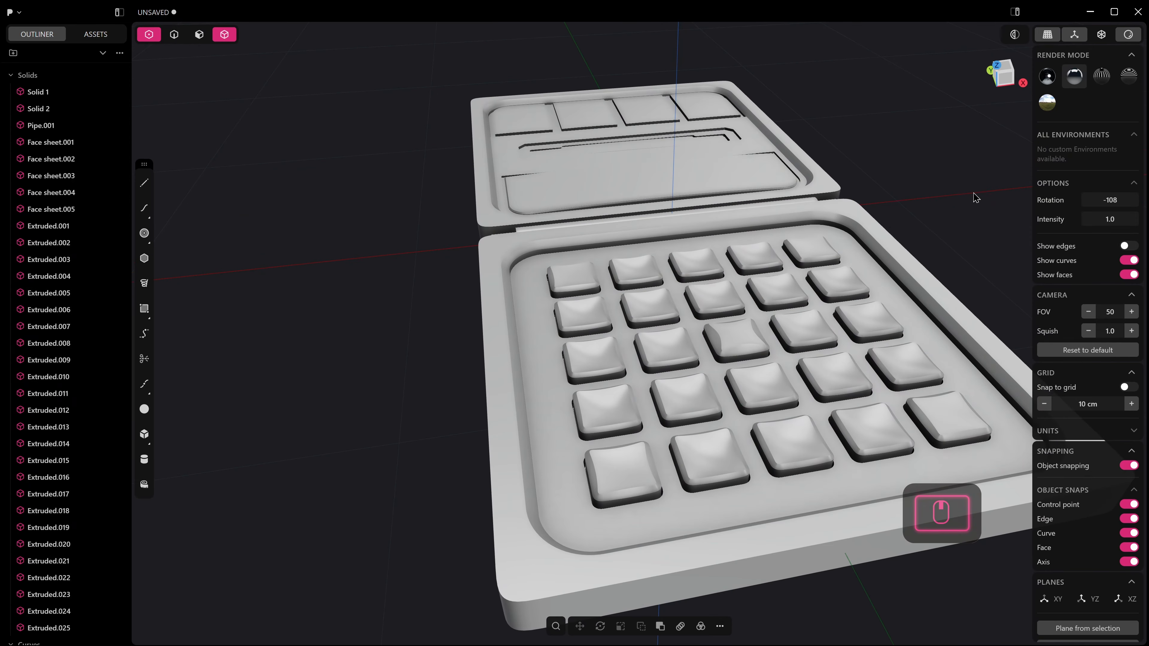
click(1055, 108)
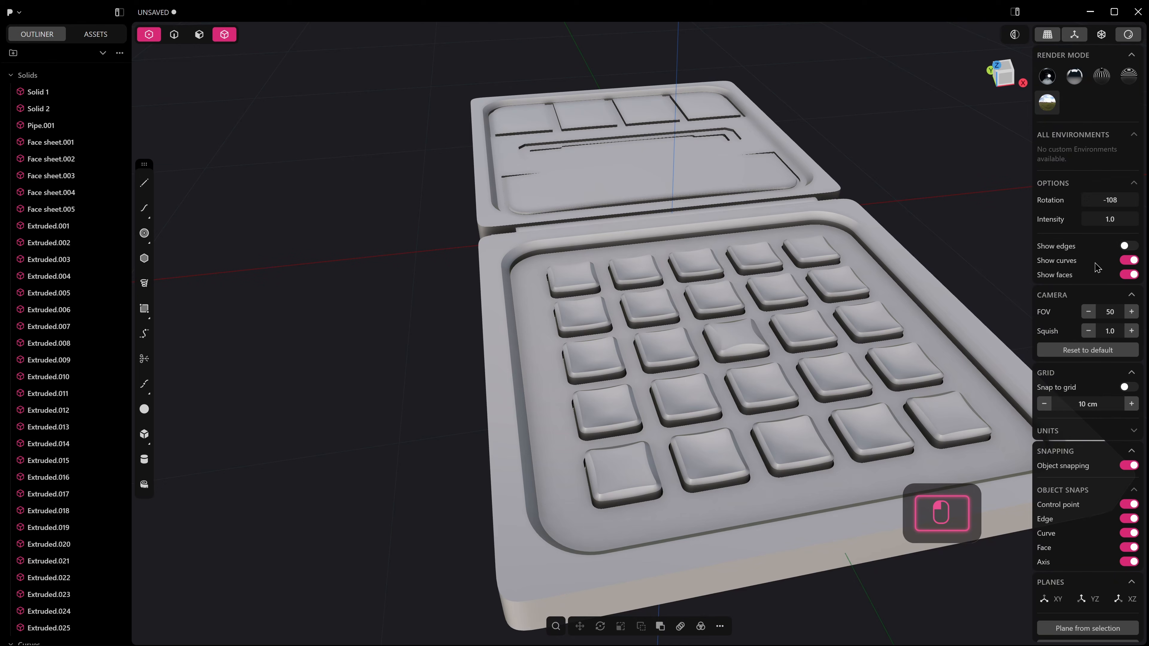
Select all 25 keys and give them a dark brown material with roughness 0.30, metalness 0.30 and clearcoat 0.40
click(948, 453)
shift+click(880, 440)
shift+click(792, 450)
shift+click(706, 451)
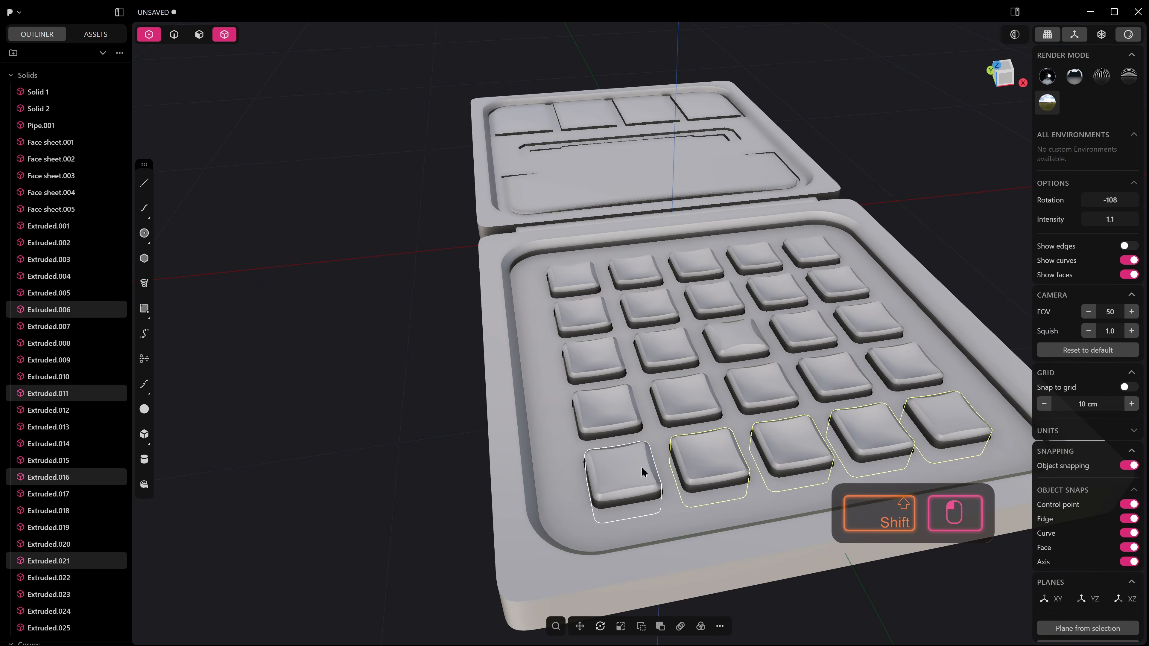
shift+click(634, 471)
shift+click(606, 411)
shift+scroll(738, 388, down, 2)
shift+drag(564, 262, 990, 560)
shift+drag(757, 249, 731, 261)
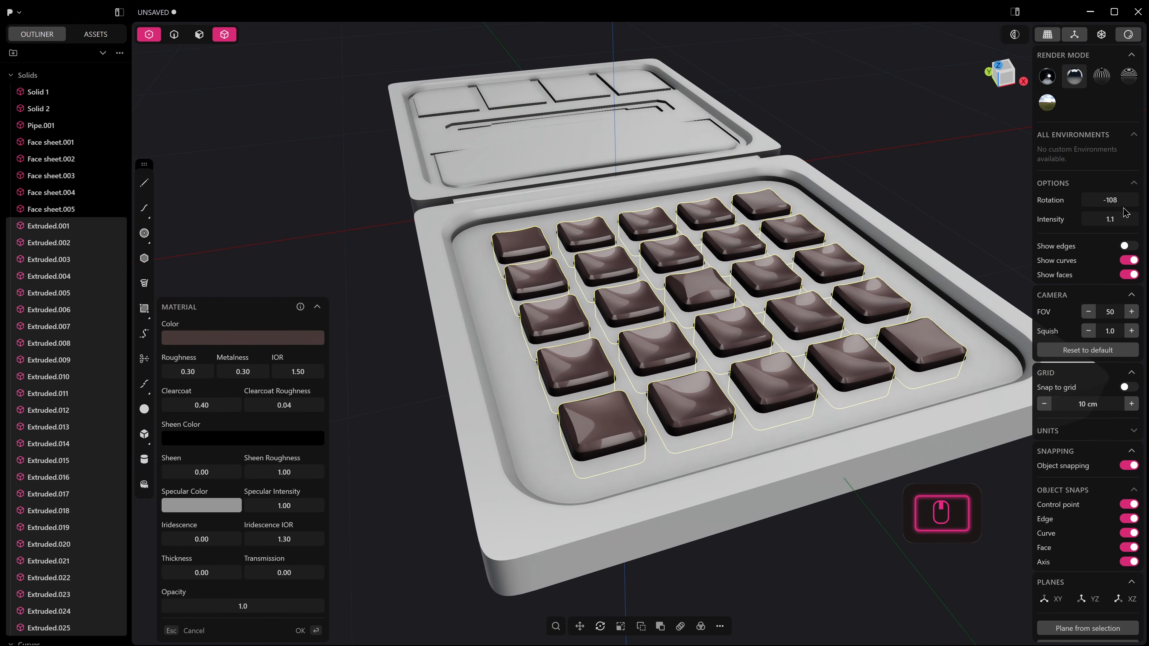
Set the environment rotation to -180 and finish the key material
drag(1121, 199, 1086, 200)
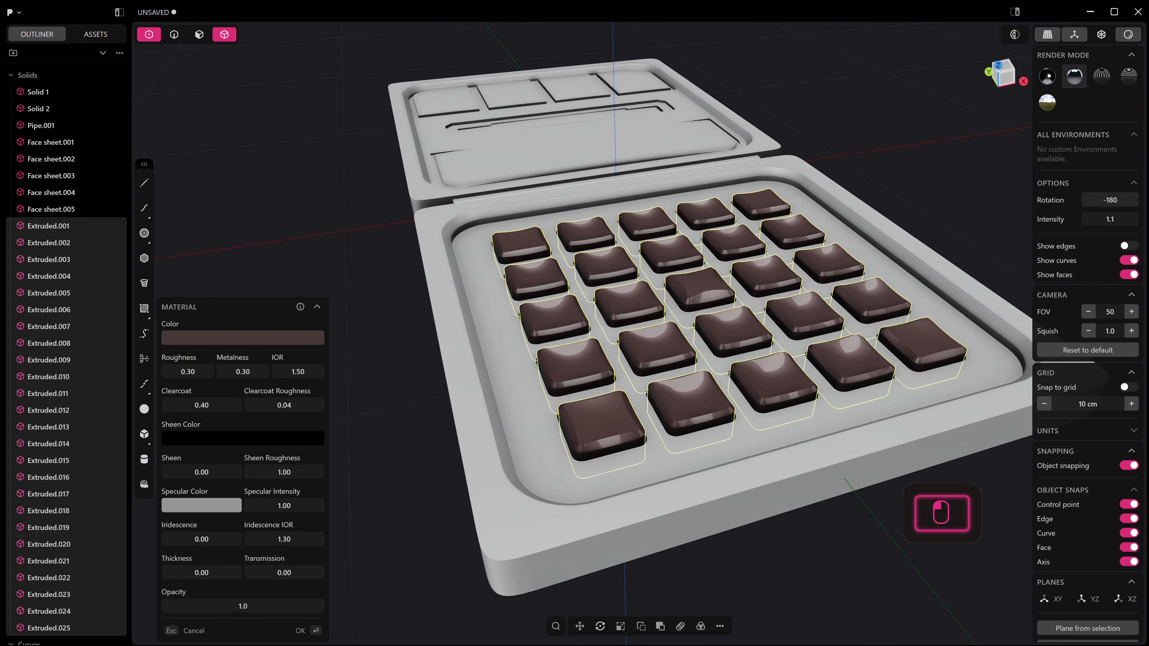
middle_drag(972, 208, 912, 154)
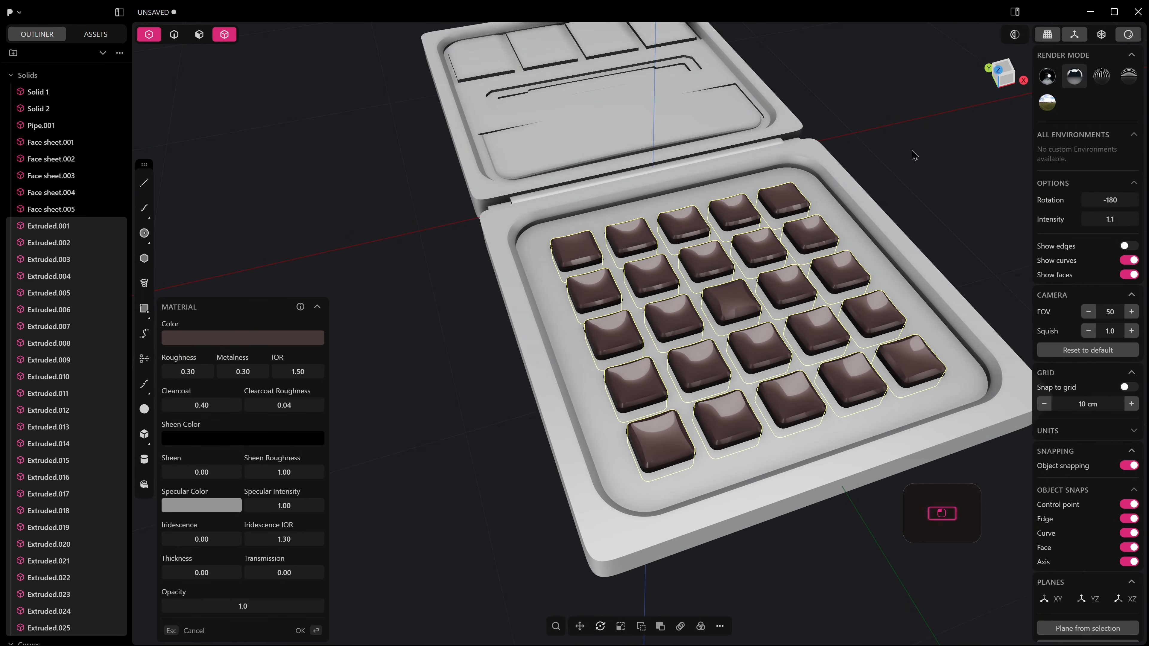
click(928, 153)
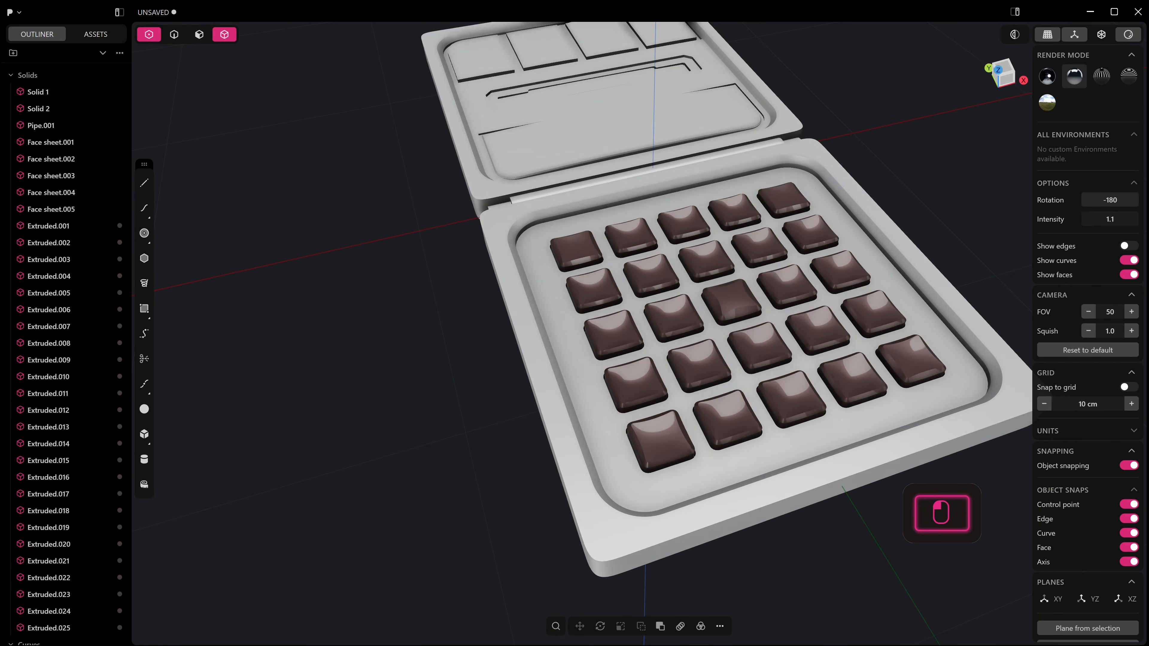
Set the environment rotation to -166 and examine the reflections on the key tops
drag(1110, 200, 1115, 200)
scroll(687, 475, up, 3)
middle_drag(687, 475, 406, 373)
middle_drag(525, 339, 524, 344)
shift+middle_drag(557, 290, 634, 334)
mouse_move(634, 334)
middle_down()
mouse_move(634, 353)
mouse_move(646, 318)
mouse_move(648, 340)
middle_up()
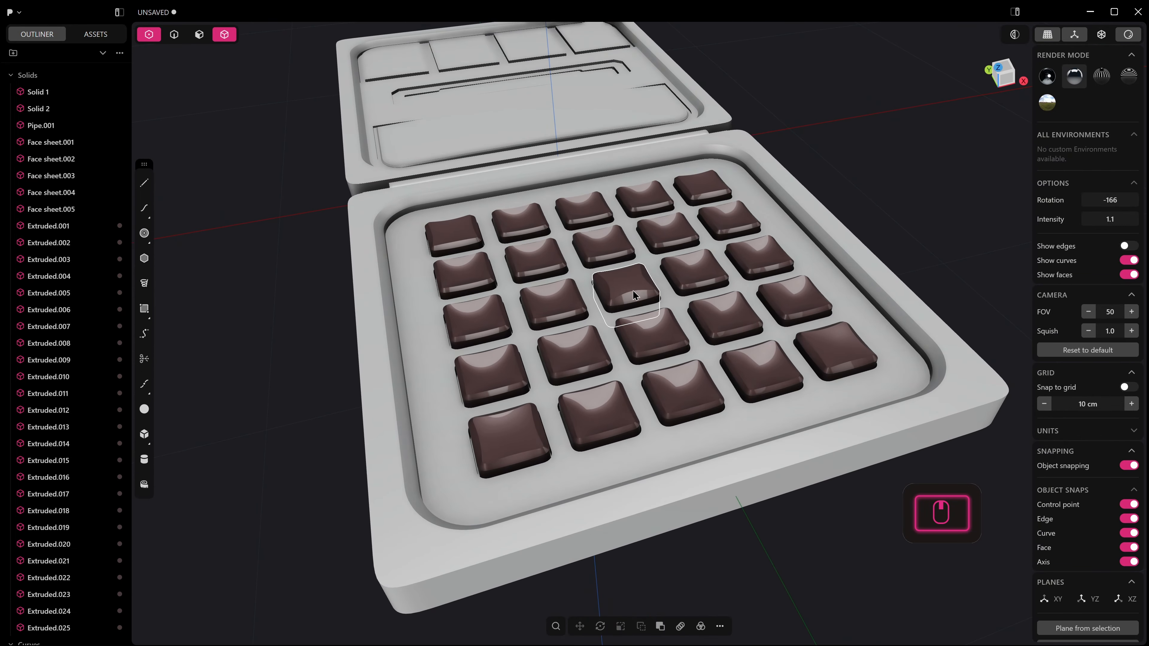
middle_drag(651, 274, 511, 498)
Select all 25 keys as solids and hide them to expose the pockets
key(2)
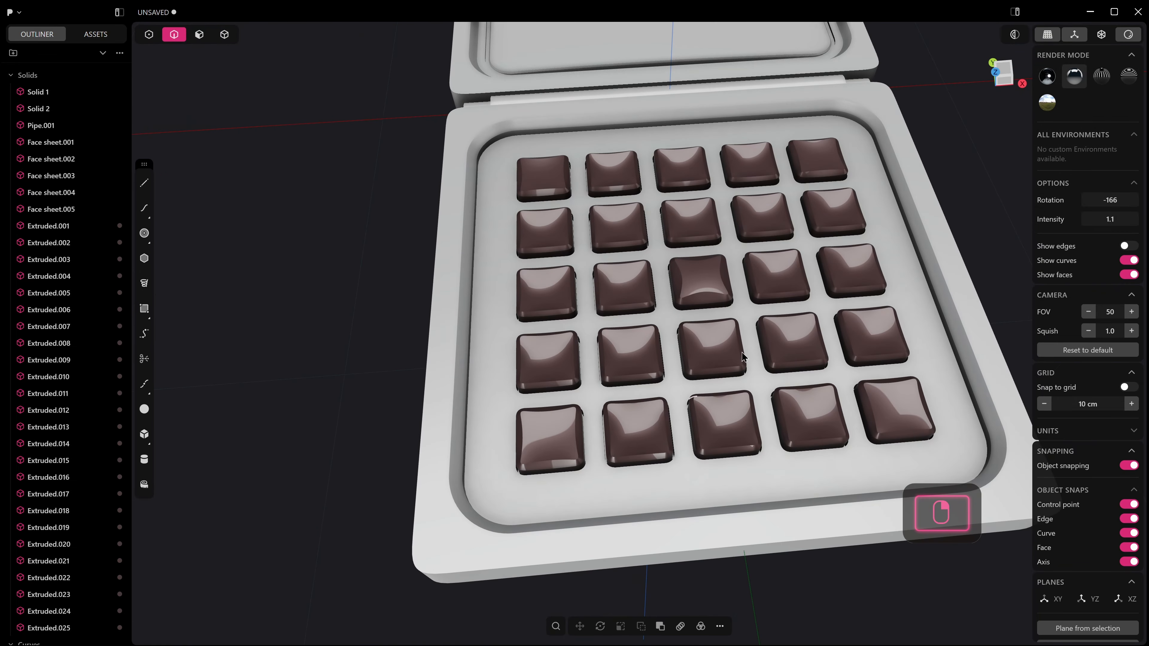
scroll(708, 272, down, 2)
key(3)
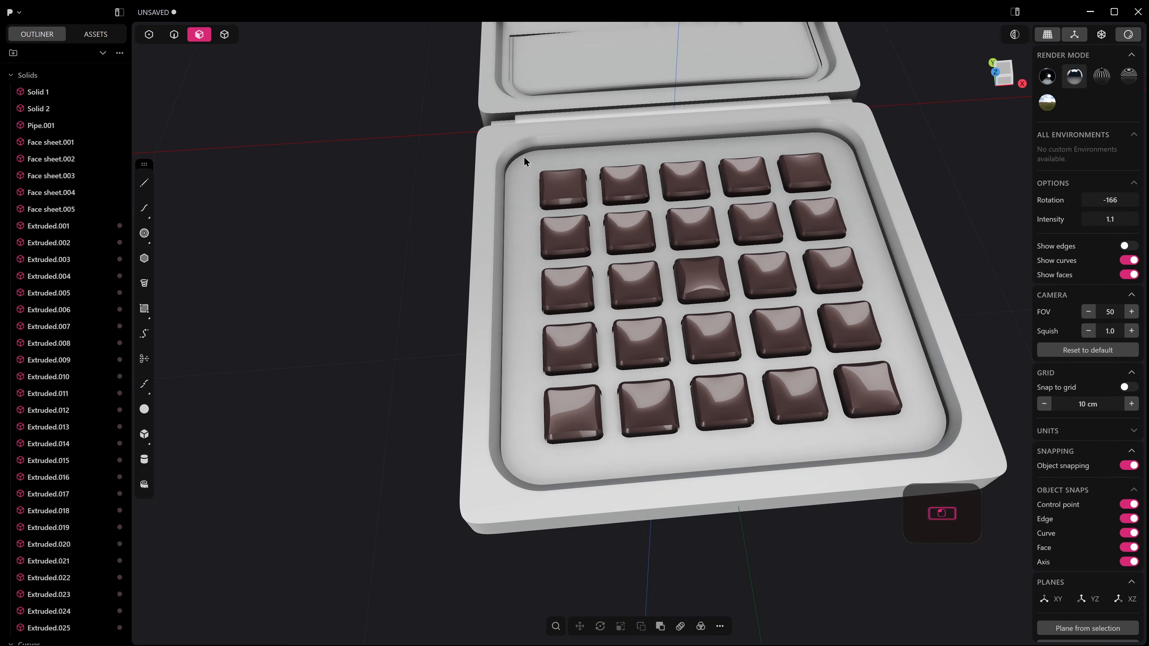
drag(524, 156, 921, 455)
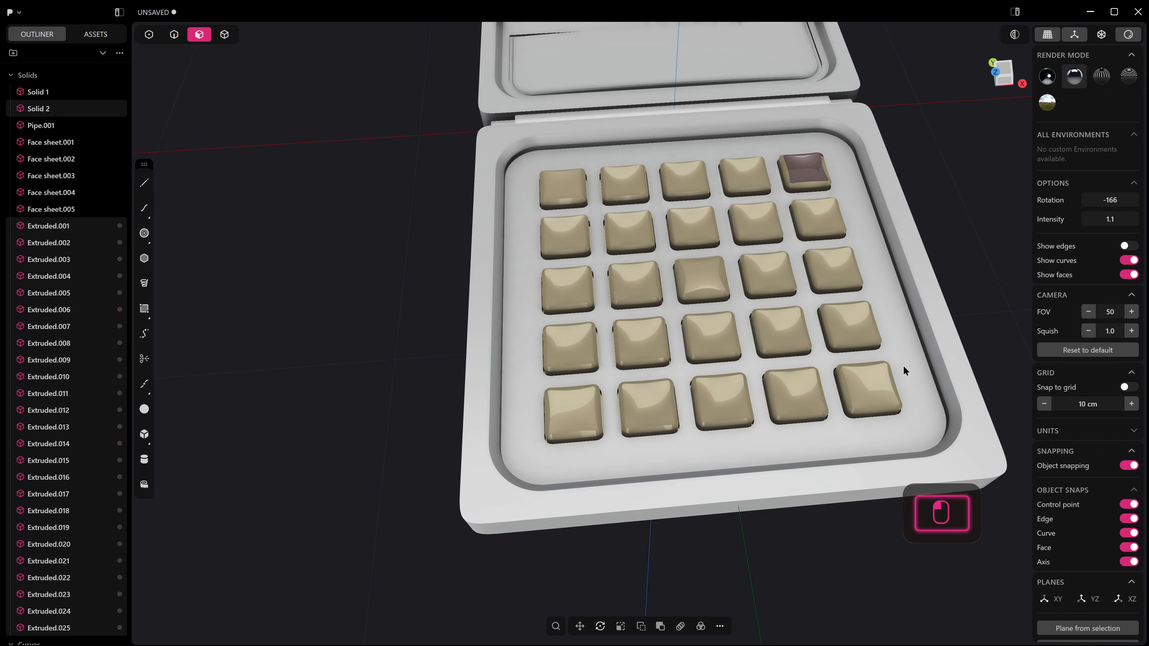
key(4)
drag(497, 123, 924, 495)
key(h)
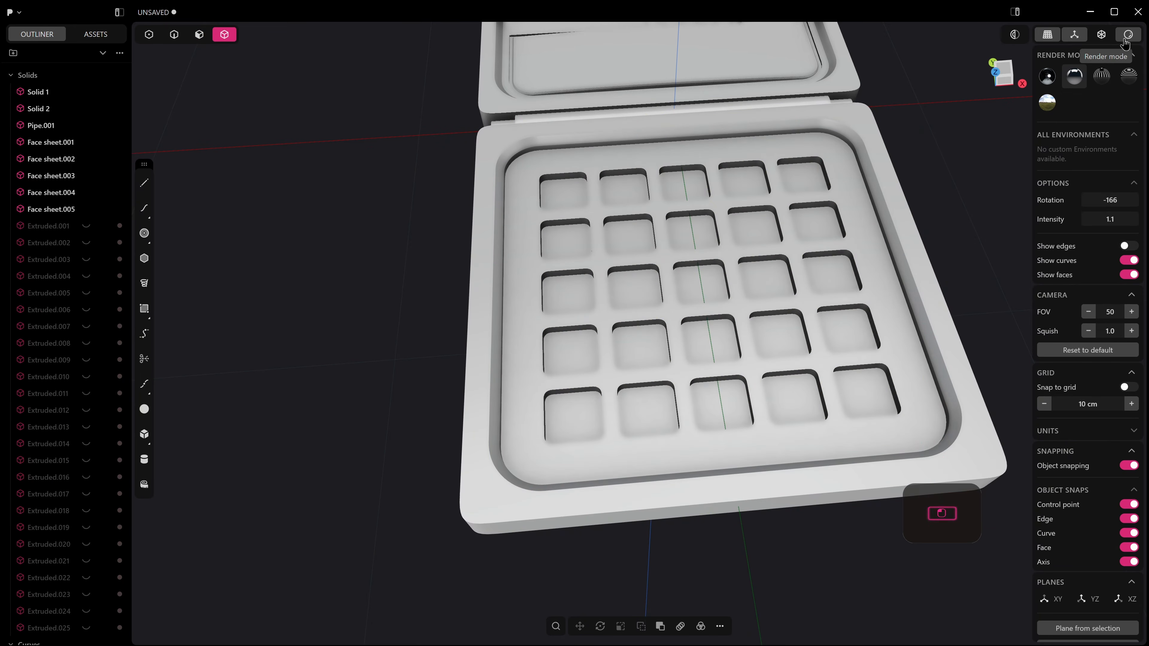
Show the model in the shaded display with edges, viewed from the front, and switch to edge selection
key(alt+z)
middle_drag(805, 304, 772, 253)
key(alt+q)
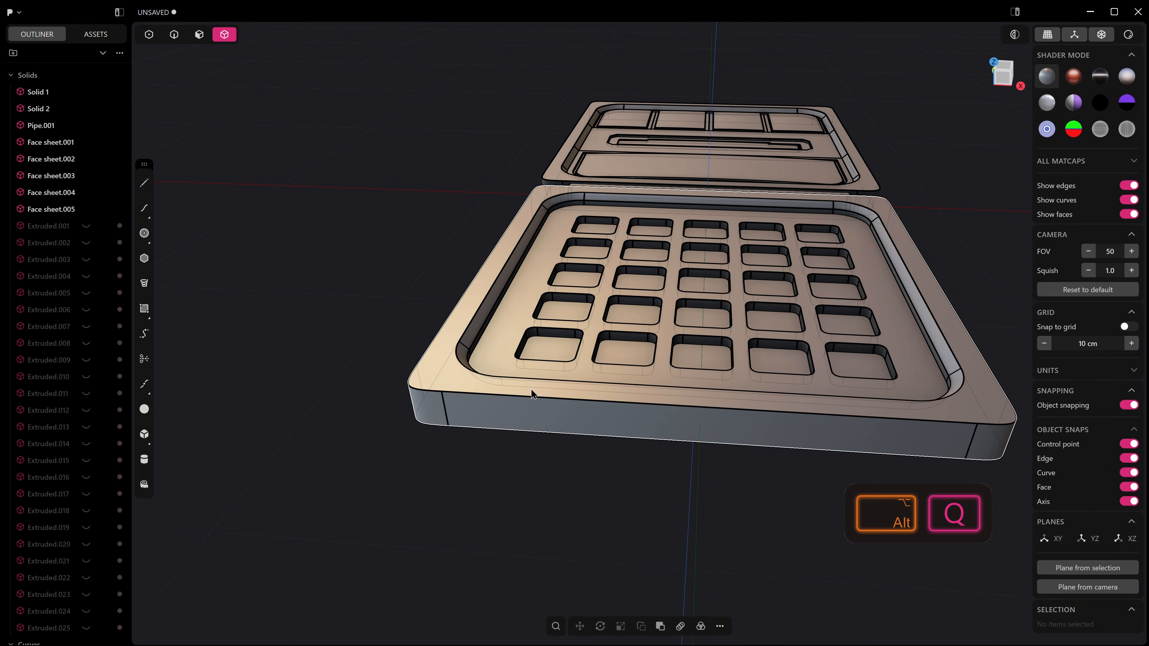
key(KP_1)
scroll(566, 306, up, 2)
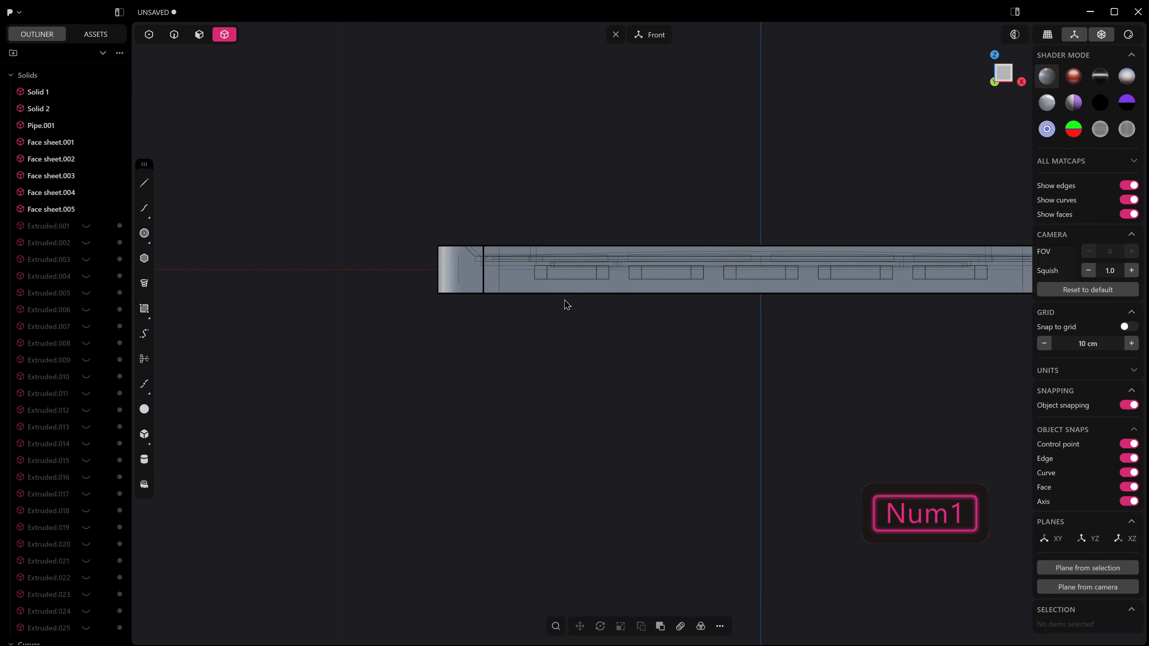
shift+middle_drag(567, 306, 423, 346)
click(388, 312)
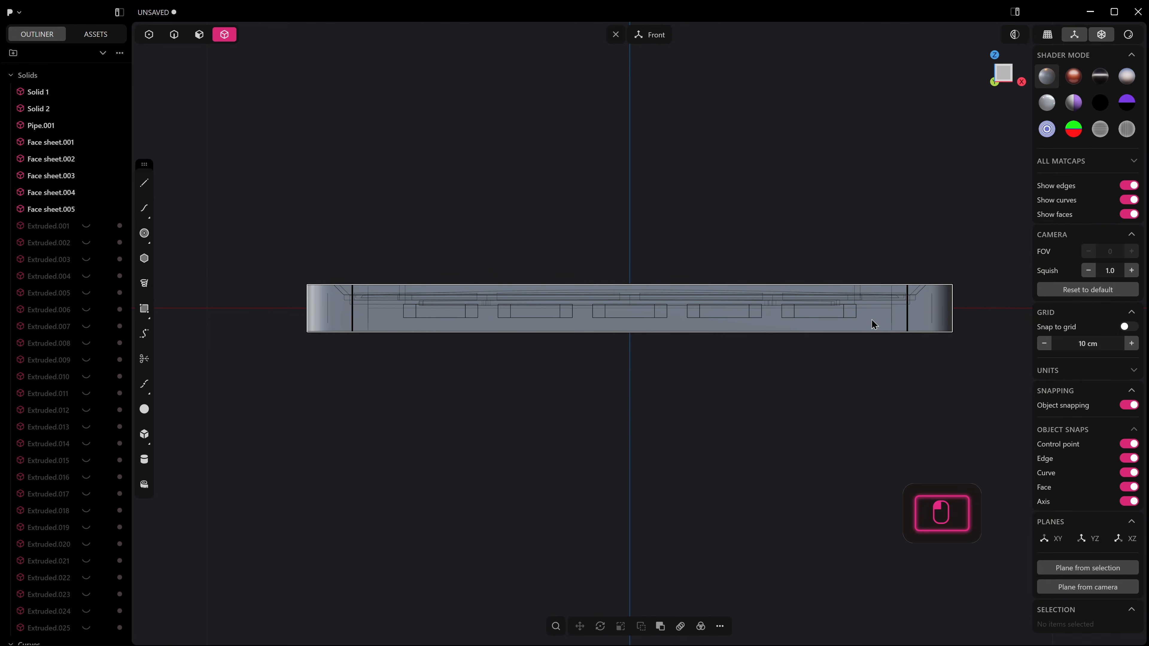
key(2)
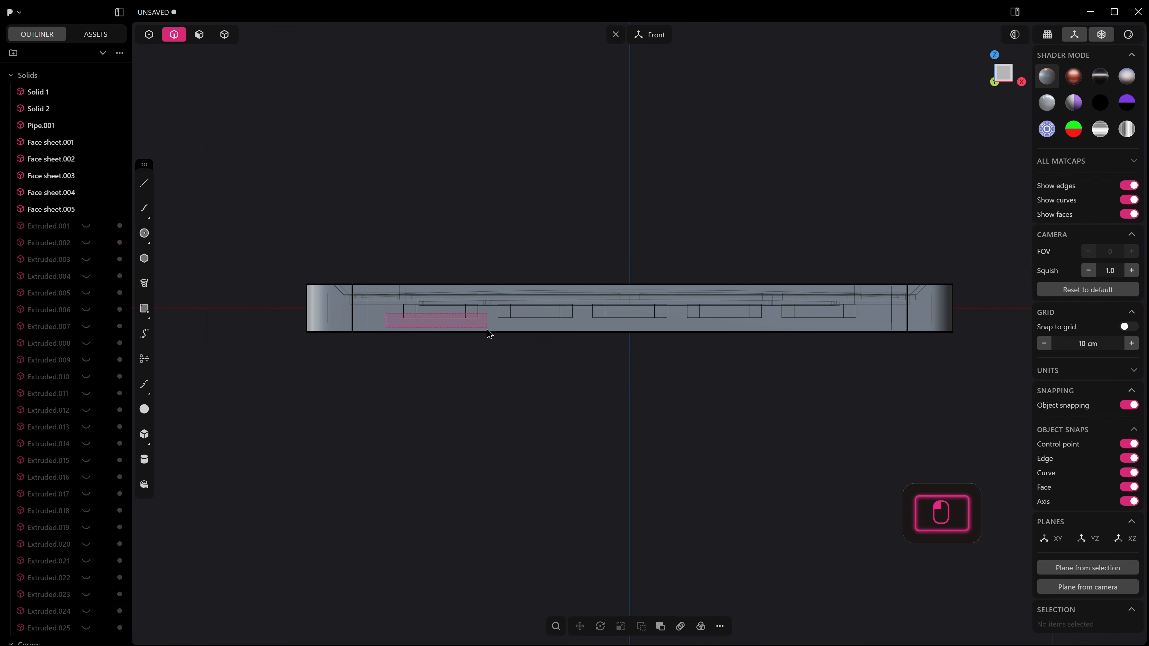
drag(487, 330, 487, 330)
scroll(473, 330, up, 3)
shift+middle_drag(462, 342, 464, 429)
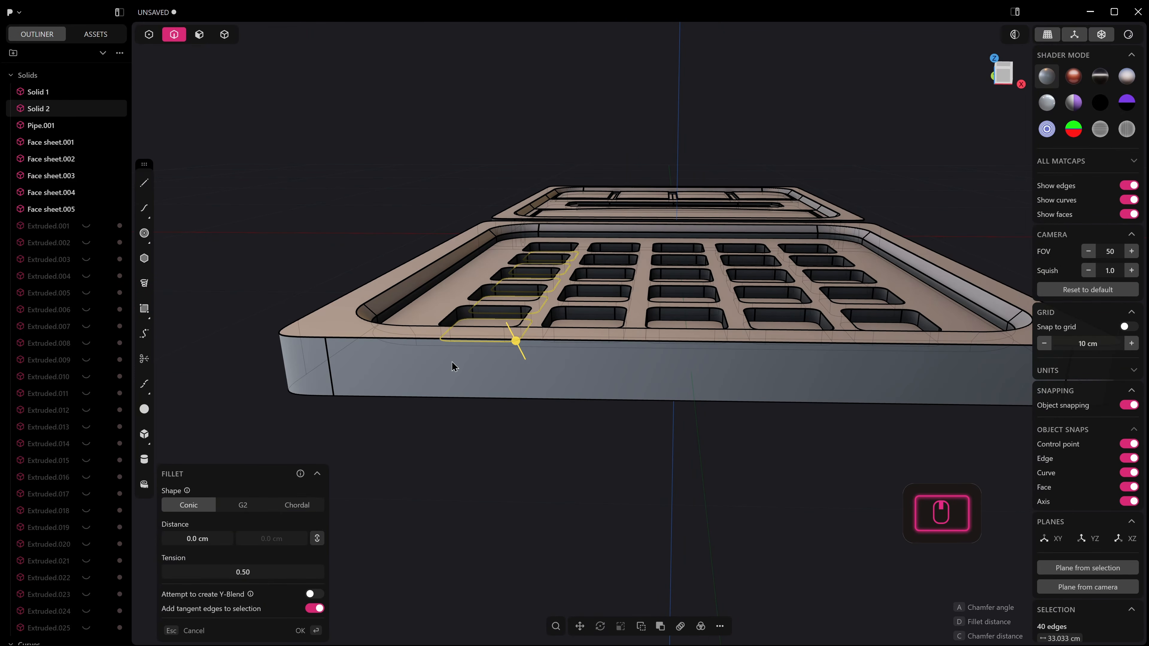
click(484, 310)
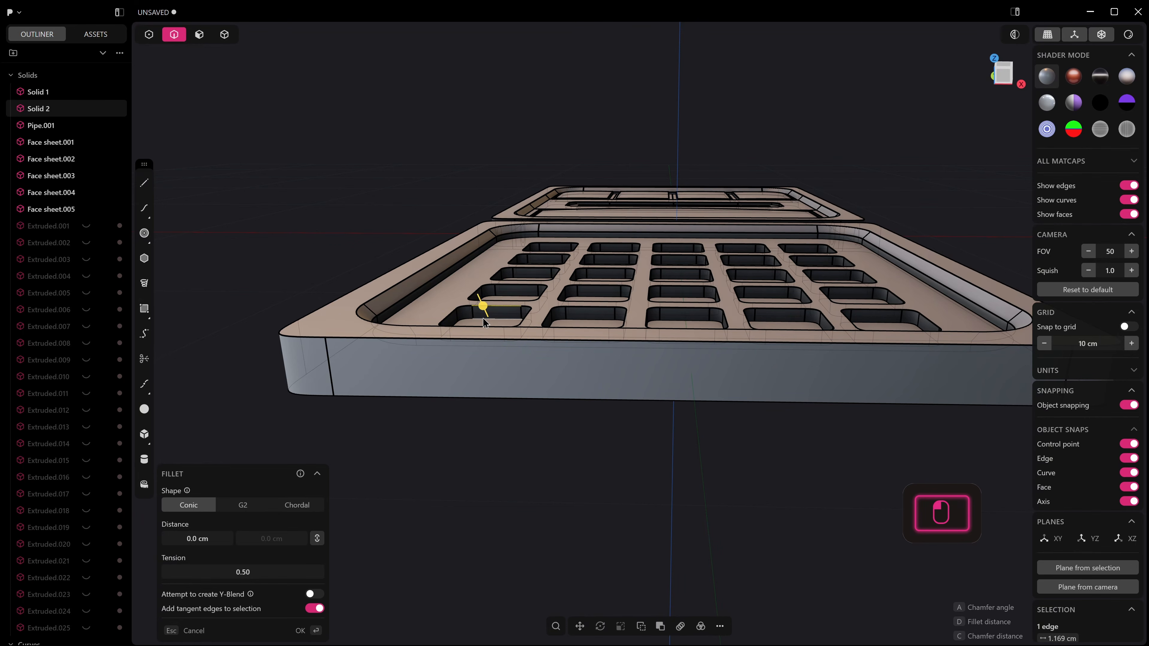
Select the upper rim edges of all 25 key pockets and drop the stray edges on the outer panel and the display half
key(KP_1)
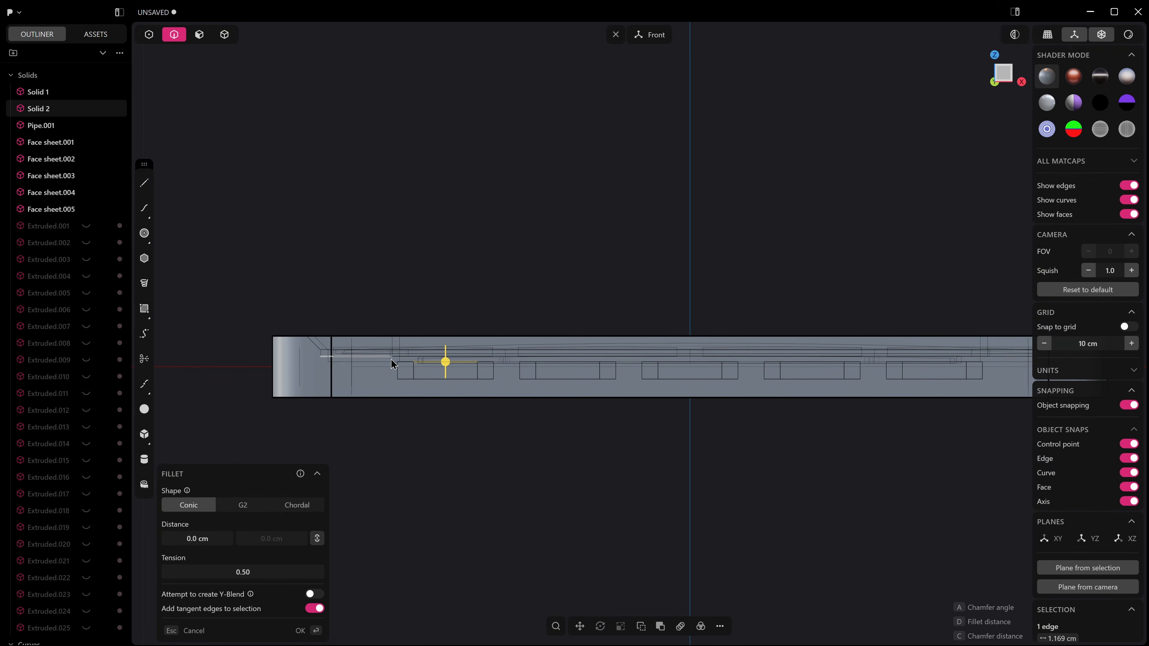
drag(906, 371, 1006, 370)
middle_drag(765, 339, 667, 483)
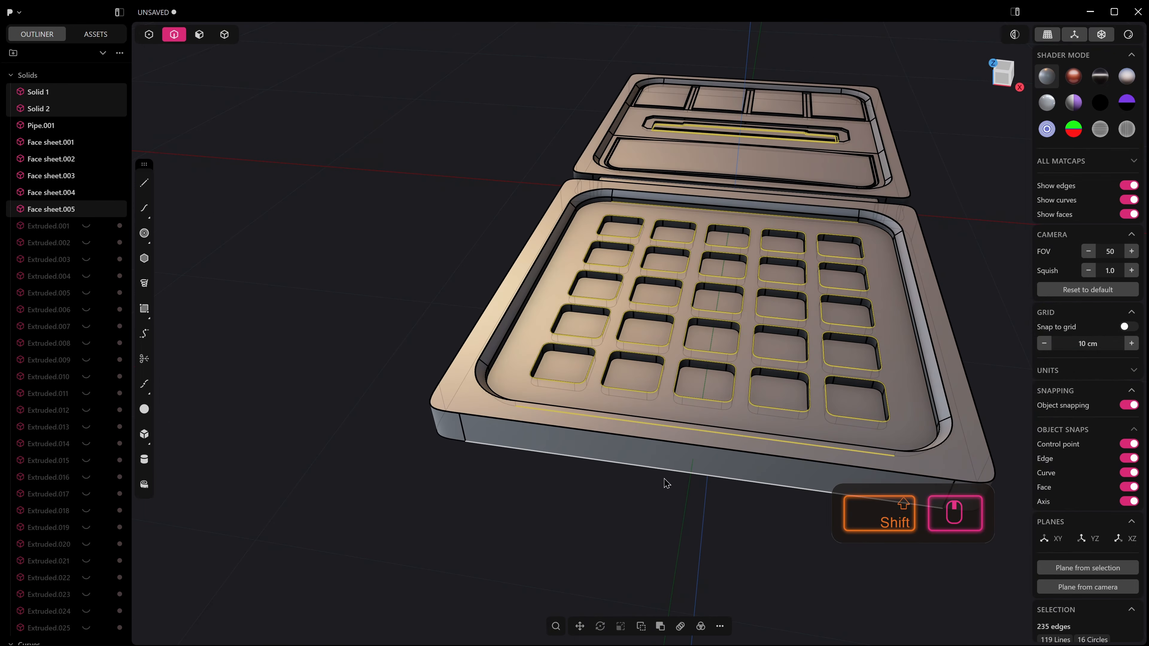
ctrl+click(674, 424)
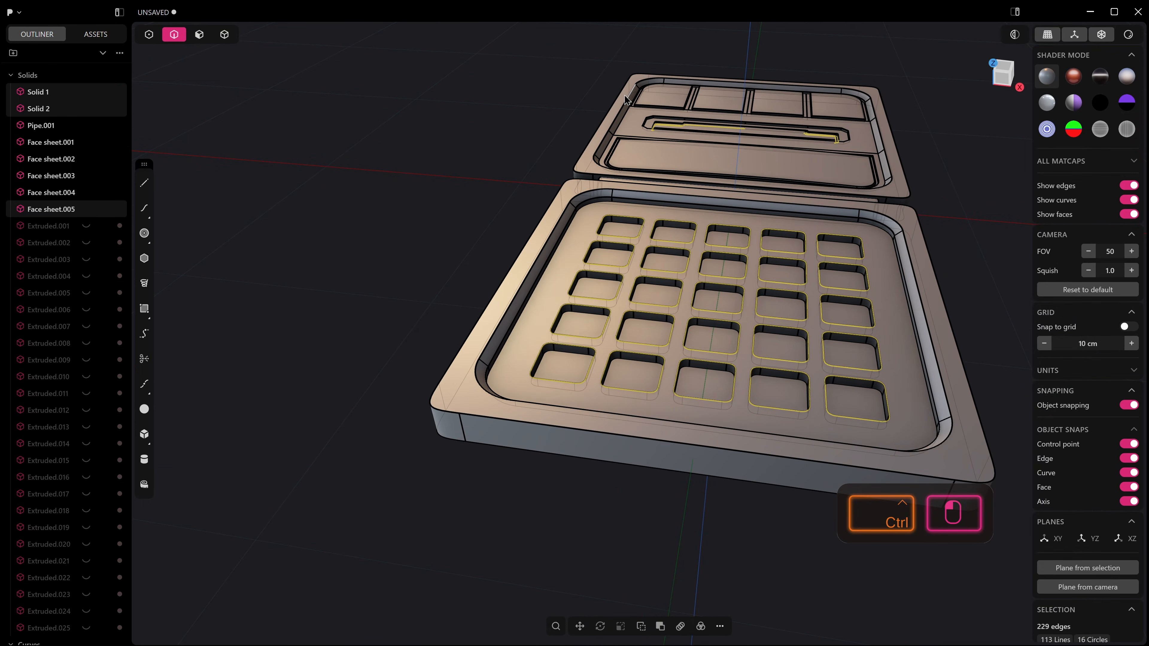
ctrl+drag(623, 94, 848, 161)
middle_drag(751, 185, 667, 356)
Chamfer the upper rims of all 25 key pockets by about 0.107 cm
key(b)
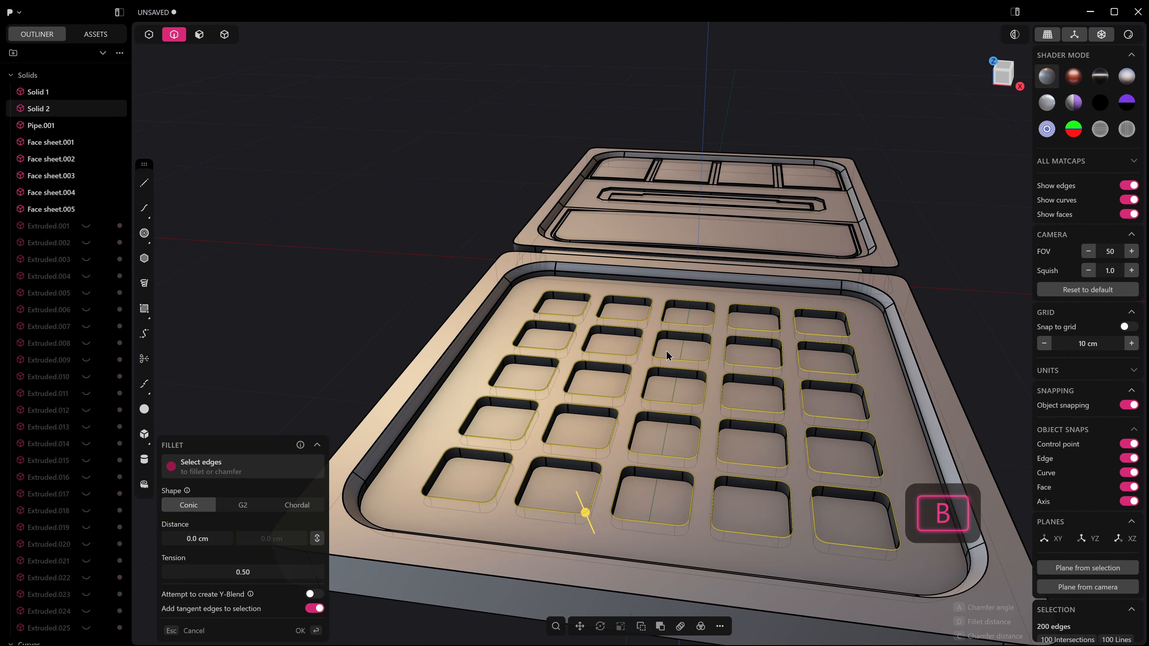
drag(585, 510, 584, 521)
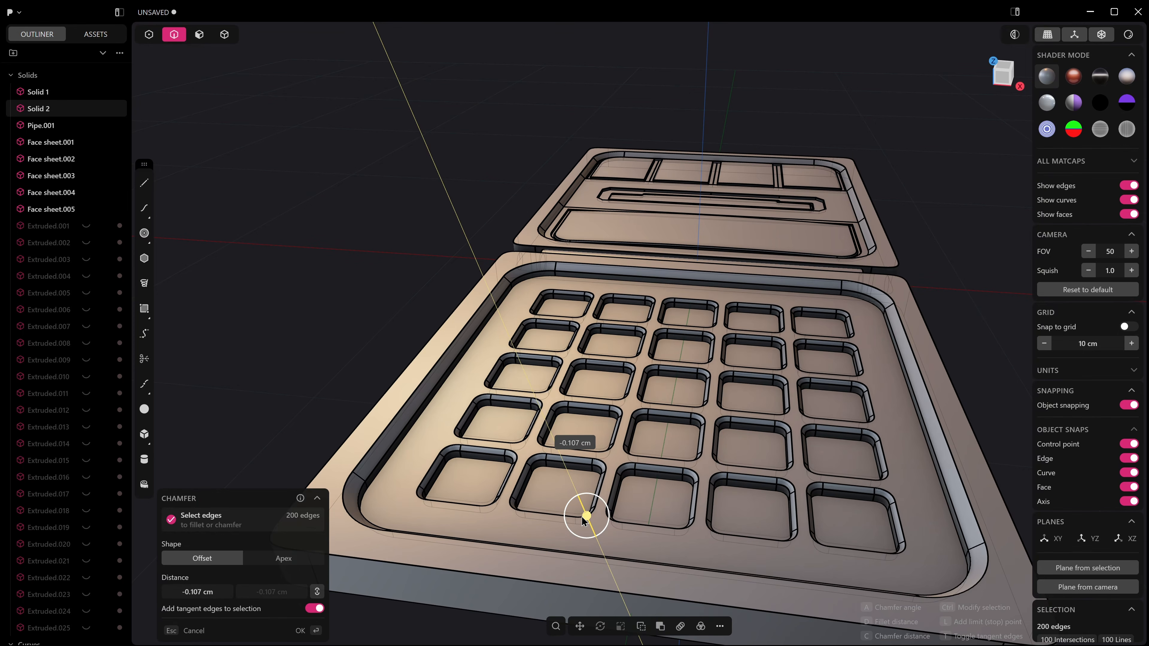
right_click(355, 205)
click(356, 204)
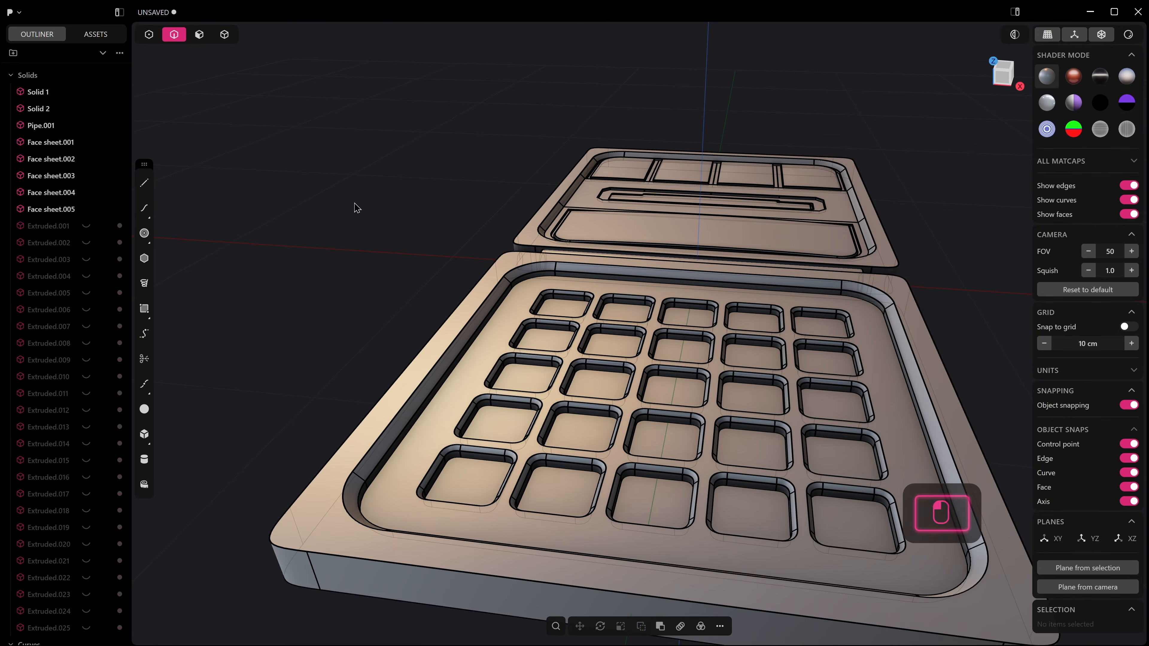
Select the recessed panel face around the key pockets and show its control points
middle_drag(355, 205, 384, 240)
key(3)
click(838, 362)
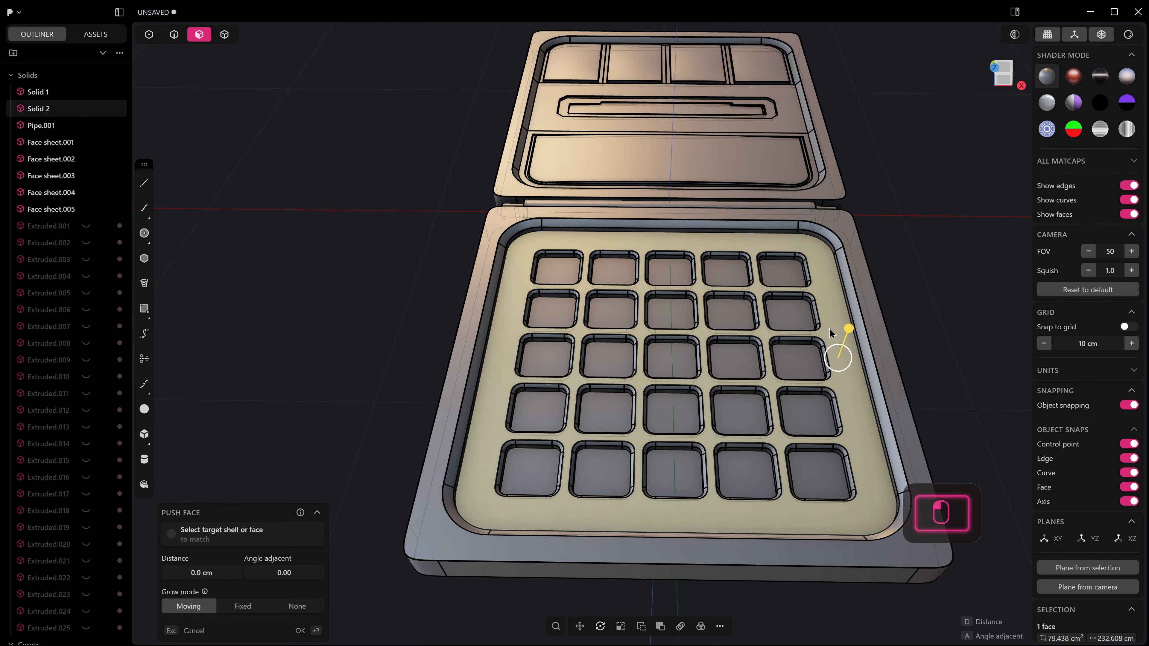
key(shift+s)
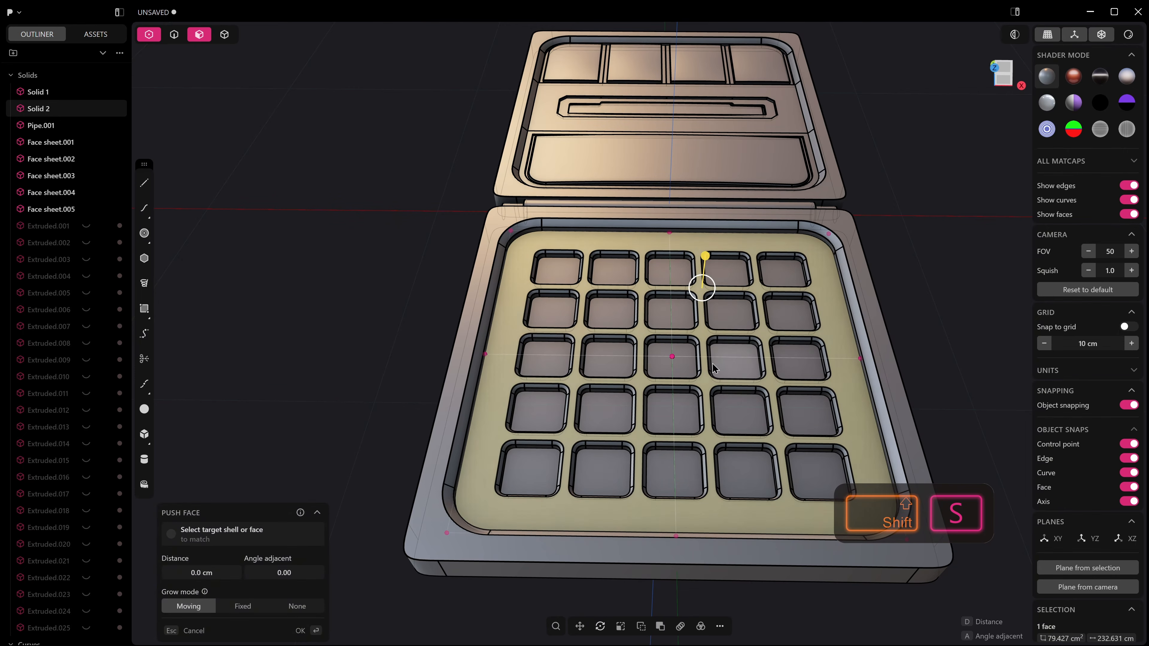
drag(646, 334, 690, 377)
middle_drag(692, 368, 688, 355)
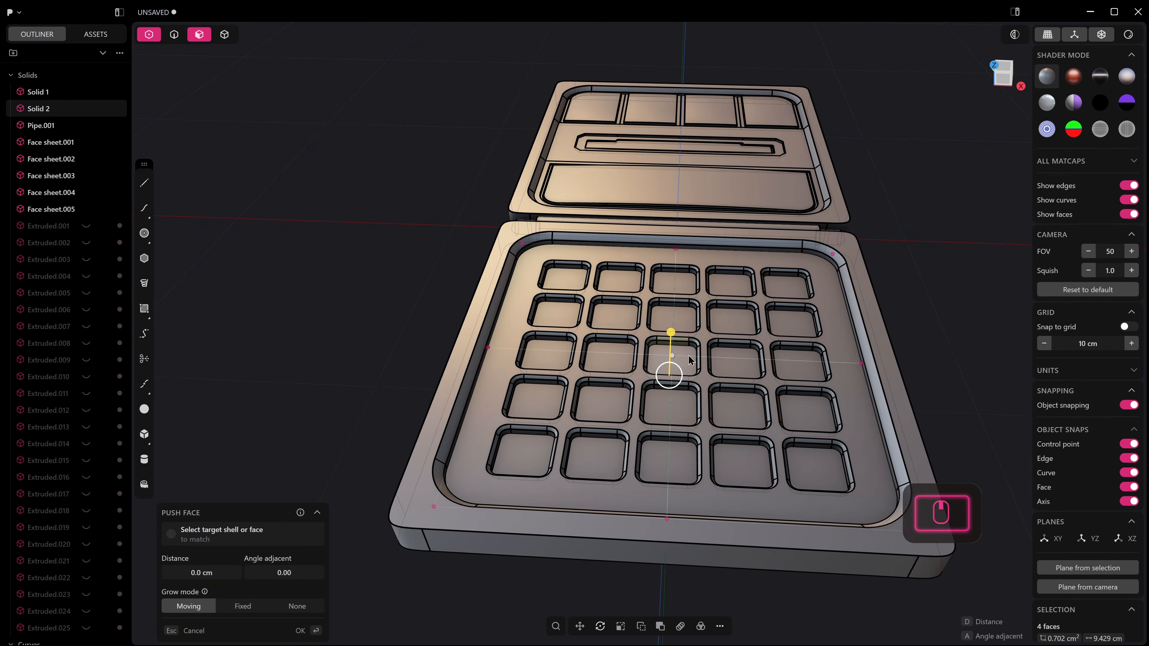
key(g)
click(675, 322)
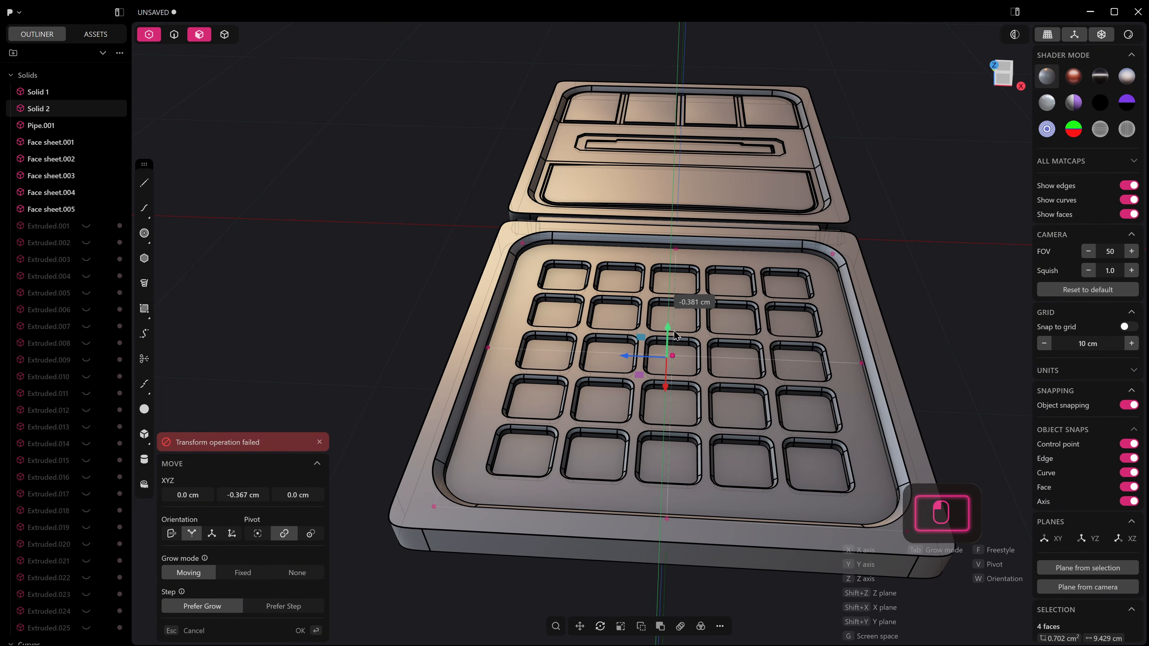
key(Escape)
middle_drag(675, 333, 681, 362)
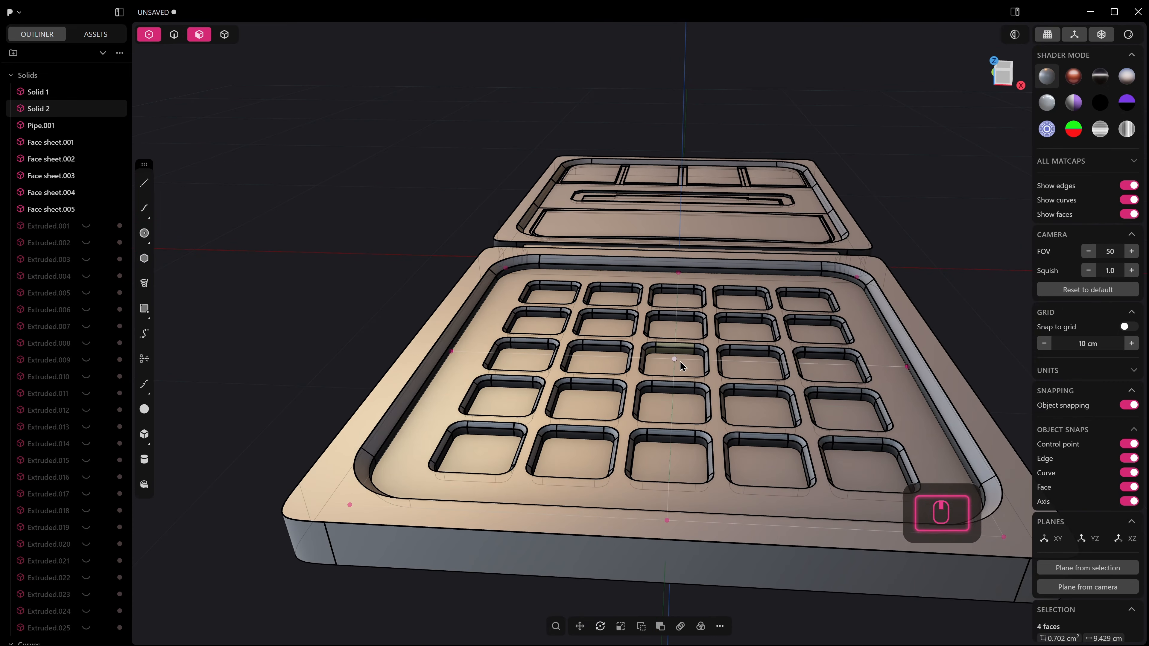
Move the central control point of the key panel down about 0.283 cm along Z
click(675, 360)
key(g)
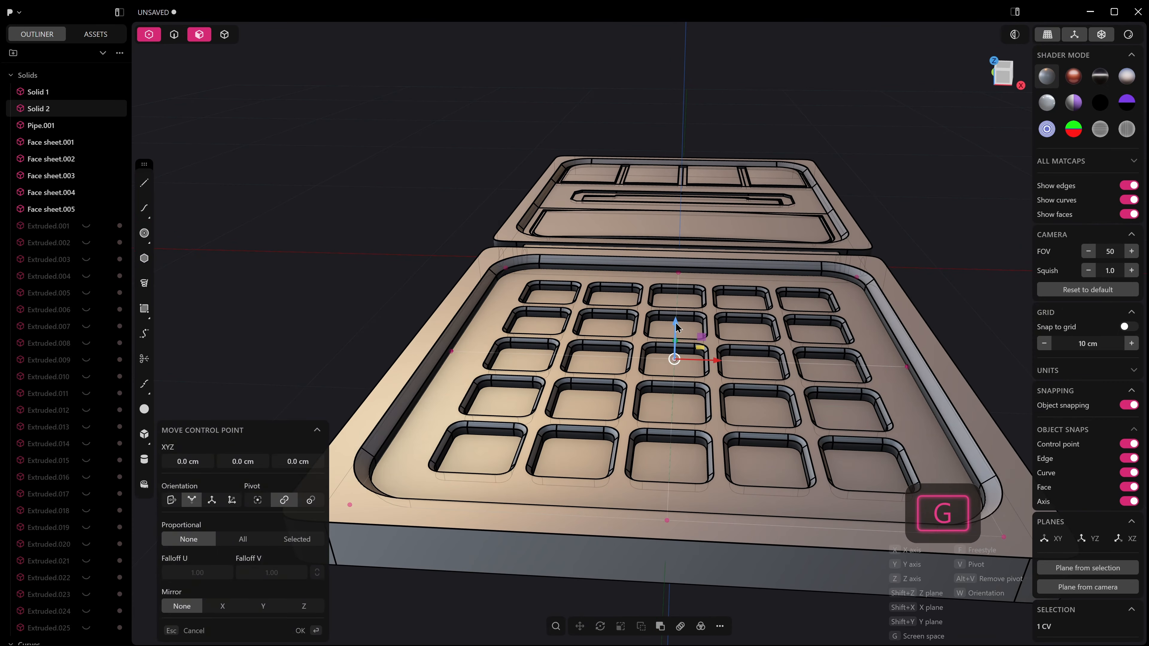
drag(678, 329, 678, 332)
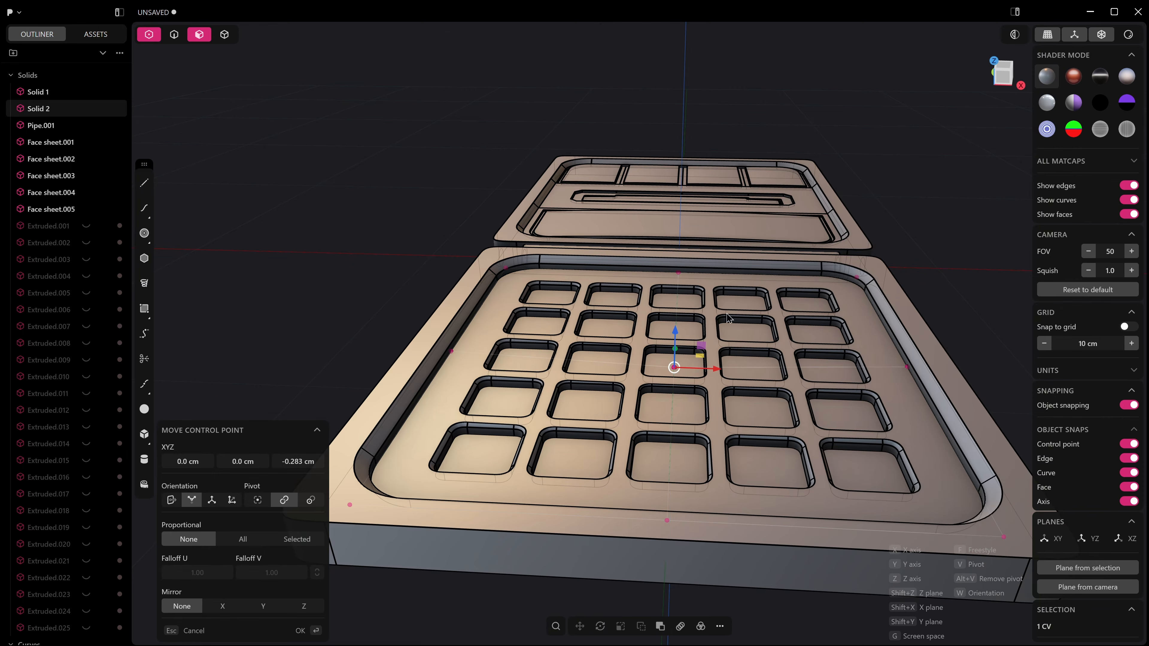
middle_drag(726, 314, 632, 353)
right_click(600, 369)
Select the four control points midway along the key panel's sides and raise them about 0.127 cm along Z
drag(583, 436, 623, 511)
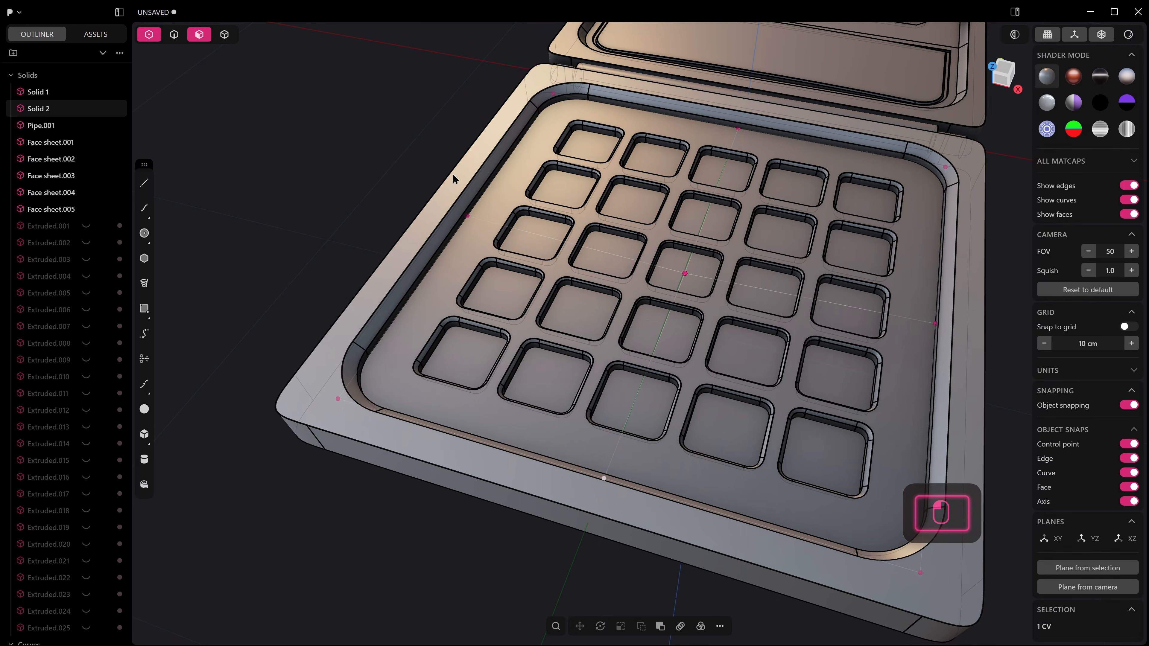
shift+click(467, 216)
shift+click(738, 128)
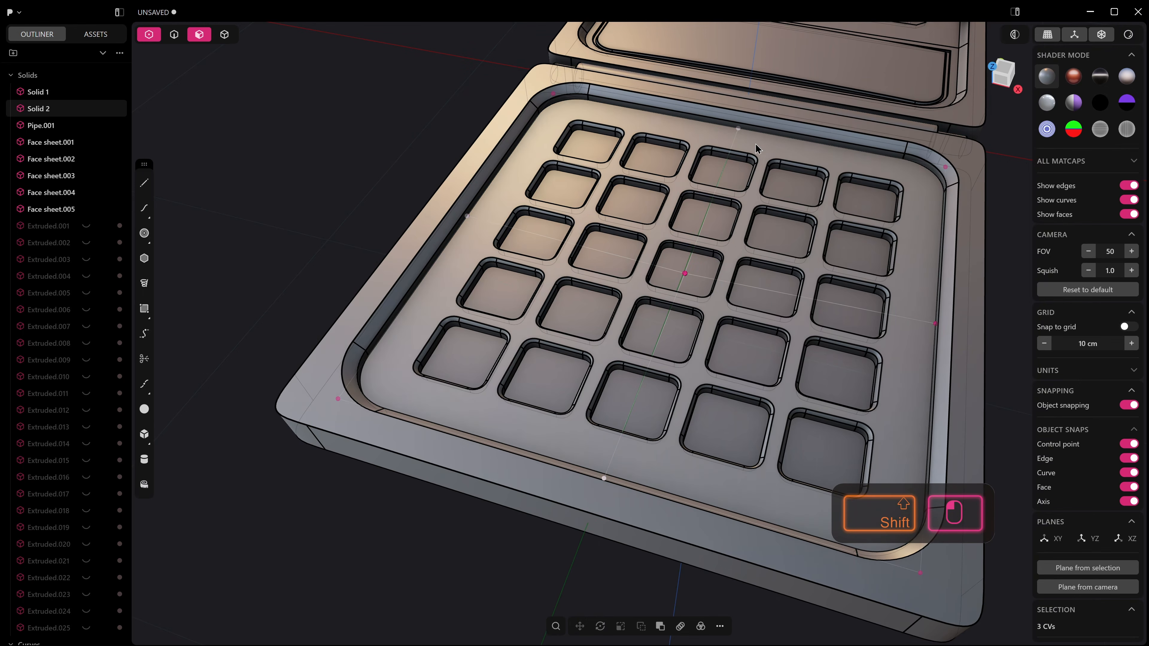
shift+click(935, 323)
key(g)
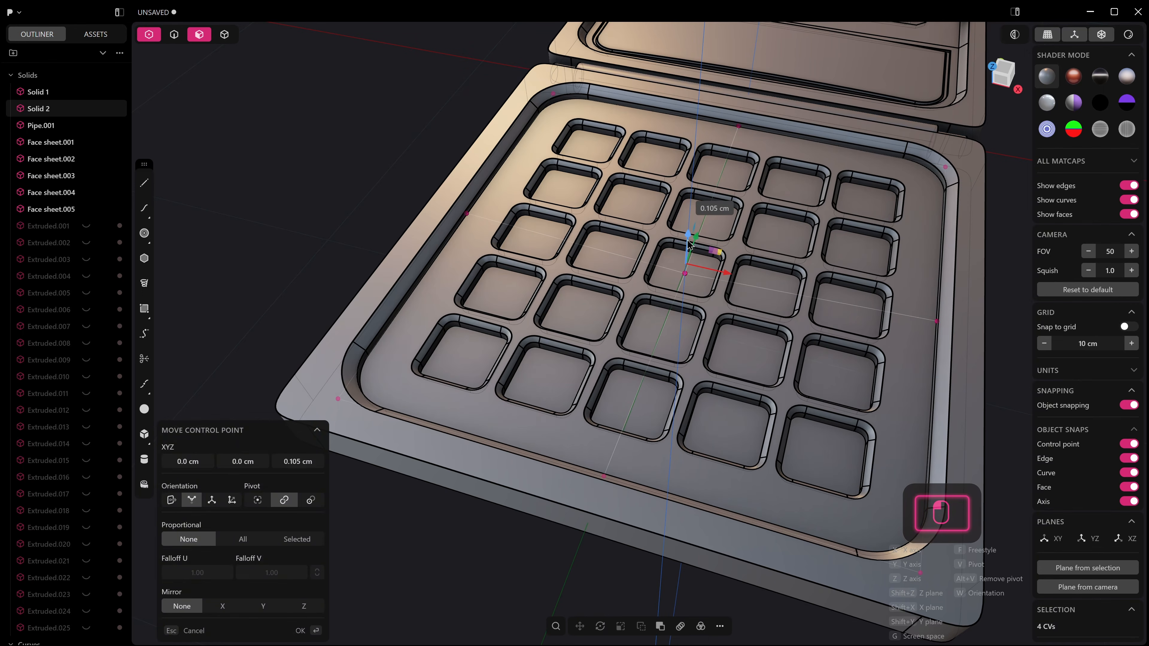
click(688, 249)
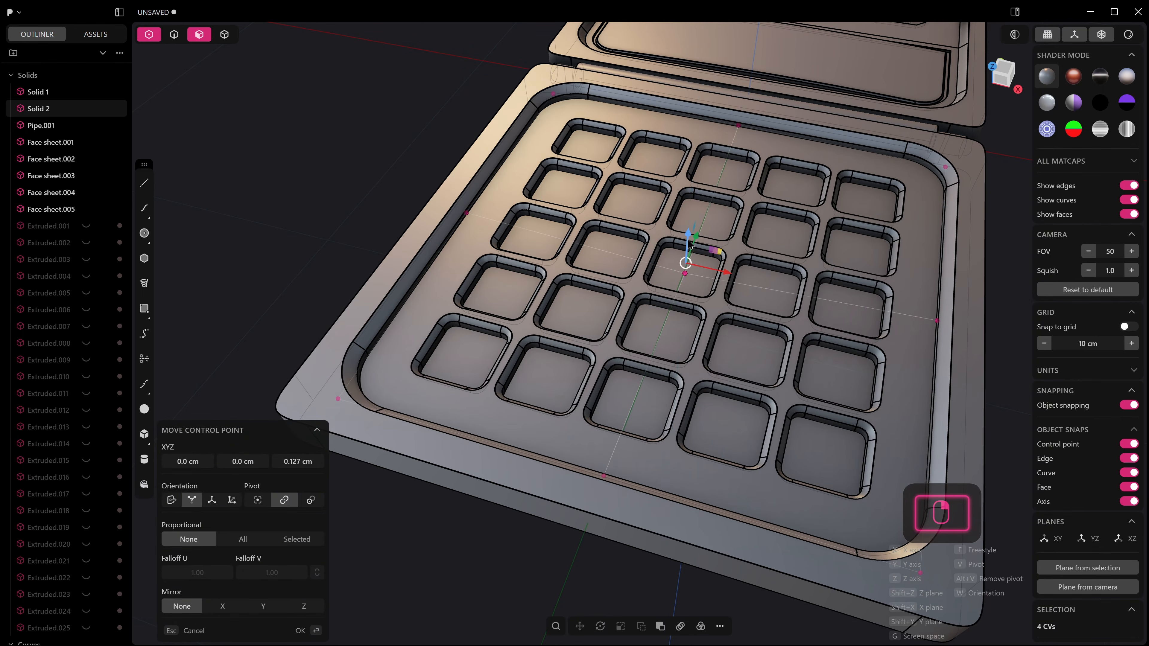
Lower the key panel's central control point another 0.067 cm or so and clear the selection
click(685, 274)
key(g)
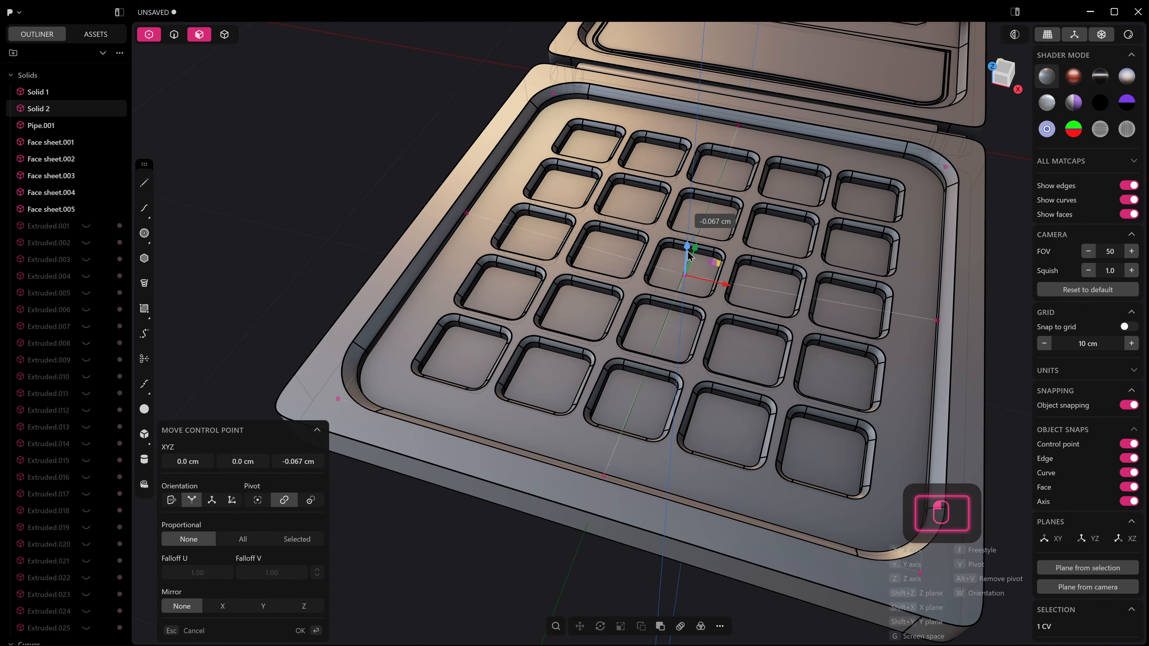
right_click(688, 251)
middle_drag(843, 78, 878, 190)
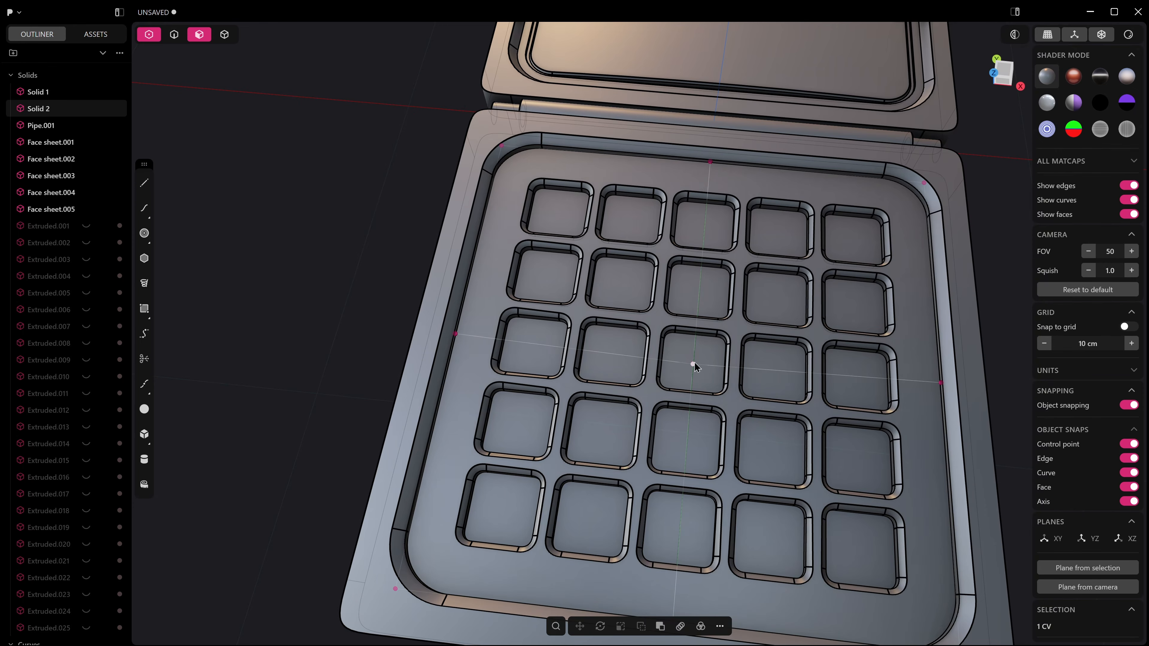
click(352, 204)
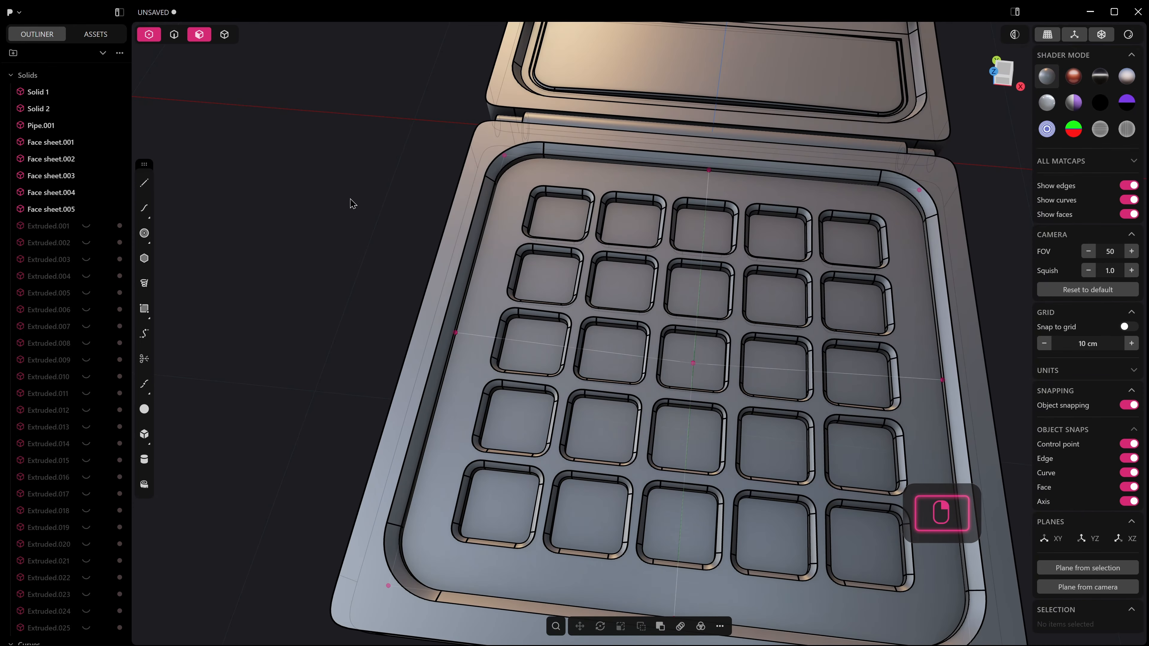
Switch to render mode and examine the key panel's curvature and chamfered pockets
key(alt+q)
middle_drag(420, 219, 446, 181)
click(1124, 39)
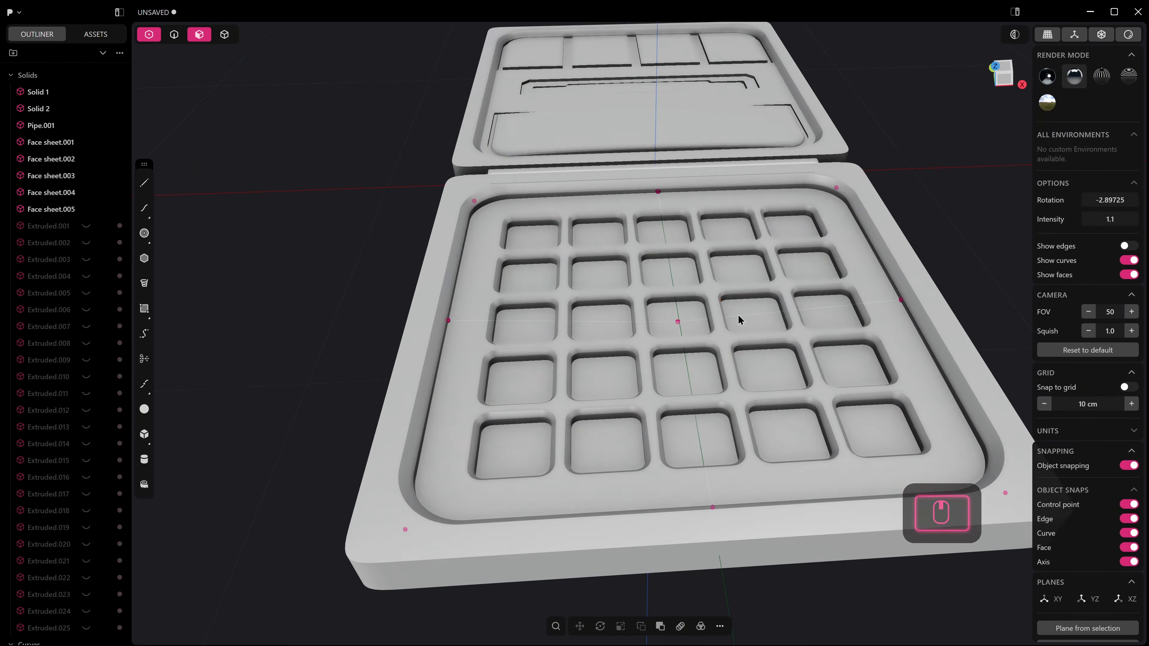
middle_drag(739, 315, 744, 282)
Give the calculator's keypad half an olive material with roughness 0.05 and metalness 0.30
click(873, 246)
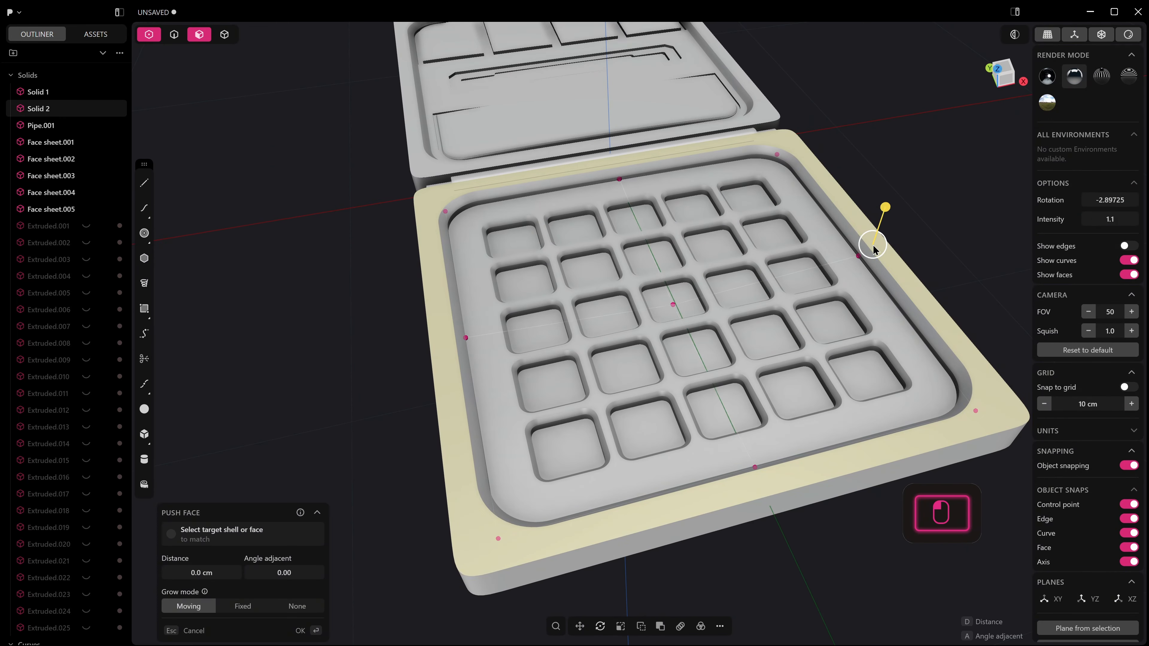
key(Escape)
click(820, 190)
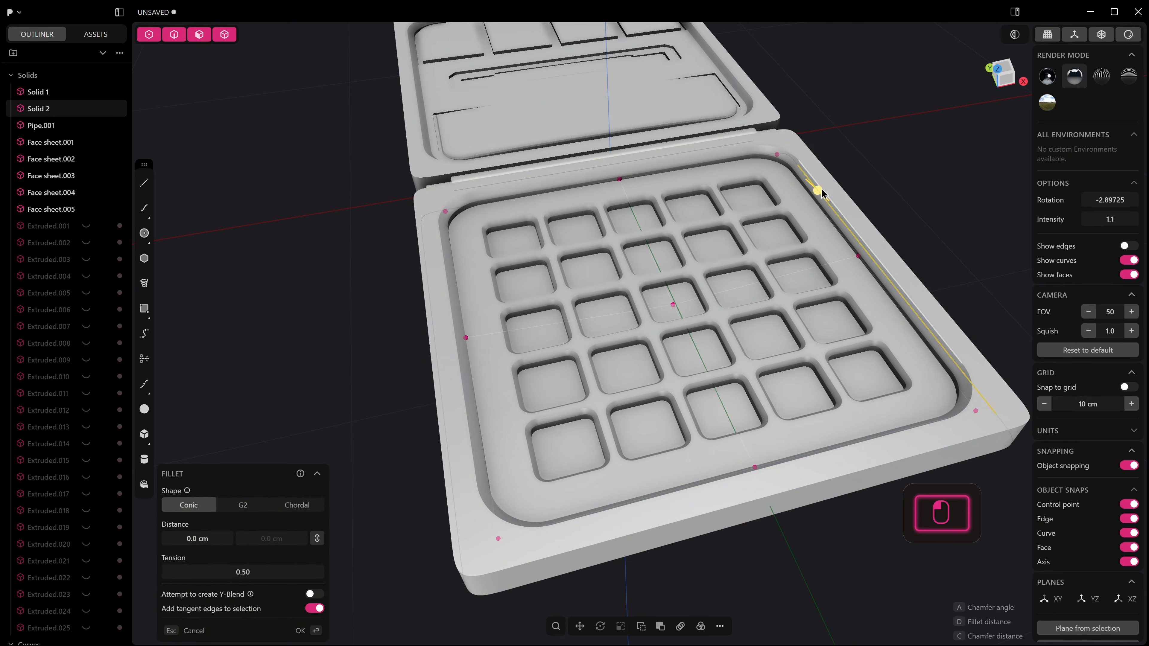
key(f)
key(4)
click(836, 188)
key(m)
middle_drag(815, 276, 662, 309)
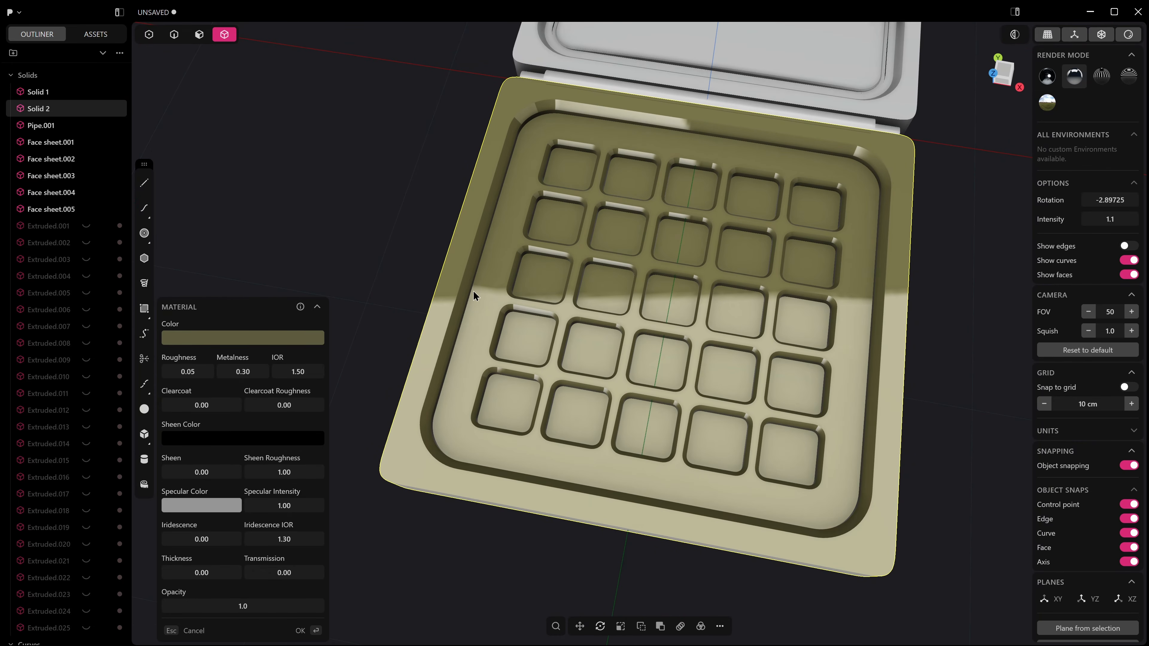
shift+middle_drag(497, 314, 504, 345)
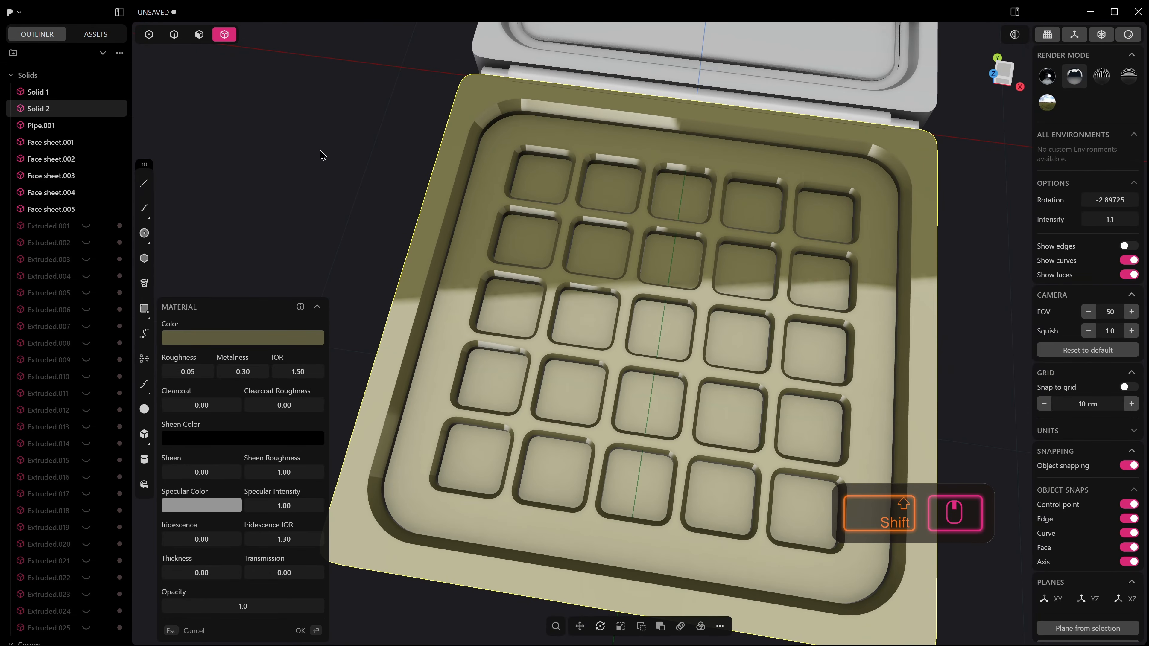
Turn on edge display in the render and examine the chamfered rim of the centre column's front pocket
click(475, 259)
middle_drag(462, 274, 590, 265)
key(shift+q)
middle_drag(611, 332, 528, 345)
scroll(492, 333, up, 5)
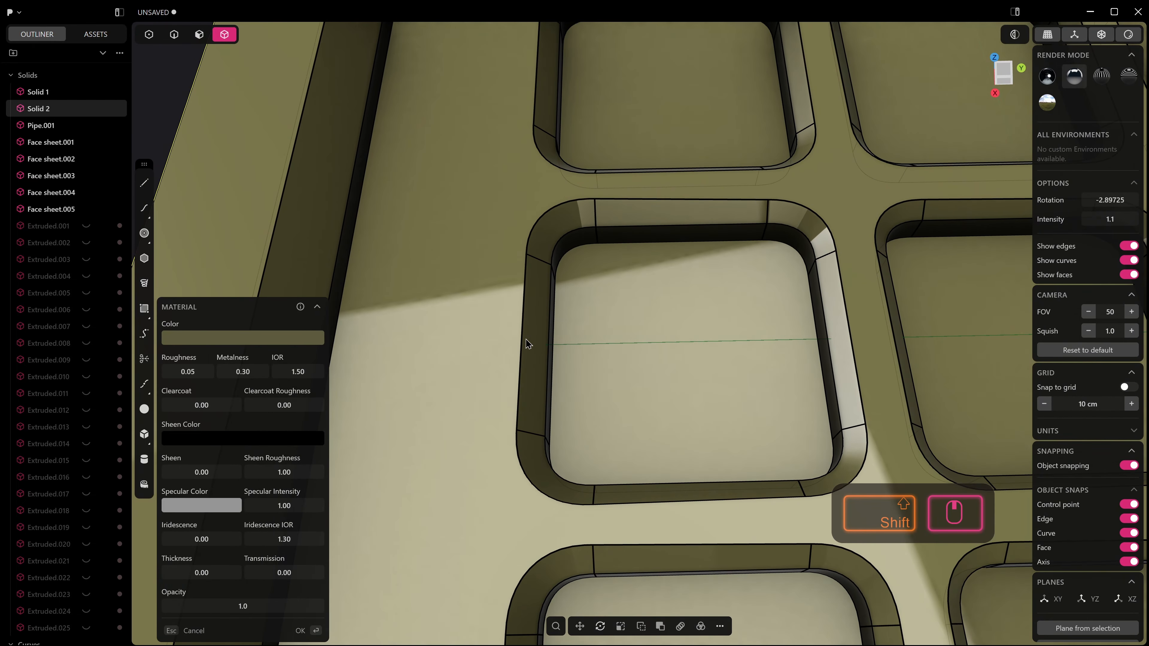
Set a temporary construction plane on the front chamfer face of the centre column's front pocket and inspect it up close
key(3)
click(532, 341)
right_click(540, 331)
click(528, 331)
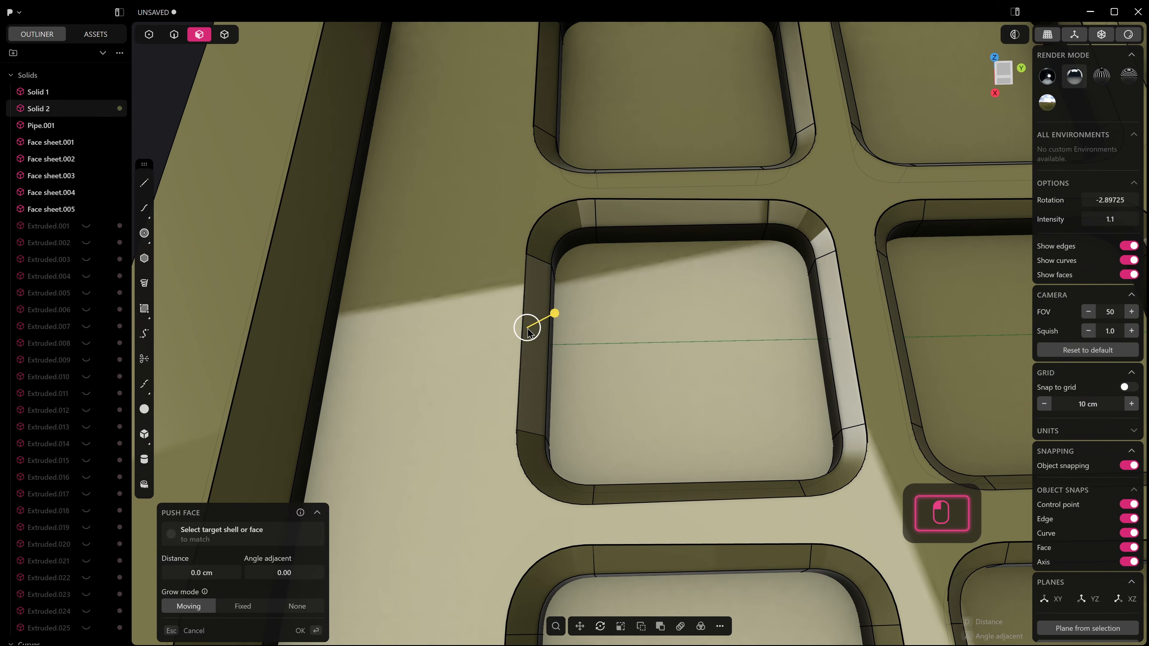
key(shift+space)
middle_drag(528, 331, 514, 315)
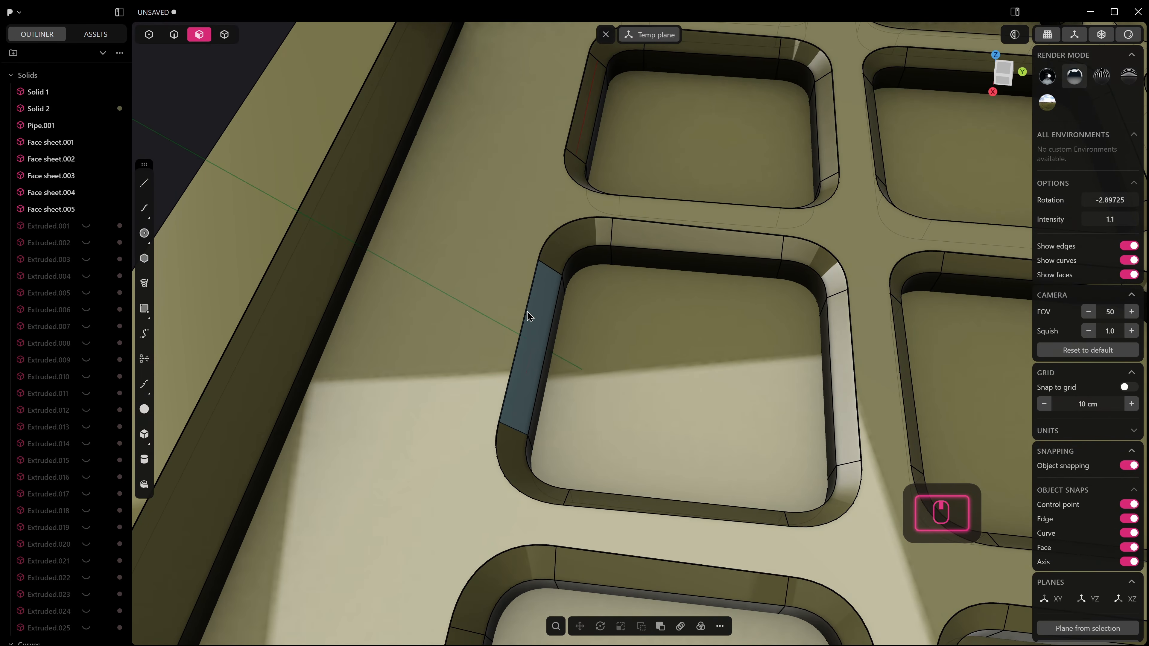
scroll(526, 312, up, 3)
scroll(526, 311, down, 3)
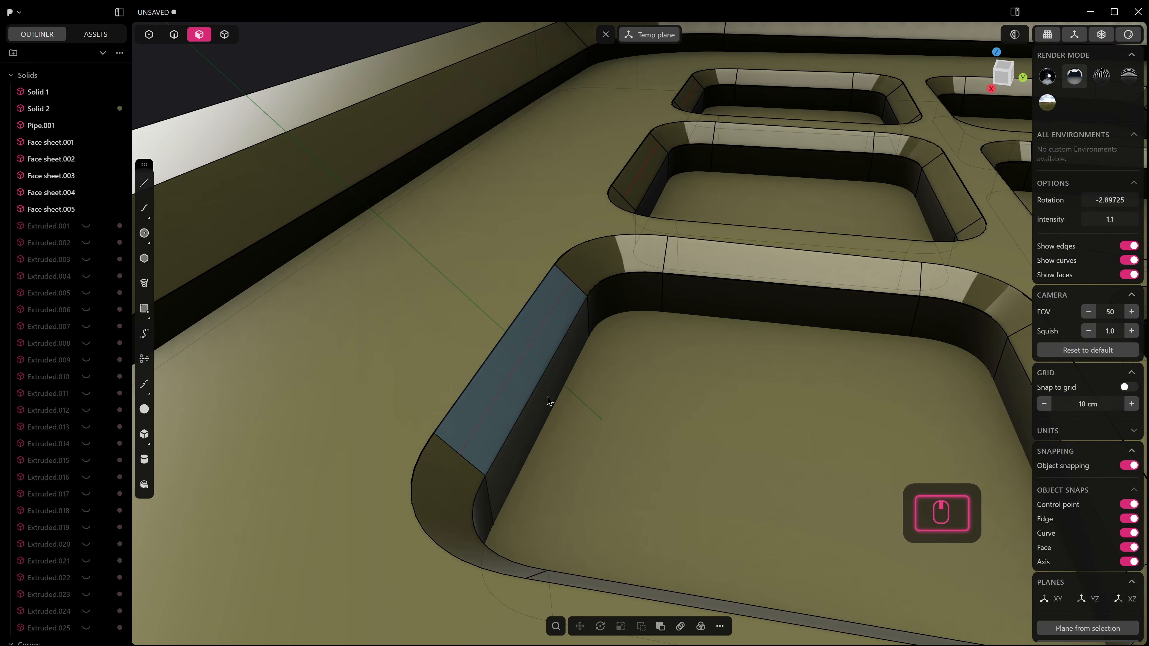
Measure the width of the front chamfer face on the centre column's front pocket
scroll(521, 391, up, 2)
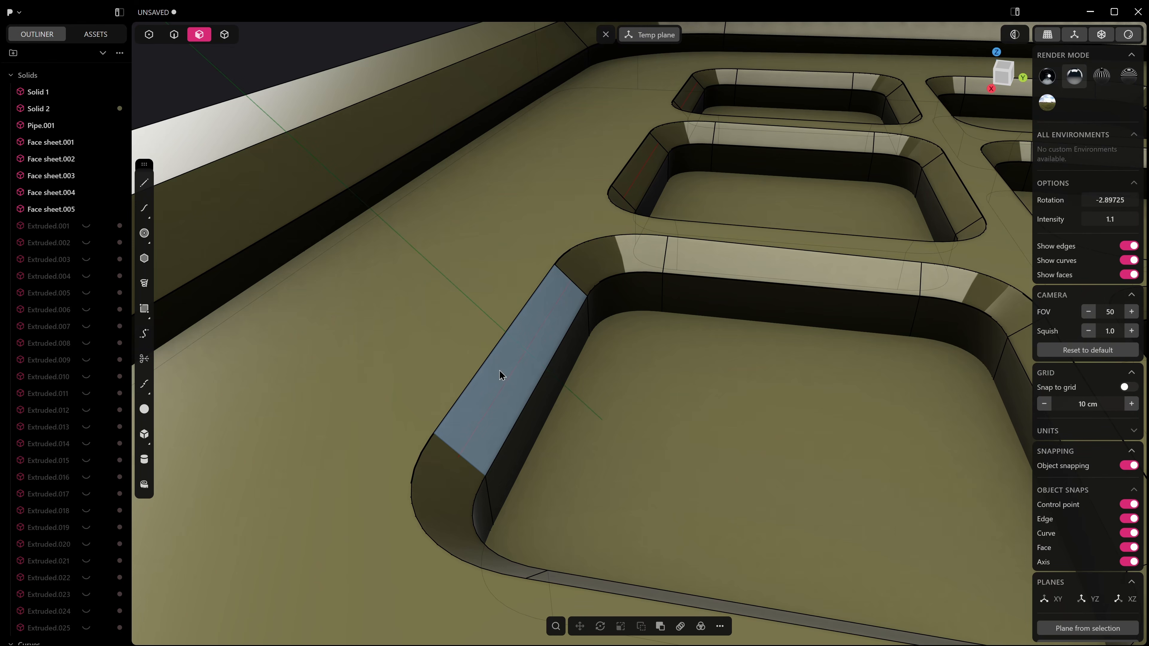
text(fme)
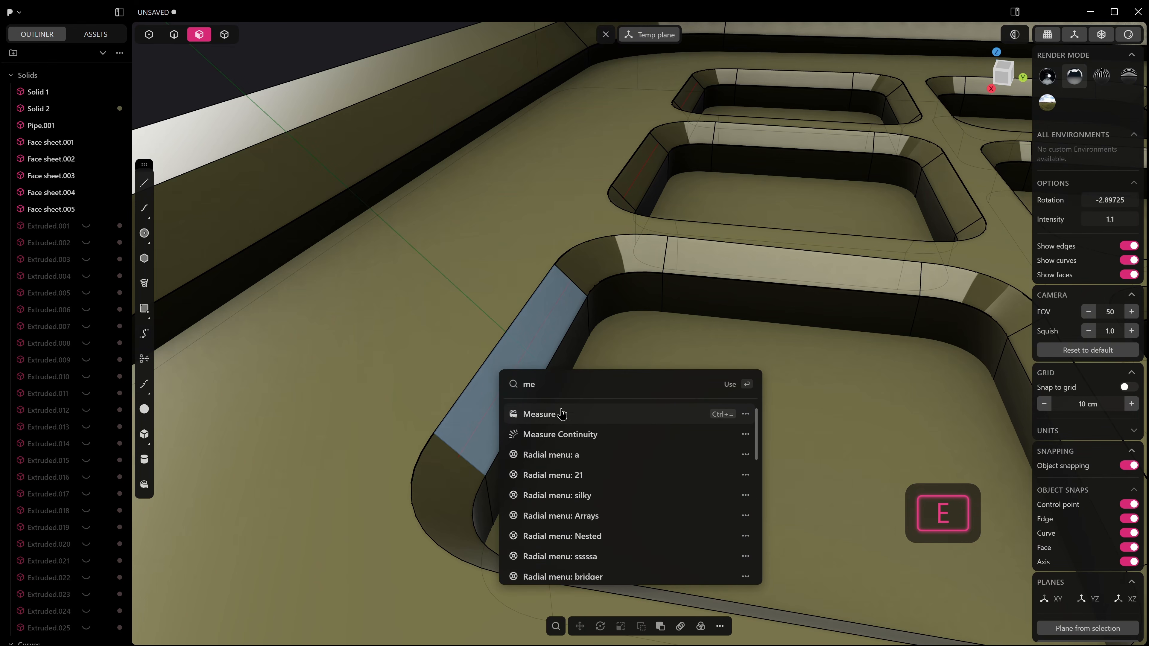
click(561, 414)
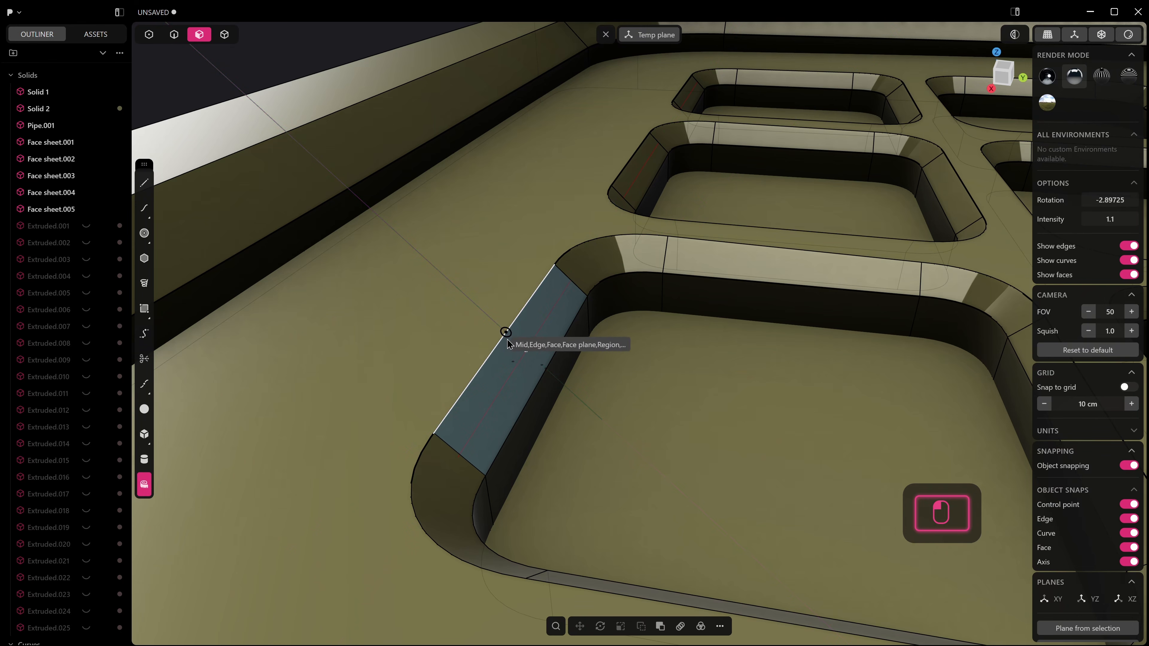
click(548, 375)
click(562, 338)
right_click(546, 337)
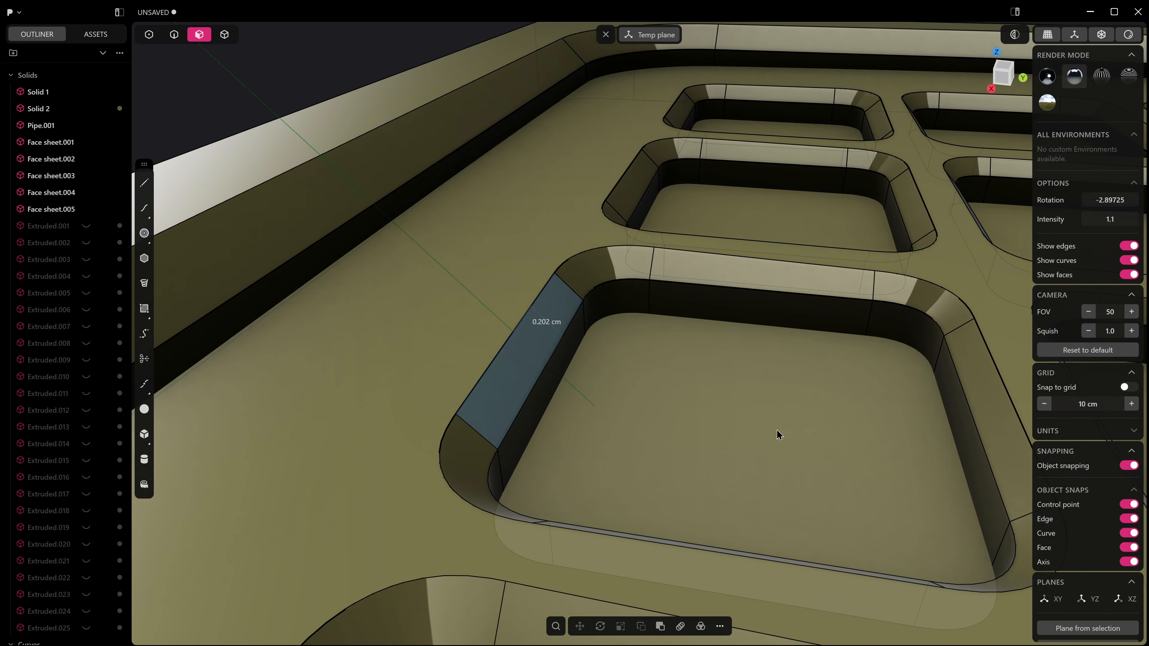
Measure the width of the front chamfer face on the pocket at the centre of the key grid for comparison
scroll(778, 436, down, 6)
shift+middle_drag(778, 436, 675, 463)
scroll(649, 383, up, 4)
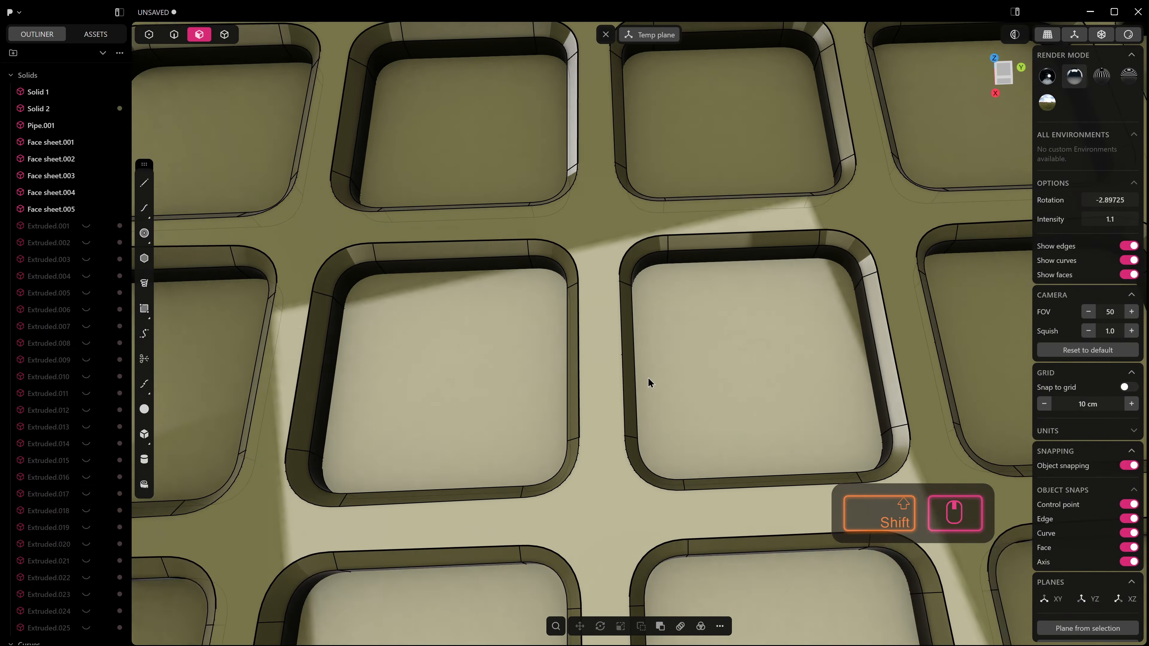
shift+middle_drag(649, 382, 659, 418)
click(663, 429)
key(Escape)
key(space)
text(f)
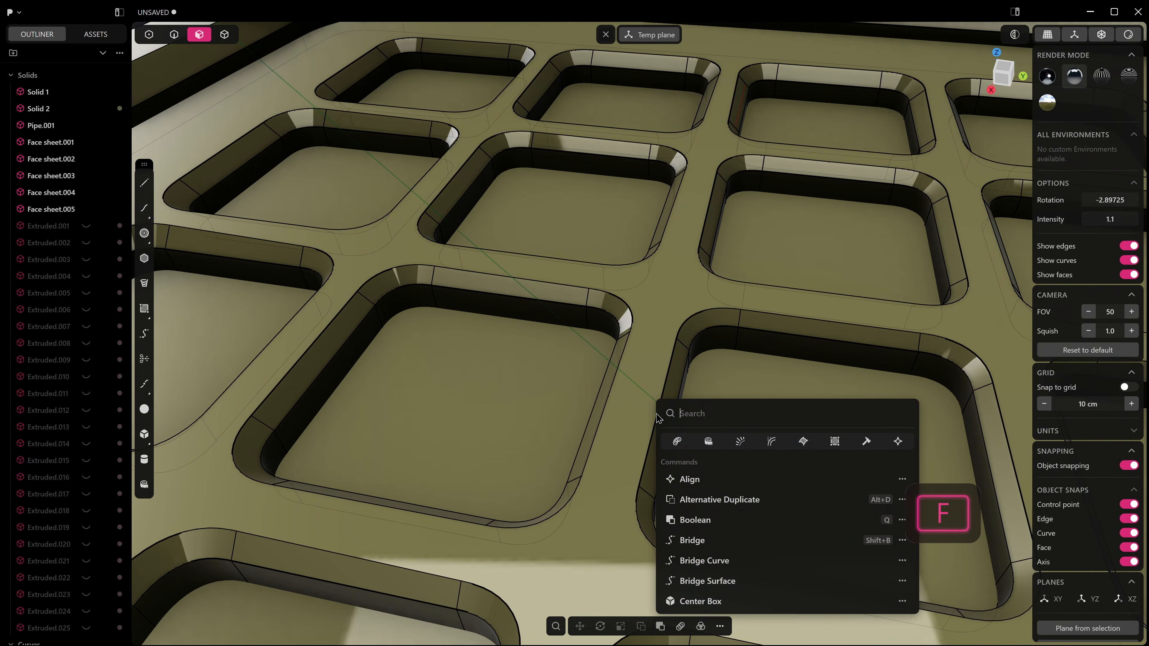
text(meas)
click(697, 441)
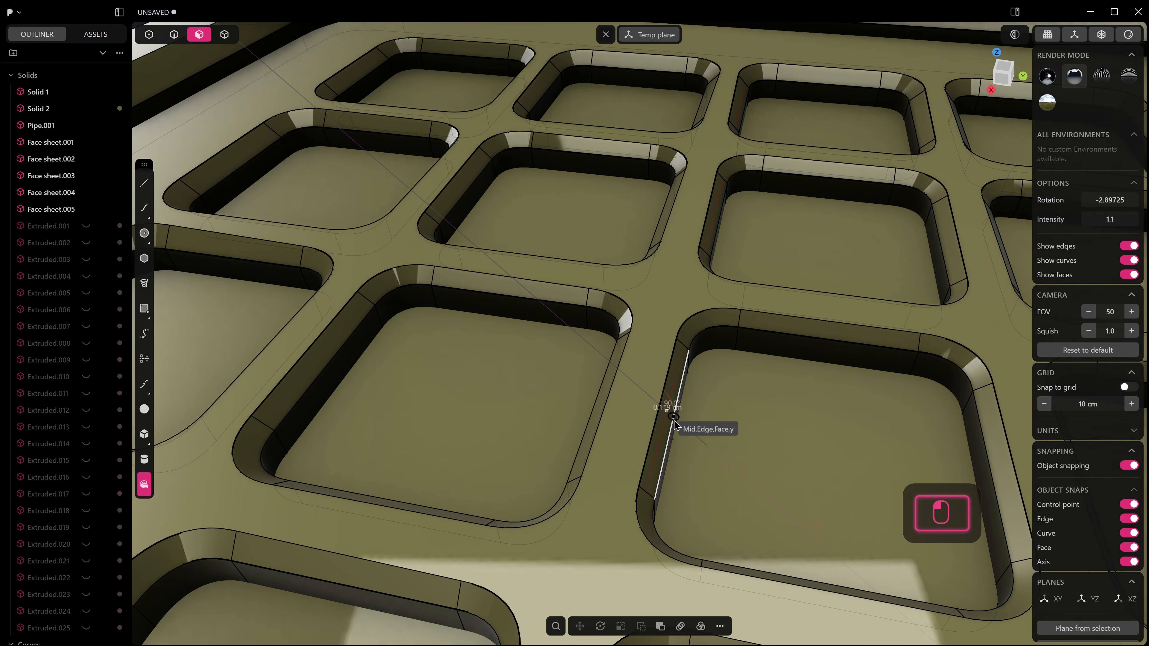
click(674, 423)
right_click(683, 397)
scroll(667, 408, up, 2)
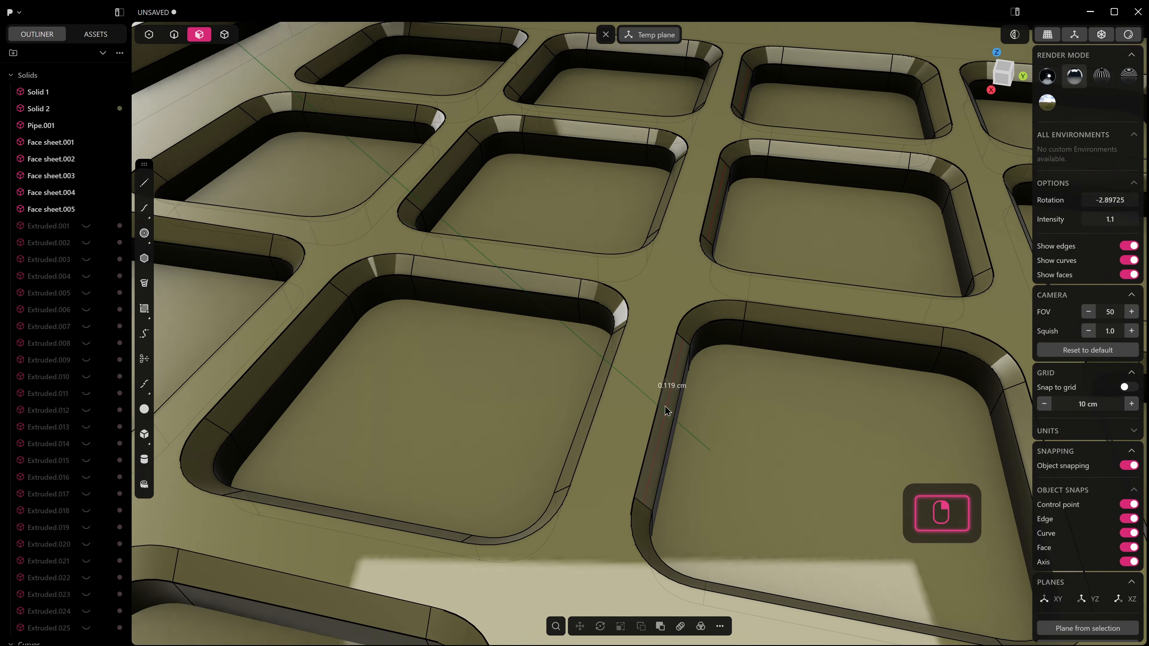
shift+middle_drag(666, 393, 687, 397)
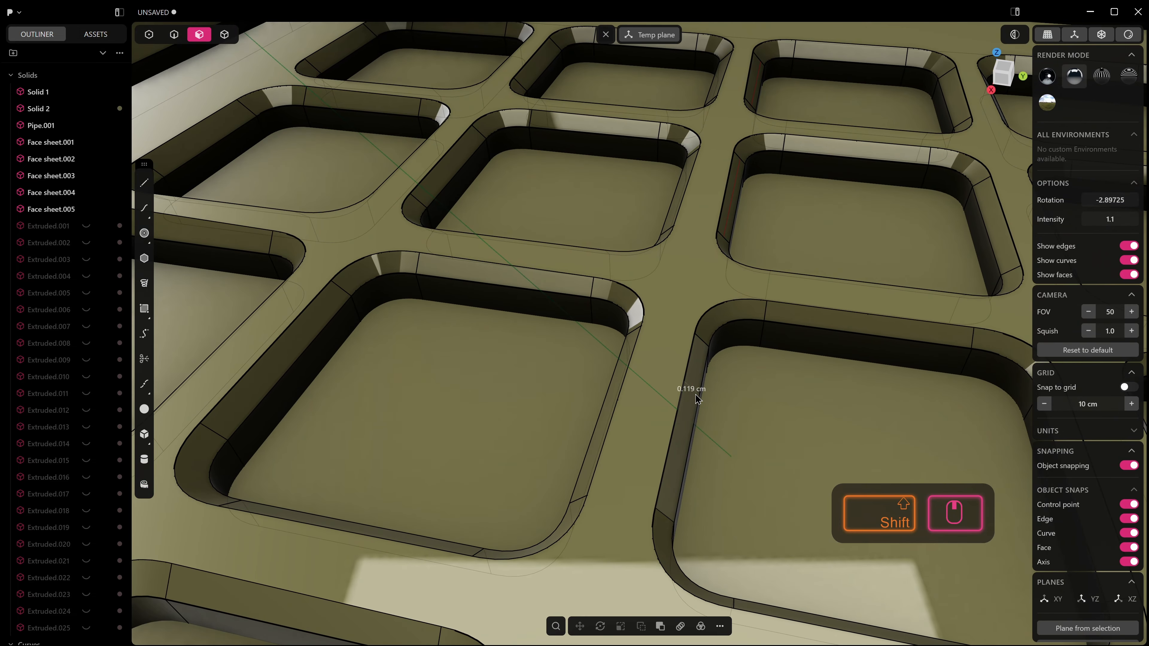
Switch back to solid selection and unhide all the keys
scroll(696, 399, down, 1)
scroll(575, 450, down, 4)
middle_drag(595, 461, 649, 385)
scroll(672, 489, down, 3)
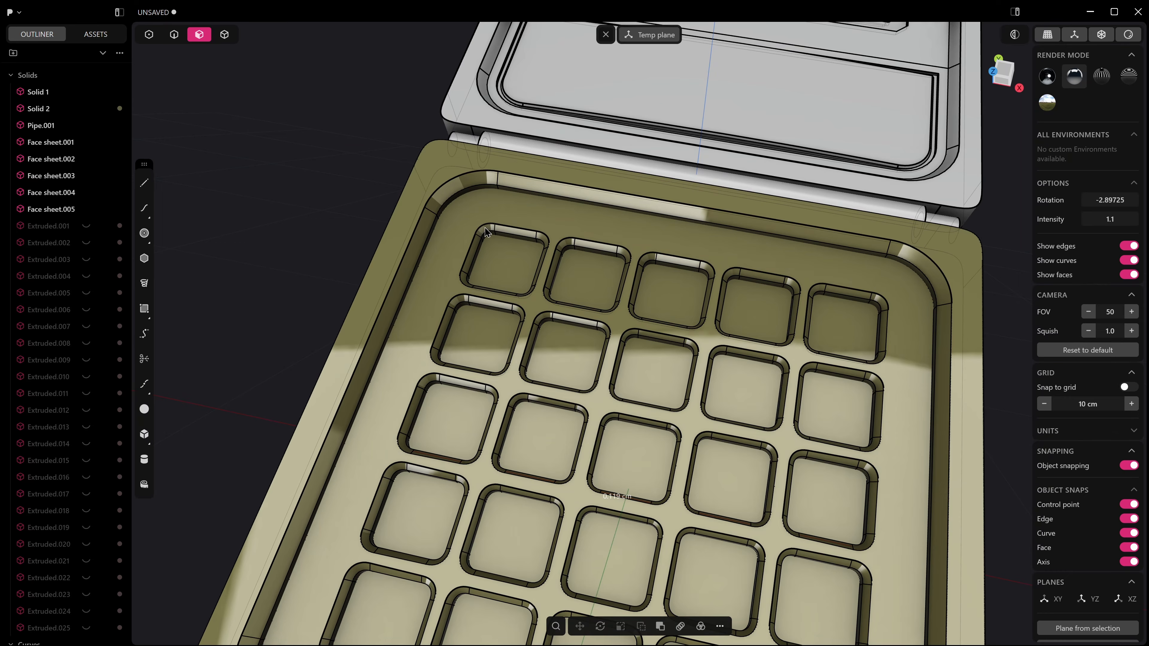
scroll(601, 339, down, 2)
scroll(630, 466, down, 2)
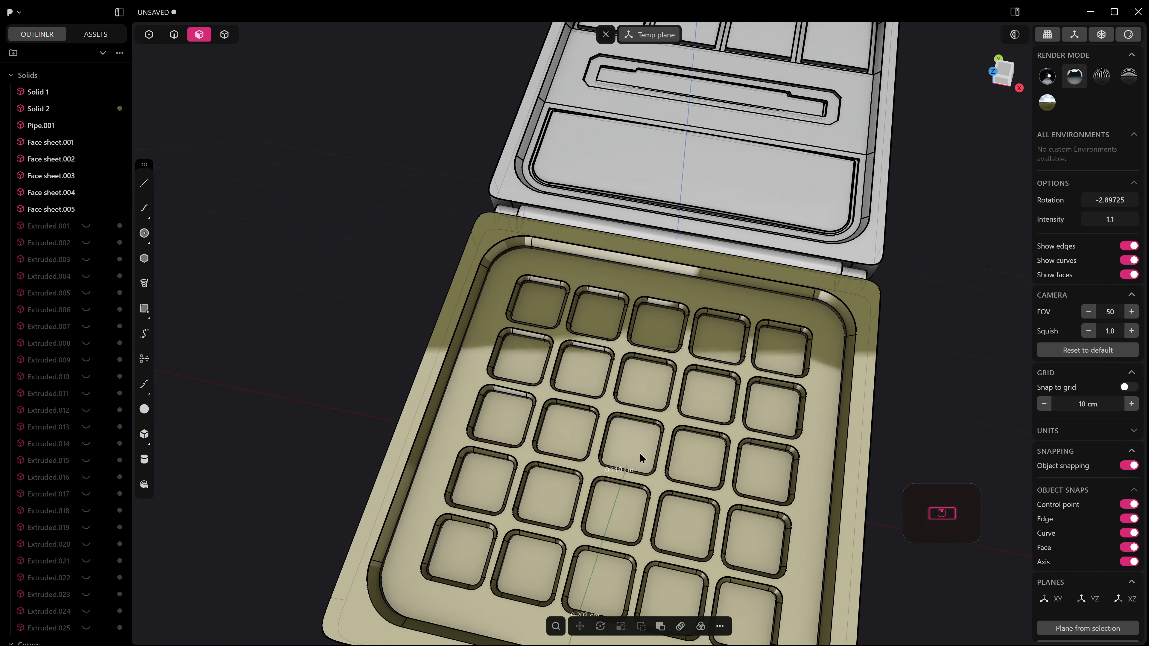
middle_drag(640, 458, 654, 455)
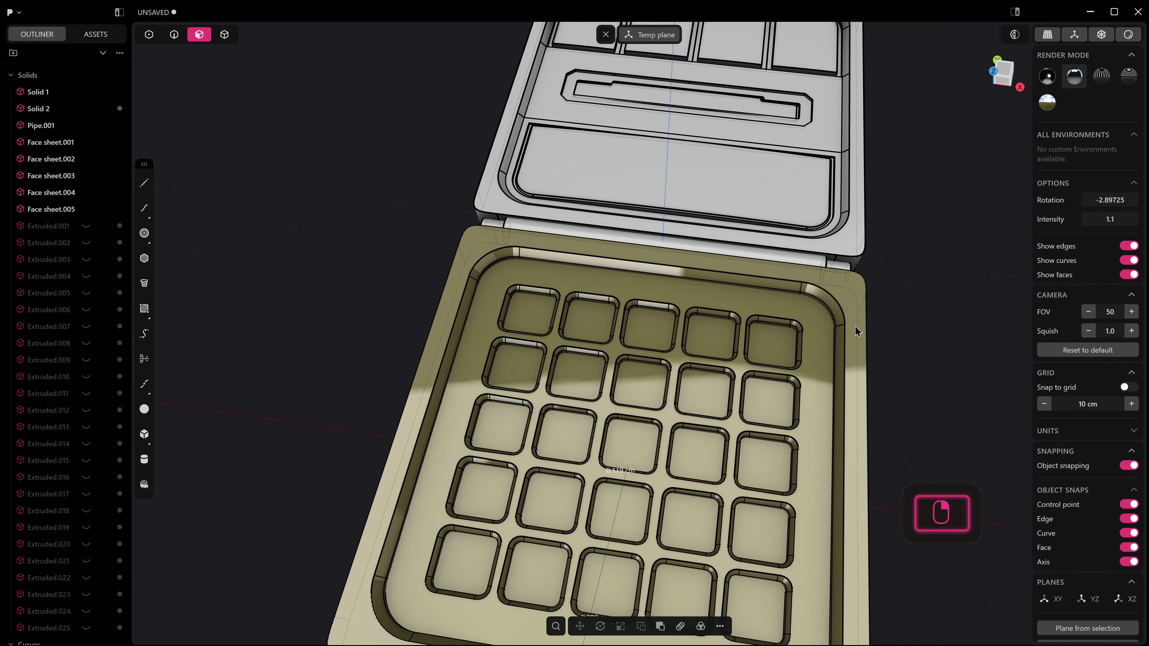
middle_drag(855, 326, 877, 302)
scroll(874, 299, down, 2)
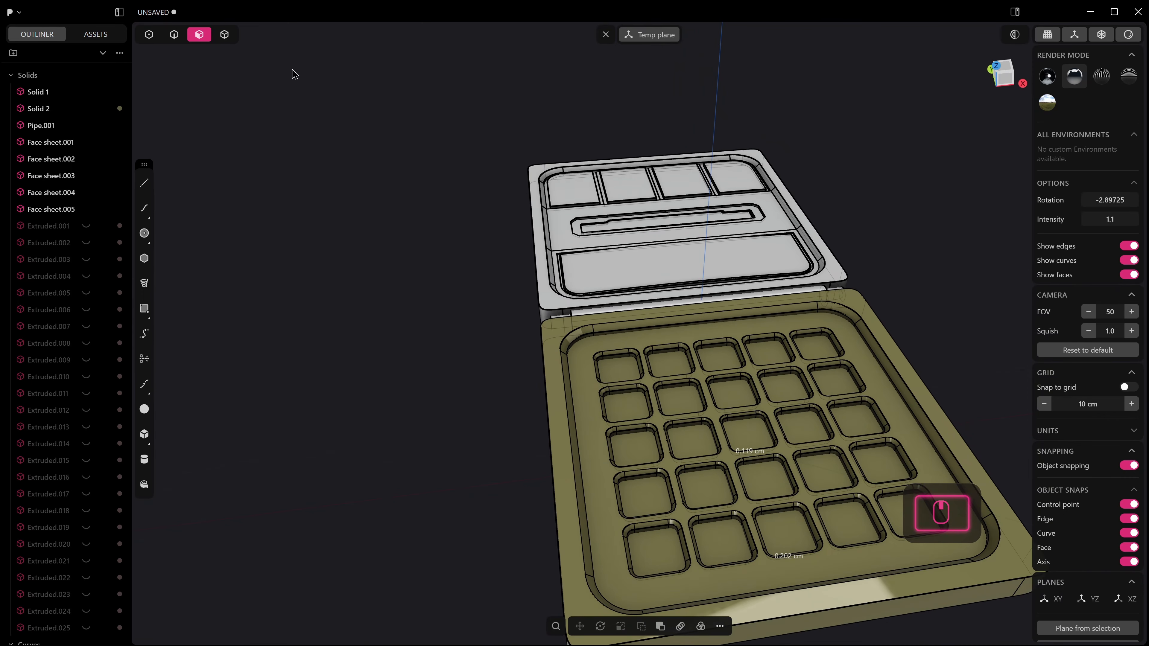
click(232, 39)
key(alt+h)
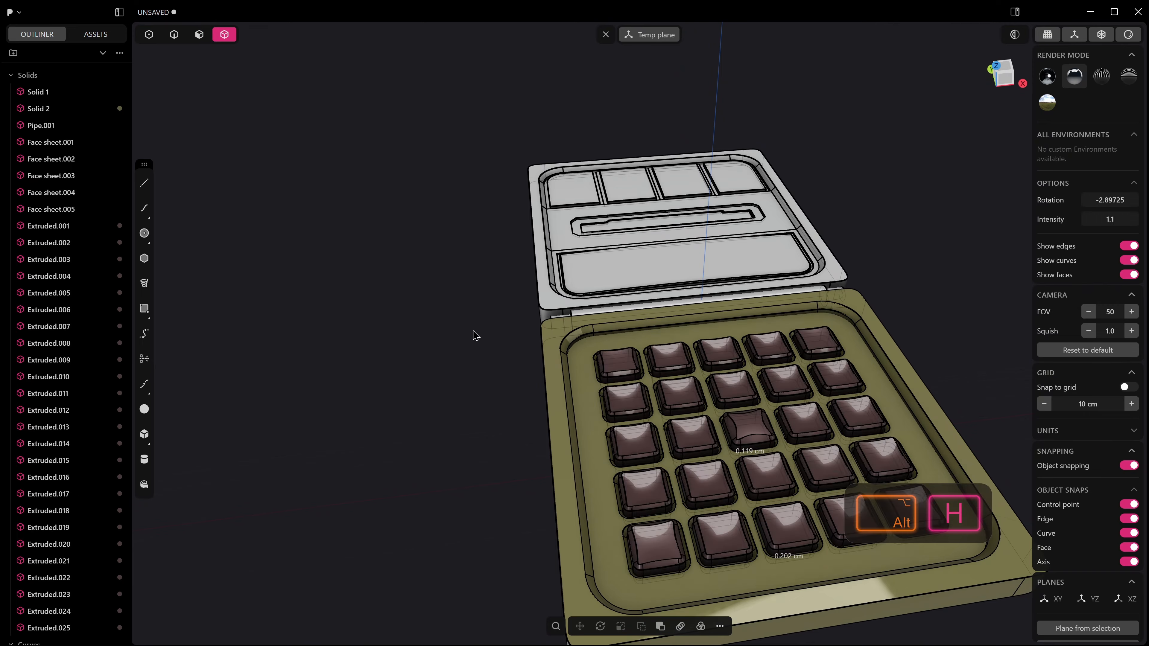
Select both calculator halves and apply the keypad half's olive material to the display half
middle_drag(472, 334, 559, 346)
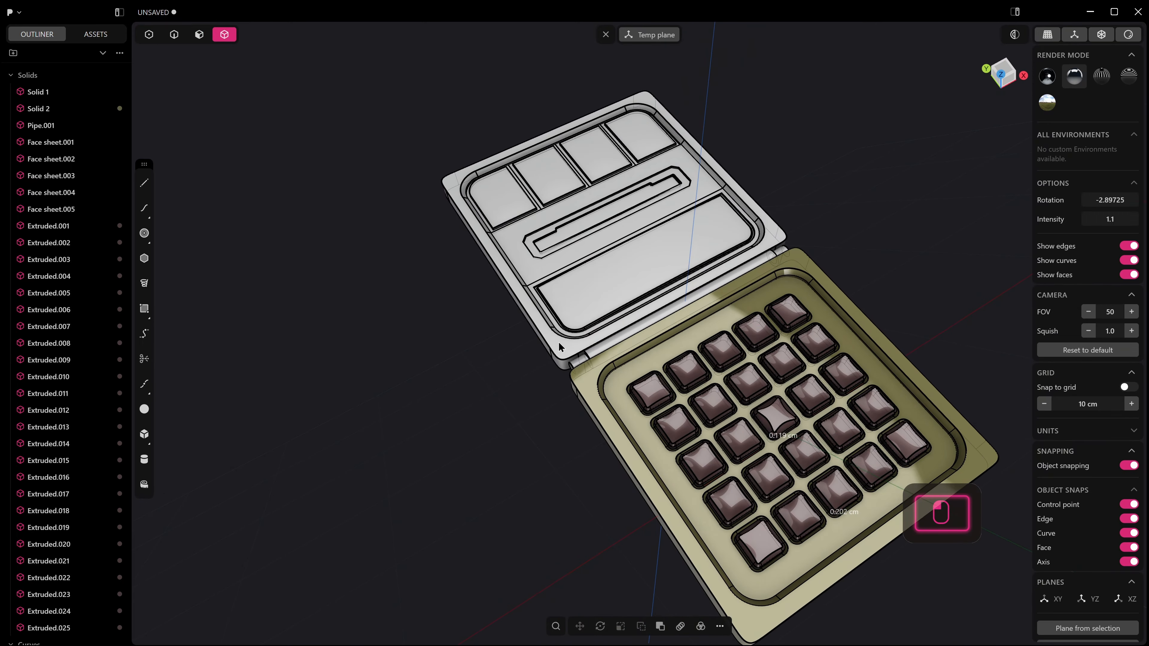
click(597, 387)
shift+click(570, 357)
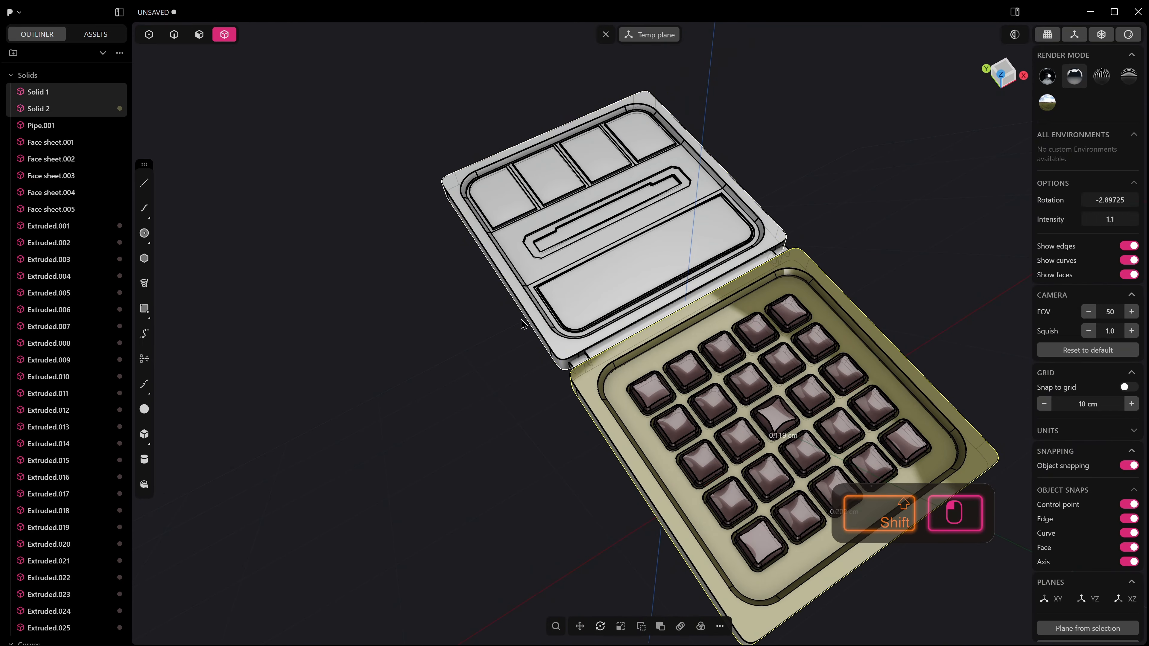
drag(117, 96, 119, 92)
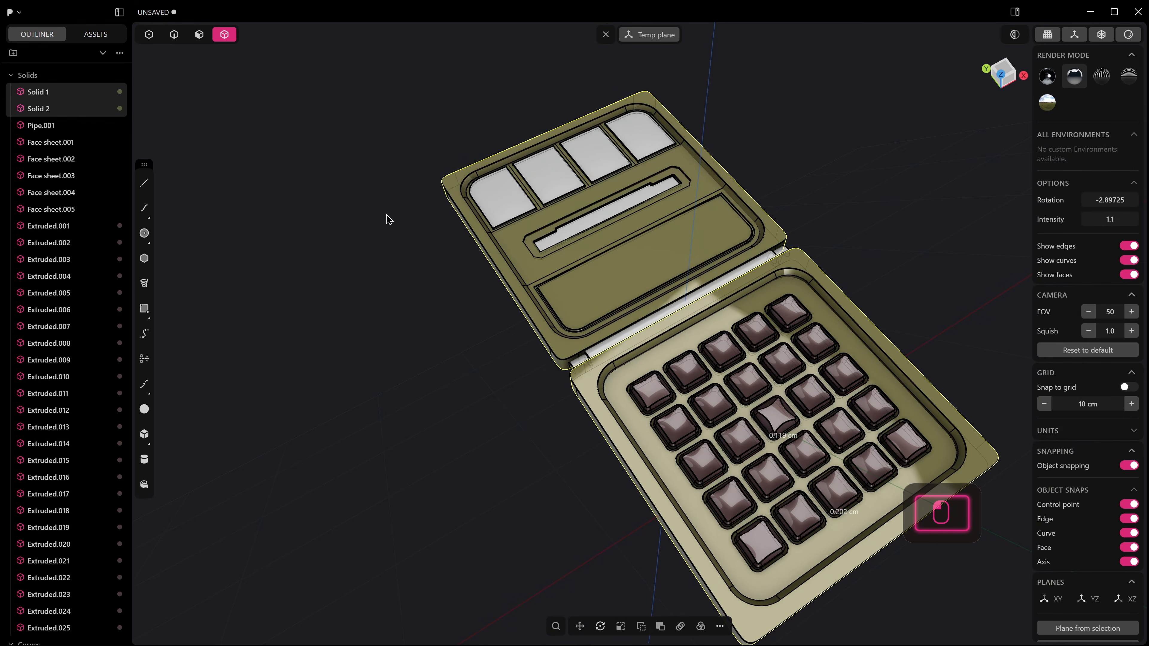
Give the four solar cell face sheets a glossy dark red material
click(502, 192)
shift+click(550, 172)
shift+click(603, 150)
shift+click(639, 131)
key(m)
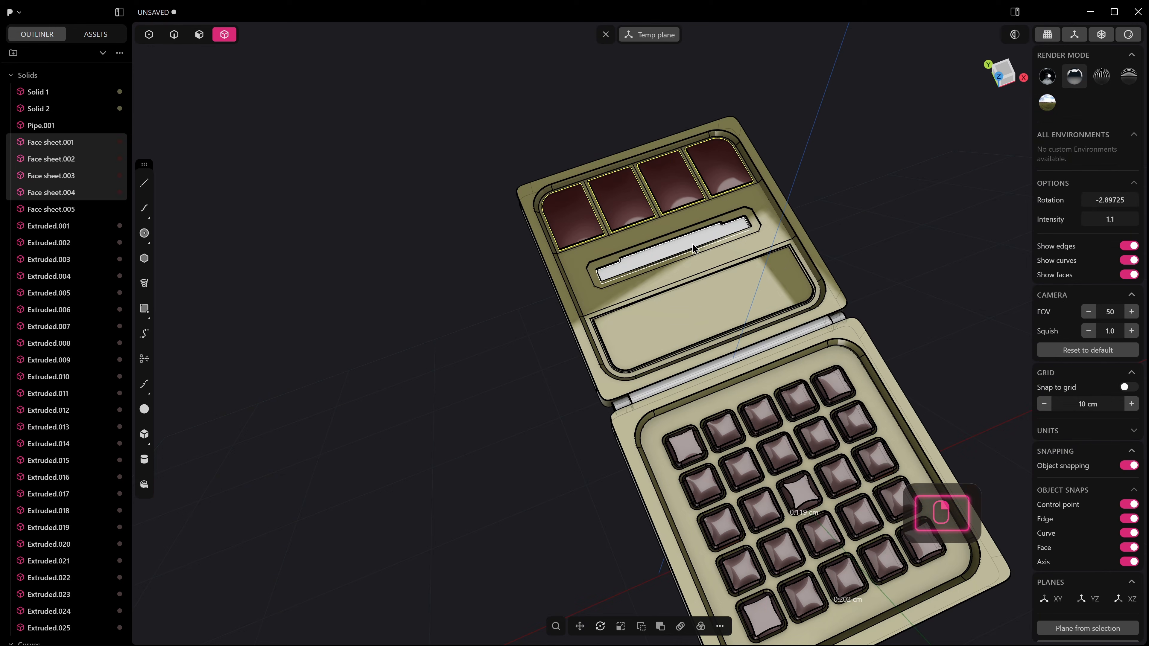
Give the display face sheet a dark green material with roughness 0.25, metalness 0.30 and opacity 0.5
click(693, 247)
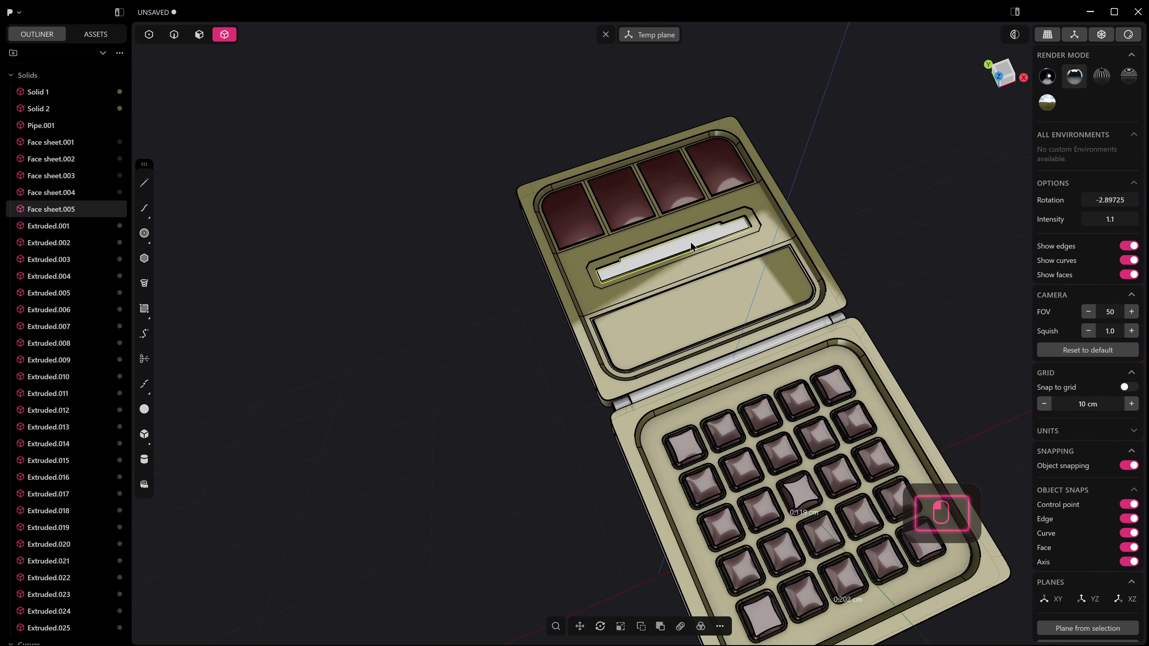
key(m)
click(208, 339)
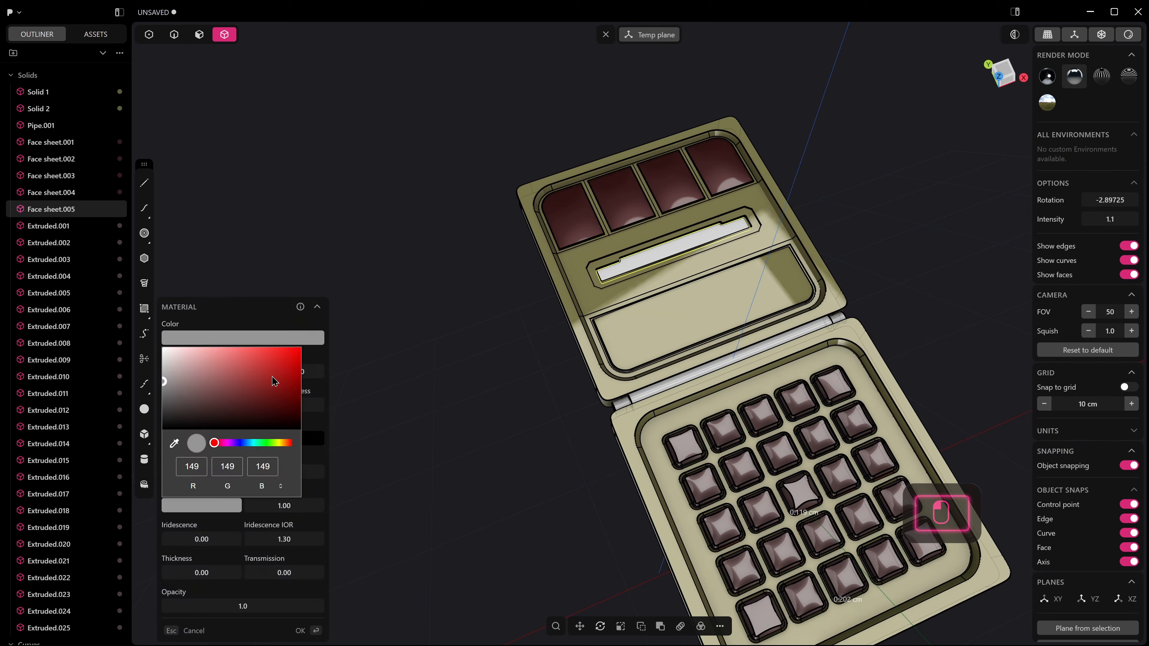
drag(254, 442, 266, 444)
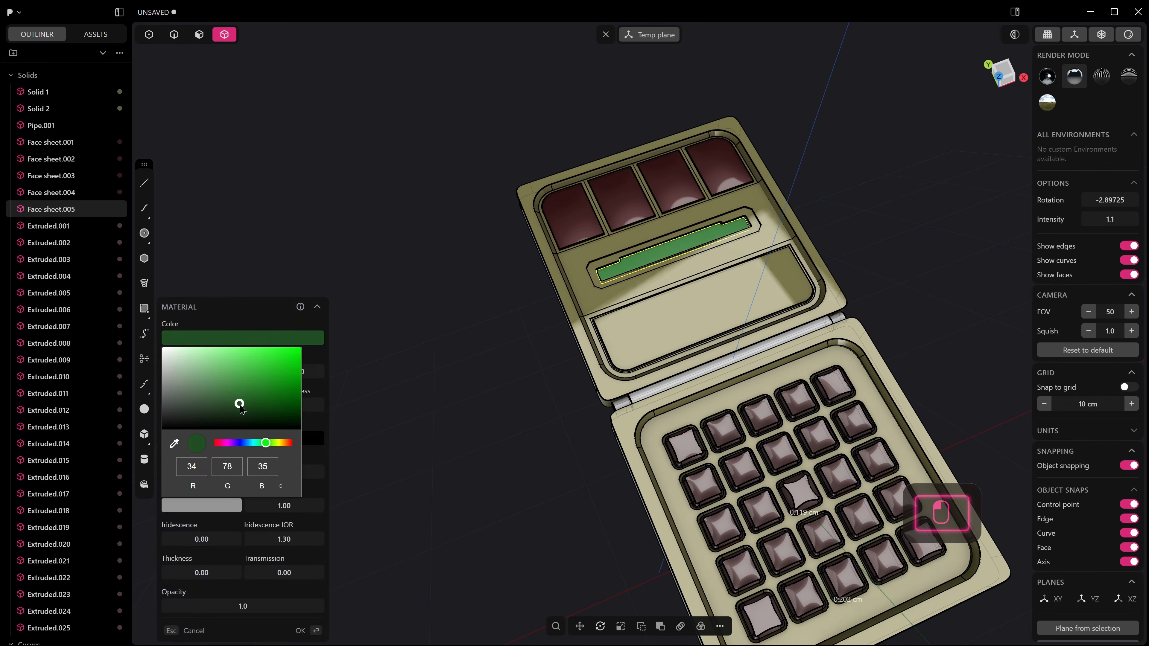
drag(268, 605, 250, 606)
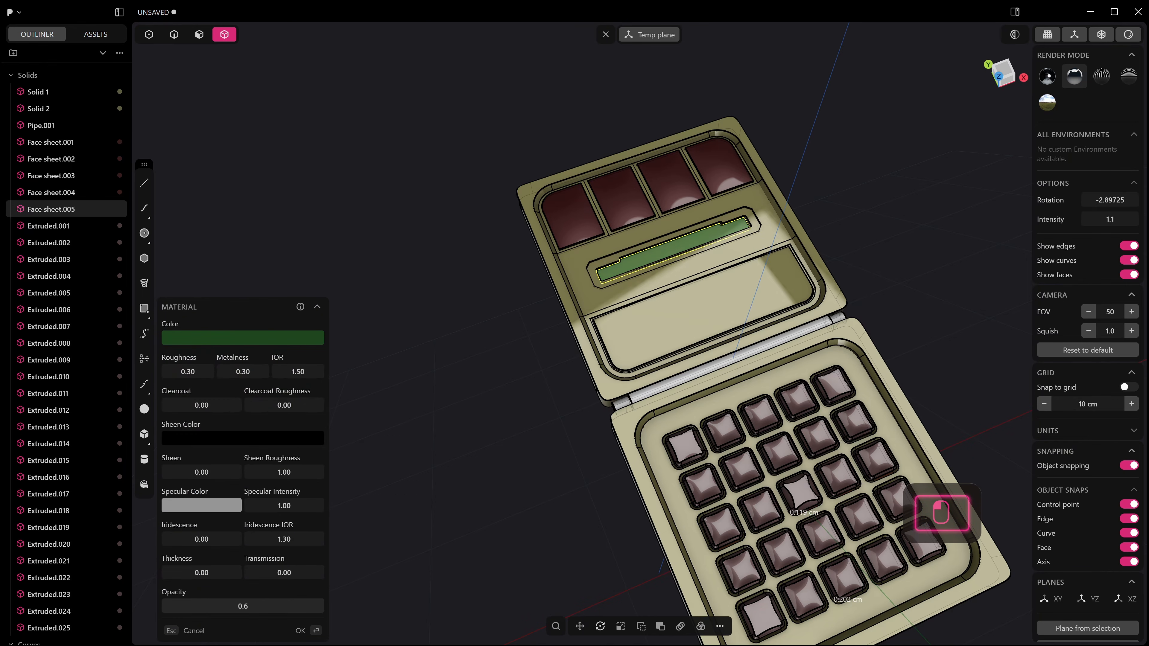
middle_drag(602, 407, 633, 390)
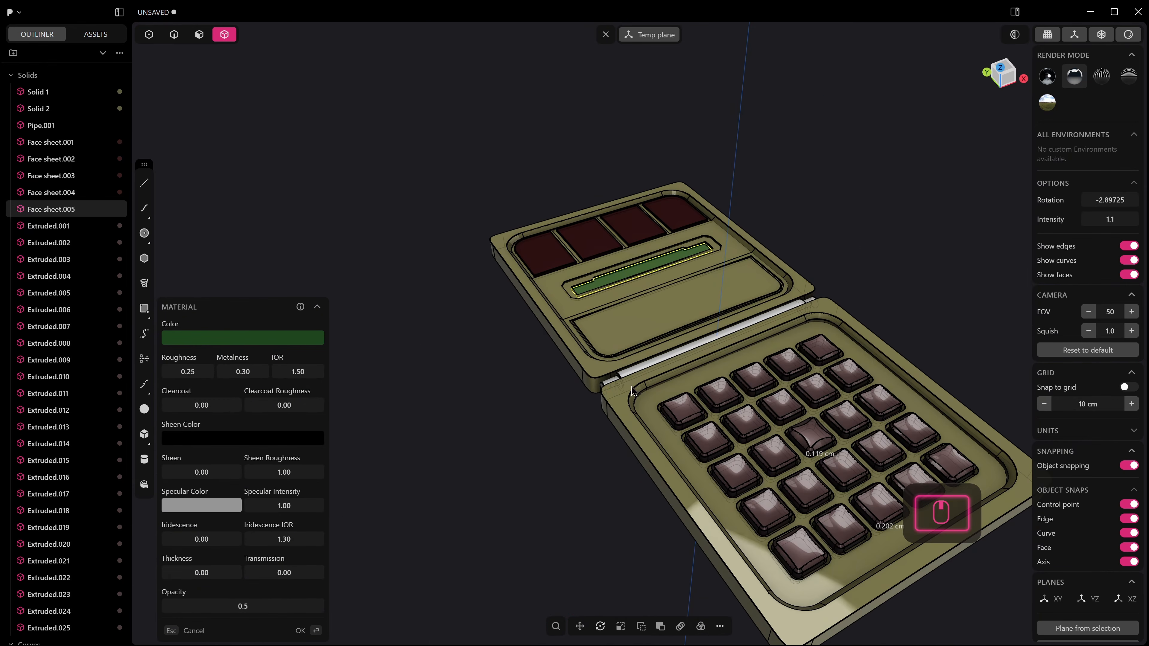
Give the hinge pipe between the two halves its own grey material
click(633, 371)
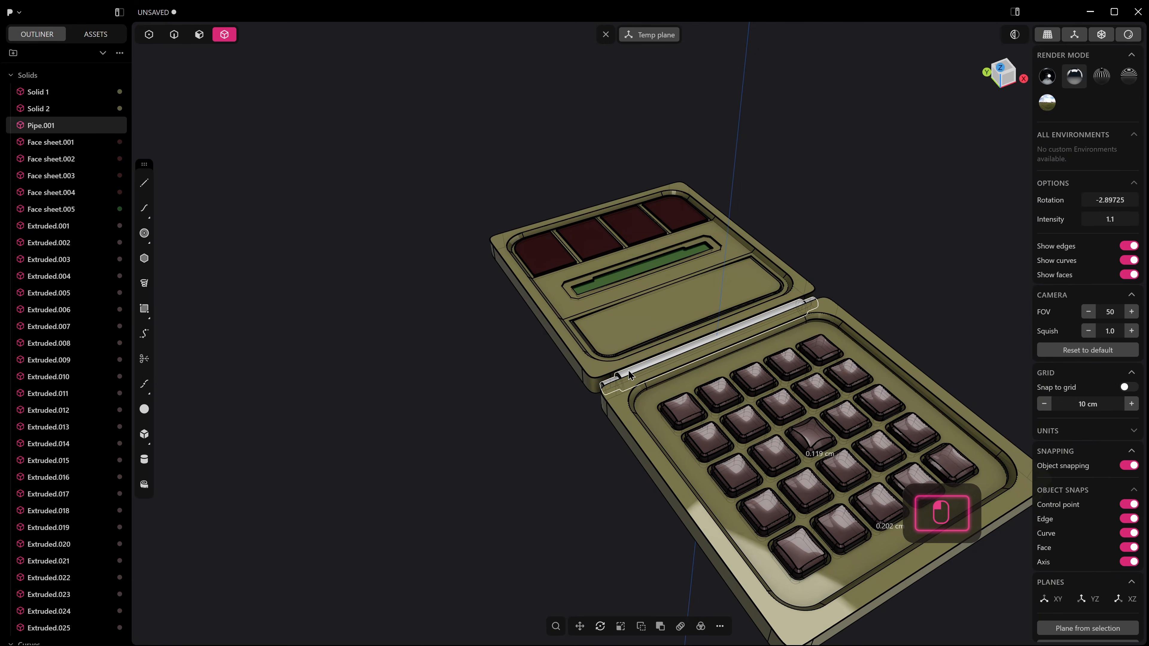
key(m)
click(263, 338)
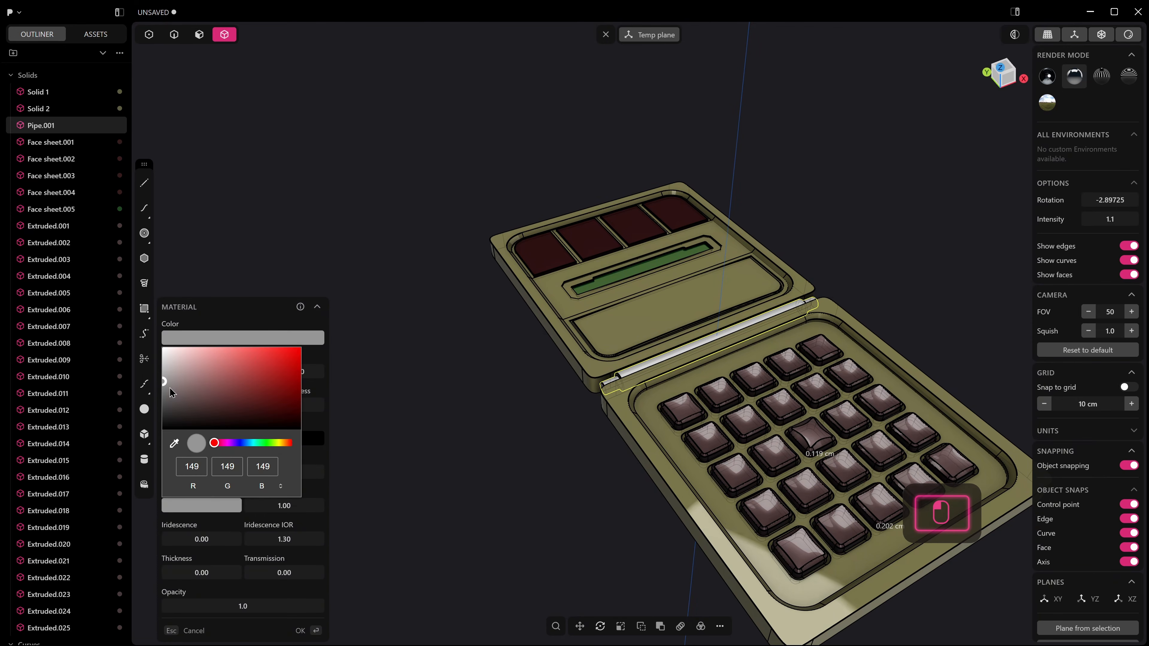
key(ctrl+z)
Select the display half with its solar cells and display, and rotate it upward about the hinge to a half-open position
drag(419, 131, 639, 389)
key(r)
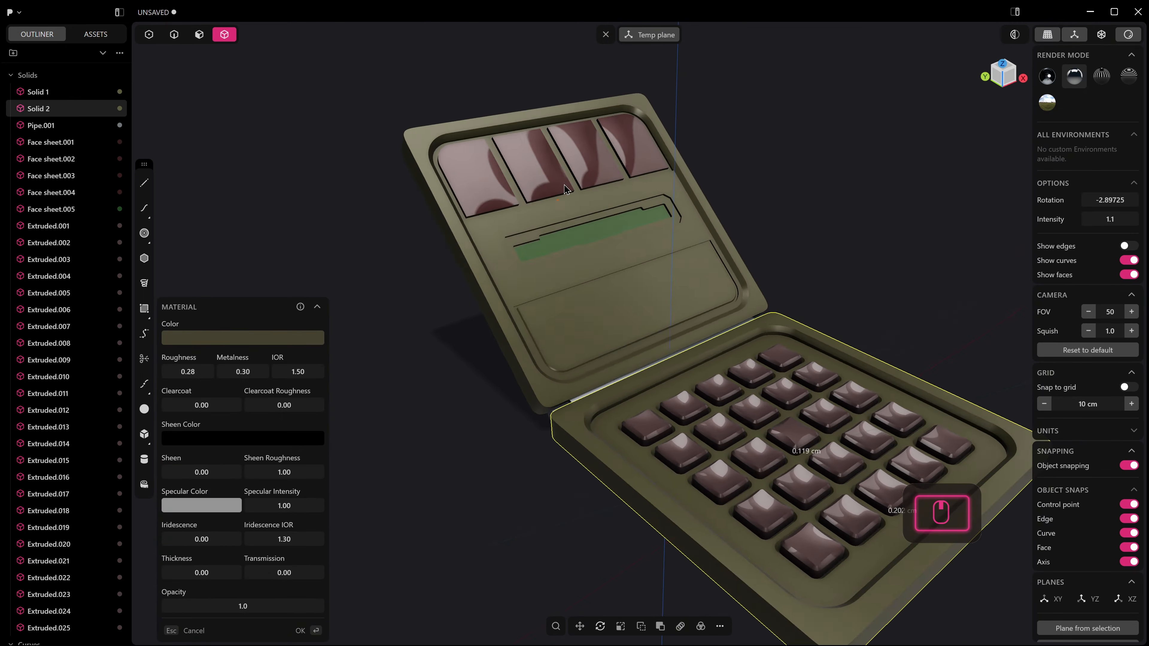
middle_drag(507, 173, 582, 401)
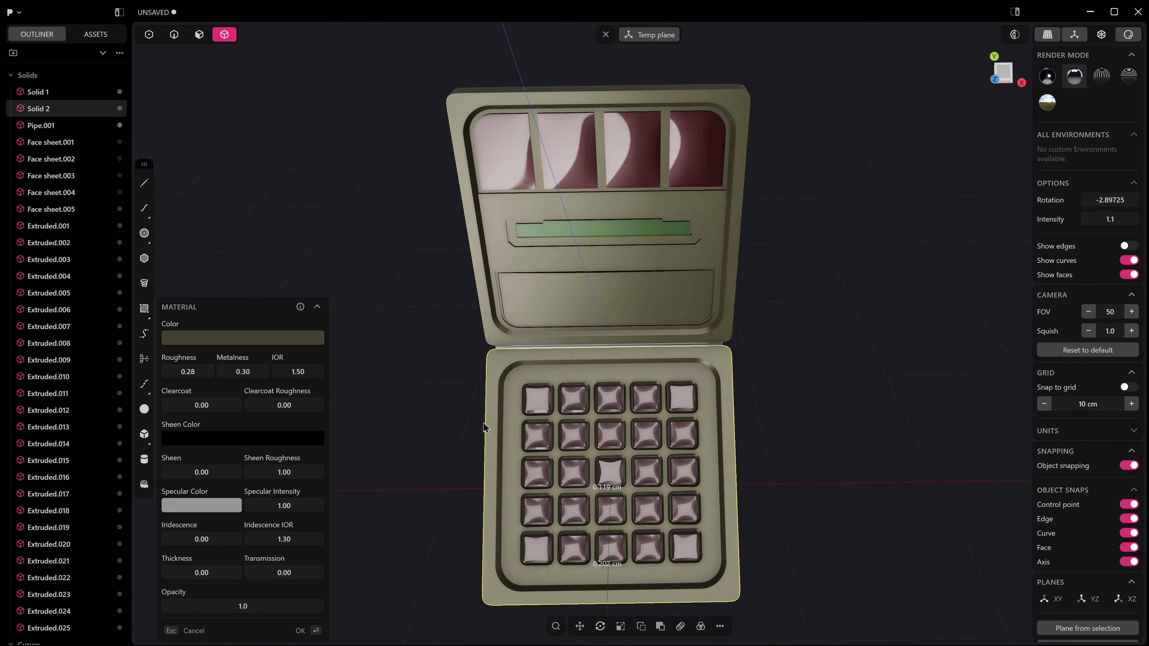
Examine the opened calculator from the top and at angles, checking reflections on the dished keys, solar cells and display
key(KP_7)
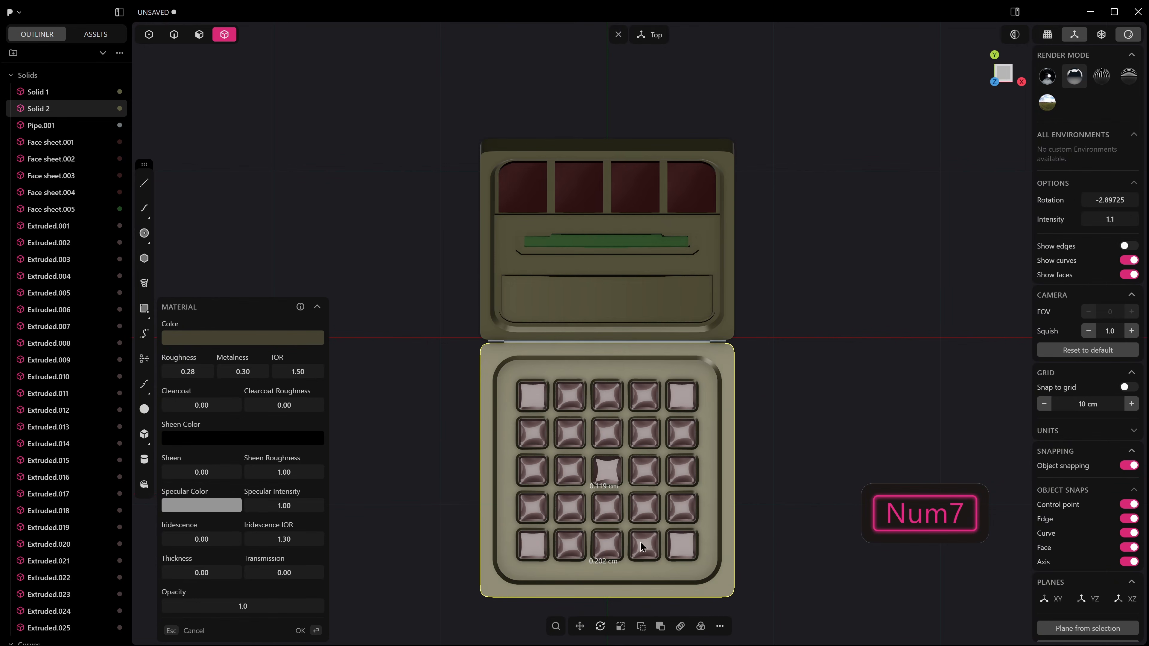
middle_drag(509, 534, 625, 362)
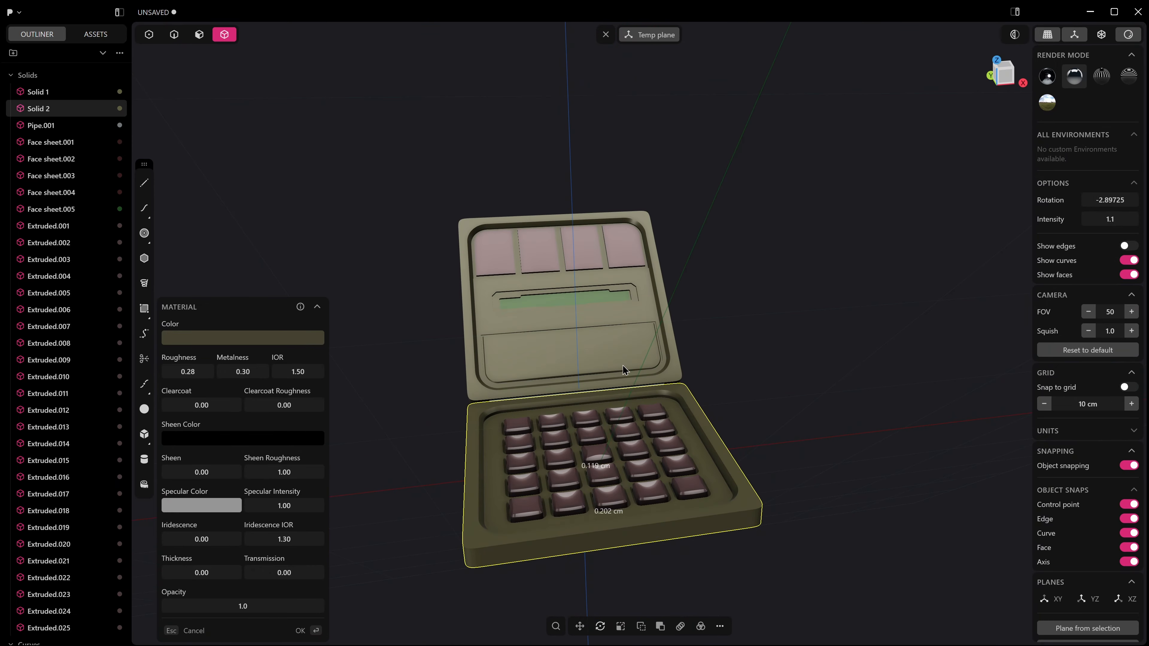
scroll(627, 448, up, 4)
scroll(611, 476, down, 2)
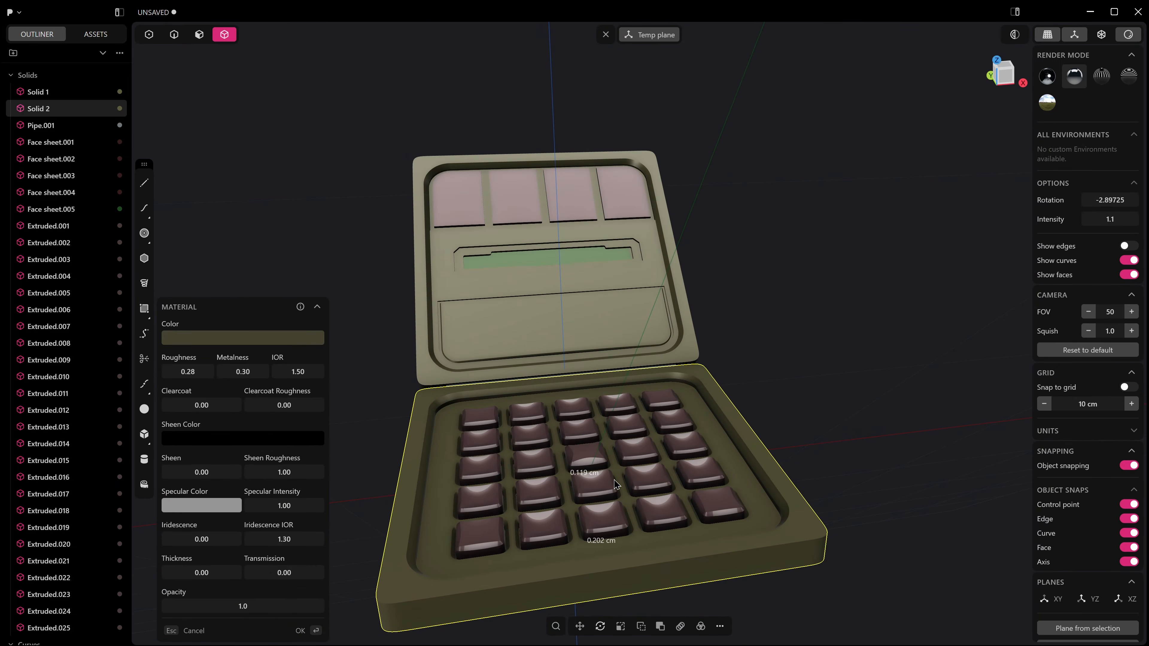
middle_drag(609, 478, 536, 561)
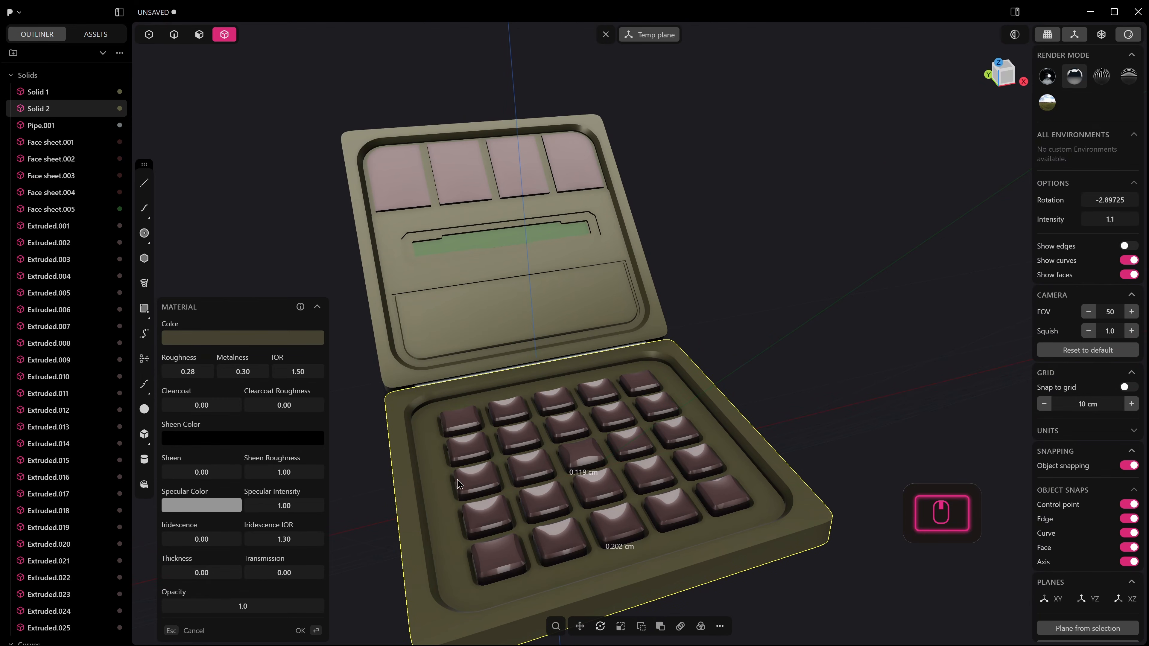
scroll(539, 491, up, 10)
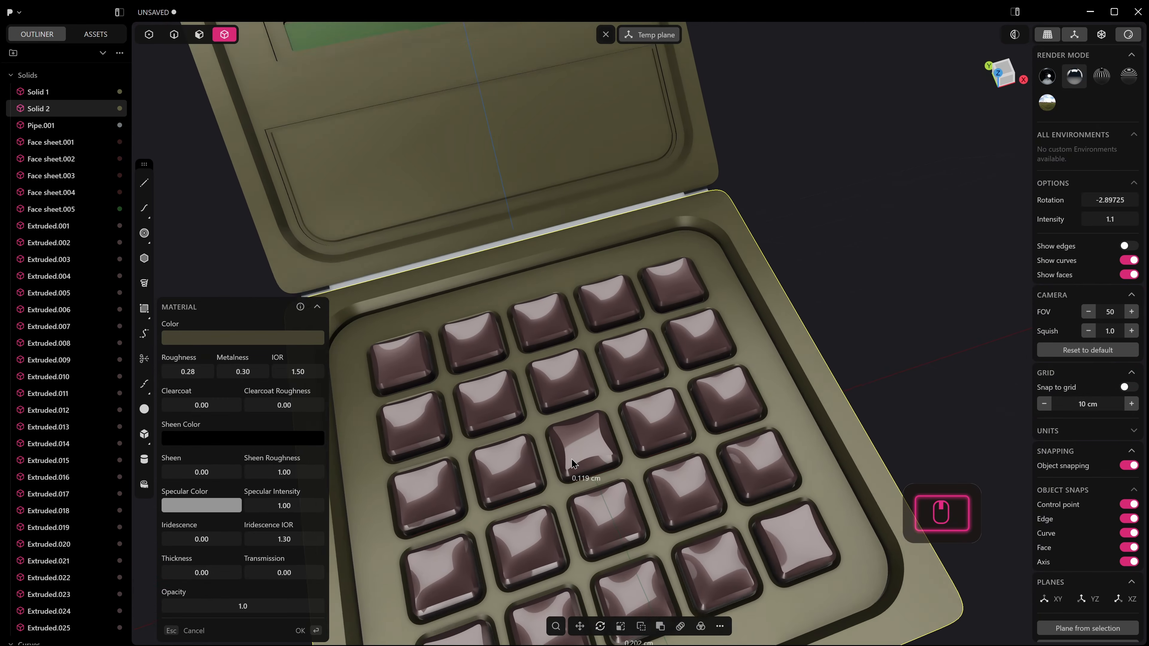
middle_drag(572, 463, 554, 432)
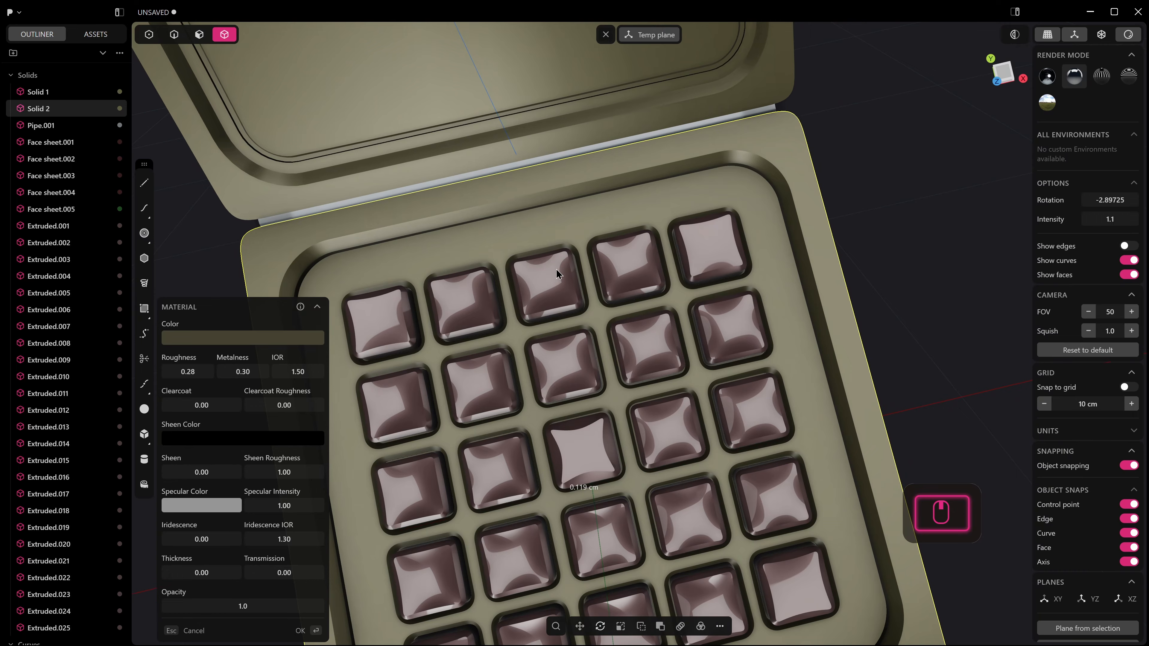
middle_drag(557, 270, 573, 397)
middle_drag(704, 219, 571, 489)
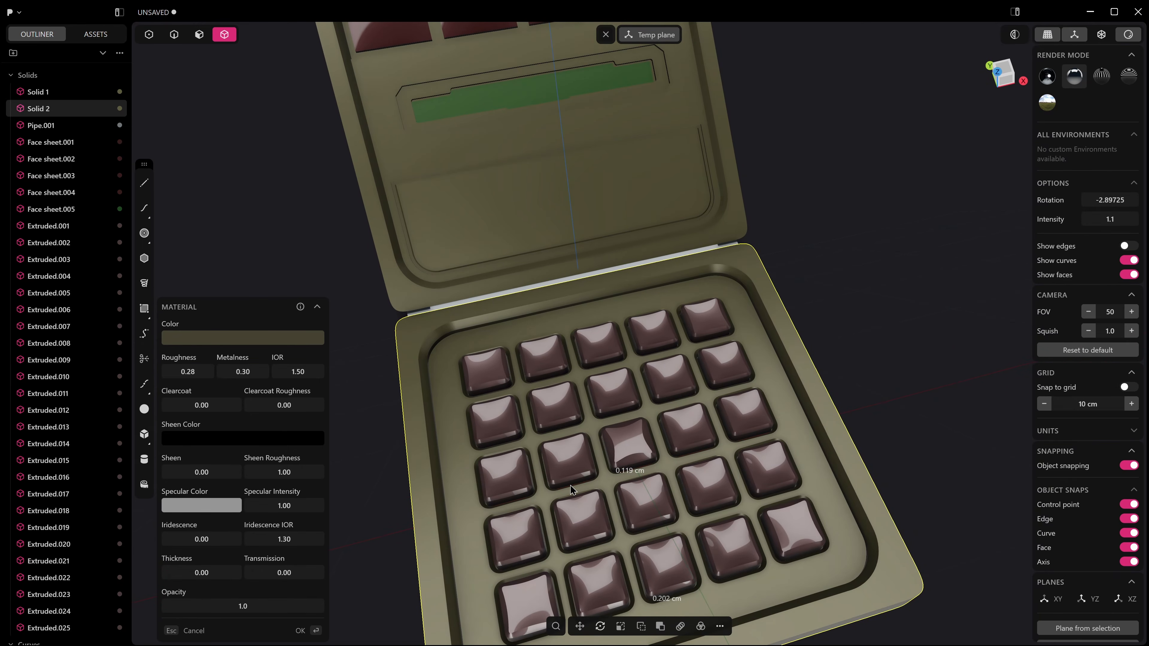
middle_drag(572, 489, 602, 471)
shift+middle_drag(583, 280, 594, 248)
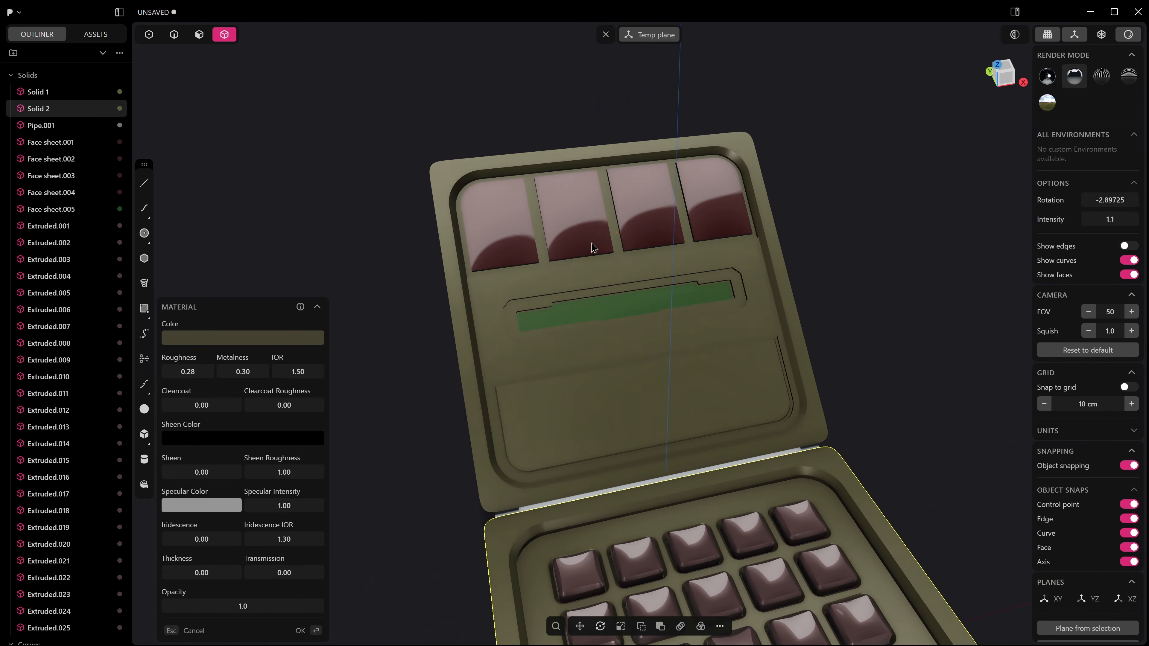
Turn on the edge display and switch the viewport from rendered to matcap shading
scroll(594, 248, up, 5)
key(alt+q)
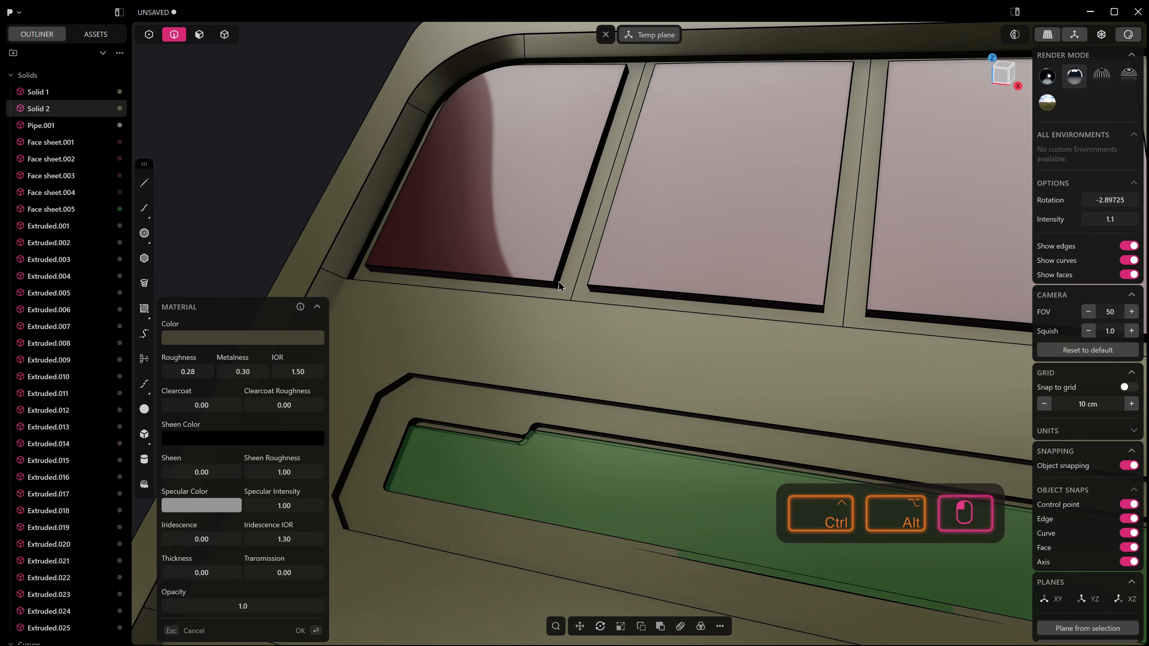
middle_drag(560, 285, 563, 289)
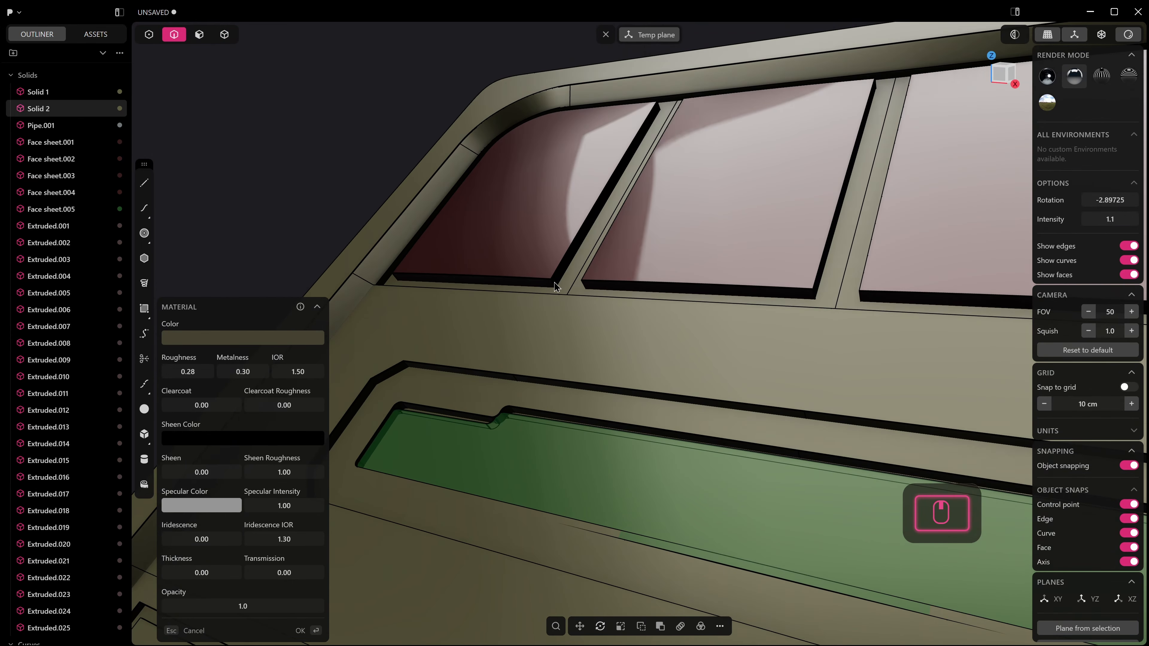
click(1128, 36)
scroll(755, 326, down, 5)
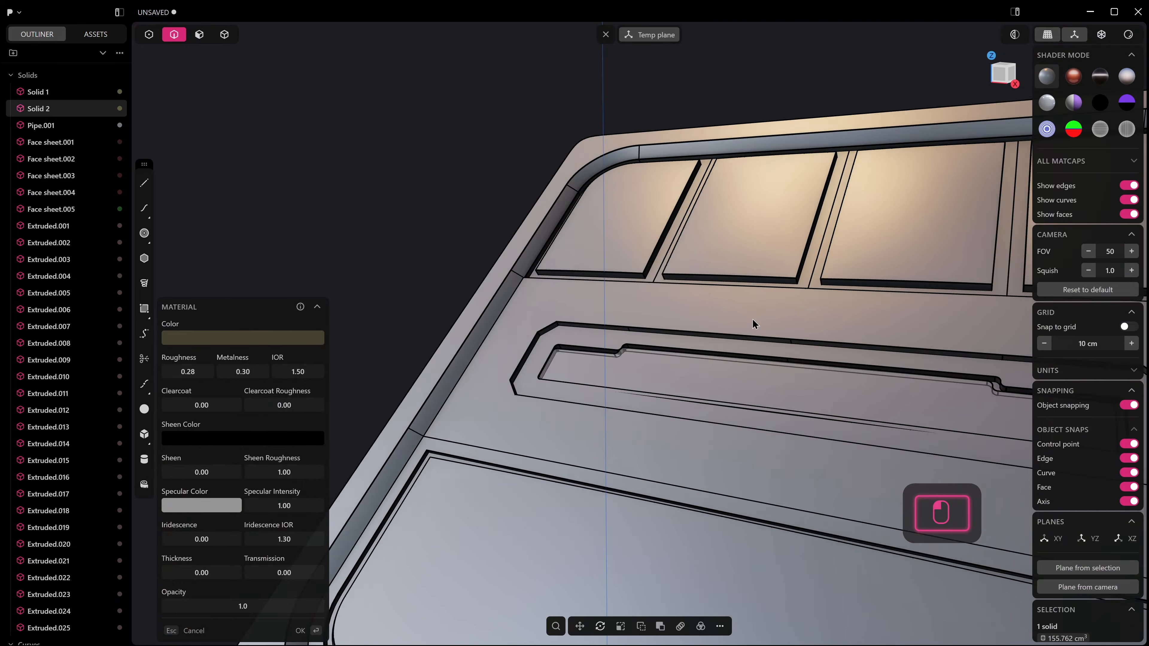
Chamfer the long outer edges of both calculator halves, including tangent edges, by about 0.23 cm
shift+middle_drag(701, 341, 581, 340)
scroll(724, 365, down, 3)
key(2)
click(581, 342)
key(f)
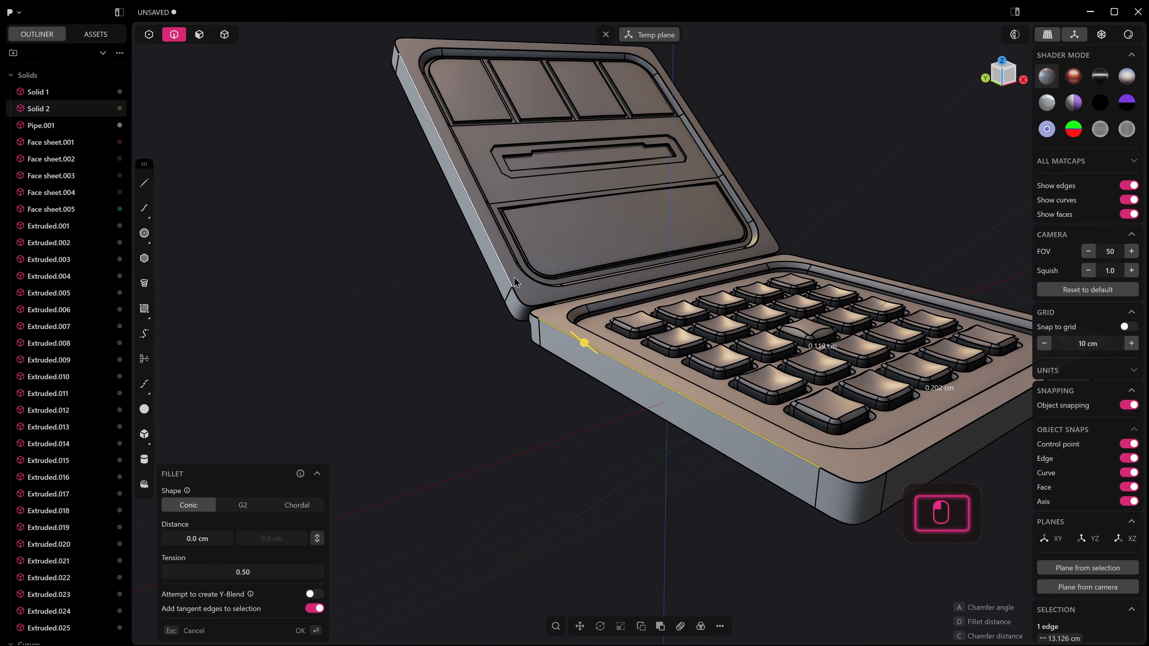
ctrl+click(507, 280)
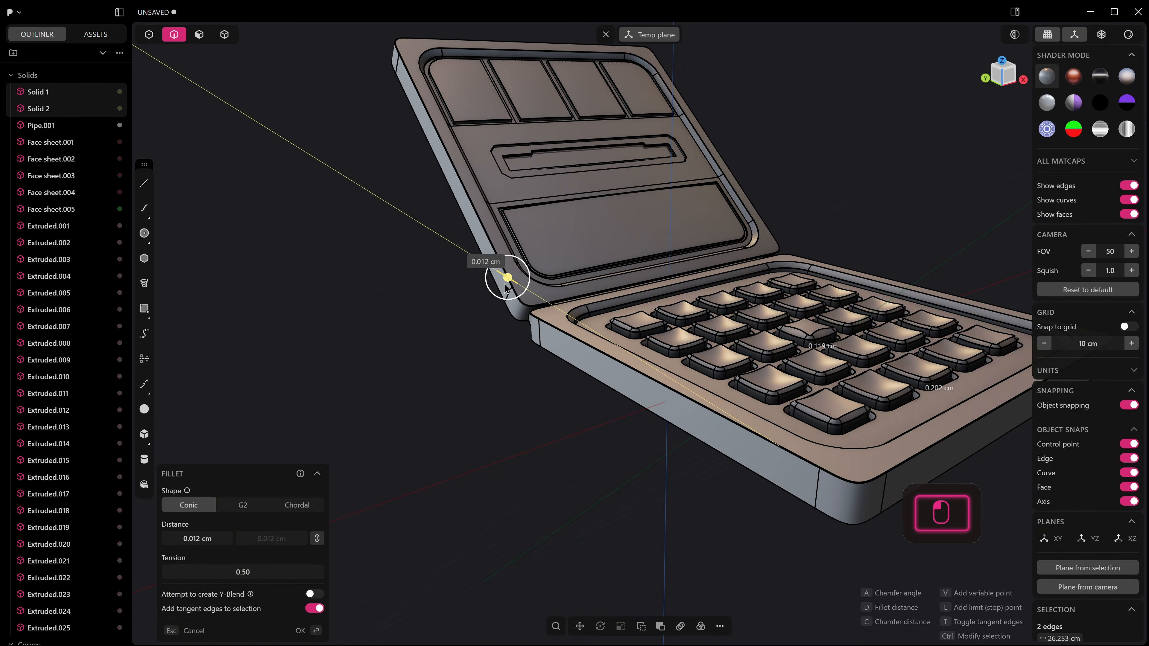
key(c)
drag(511, 282, 515, 284)
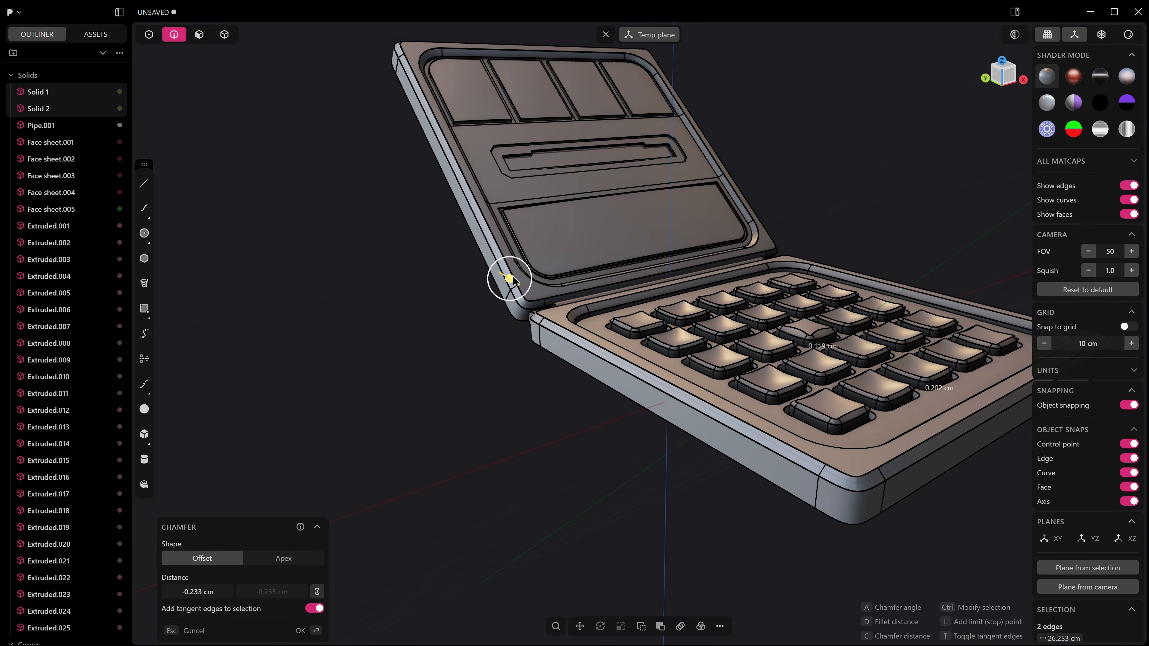
right_click(513, 277)
Fillet the recess rim around the keypad by about 0.3 cm and hide the edge lines
scroll(545, 204, down, 1)
middle_drag(815, 308, 593, 493)
click(594, 481)
key(f)
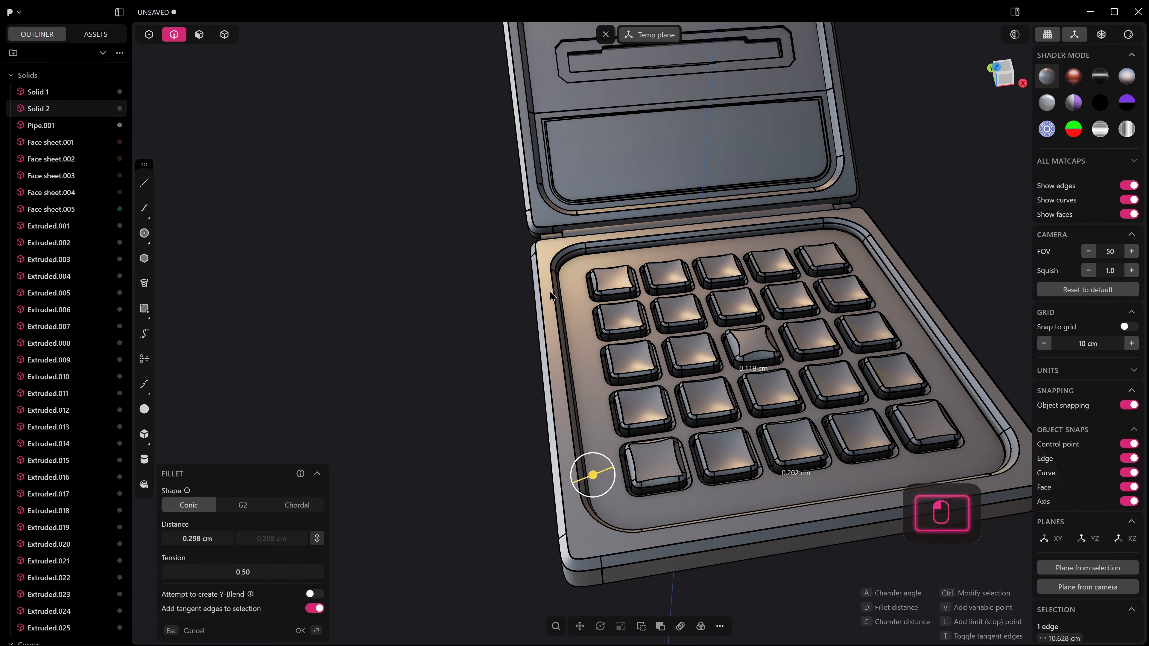
right_click(560, 281)
key(alt+q)
scroll(536, 328, down, 5)
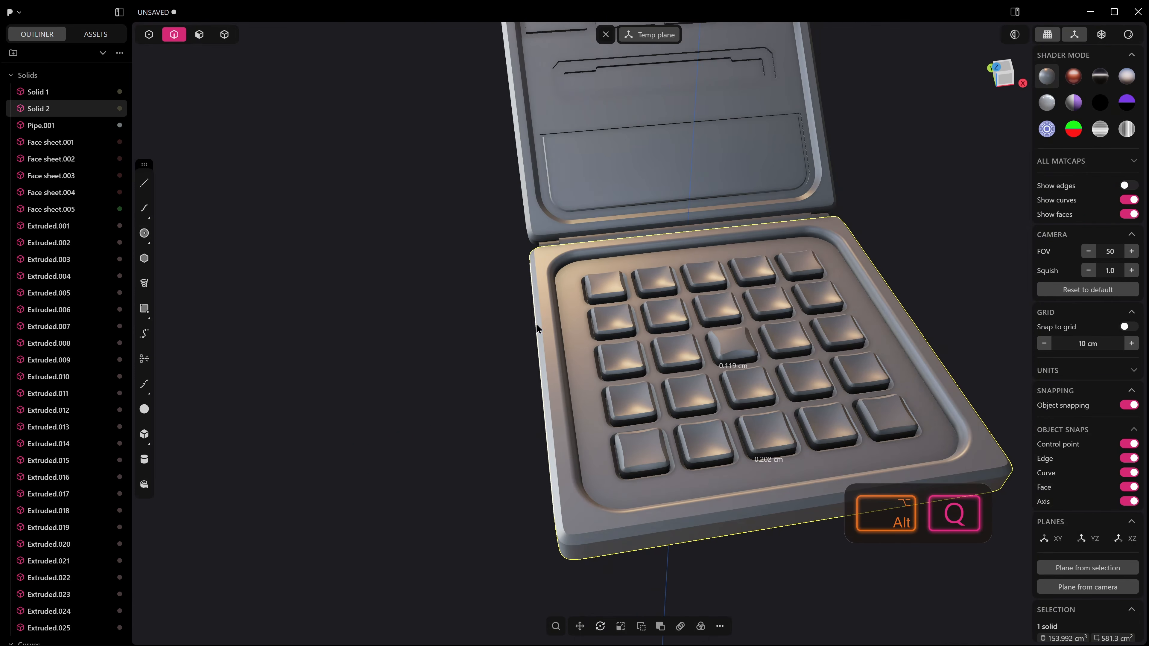
Fillet the recess rim of the display half, including its tangent edges
shift+middle_drag(554, 317, 563, 131)
key(2)
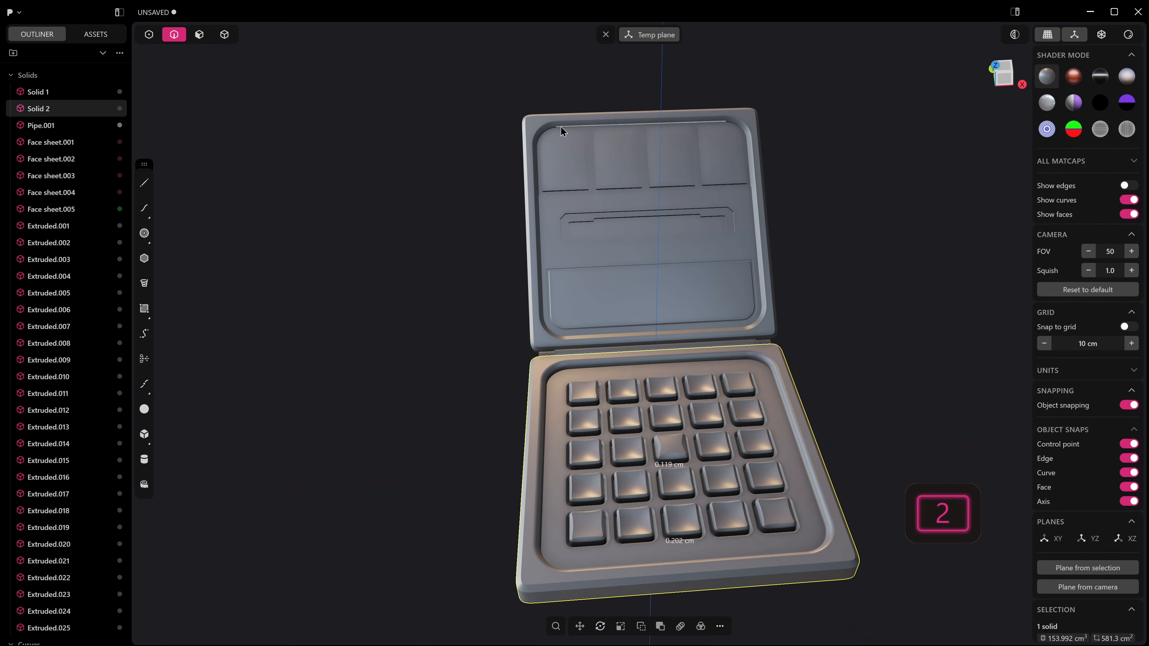
click(551, 130)
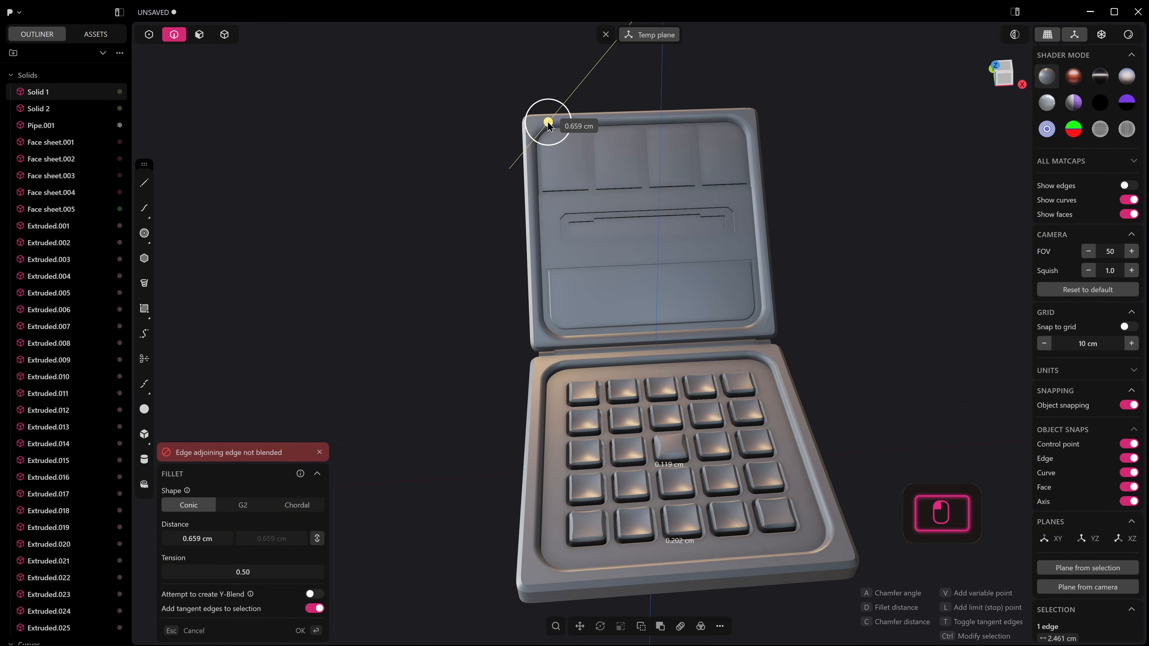
click(548, 125)
middle_drag(538, 425, 636, 370)
middle_drag(552, 401, 581, 415)
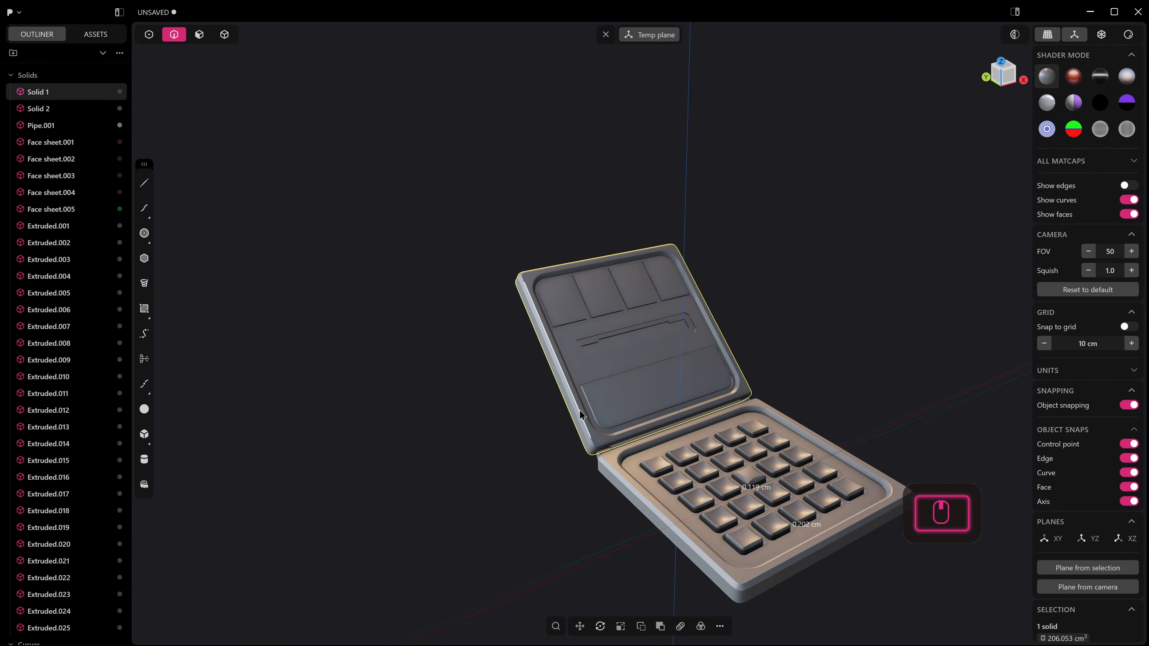